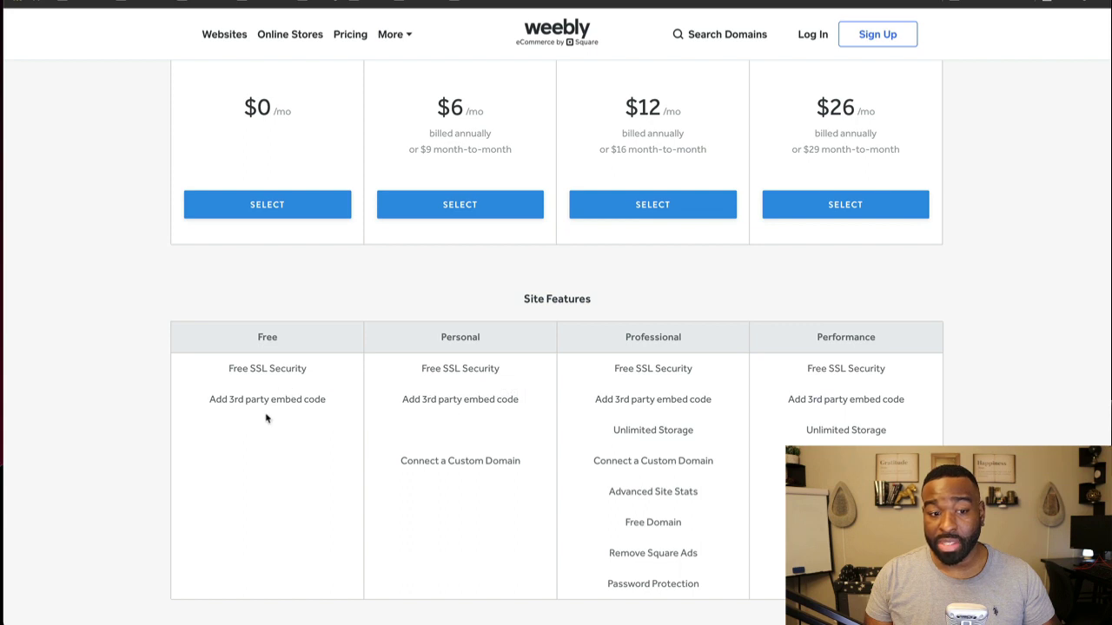
Step: Scroll through the plans' Site Features, eCommerce, Marketing and Support comparison tables
scroll(266, 419, down, 1)
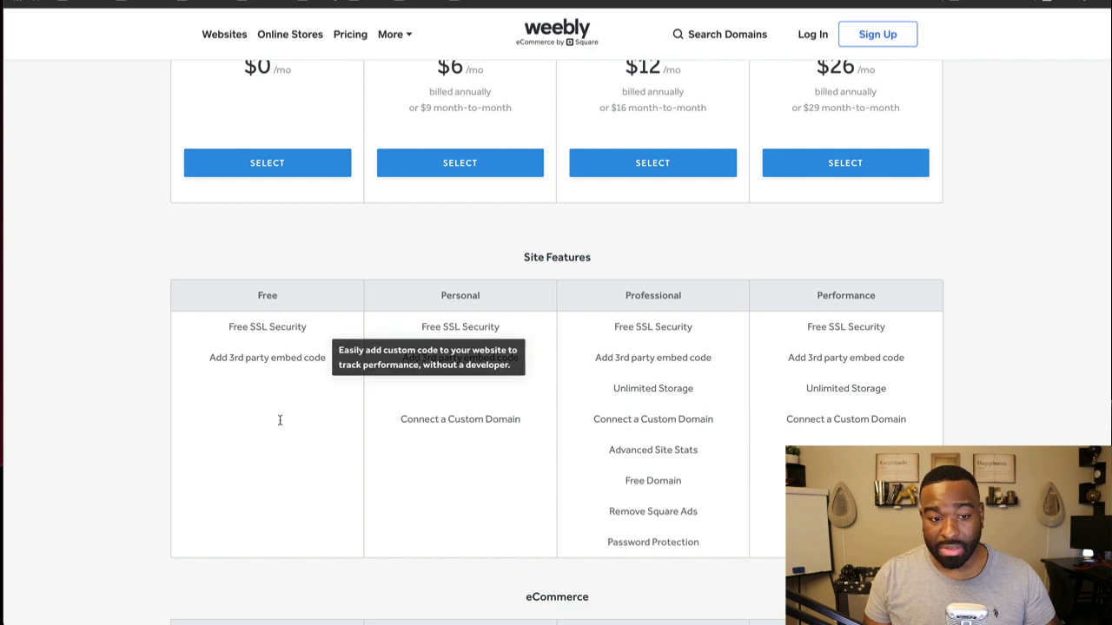
scroll(325, 466, down, 2)
scroll(325, 468, down, 3)
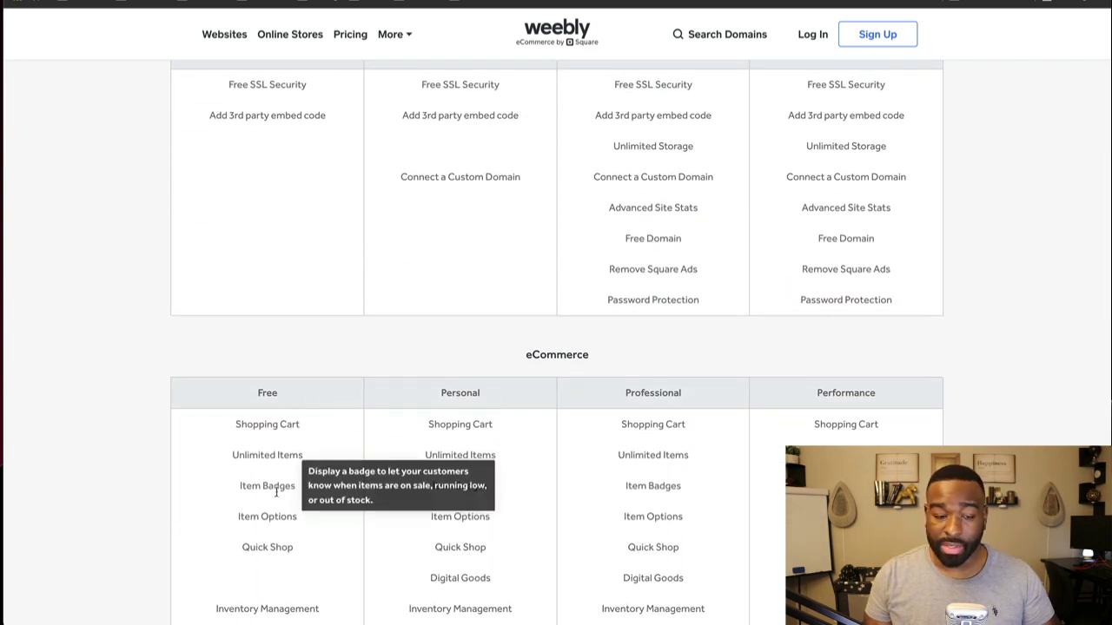
scroll(271, 529, down, 4)
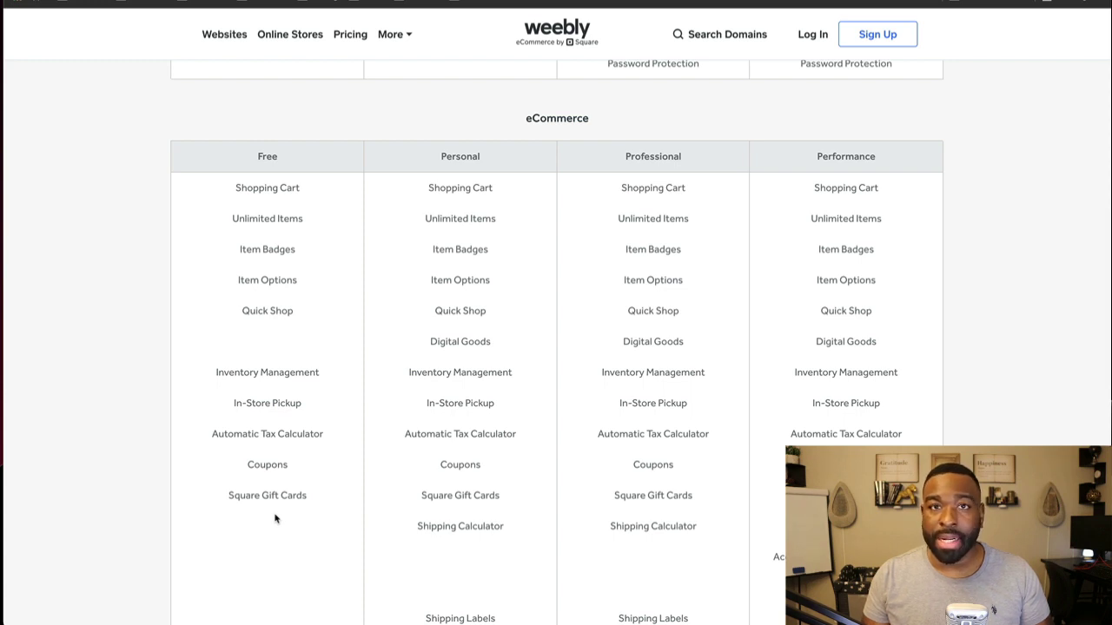
scroll(327, 416, down, 4)
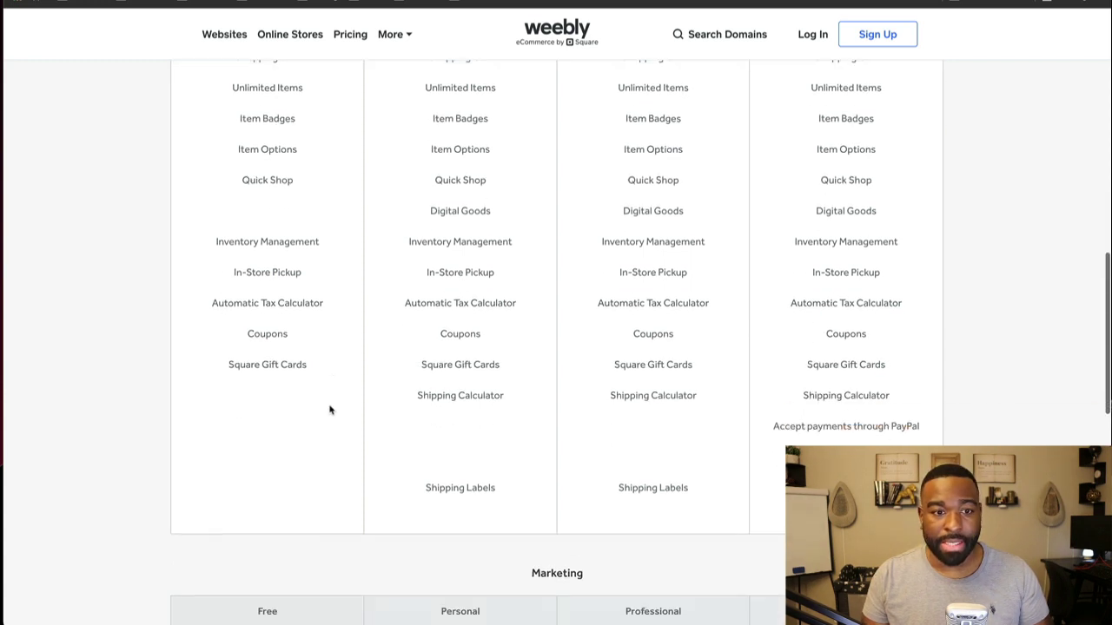
scroll(306, 416, up, 3)
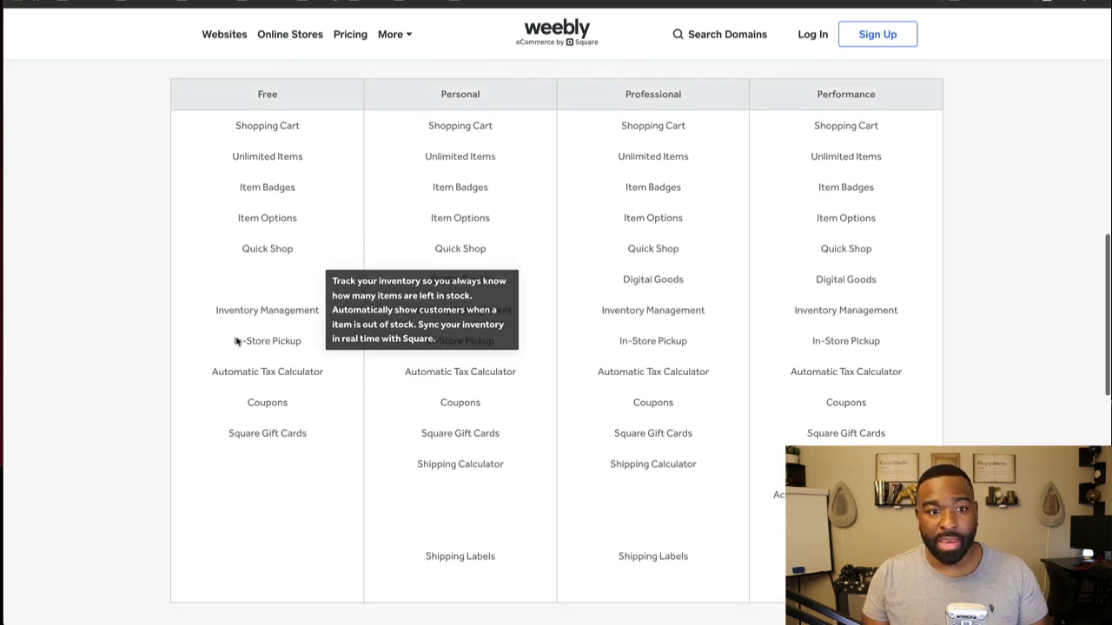
scroll(236, 345, down, 1)
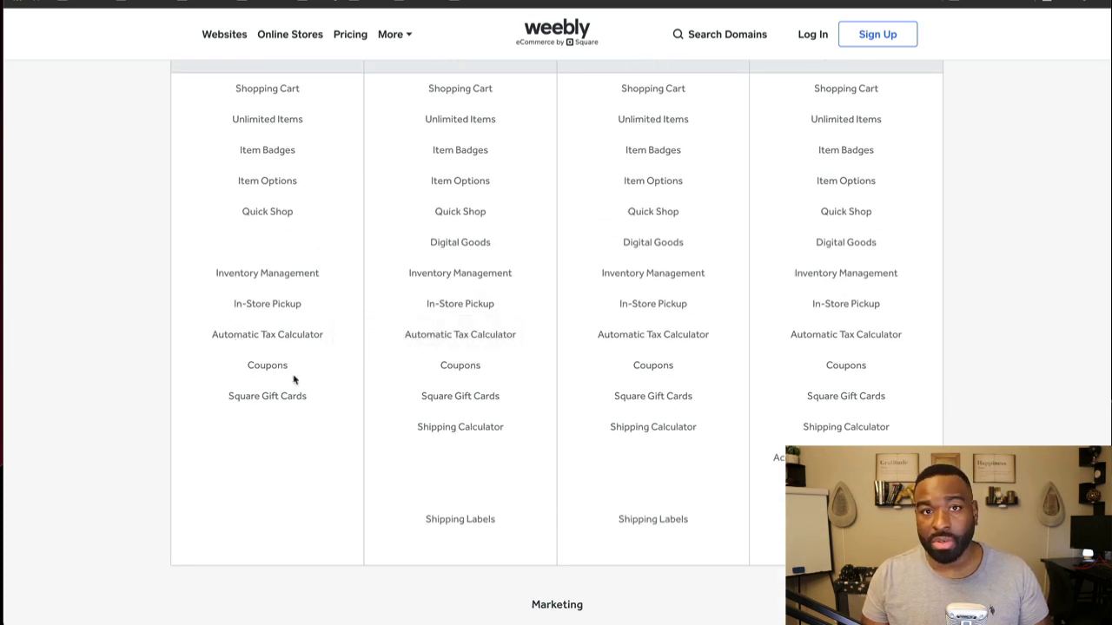
scroll(295, 379, down, 1)
scroll(296, 377, up, 1)
scroll(302, 371, up, 1)
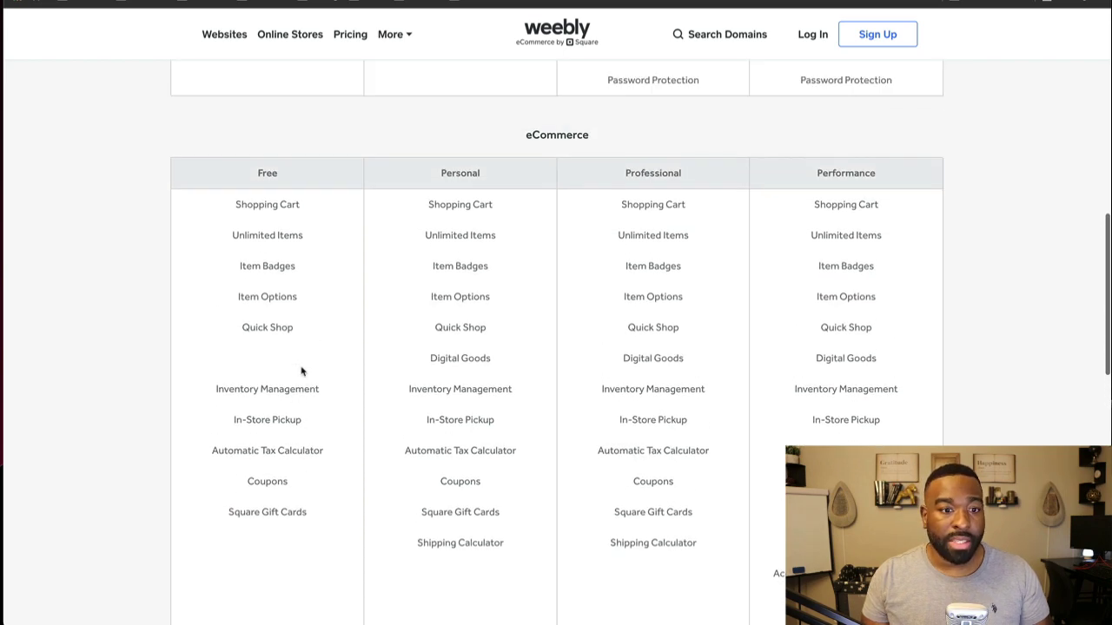
scroll(302, 370, down, 2)
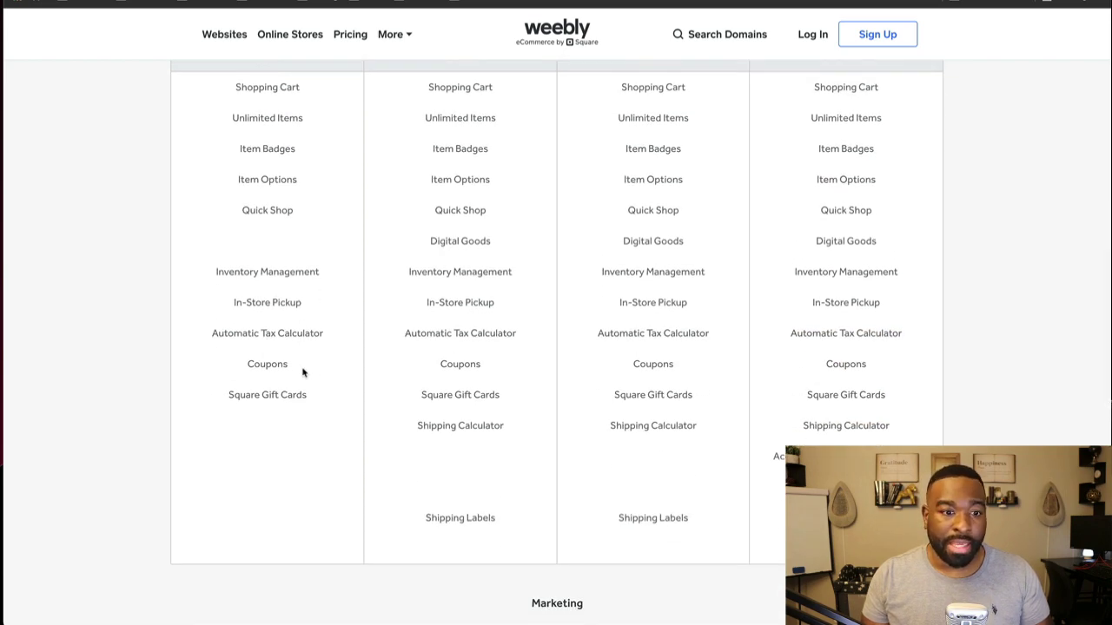
scroll(302, 376, down, 1)
scroll(302, 376, up, 1)
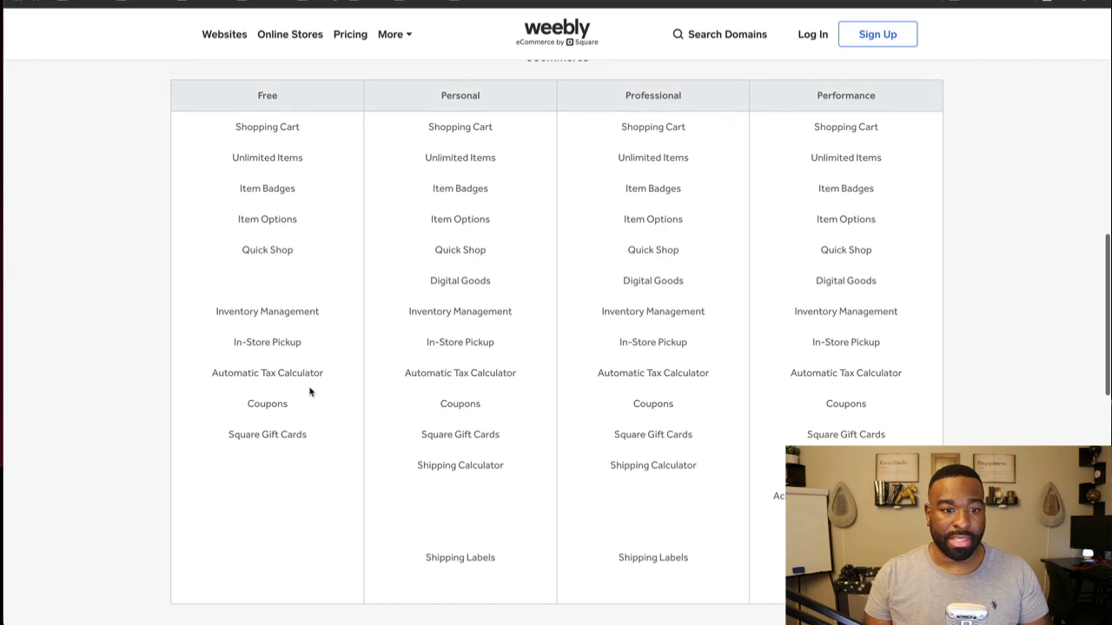
scroll(306, 399, down, 3)
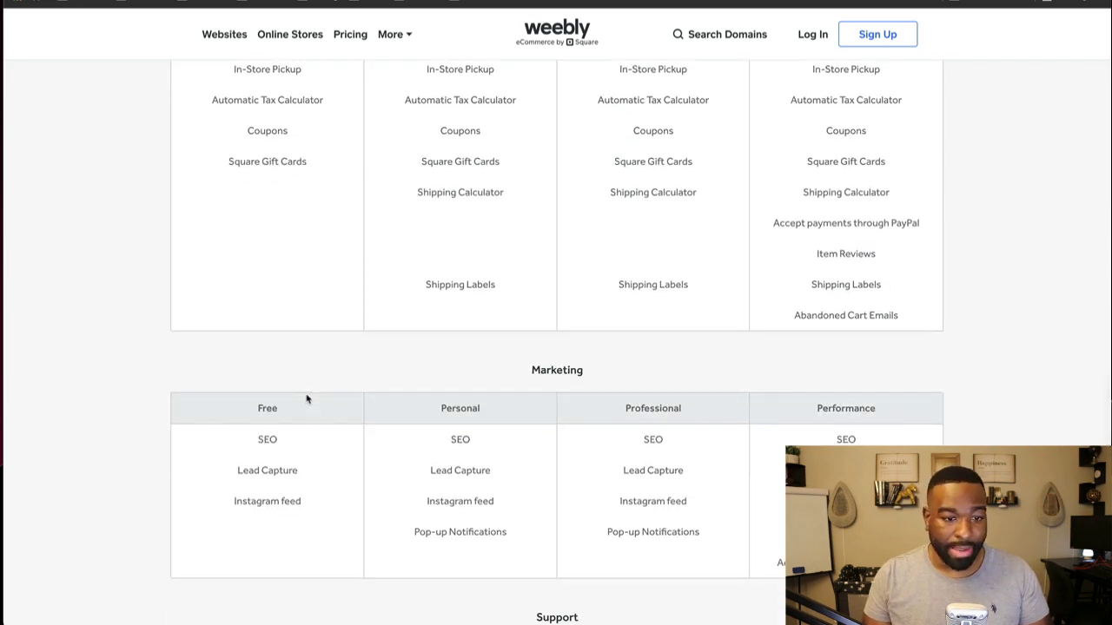
scroll(306, 400, down, 1)
scroll(306, 400, down, 6)
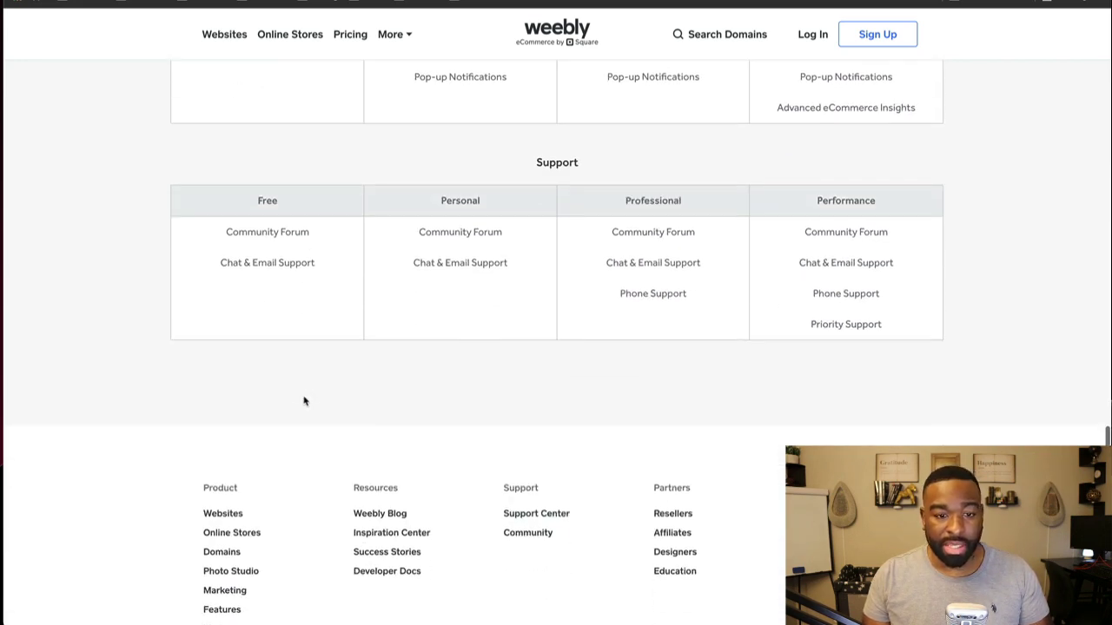
scroll(304, 402, up, 20)
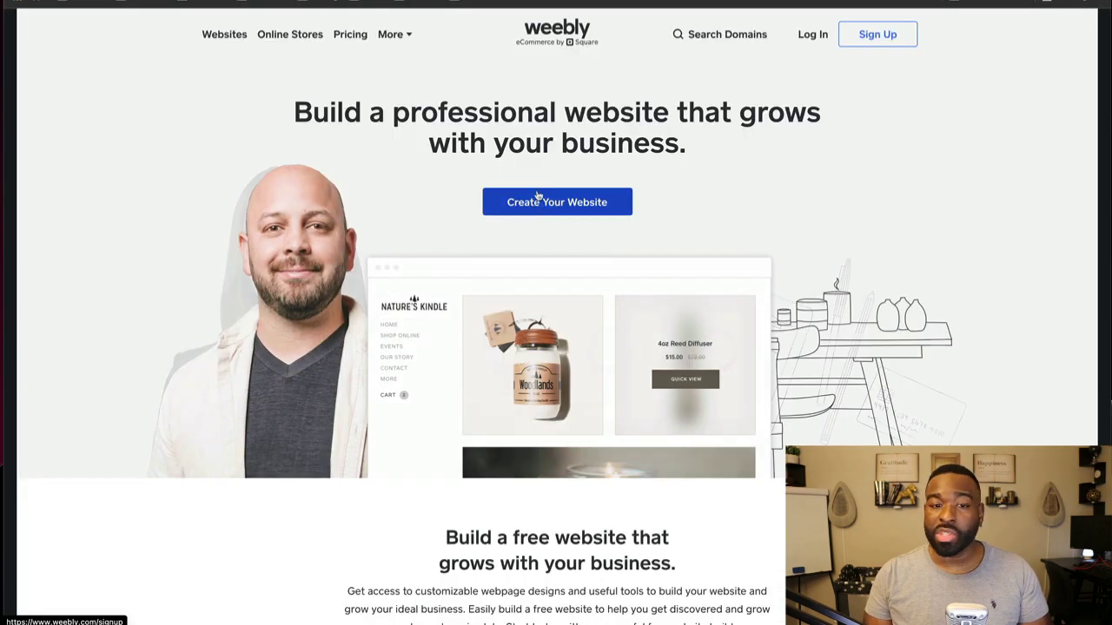
Step: Start creating a website and enter the first and last name on the sign-up form
click(539, 208)
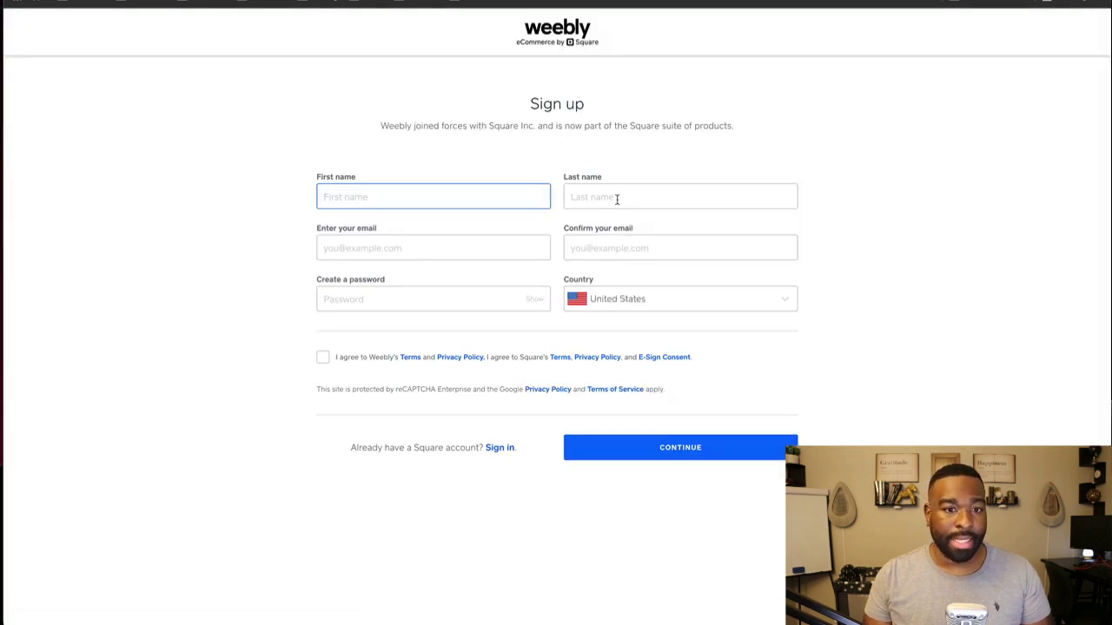
text(Pete)
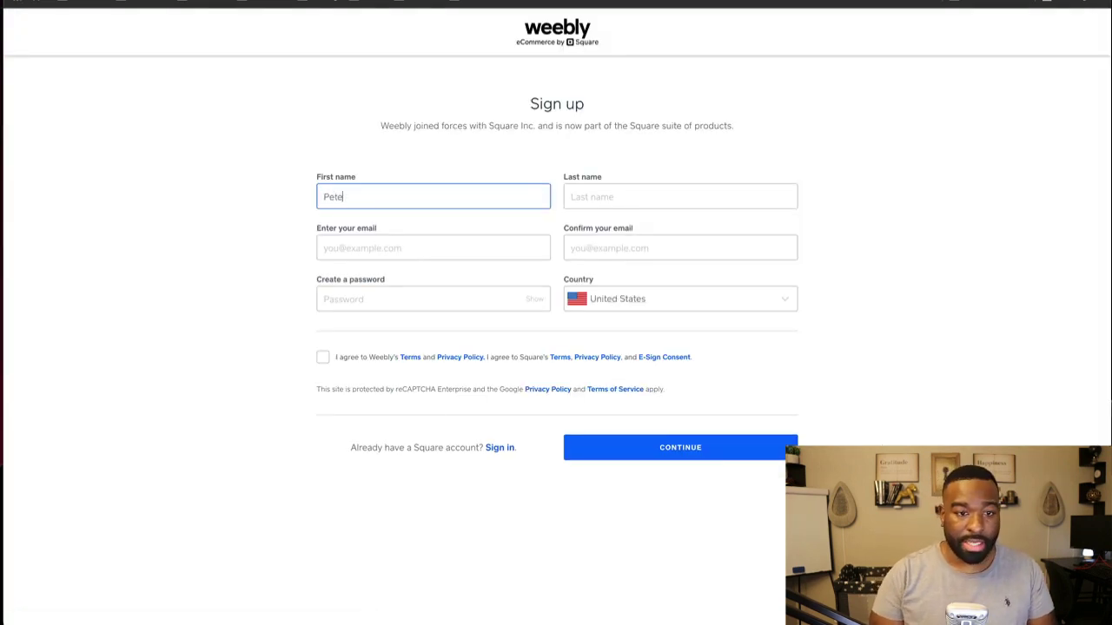
key(Tab)
text(D)
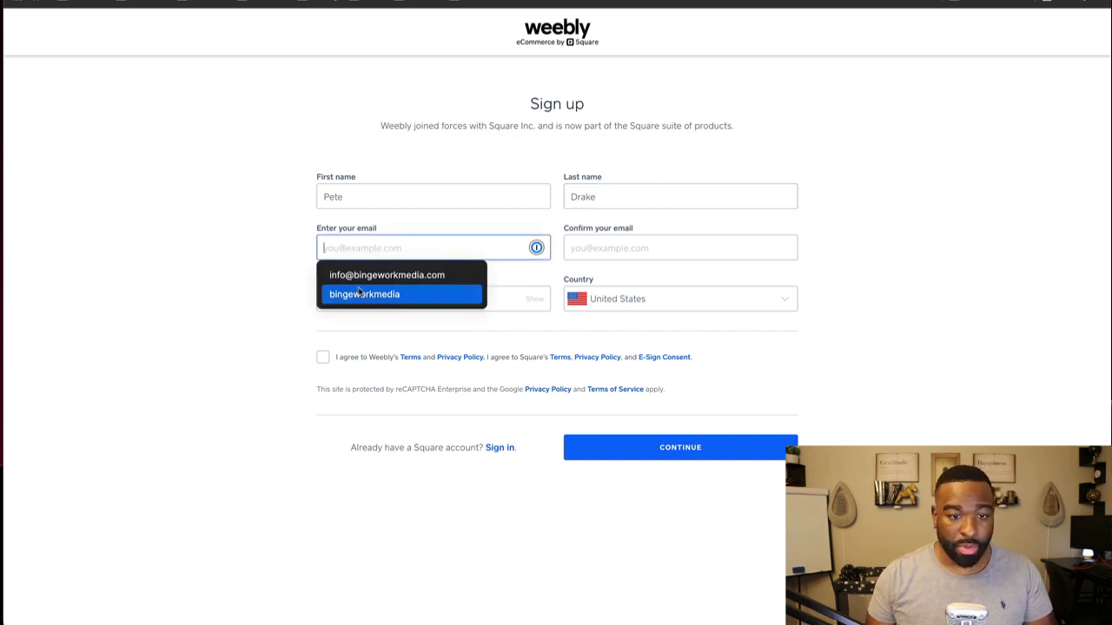
Step: Fill in the email address and copy it into the confirm-email field
click(365, 293)
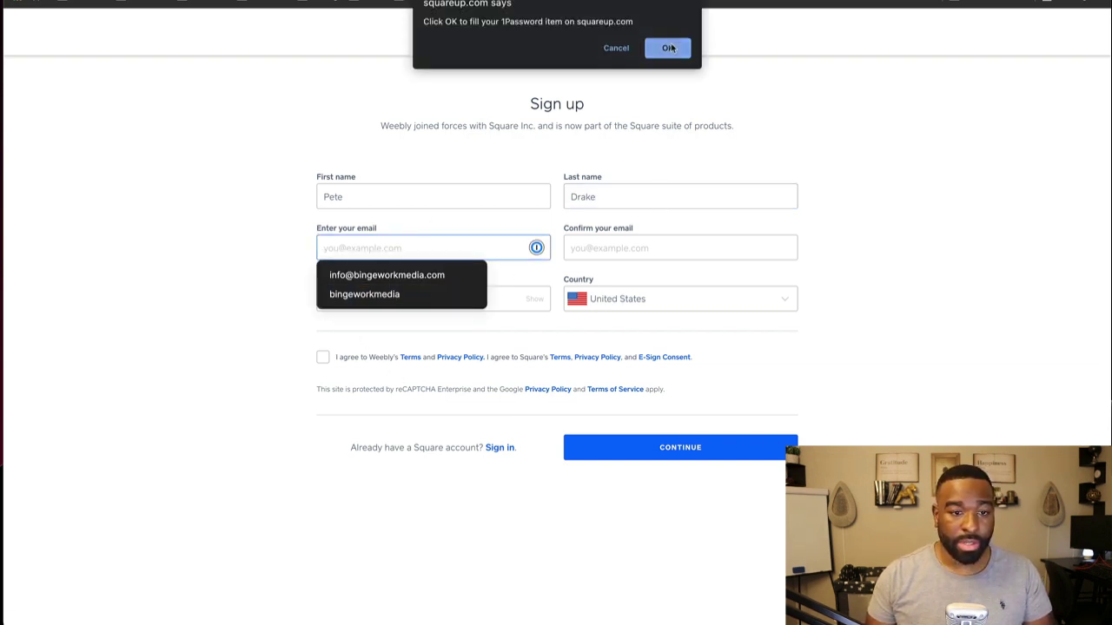
click(619, 48)
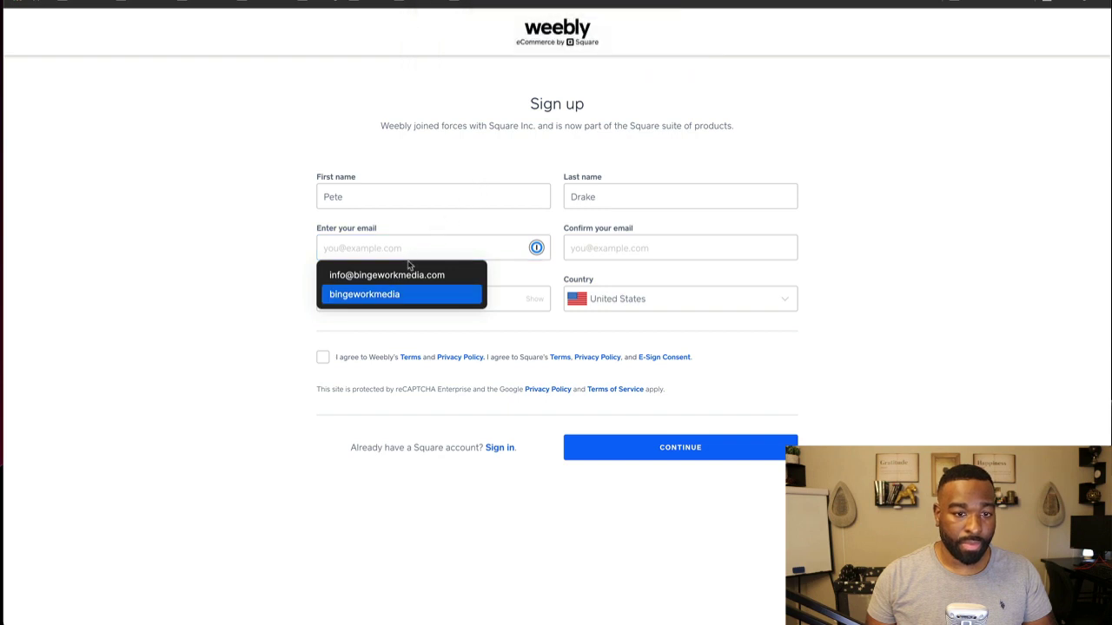
click(618, 49)
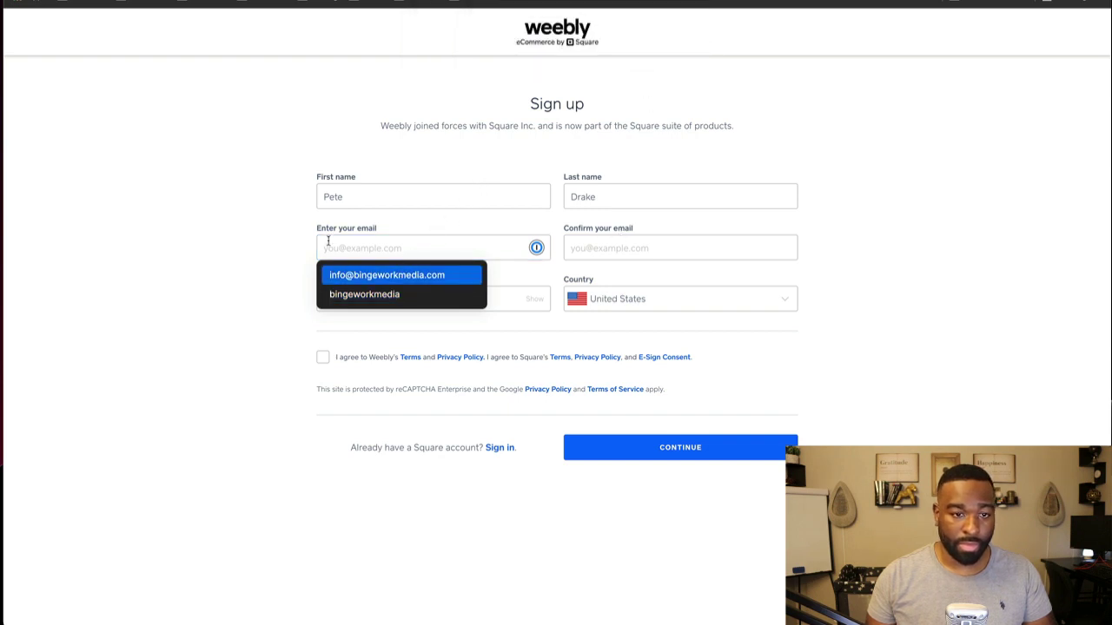
click(359, 250)
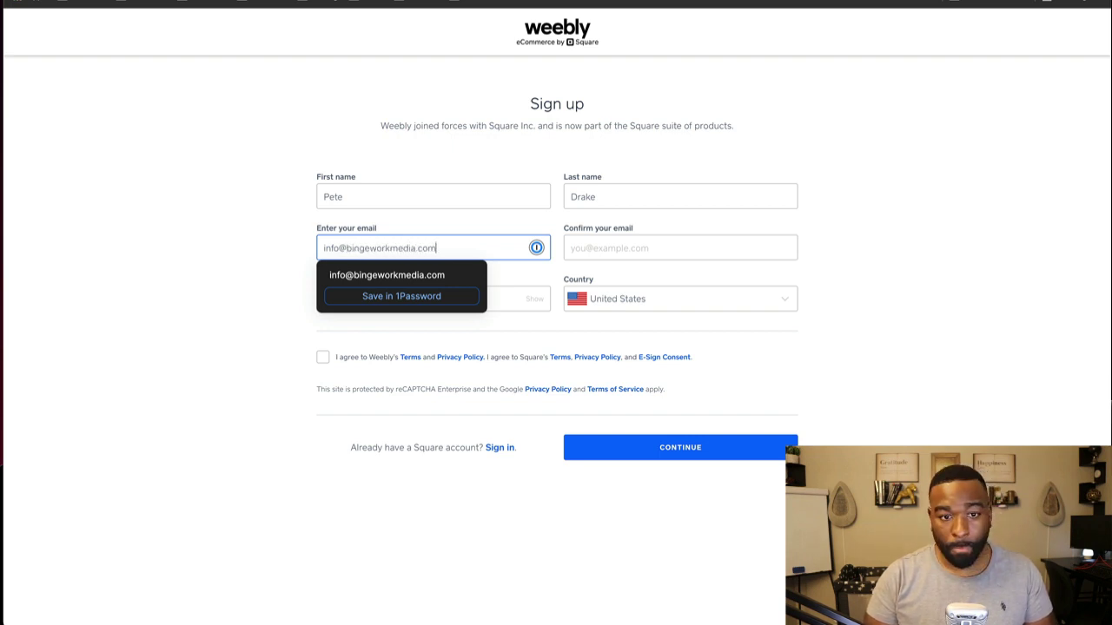
key(Tab)
key(shift+Tab)
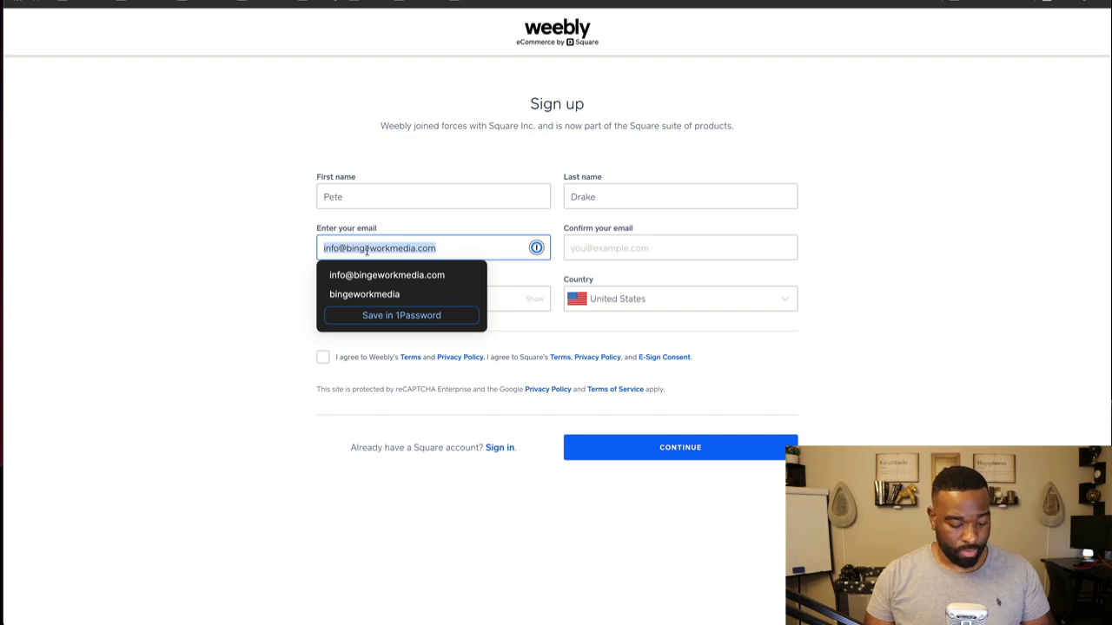
key(ctrl+c)
key(Tab)
key(ctrl+v)
Step: Enter the account password, agree to the terms and policies, and submit the form
click(385, 300)
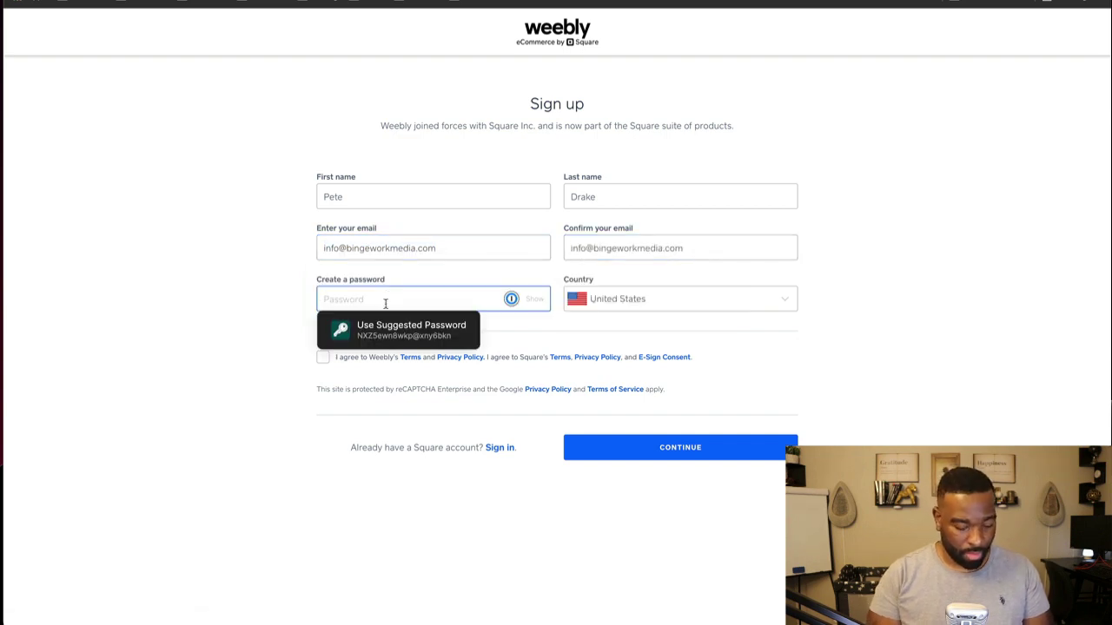
text(•••••••••)
key(Tab)
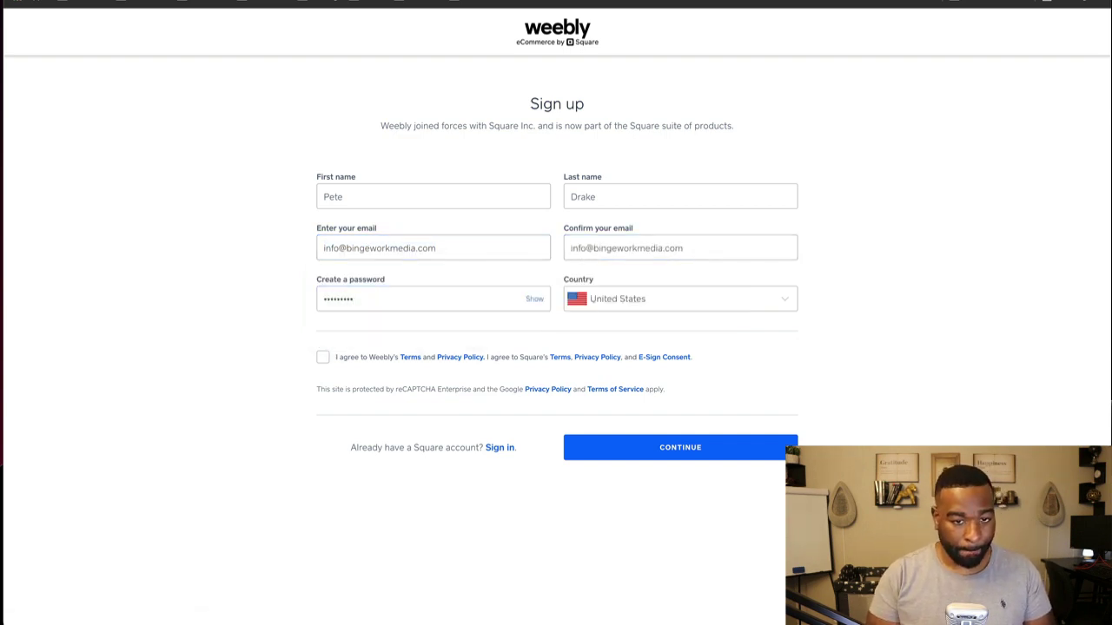
key(Tab)
click(323, 357)
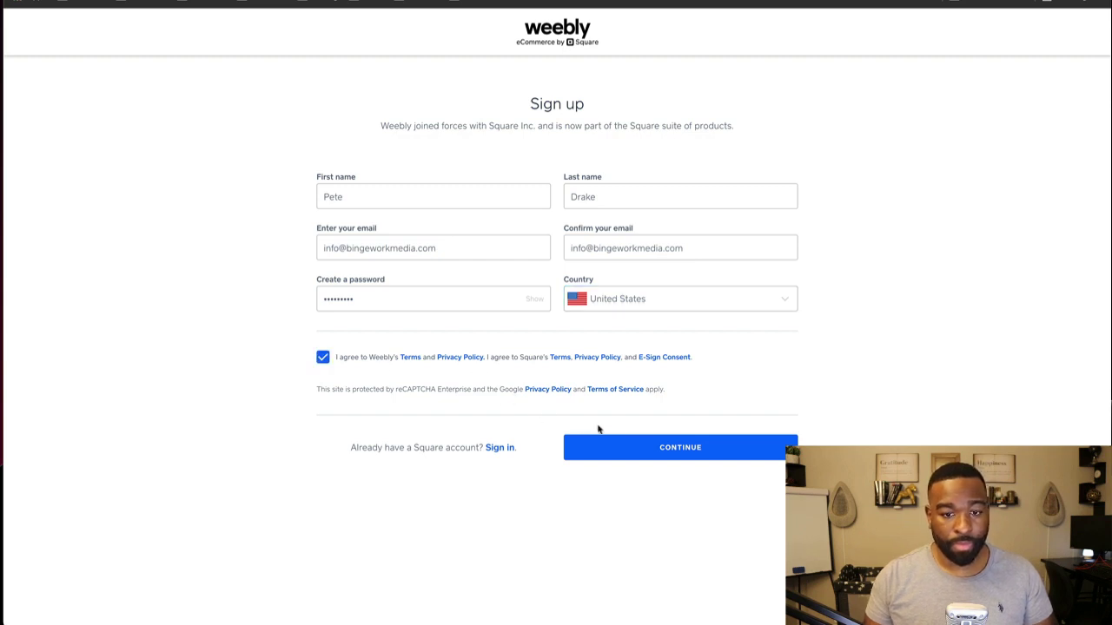
click(645, 448)
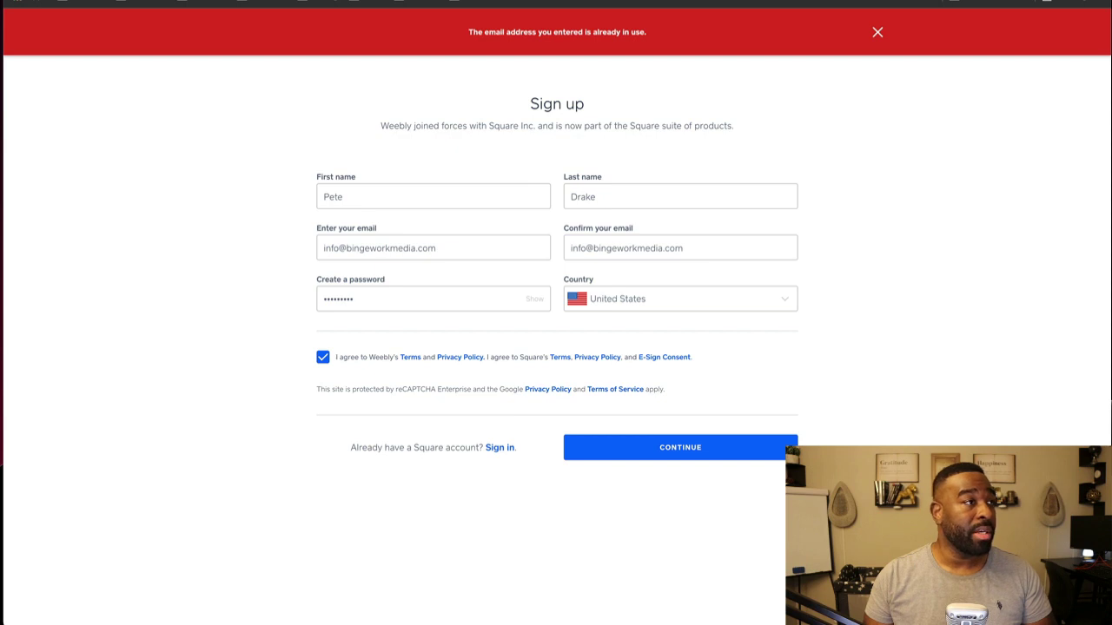
Step: Dismiss the email-in-use error and go back to the Weebly homepage's login page
click(877, 33)
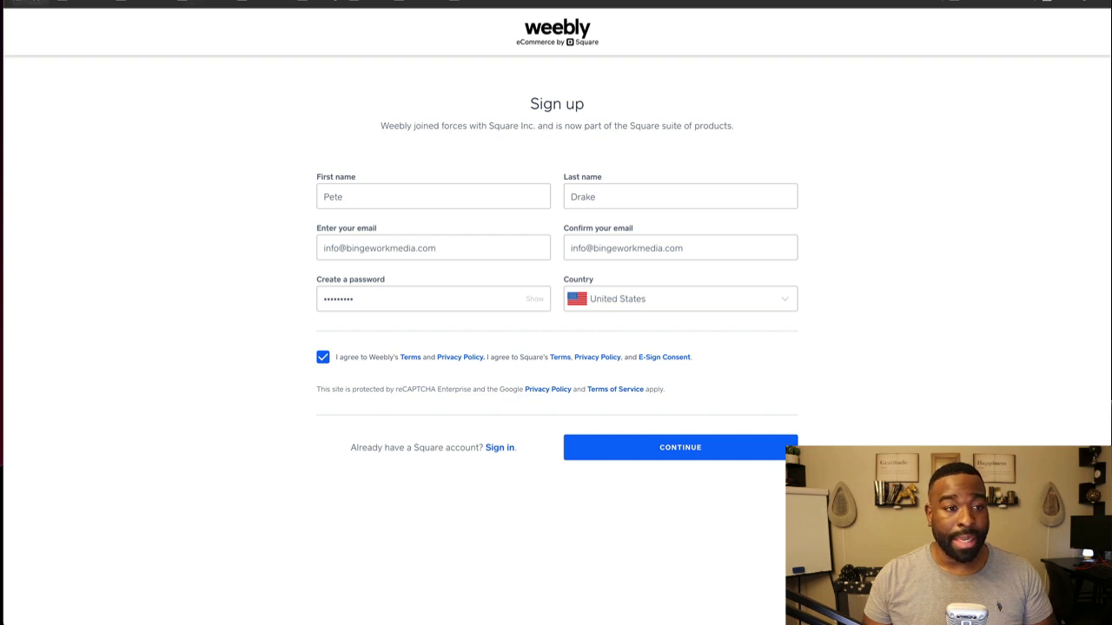
right_click(29, 2)
click(165, 2)
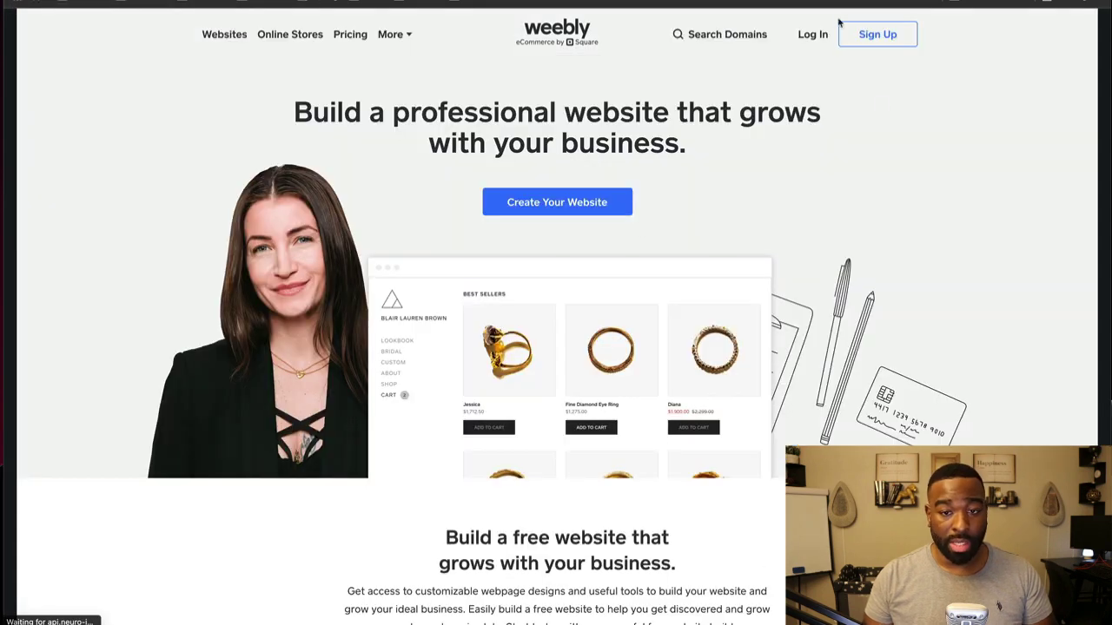
click(812, 34)
Step: Log in with the saved email address and the account password
click(593, 171)
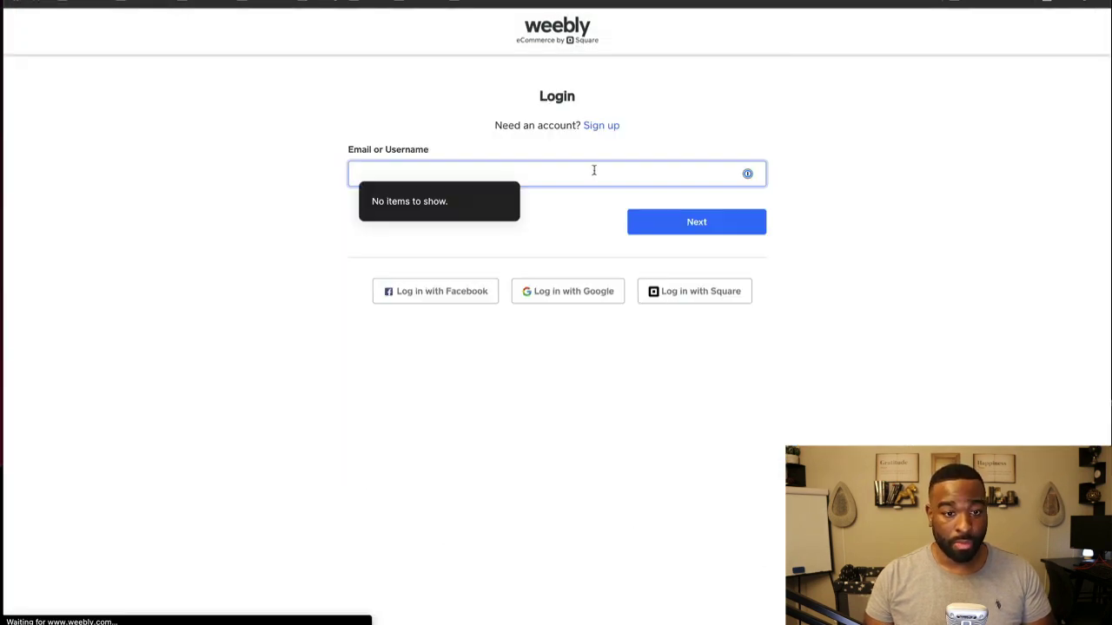
text(in)
key(BackSpace)
key(BackSpace)
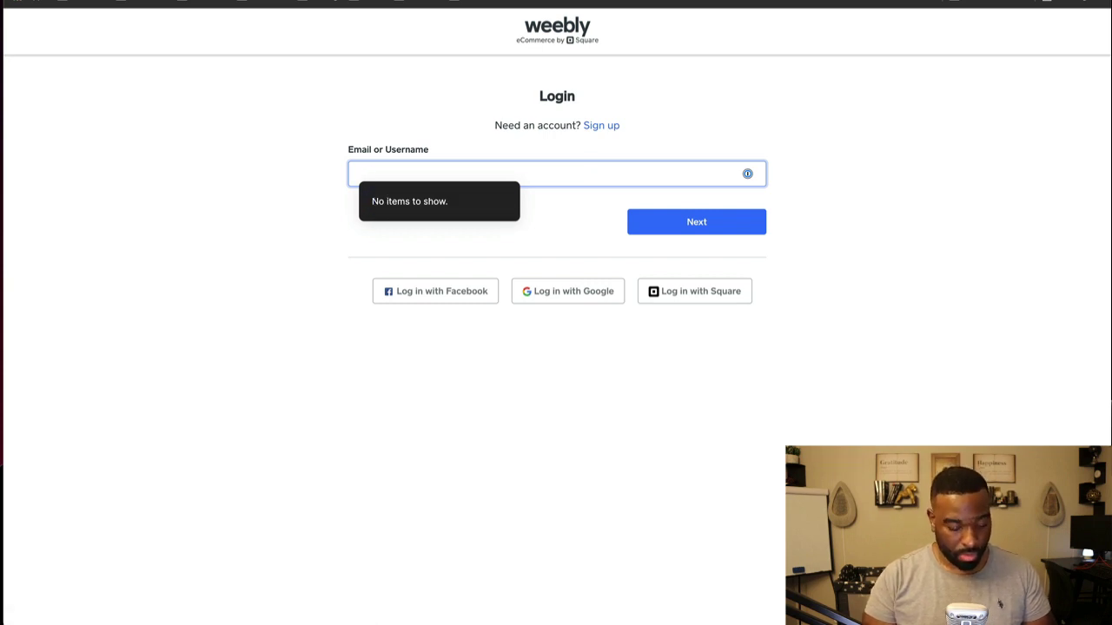
key(ctrl+v)
click(683, 224)
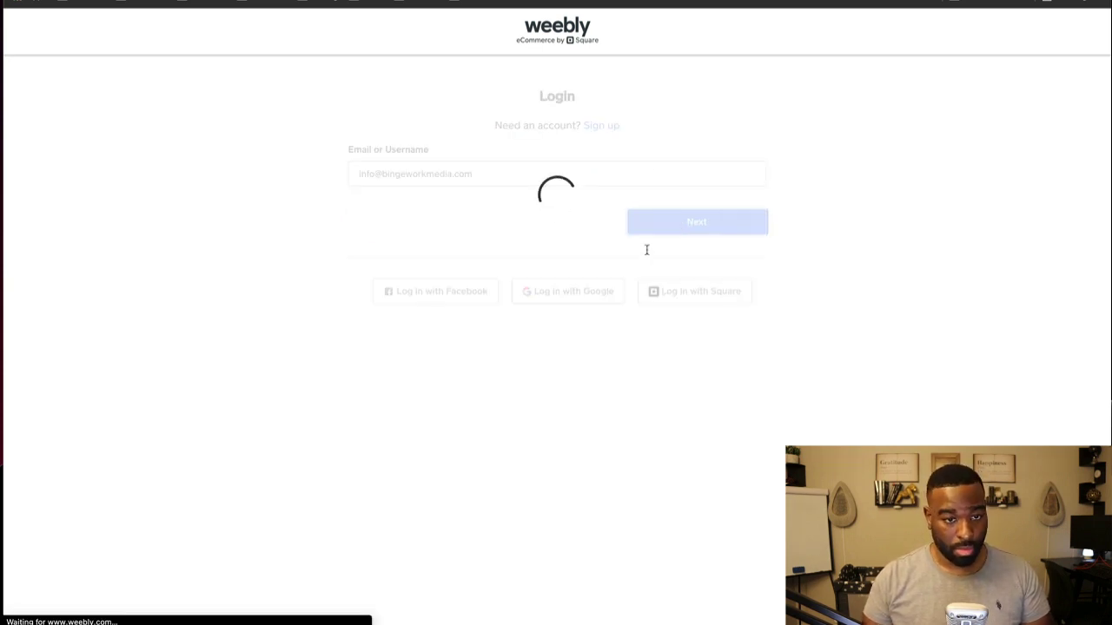
click(509, 255)
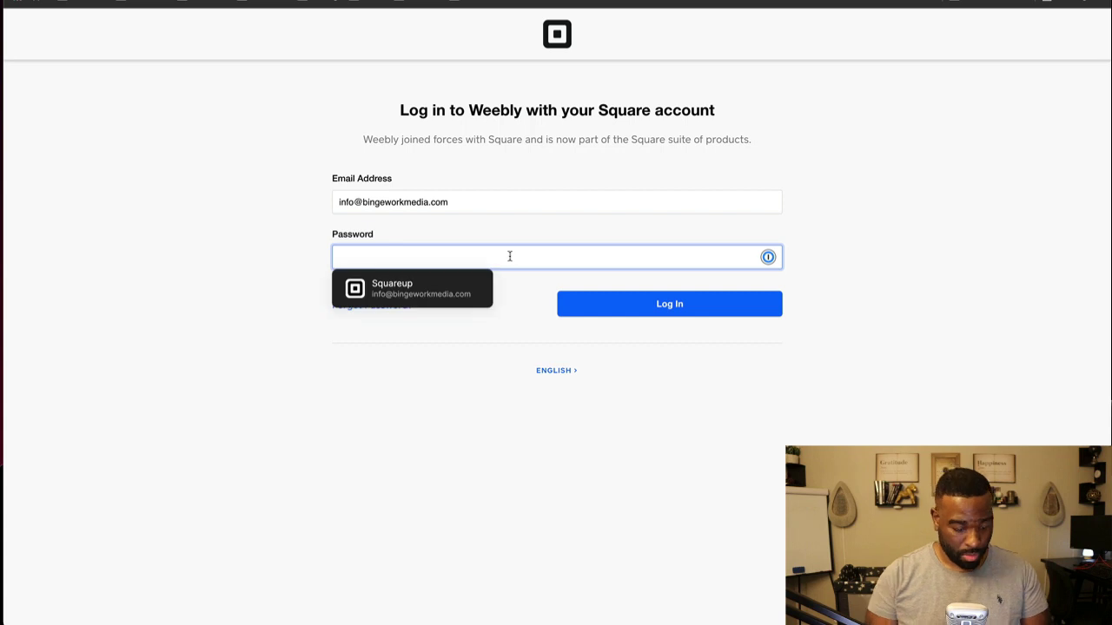
text(*********)
key(Return)
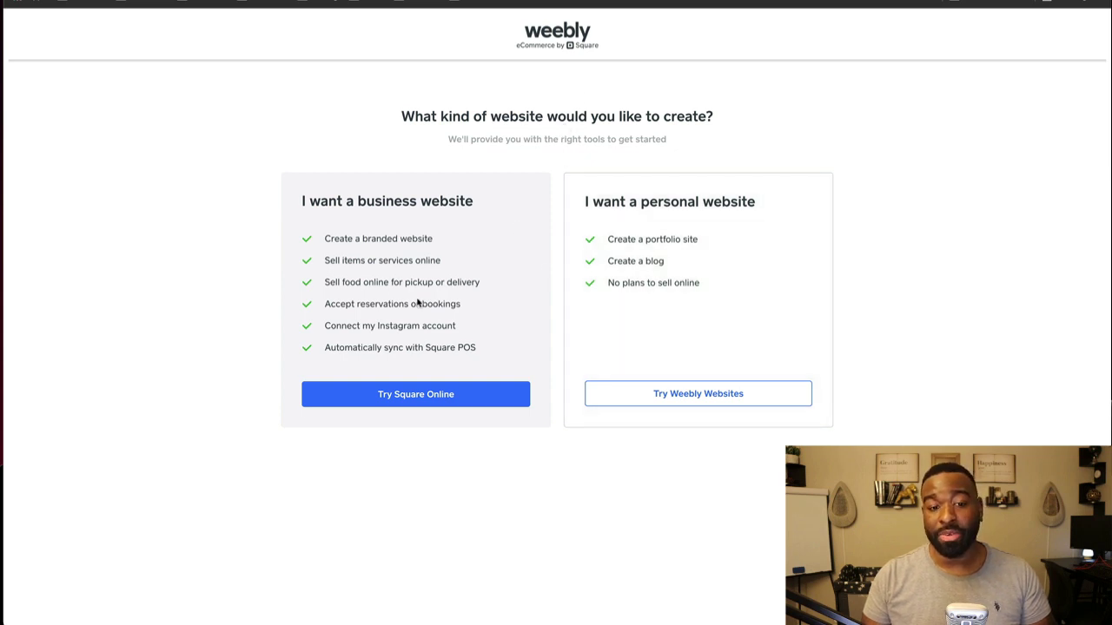
Step: Choose to build a Weebly website and scroll the theme gallery
click(724, 403)
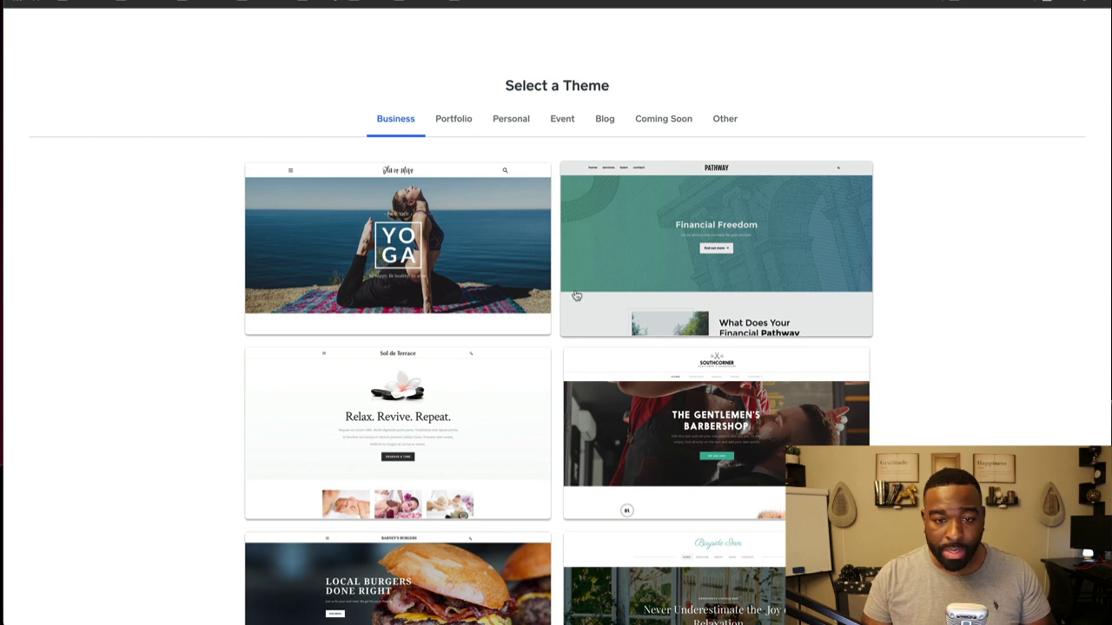
scroll(573, 301, down, 1)
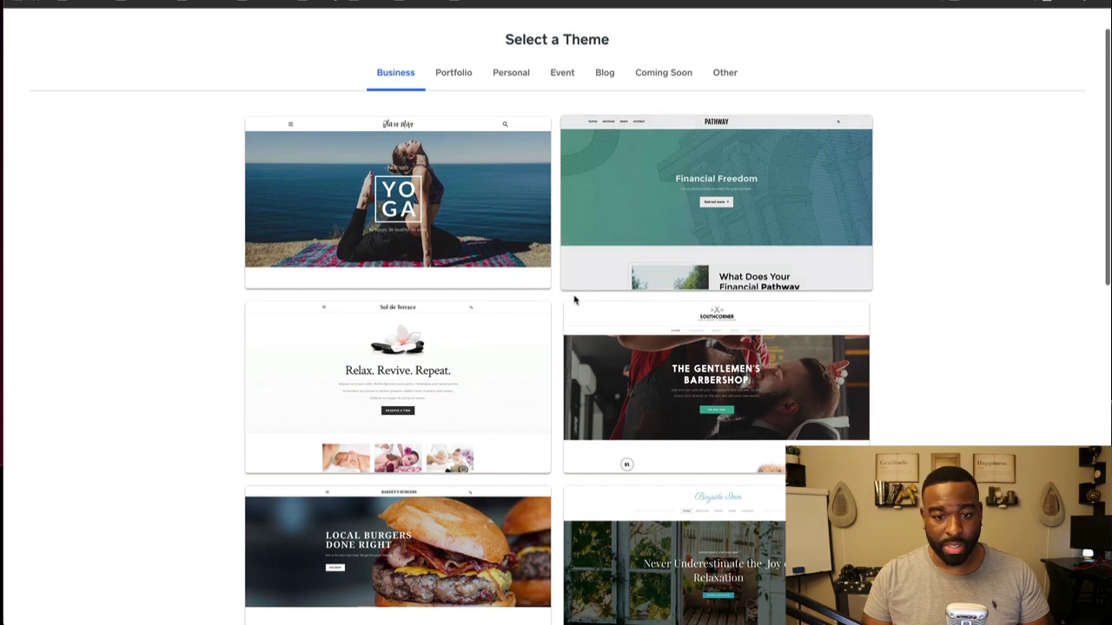
scroll(574, 301, down, 5)
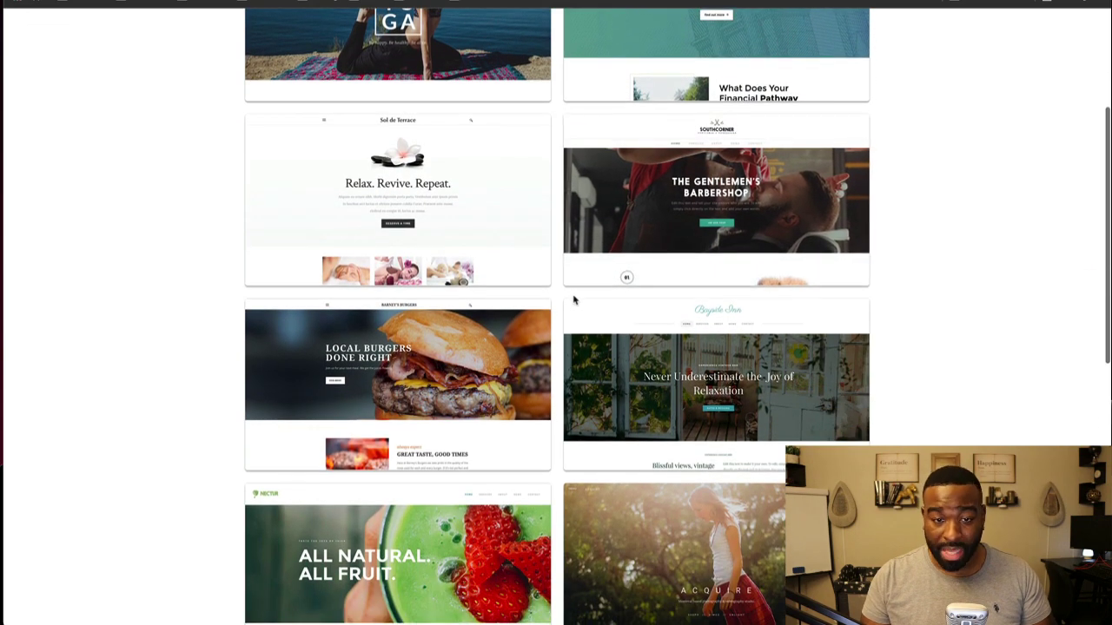
scroll(573, 299, up, 5)
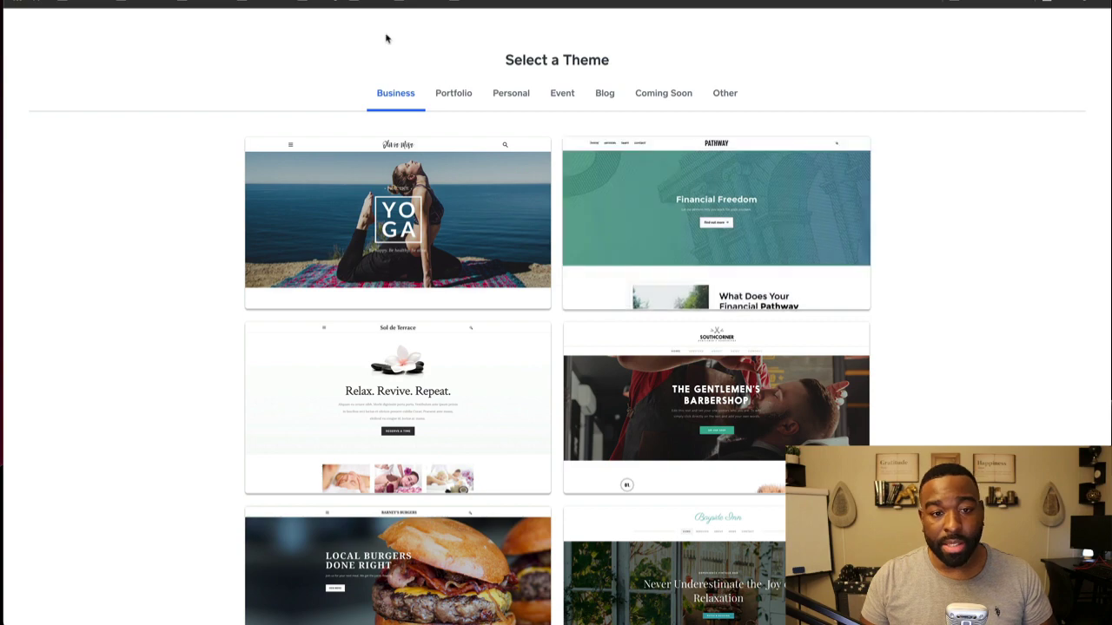
Step: Browse the Portfolio, Personal, Event, Blog, Coming Soon and Other theme categories, then return
click(449, 94)
click(510, 95)
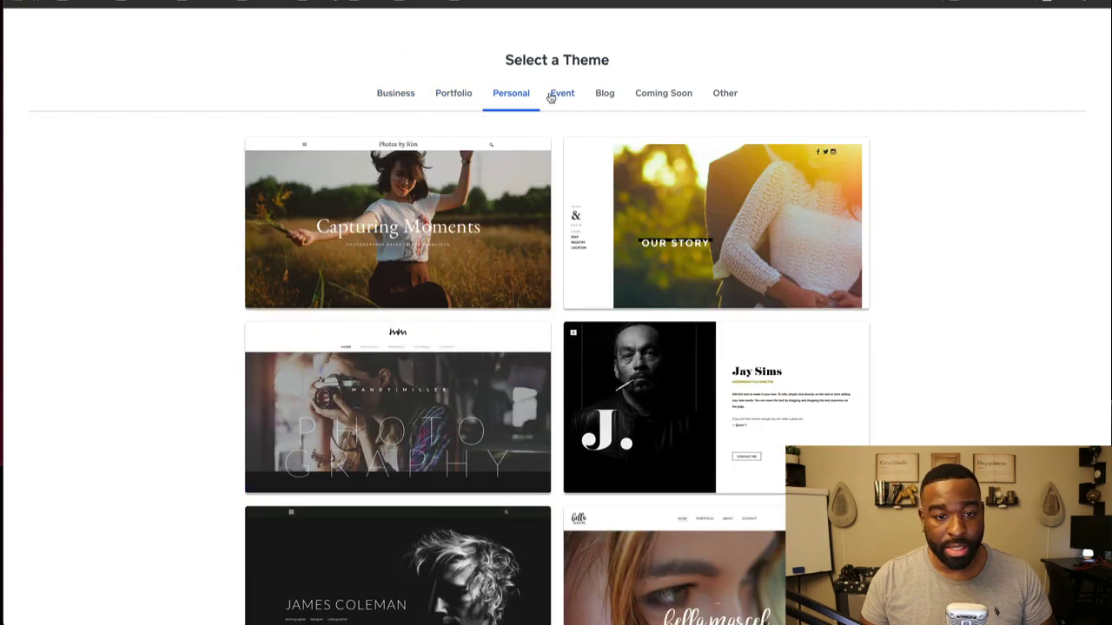
click(557, 95)
click(604, 95)
click(667, 96)
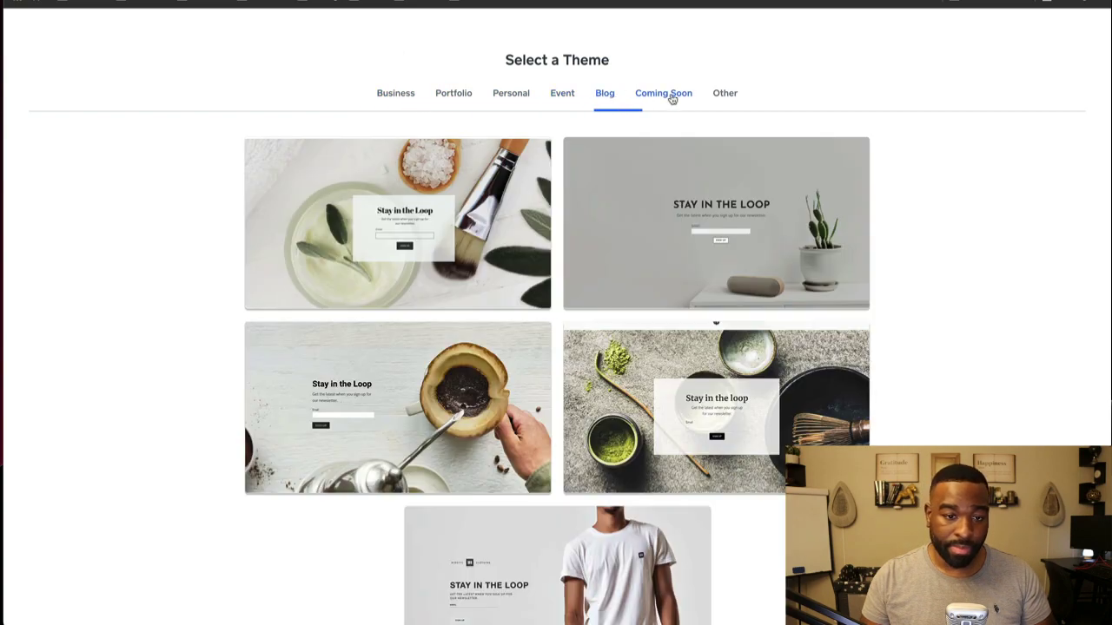
click(707, 95)
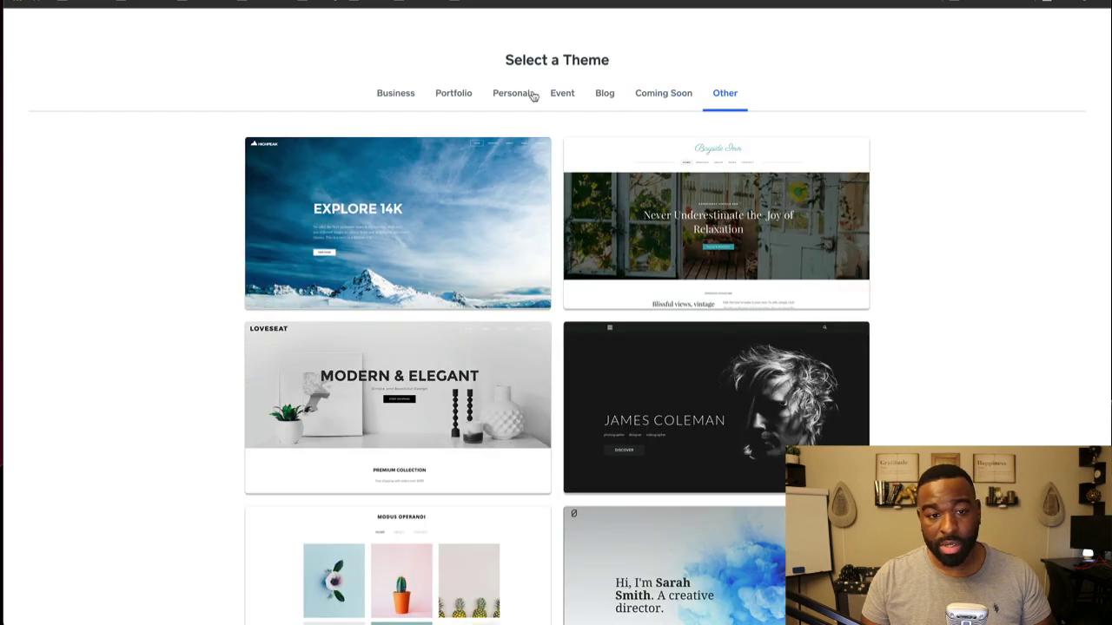
click(438, 96)
Step: Preview the Southcorner 'The Gentlemen's Barbershop' theme from the gallery
scroll(452, 231, down, 2)
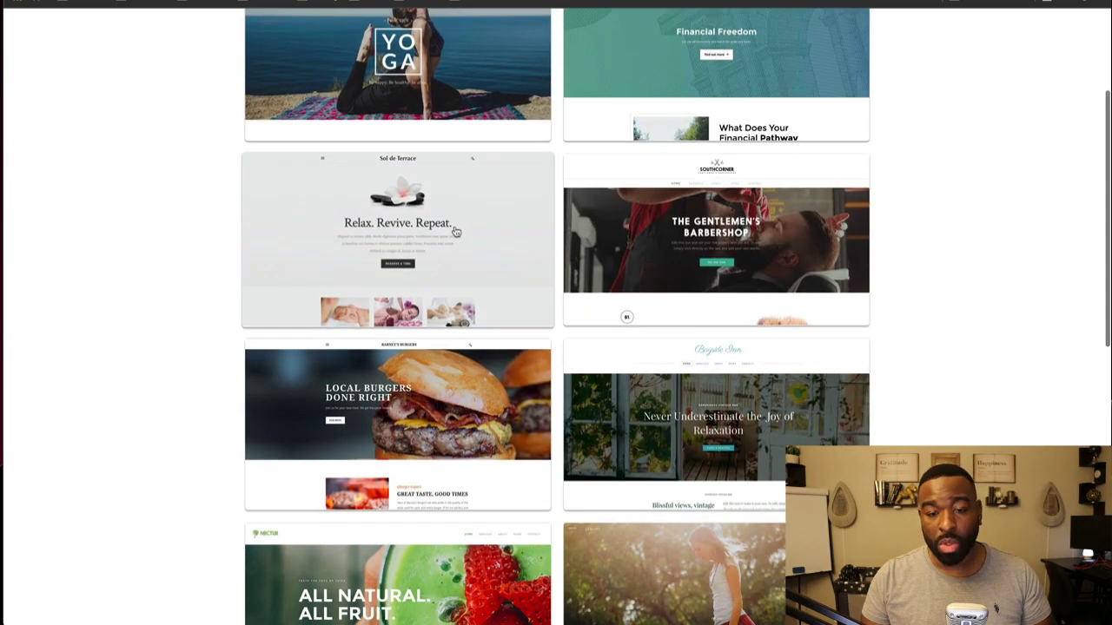
scroll(451, 231, down, 6)
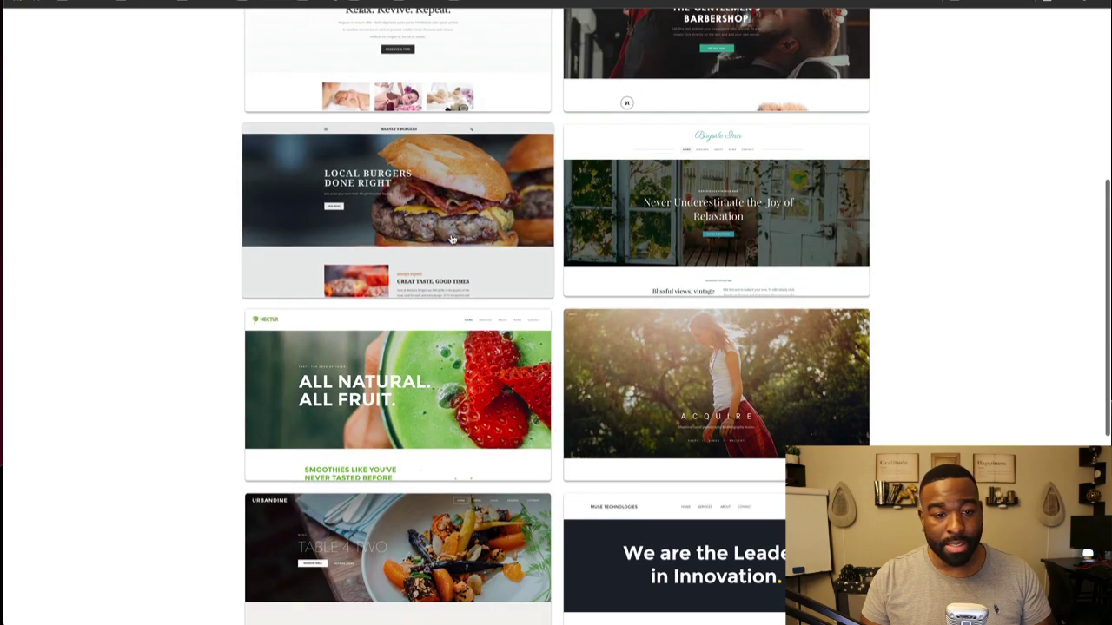
scroll(450, 237, down, 1)
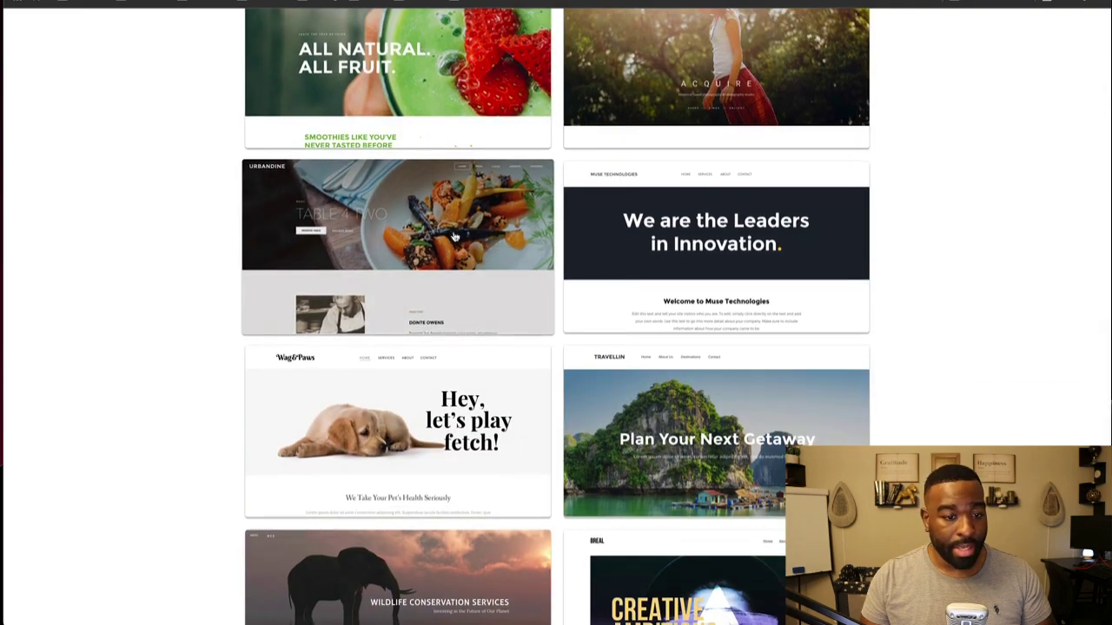
scroll(454, 236, down, 2)
scroll(457, 237, up, 4)
scroll(458, 236, up, 5)
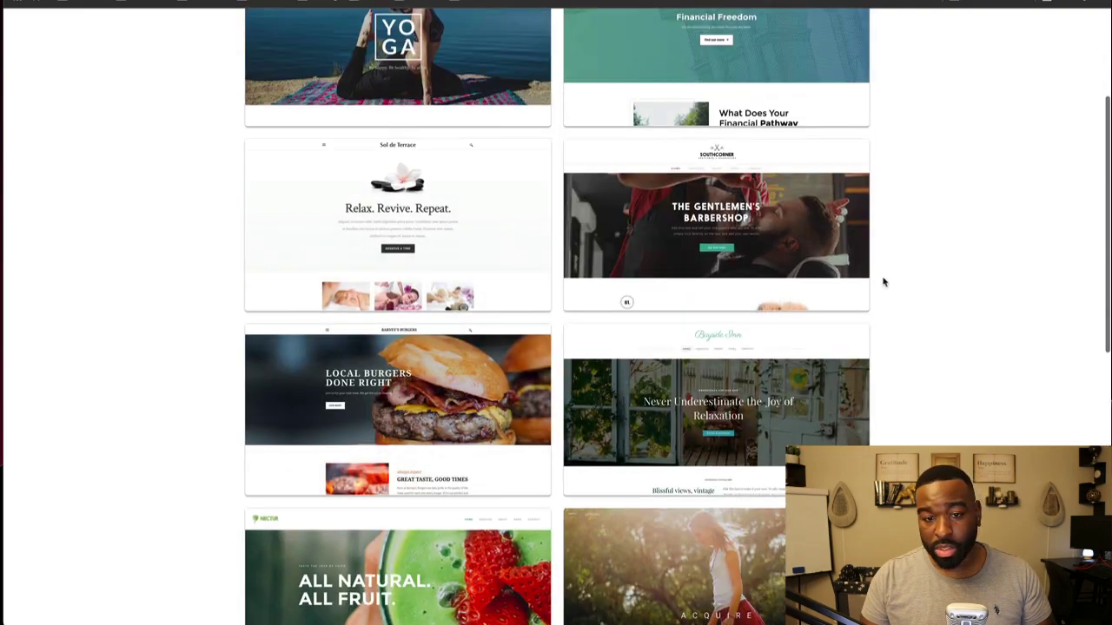
click(808, 294)
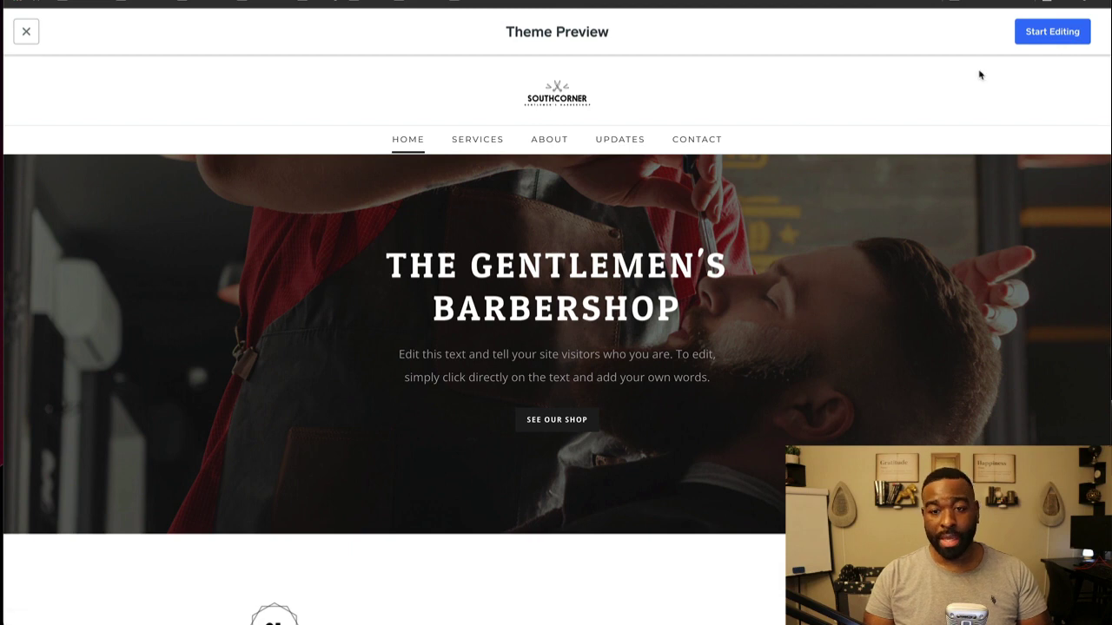
Step: Start editing the barbershop theme and search for a testbarber domain name
click(1050, 34)
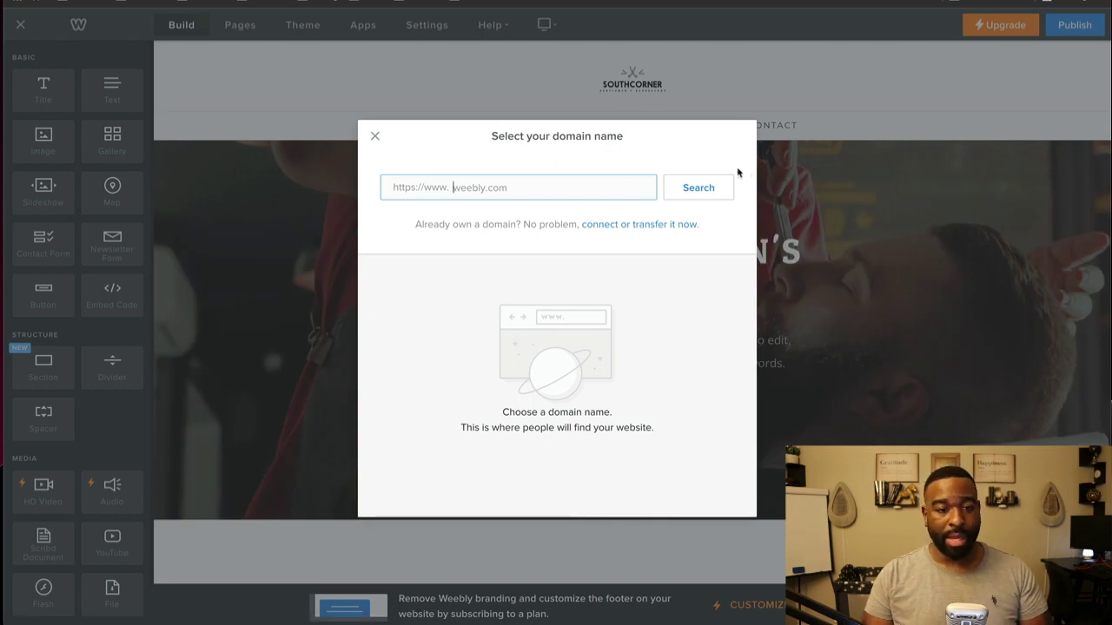
text(testbarber)
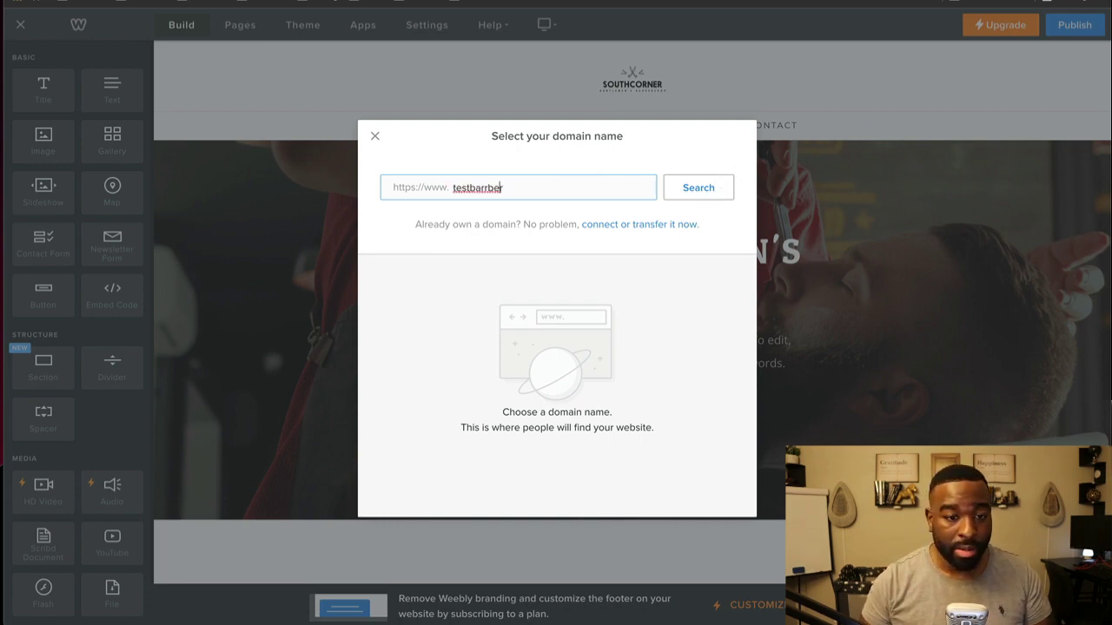
key(ctrl+super+space)
key(Escape)
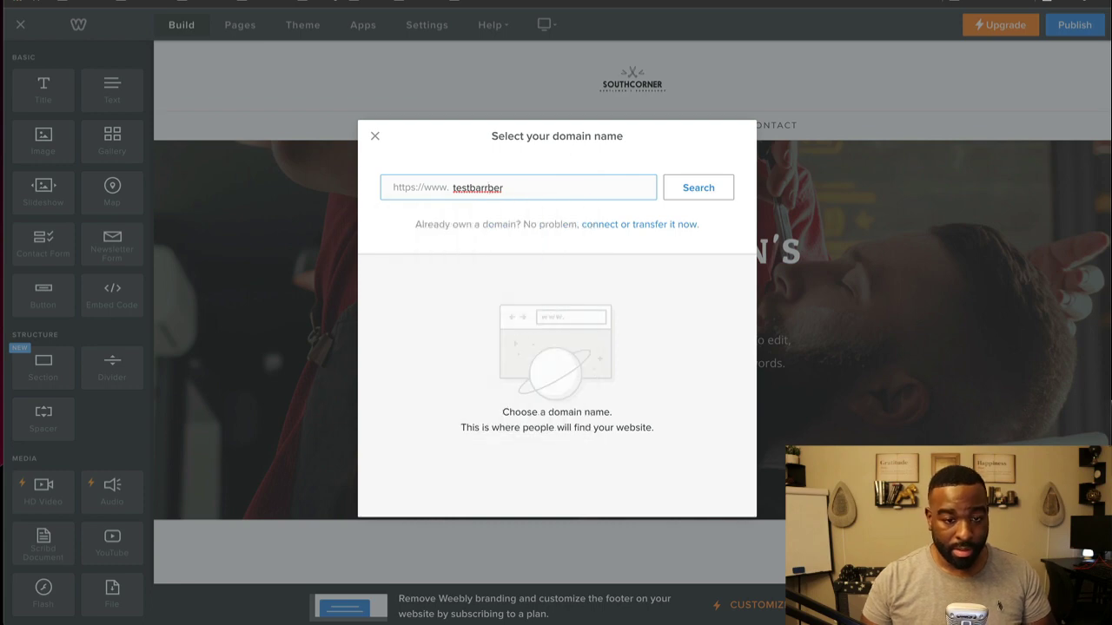
key(BackSpace)
click(569, 187)
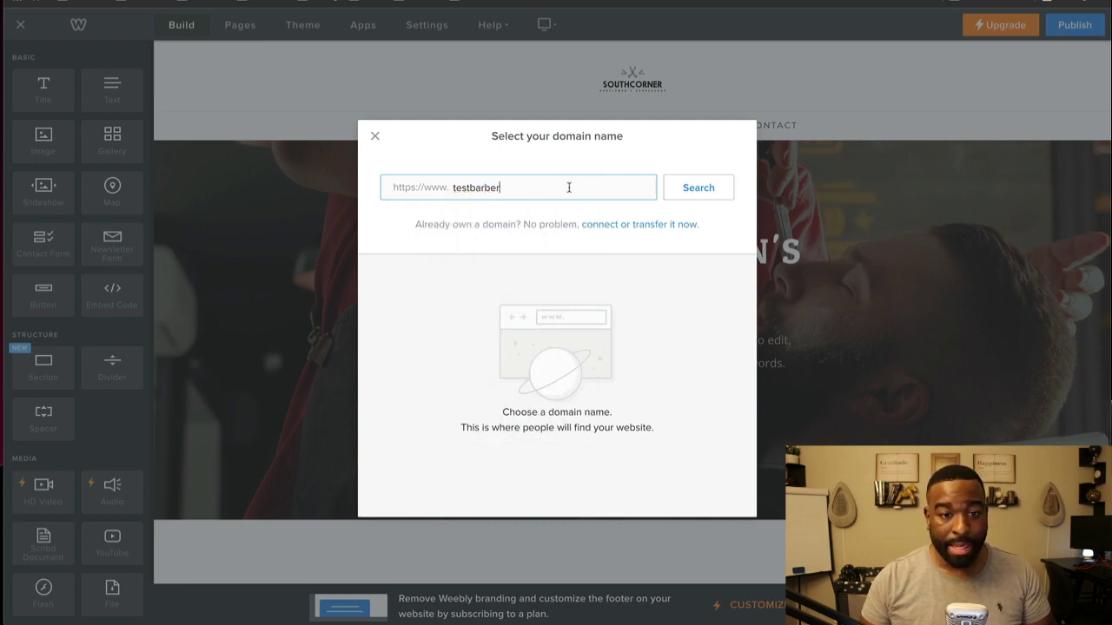
click(691, 193)
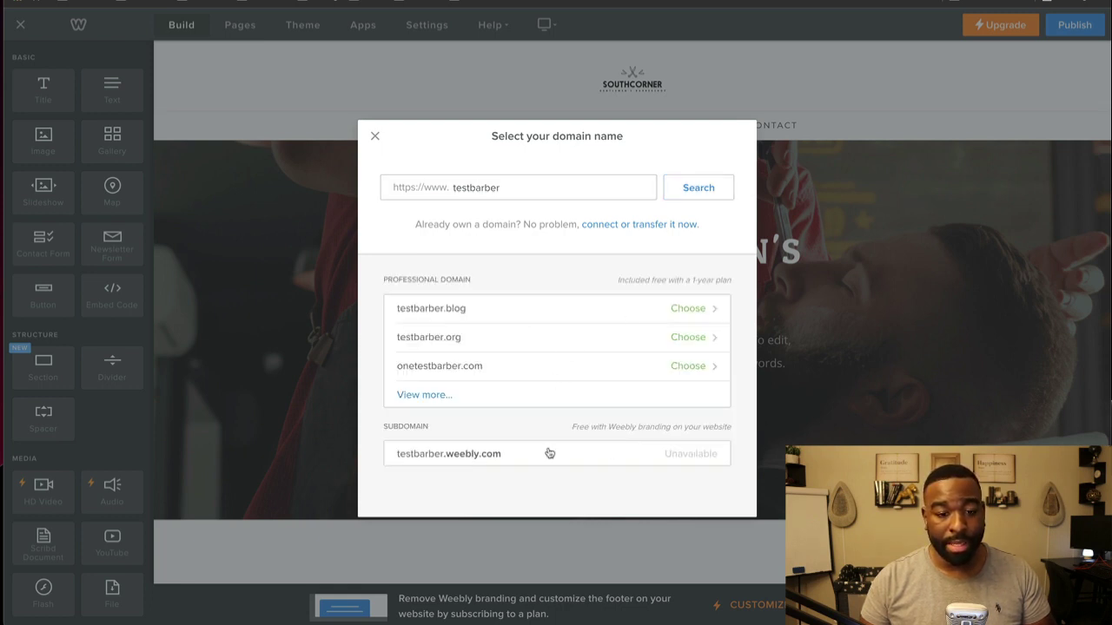
Step: Search for testbarbers and claim the free testbarbers.weebly.com subdomain
click(484, 188)
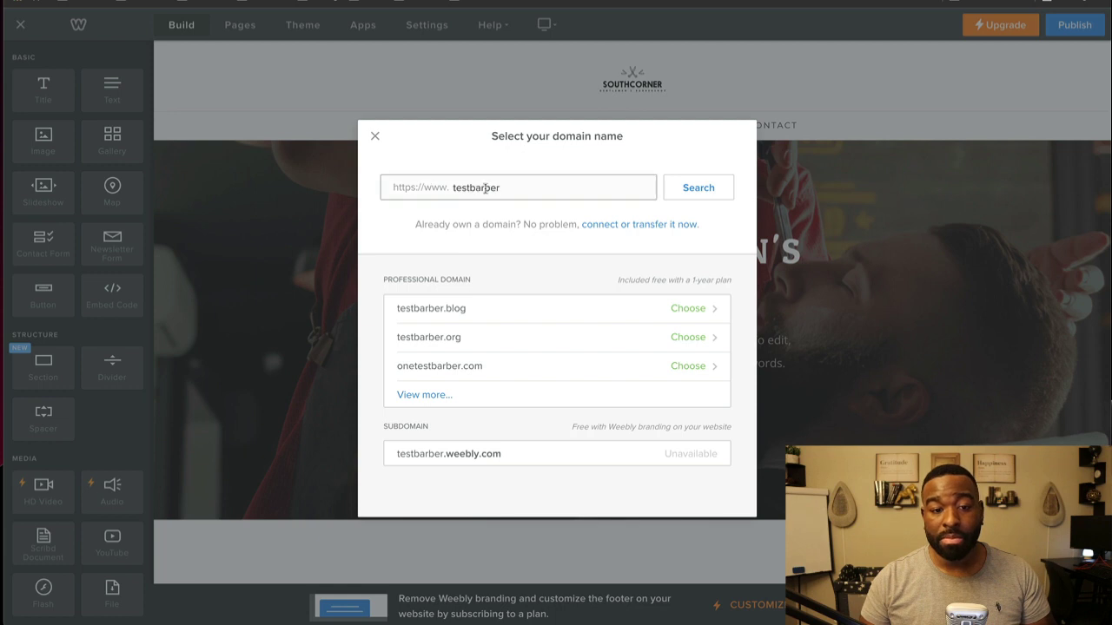
click(665, 189)
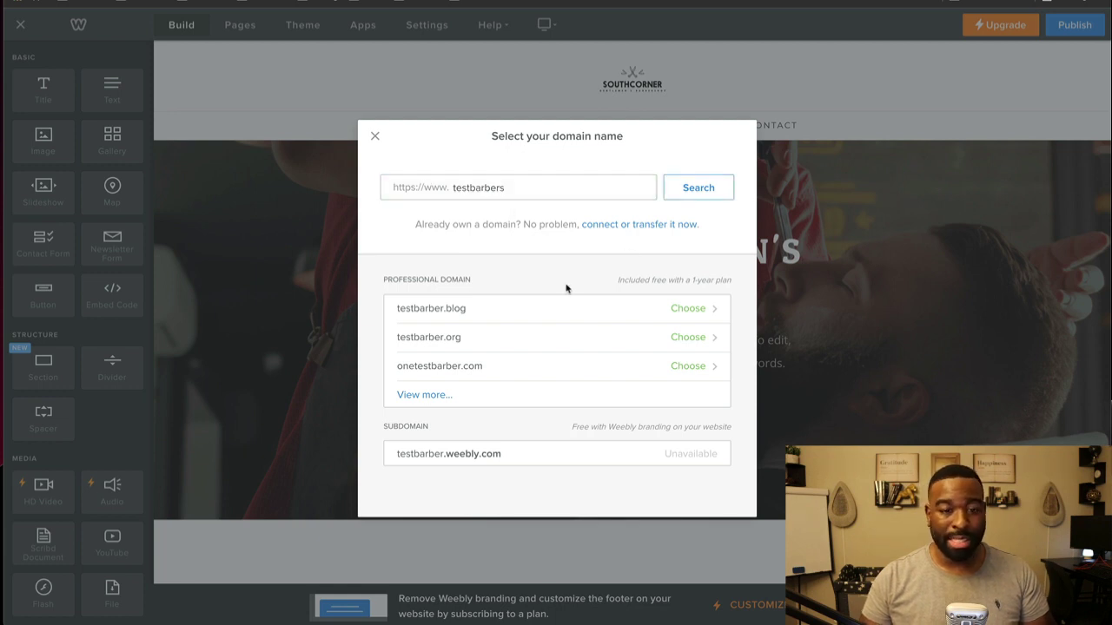
click(493, 460)
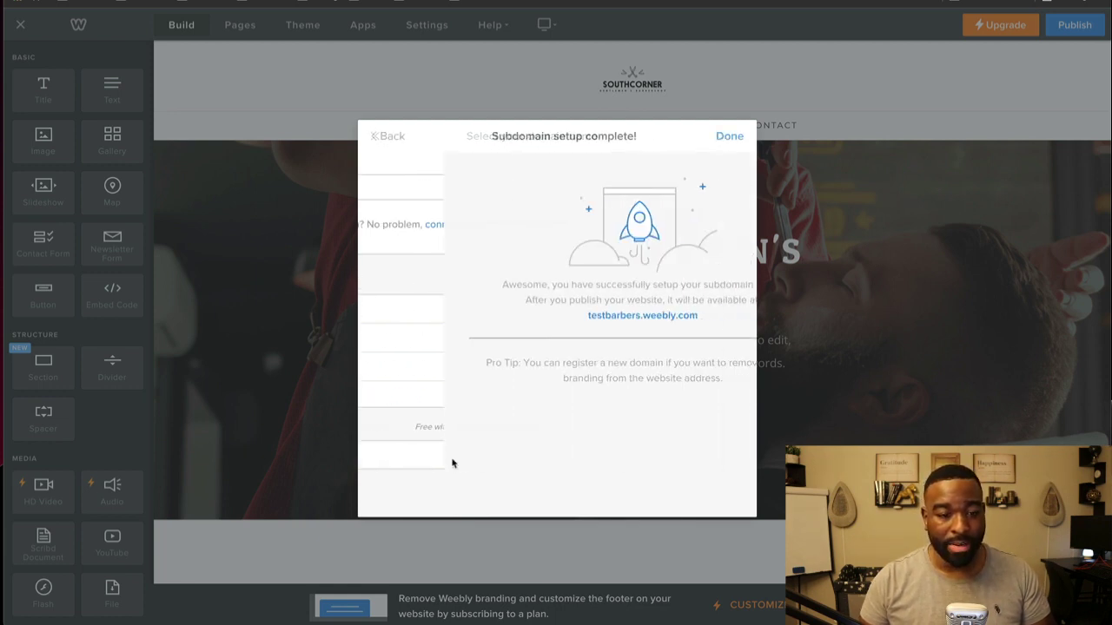
click(726, 137)
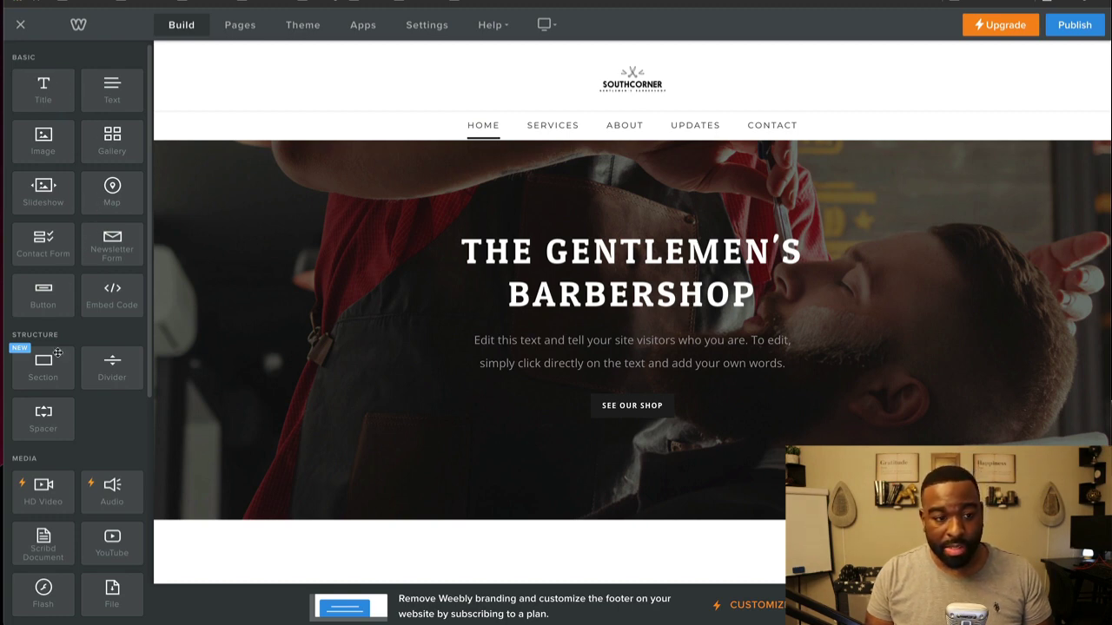
scroll(57, 352, down, 5)
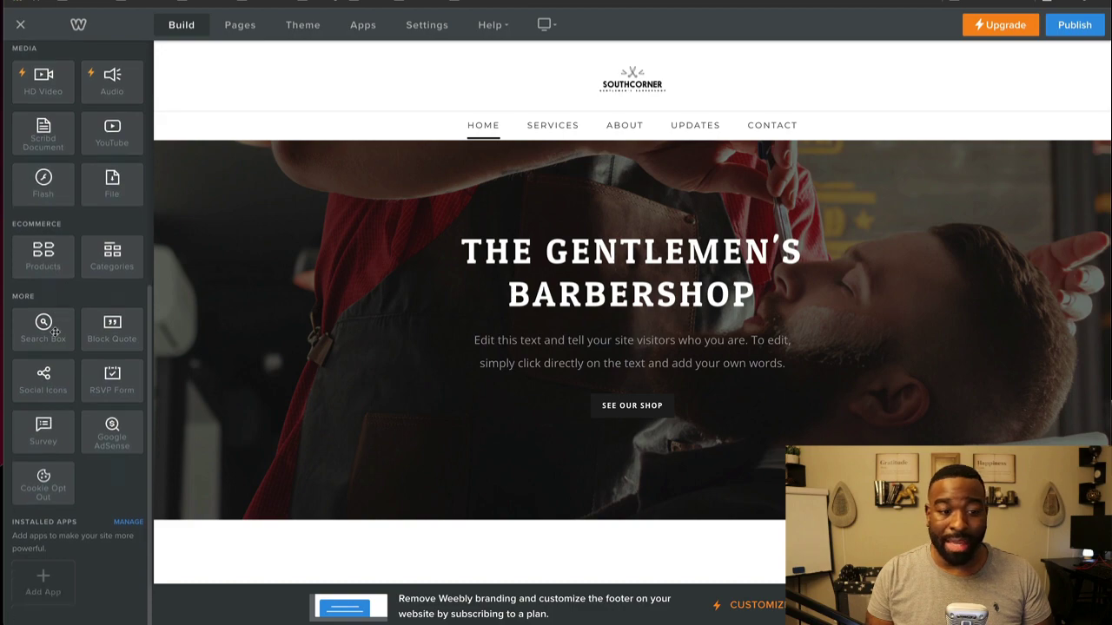
mouse_move(43, 326)
mouse_down()
mouse_move(187, 323)
mouse_move(48, 326)
mouse_up()
scroll(47, 325, up, 2)
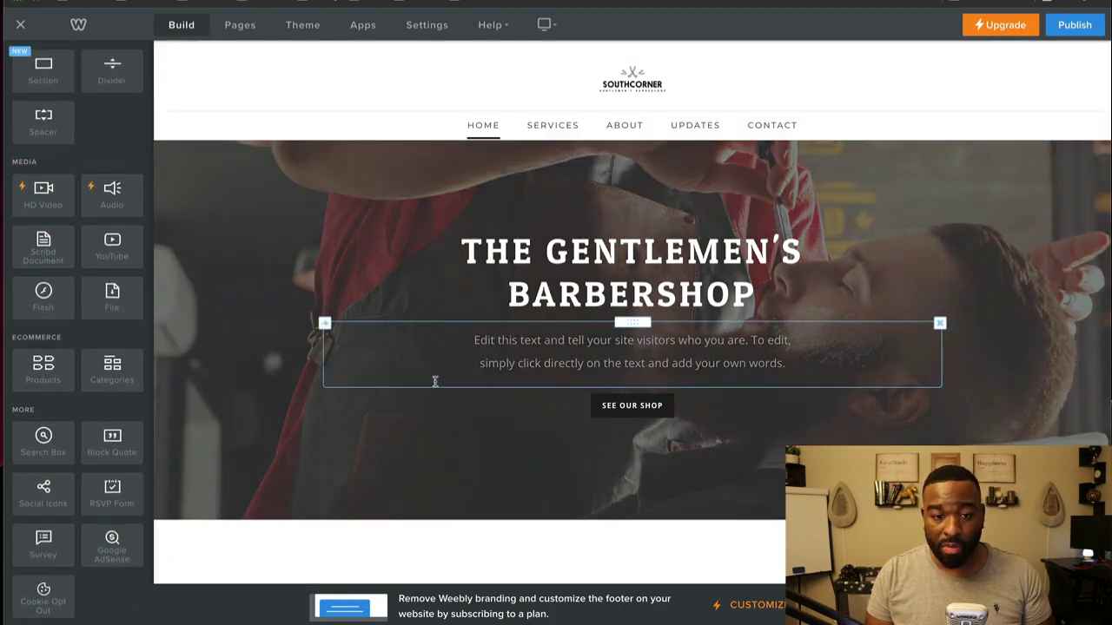
scroll(435, 380, down, 4)
scroll(435, 383, down, 15)
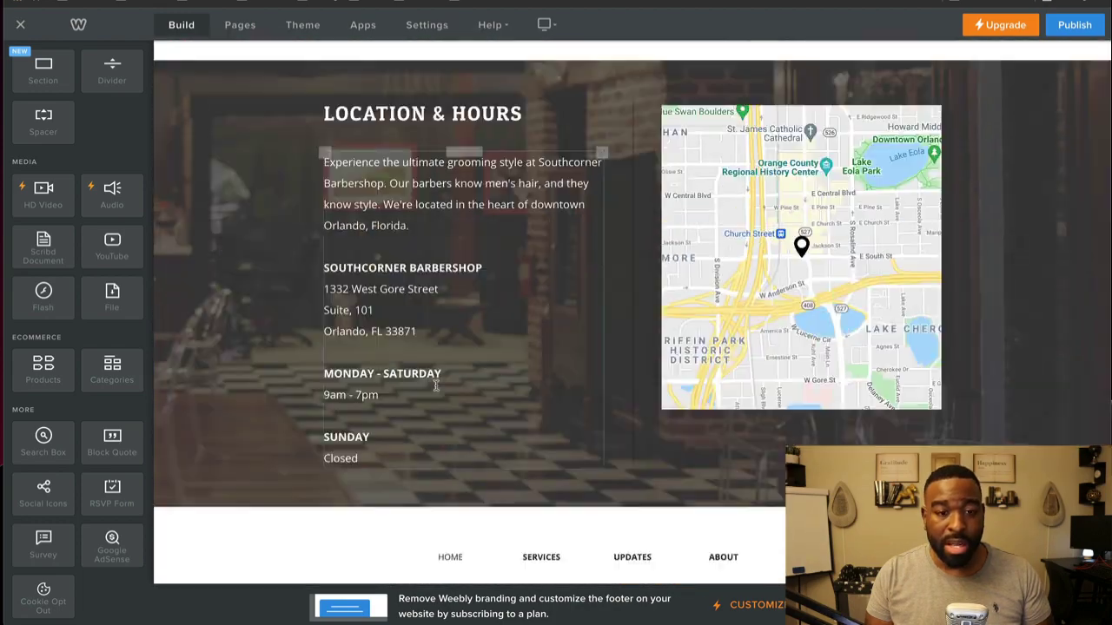
scroll(436, 382, up, 20)
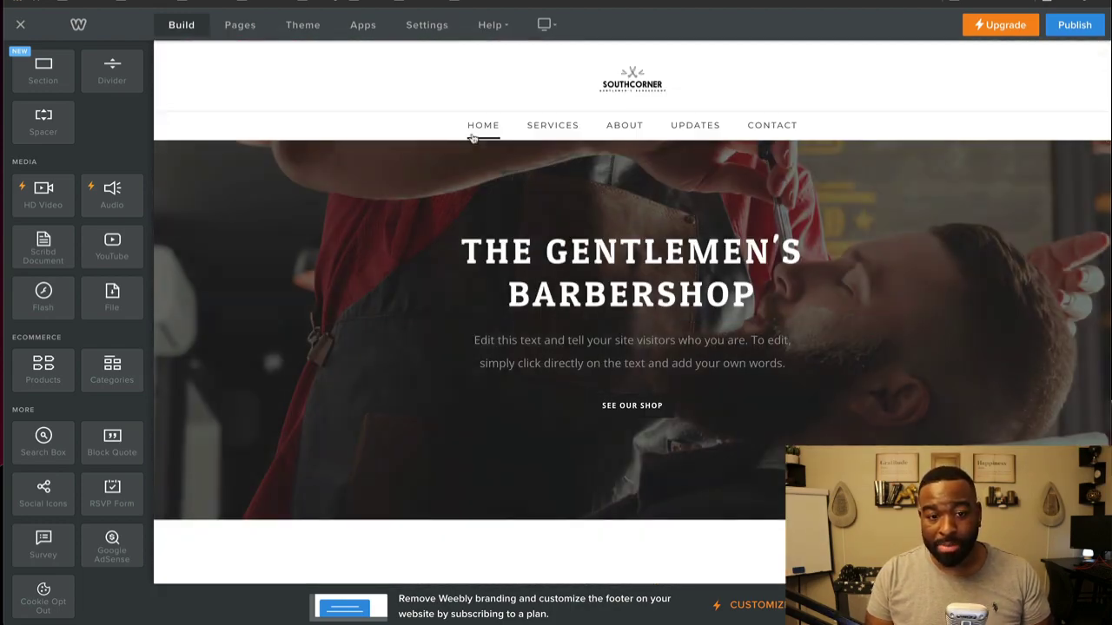
click(478, 125)
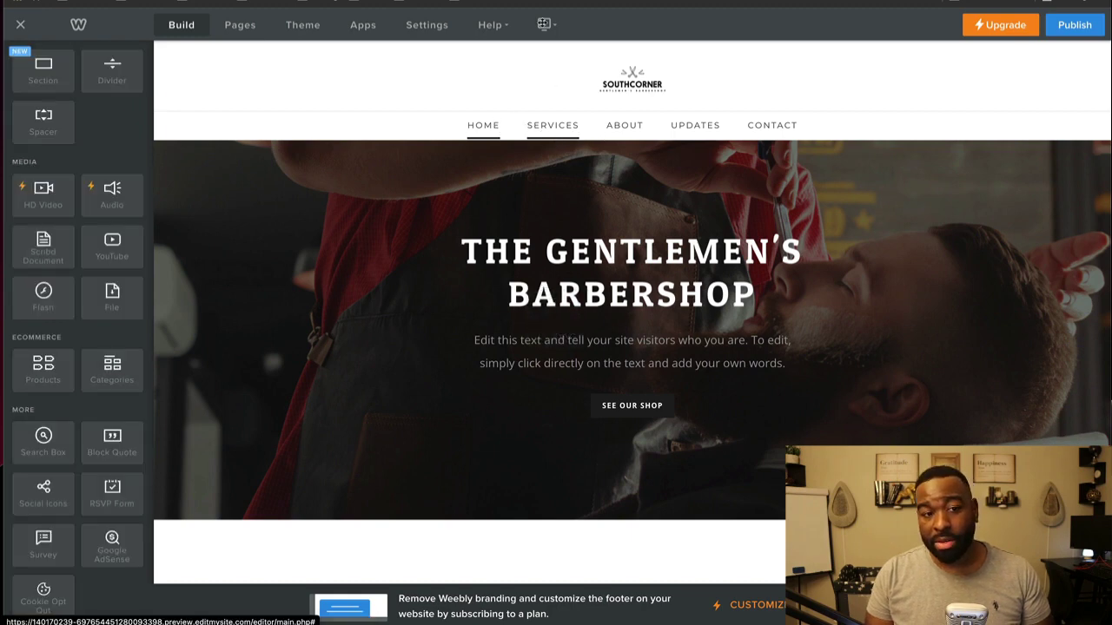
Step: Browse the other available themes, keeping the current barbershop theme
click(240, 24)
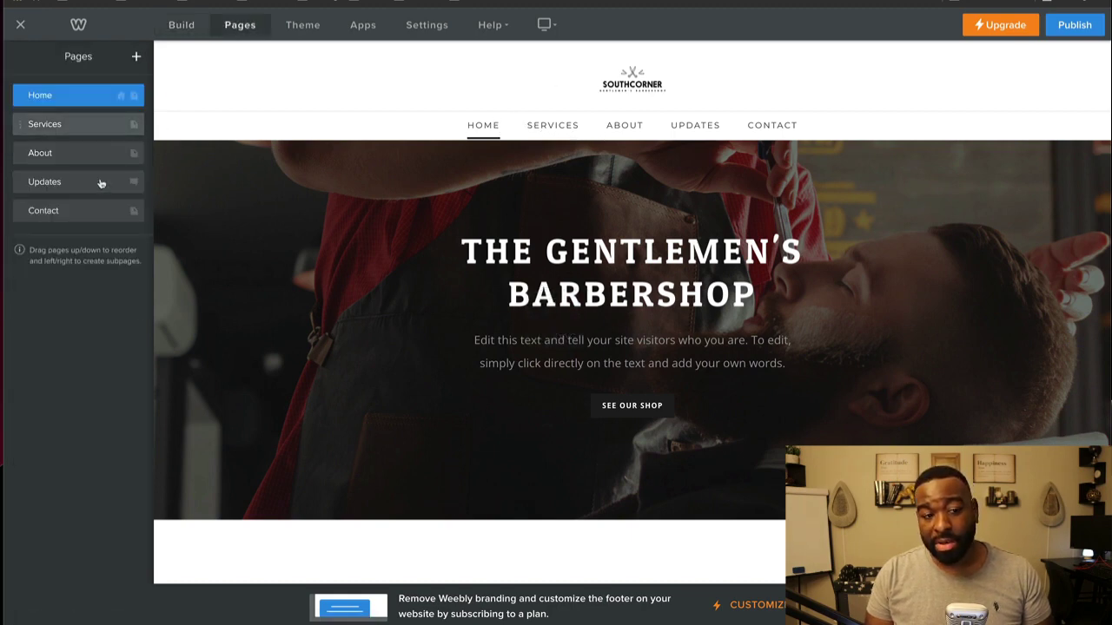
click(300, 24)
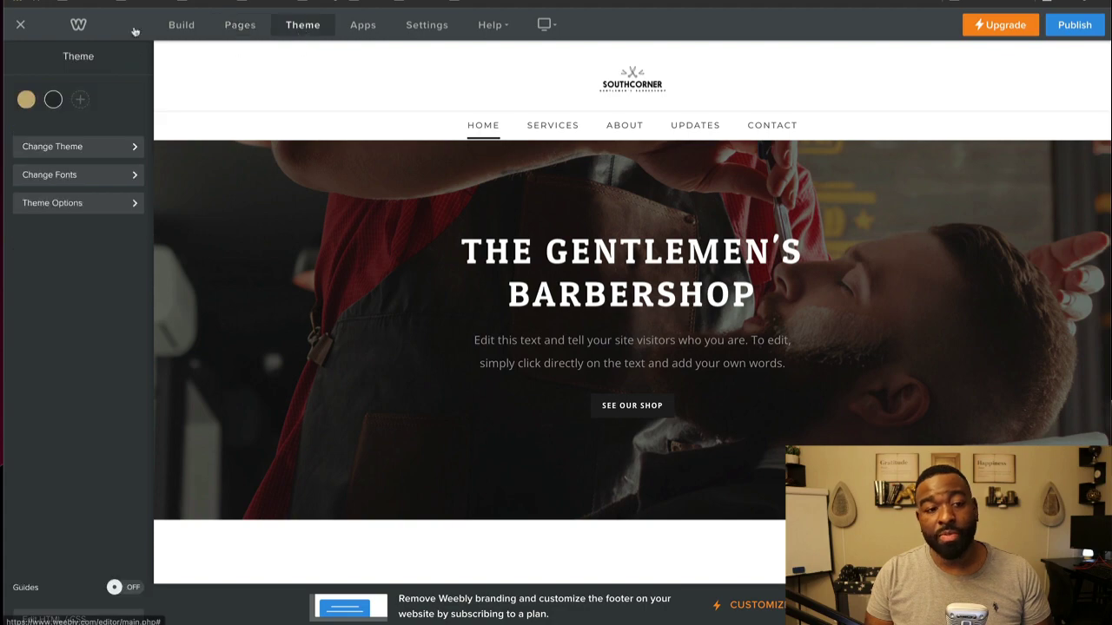
click(61, 149)
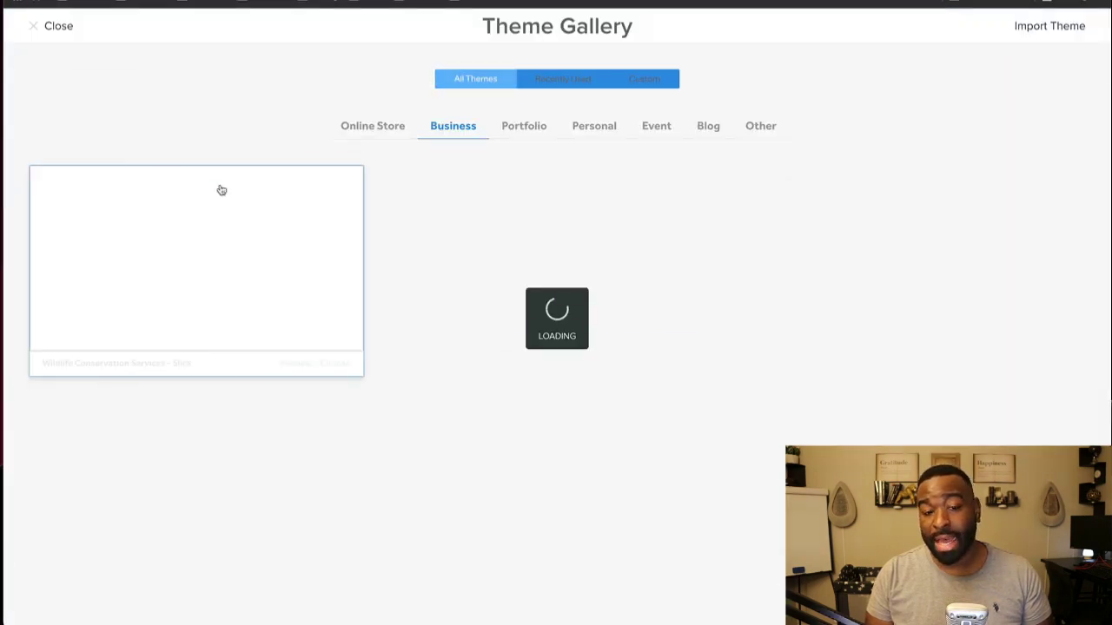
scroll(703, 255, down, 3)
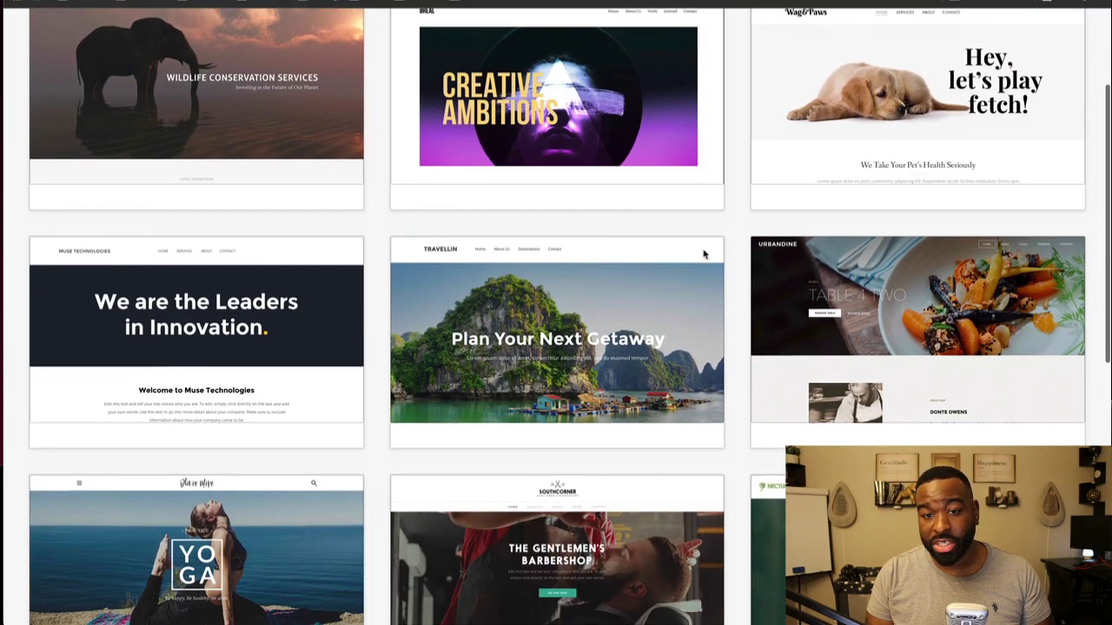
scroll(706, 256, up, 3)
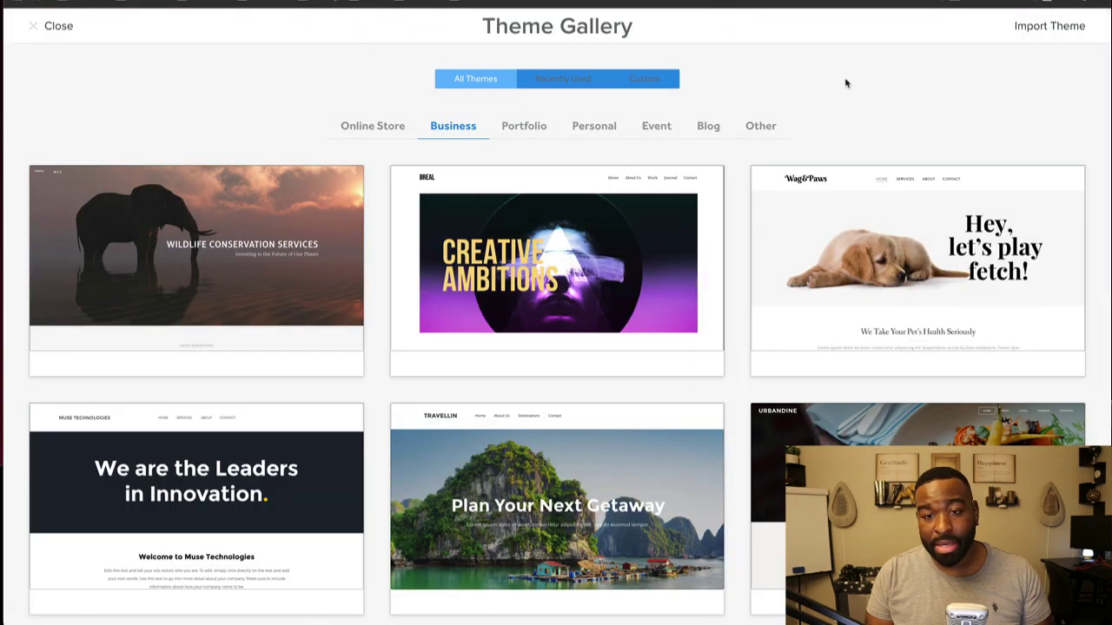
click(39, 29)
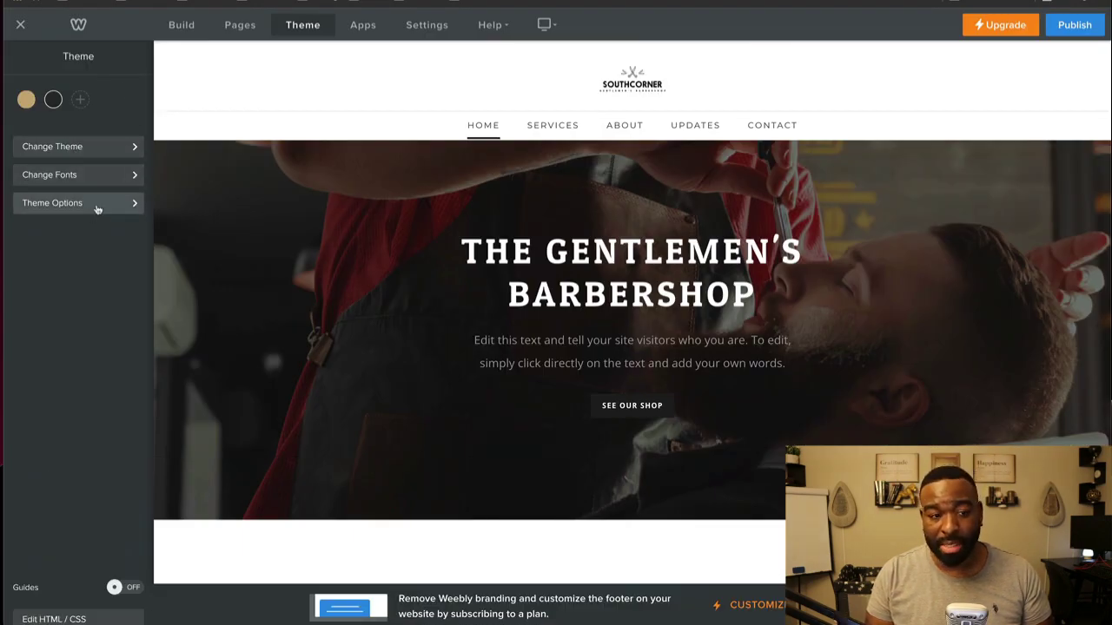
Step: Turn the theme's Search Box option on and return to the main Theme settings
click(97, 205)
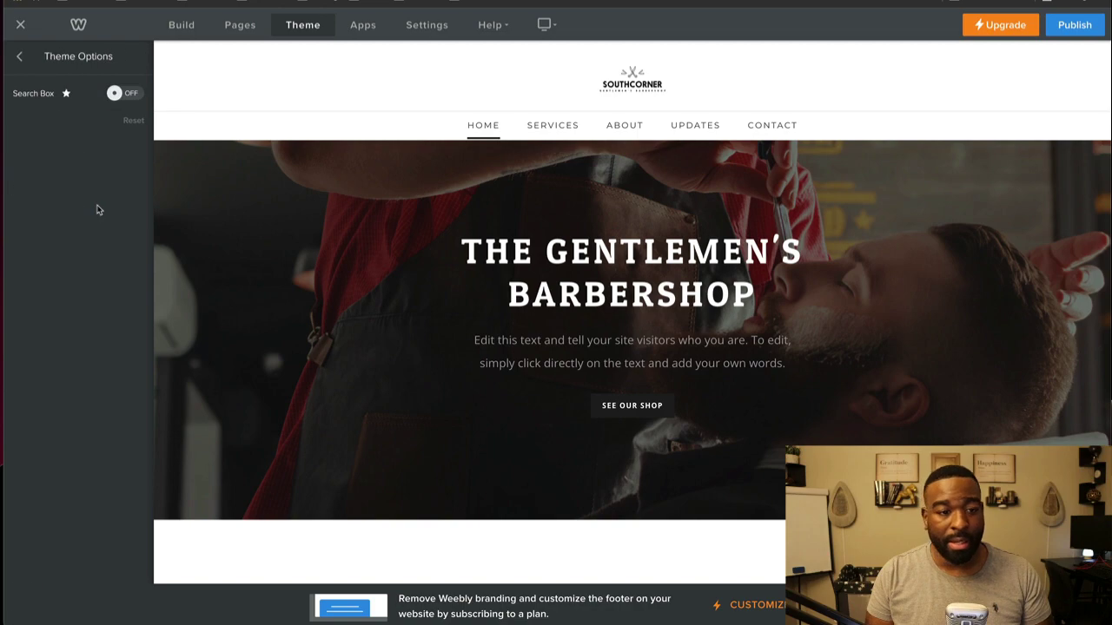
click(119, 94)
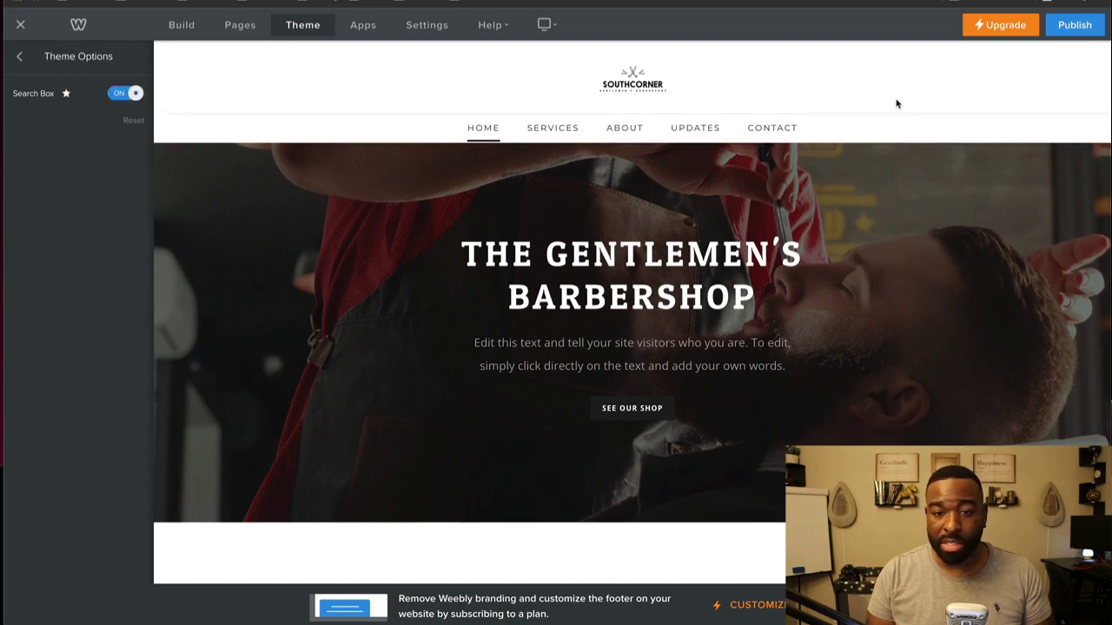
scroll(720, 191, down, 3)
scroll(720, 191, up, 3)
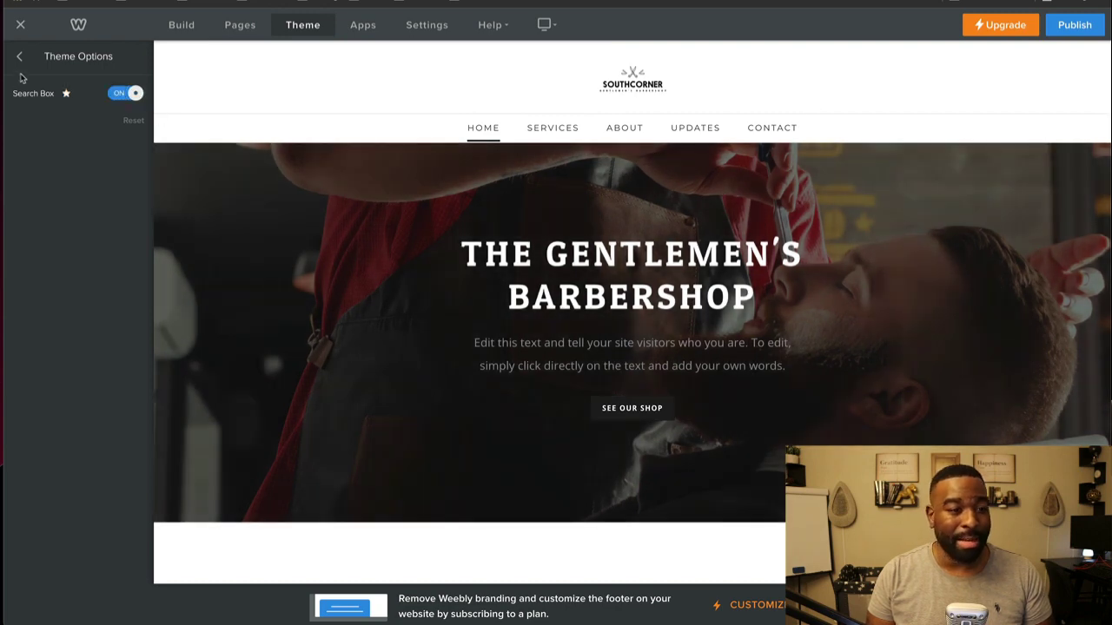
click(20, 57)
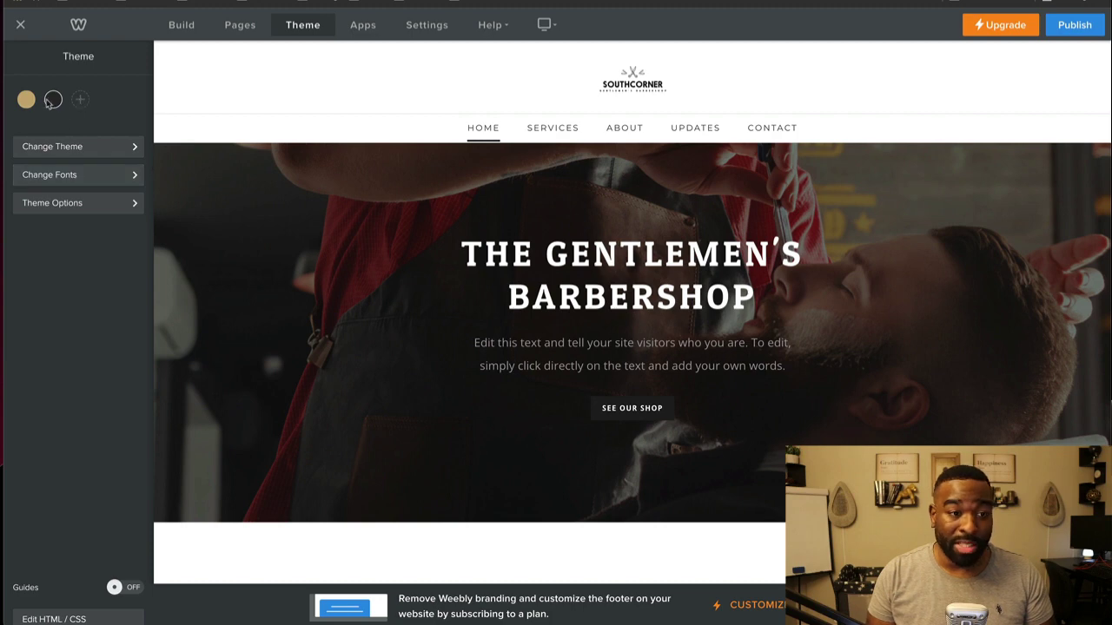
click(132, 587)
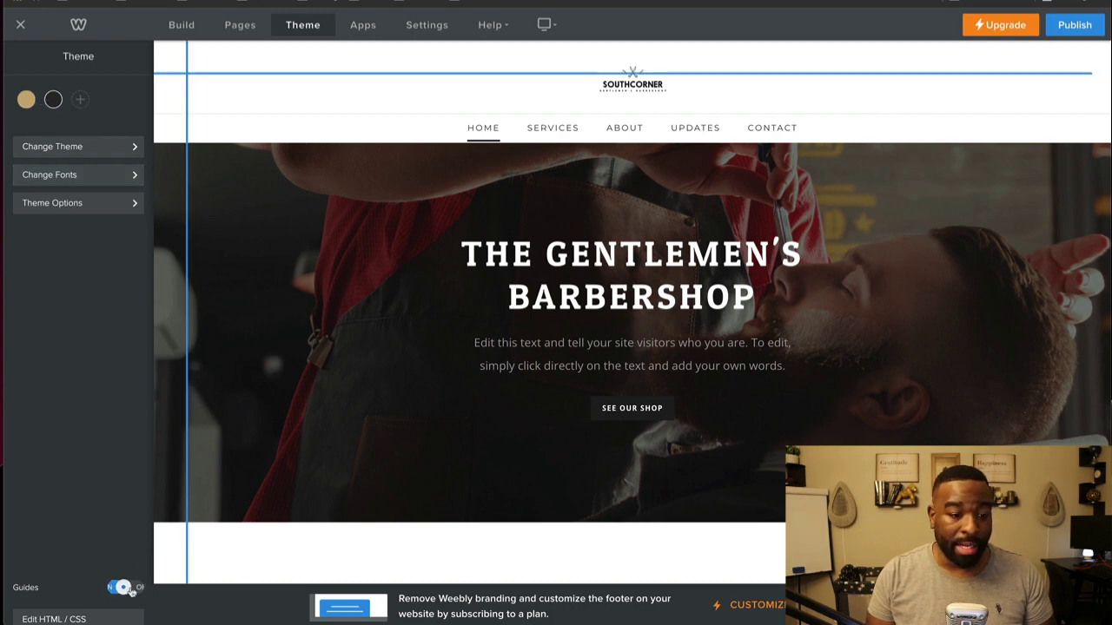
click(132, 587)
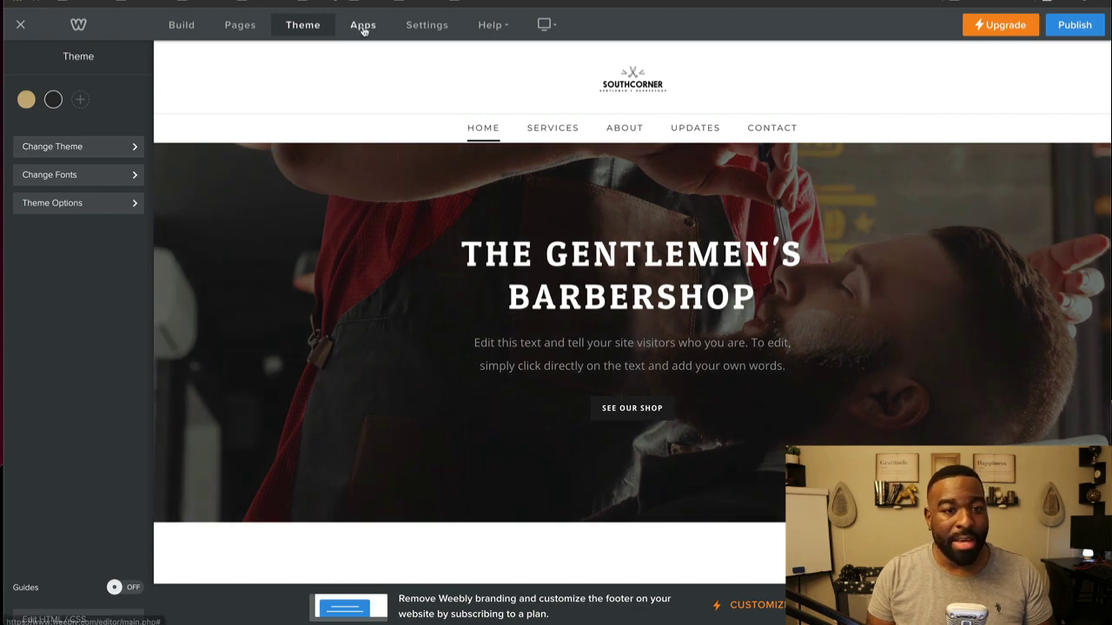
Step: Scroll through the App Center's category cards and All Apps grid, then close it
click(363, 26)
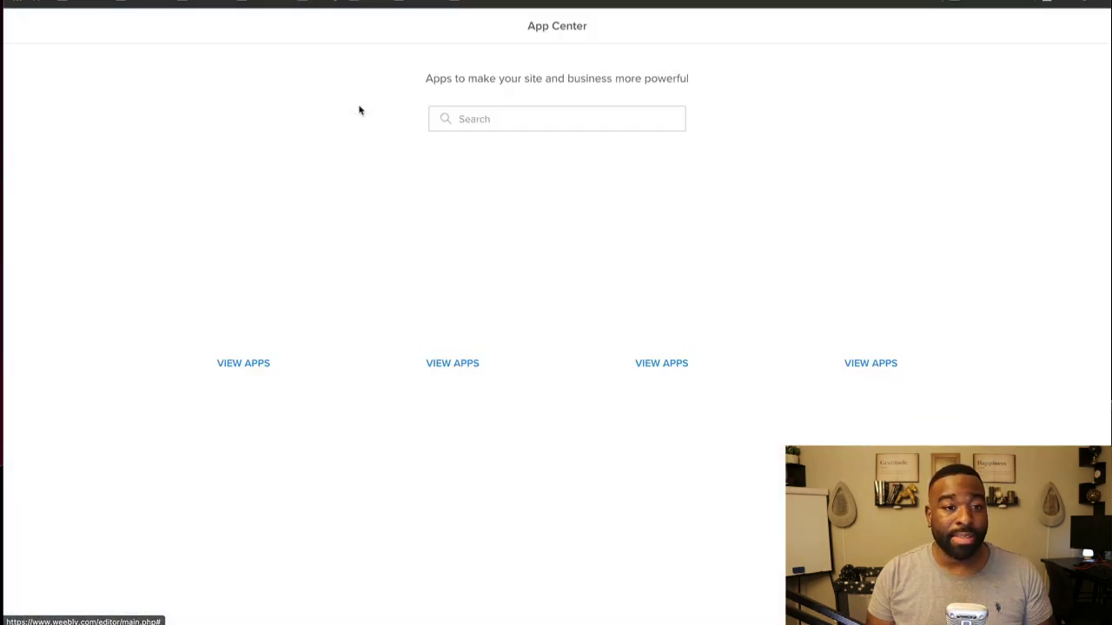
scroll(156, 371, down, 1)
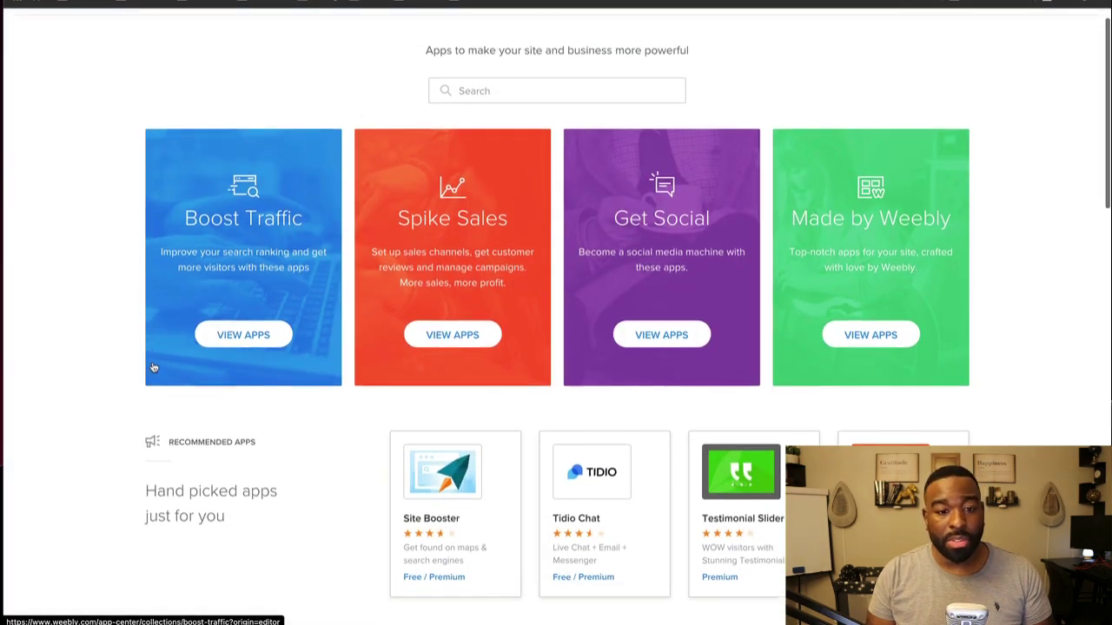
scroll(169, 295, down, 2)
scroll(171, 311, down, 2)
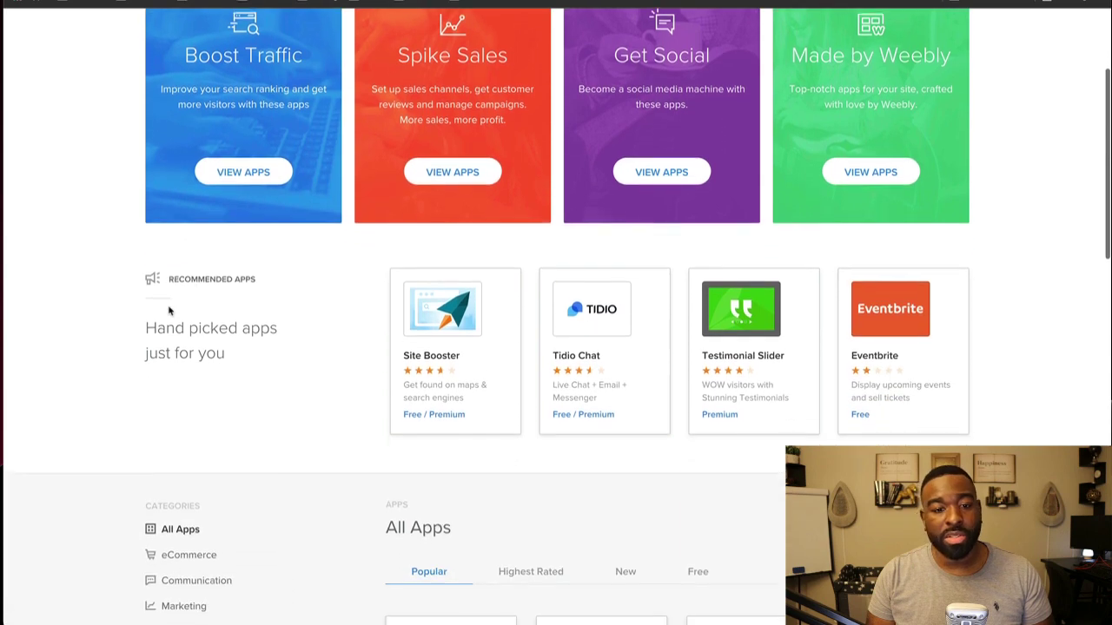
scroll(163, 309, down, 3)
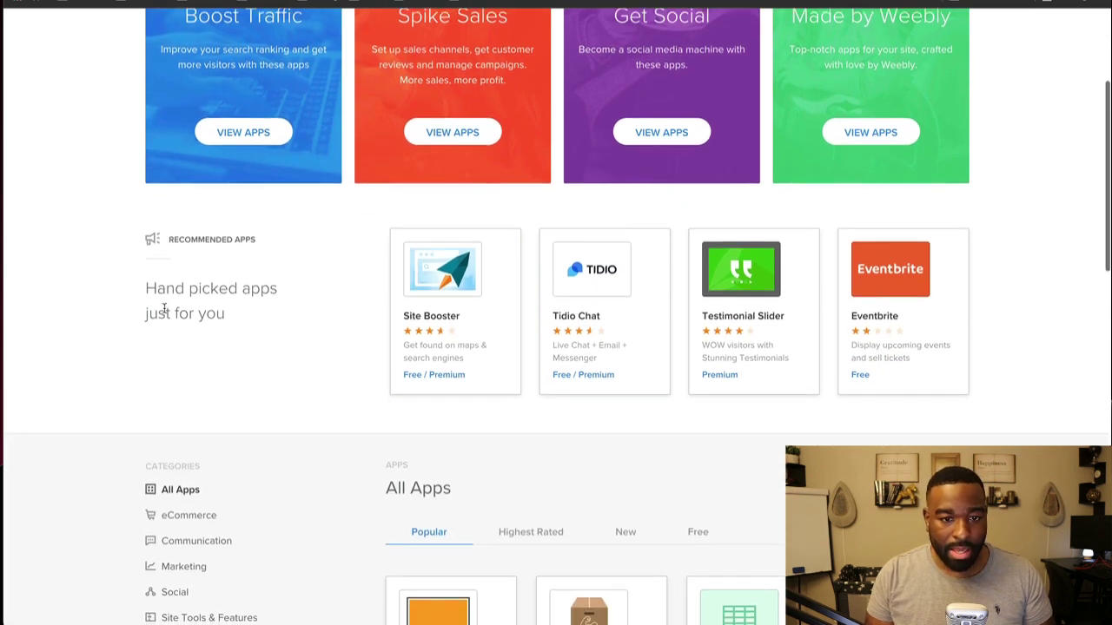
scroll(162, 304, down, 5)
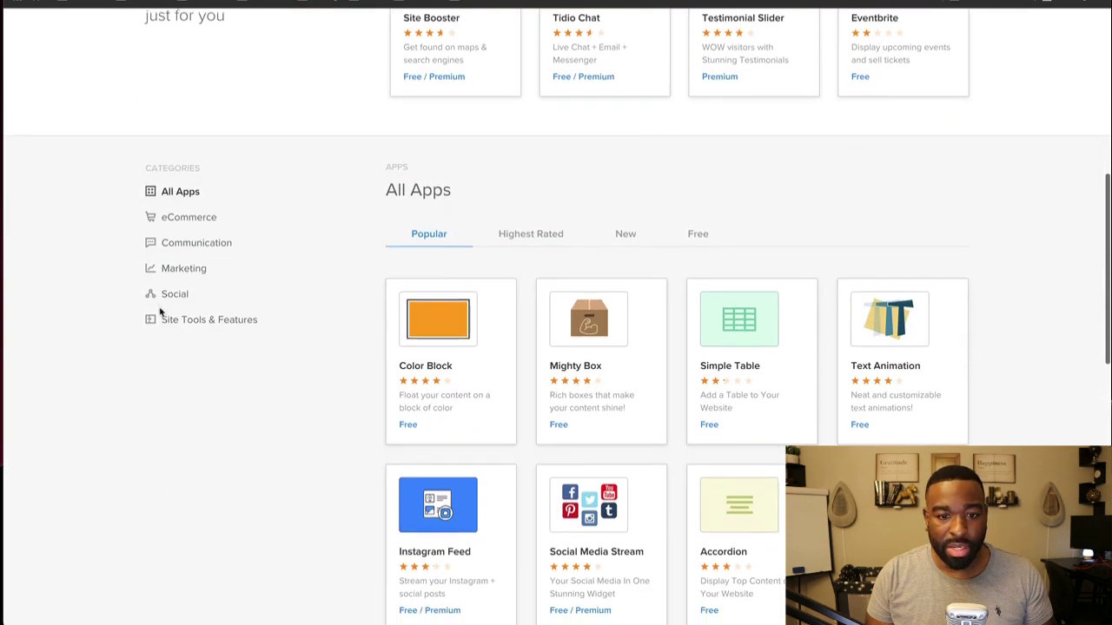
scroll(160, 308, down, 3)
scroll(156, 323, down, 2)
scroll(157, 324, down, 3)
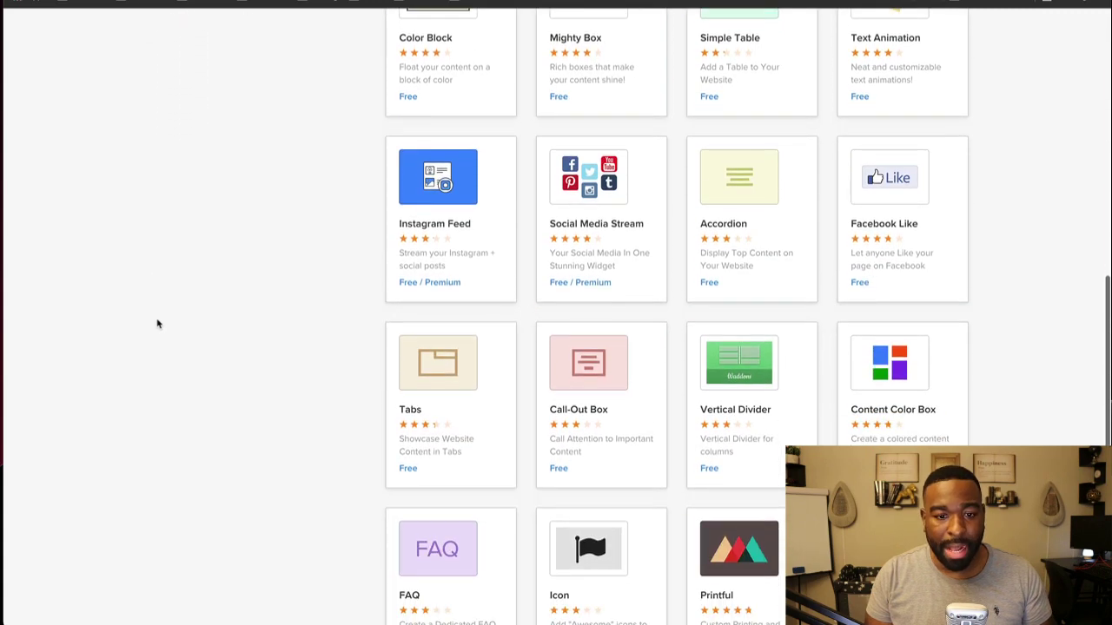
scroll(156, 325, down, 3)
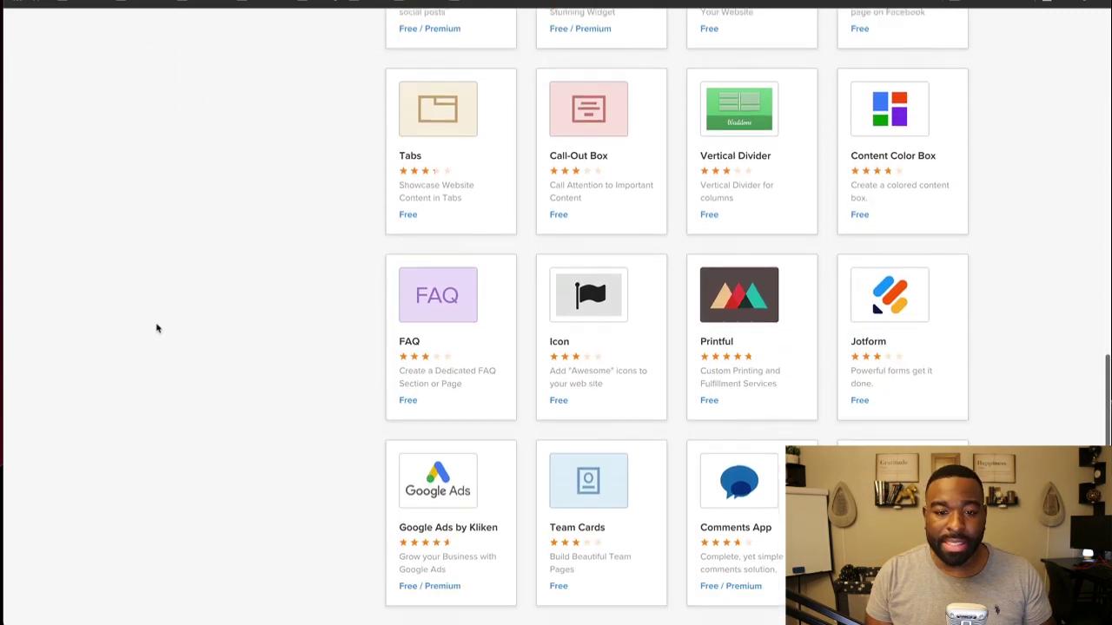
scroll(163, 334, up, 15)
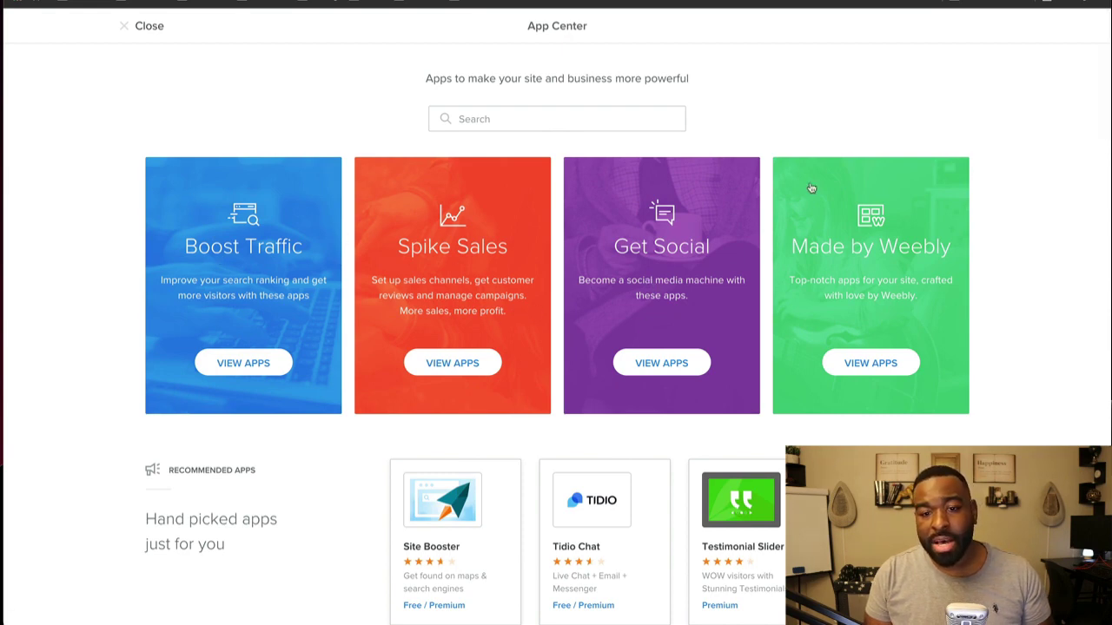
scroll(608, 475, down, 2)
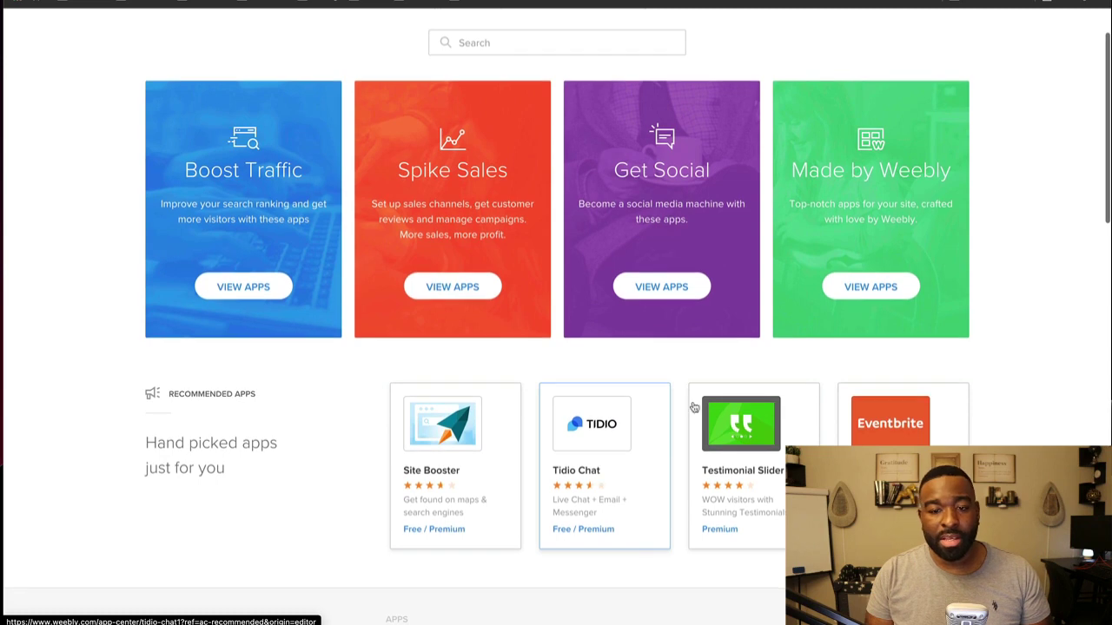
scroll(512, 546, down, 2)
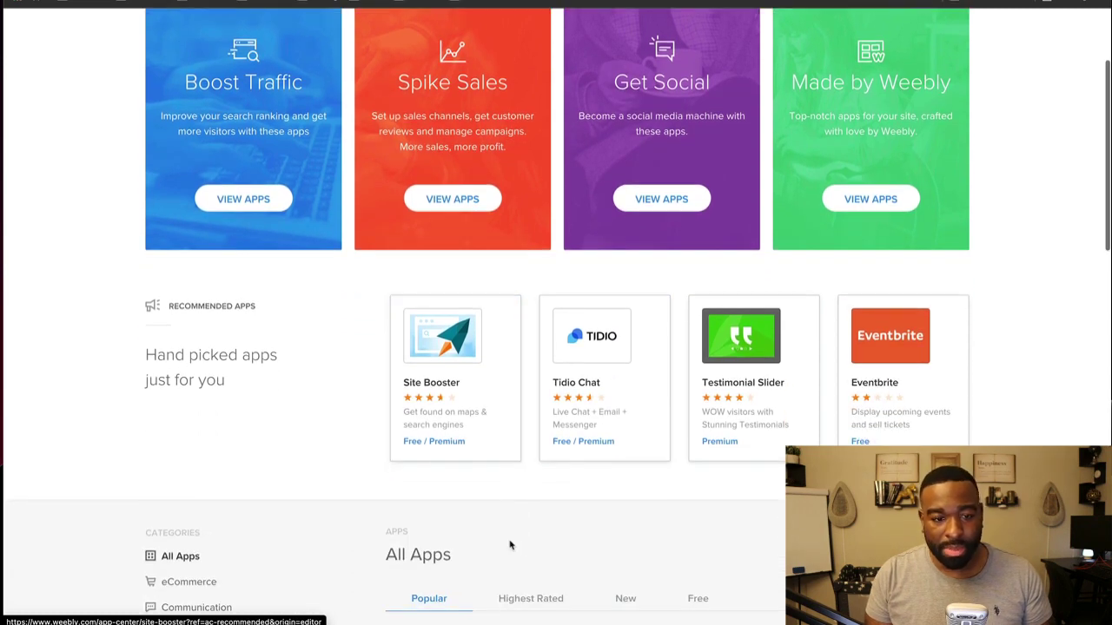
scroll(521, 556, down, 4)
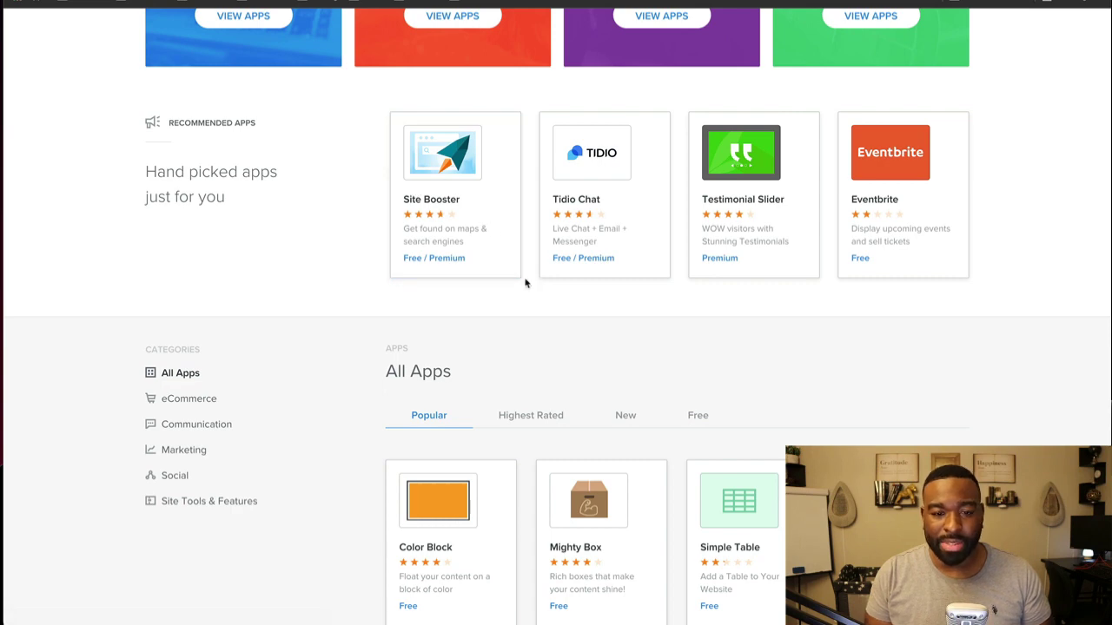
scroll(564, 265, up, 8)
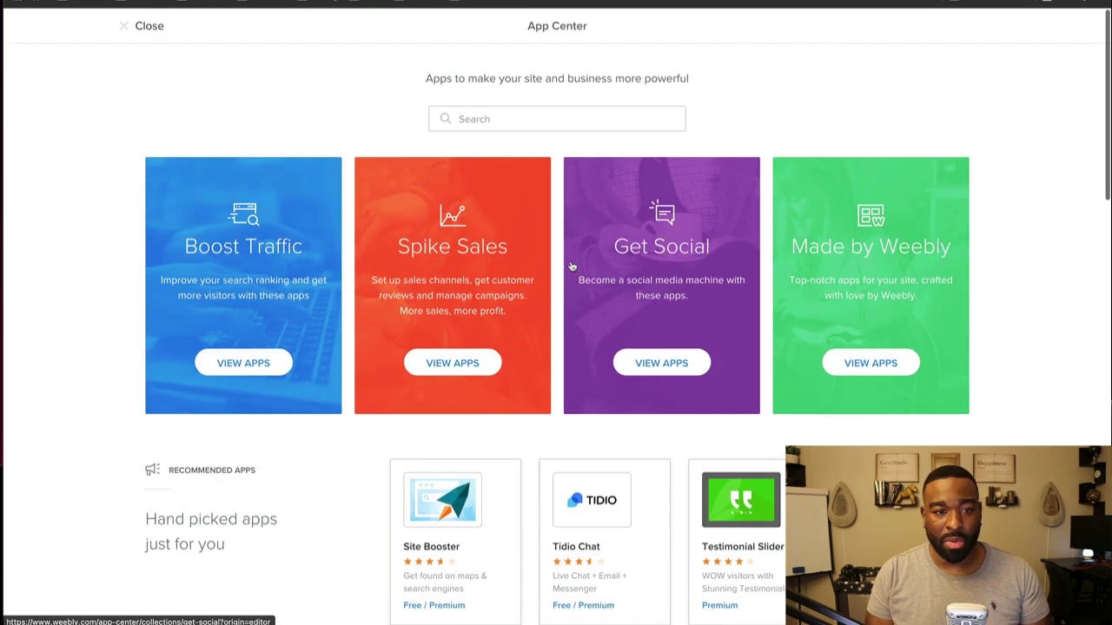
click(139, 26)
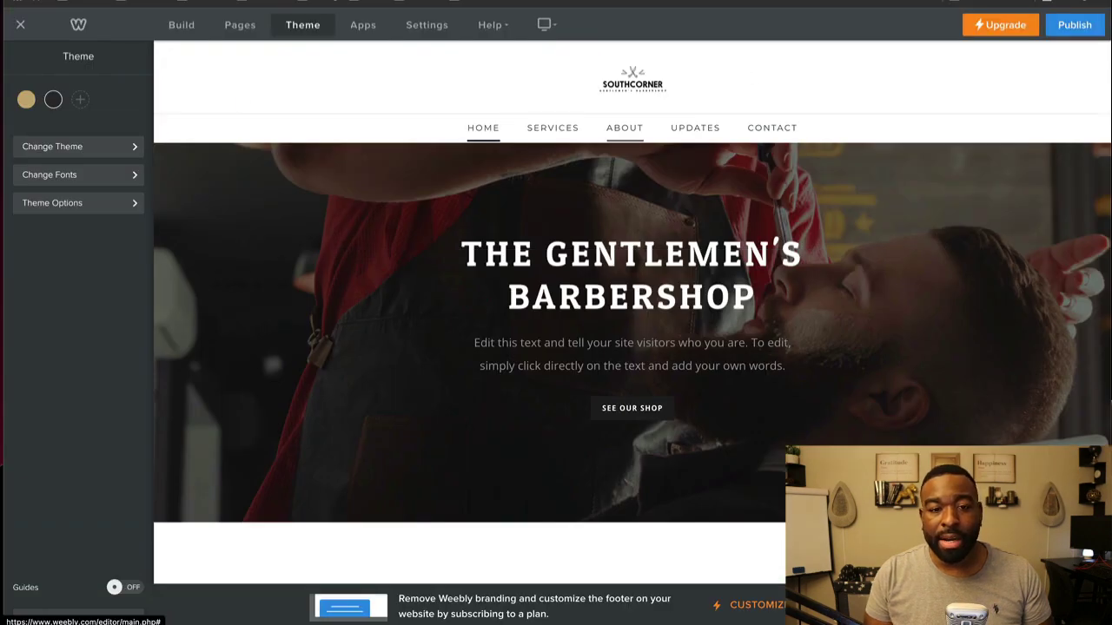
Step: Replace the My Site title in General settings and keep Business as the site category
click(425, 25)
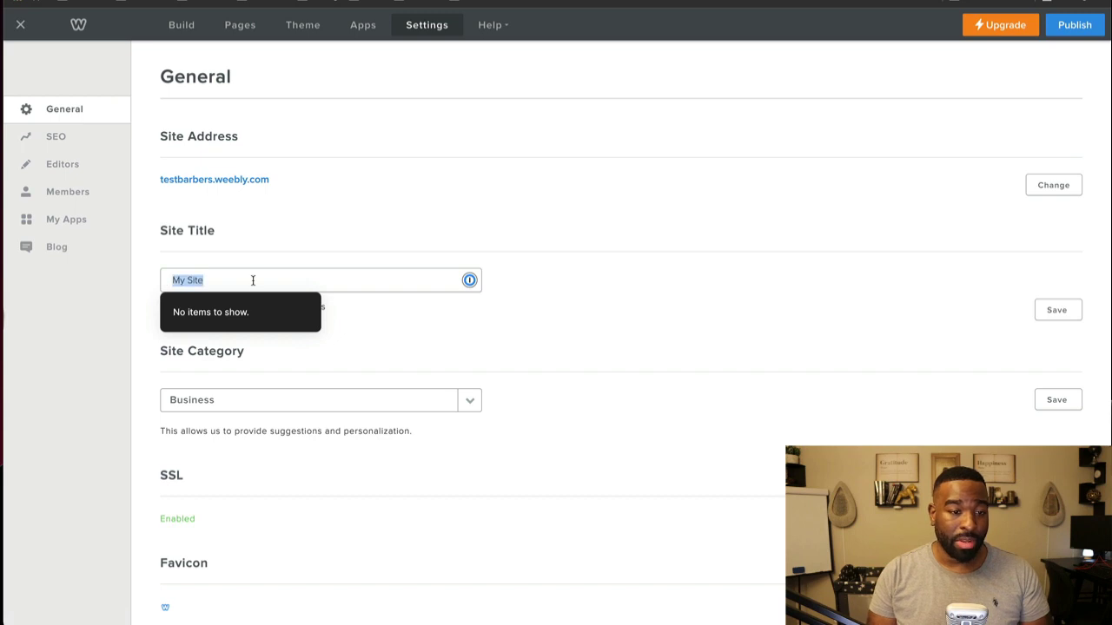
key(BackSpace)
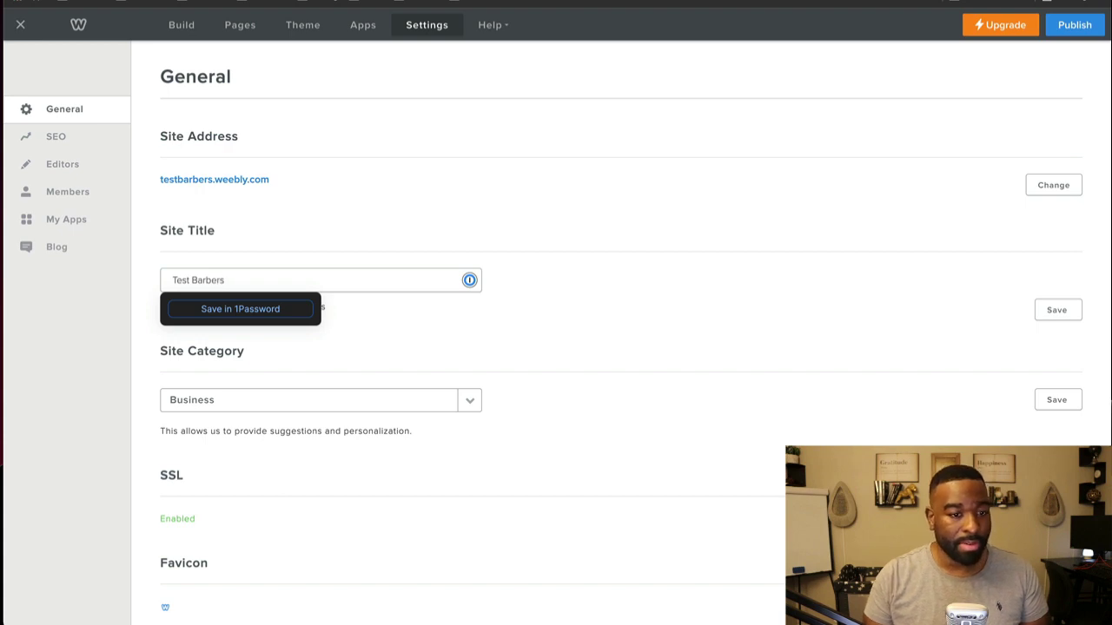
click(917, 284)
click(1036, 308)
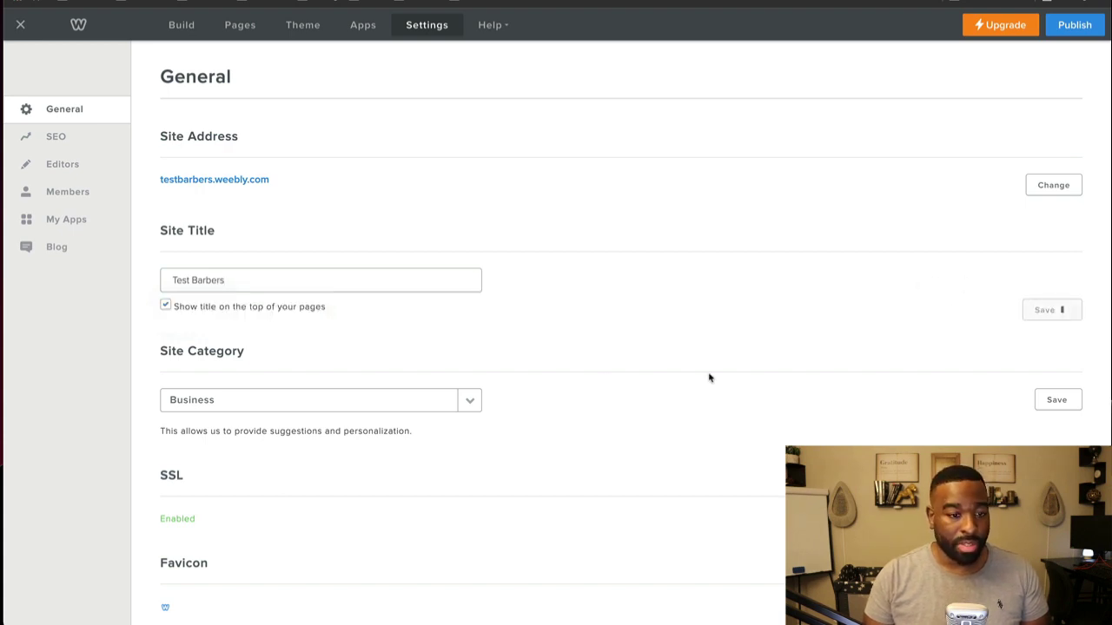
scroll(487, 336, down, 3)
click(470, 264)
click(682, 316)
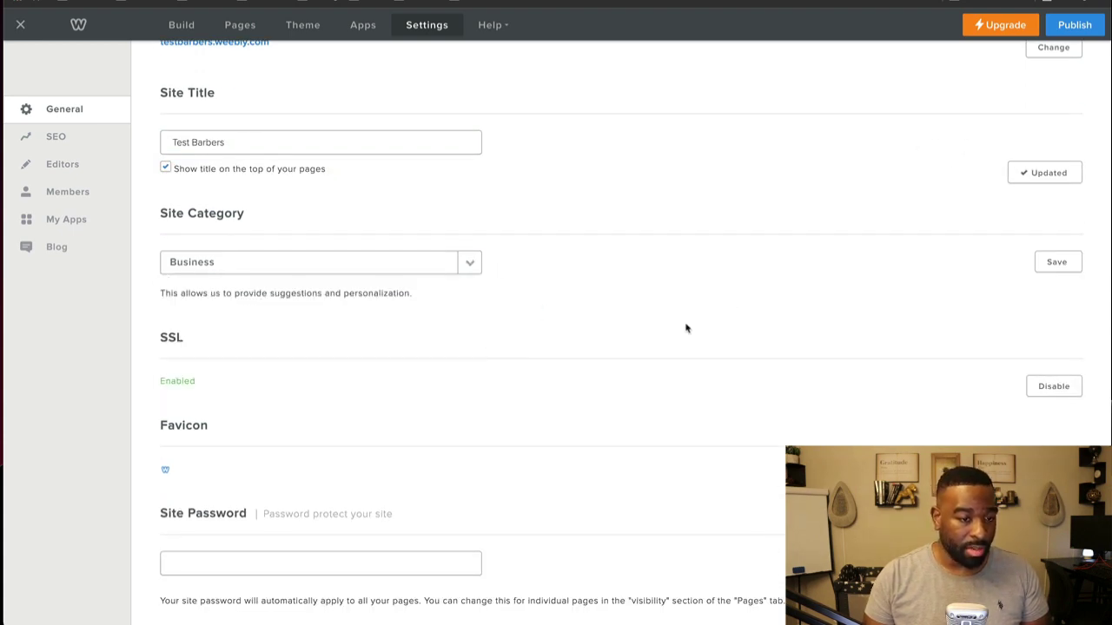
Step: Keep the MM/DD/YYYY date format and leave the Cookie Banner code empty
scroll(525, 347, down, 3)
scroll(352, 330, down, 3)
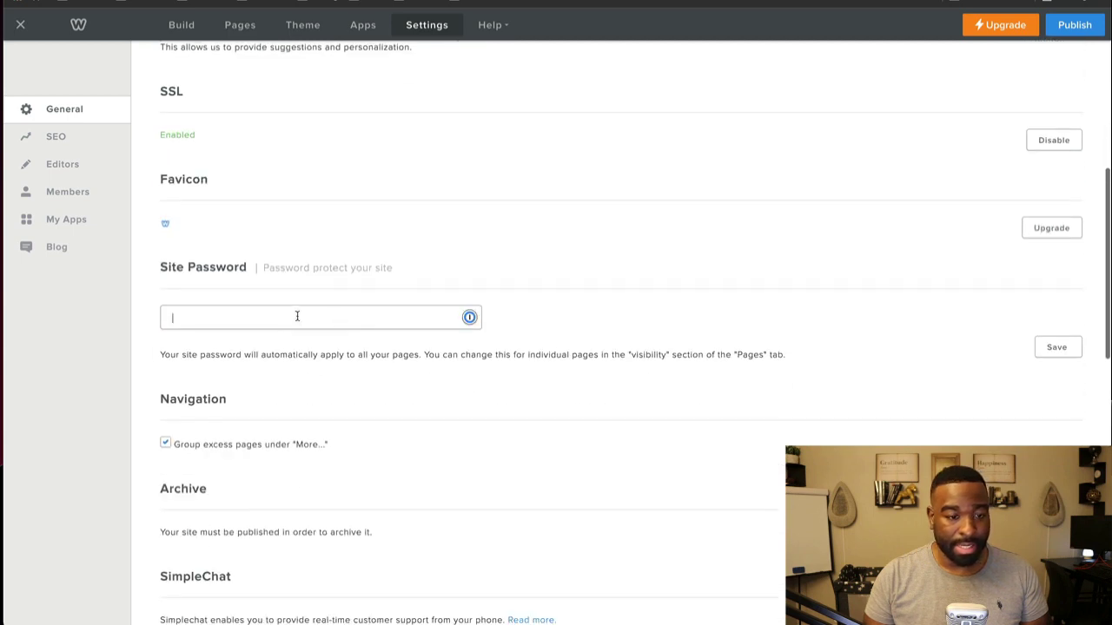
scroll(297, 316, down, 10)
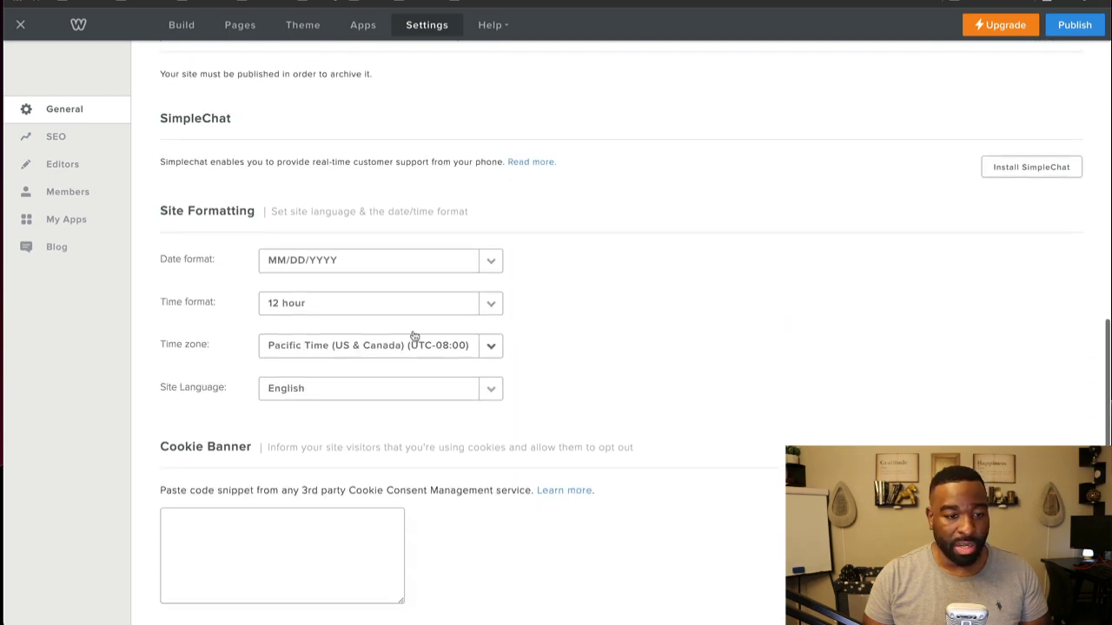
click(422, 263)
click(698, 342)
scroll(521, 266, down, 4)
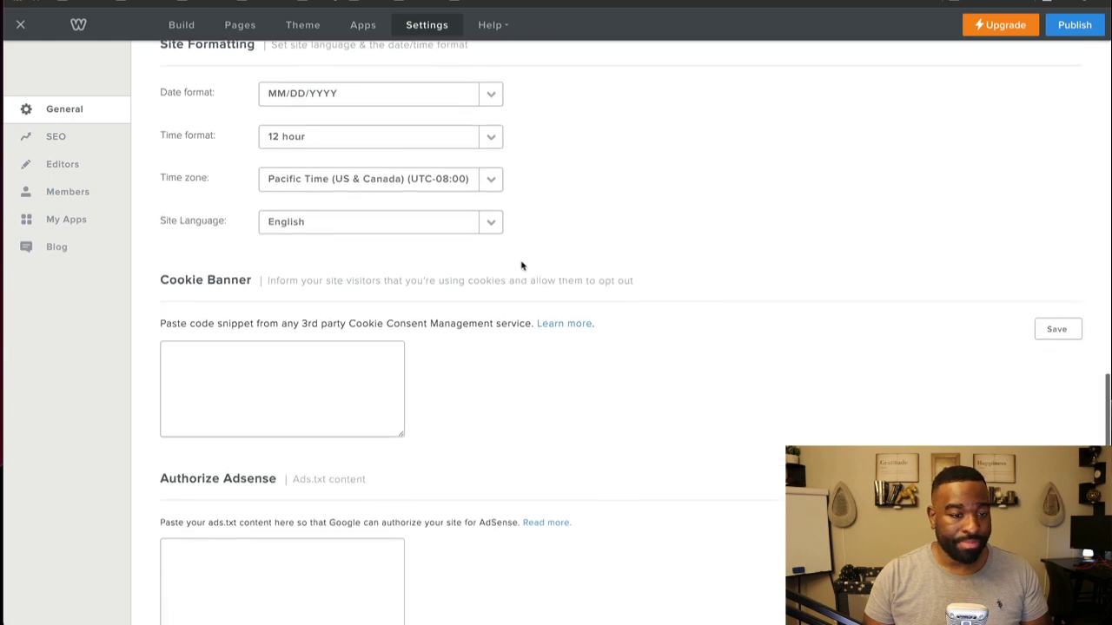
click(231, 372)
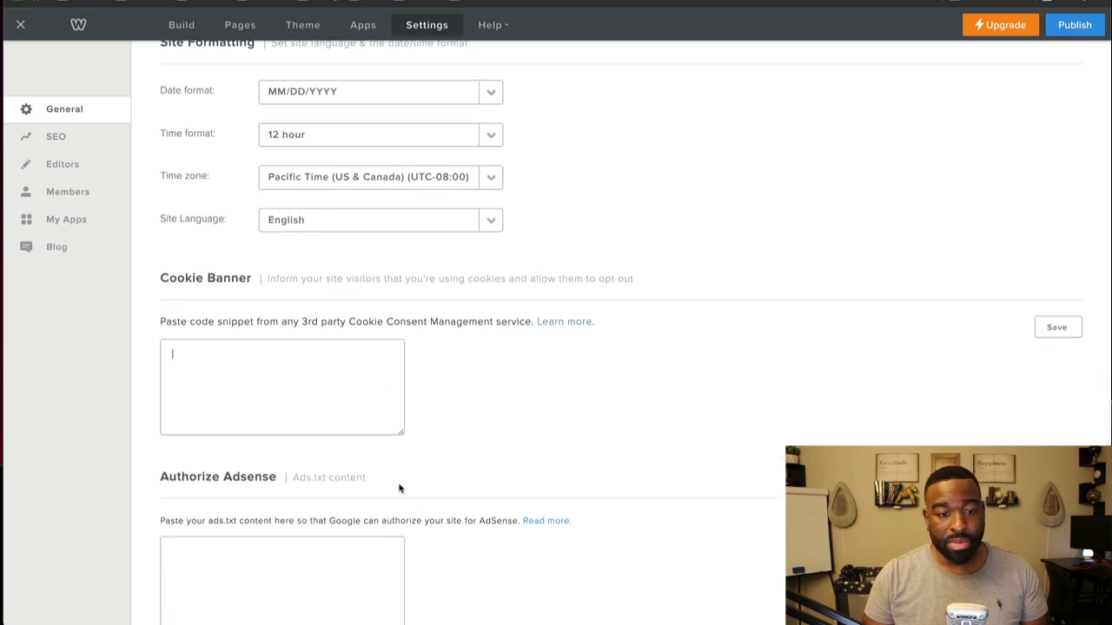
scroll(311, 491, down, 4)
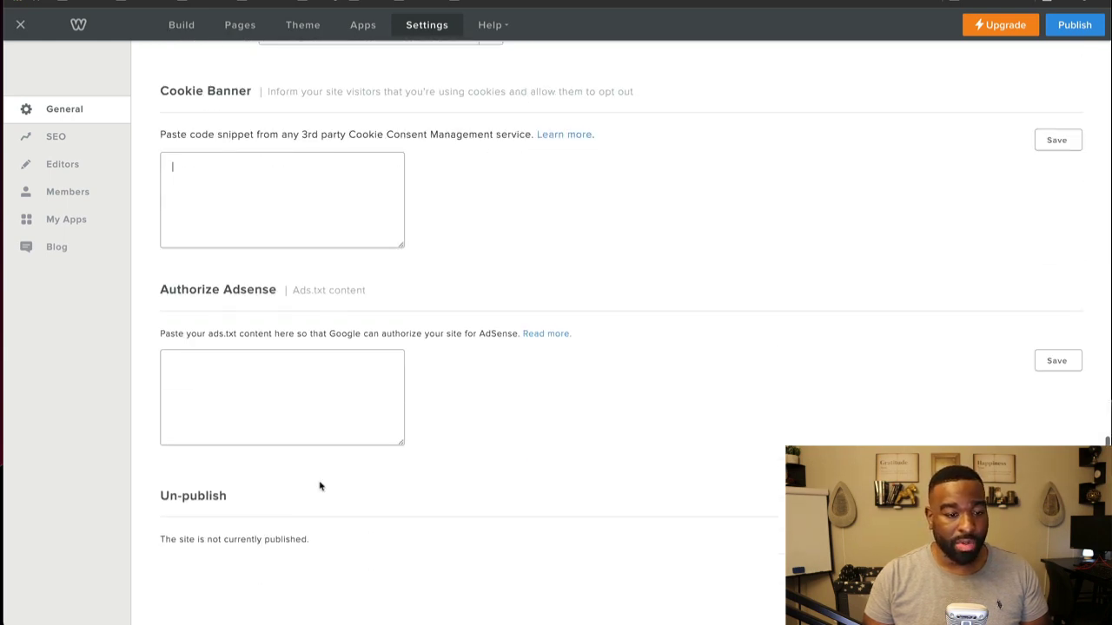
click(87, 144)
Step: Review the SEO page, leaving the Footer Code and Header Code fields empty
scroll(332, 258, up, 3)
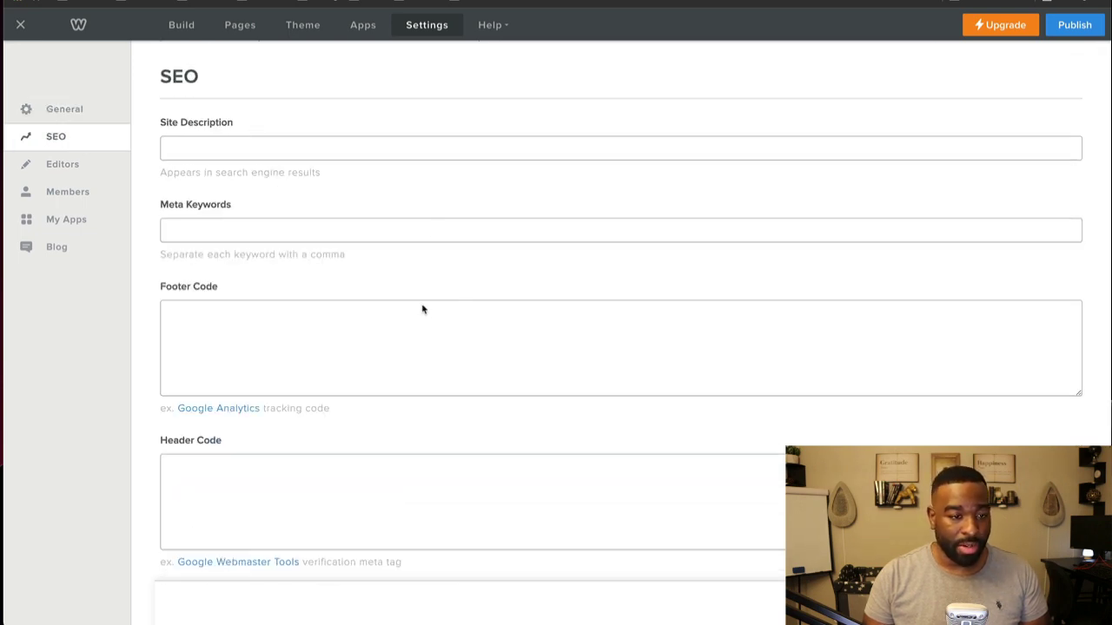
scroll(430, 348, down, 3)
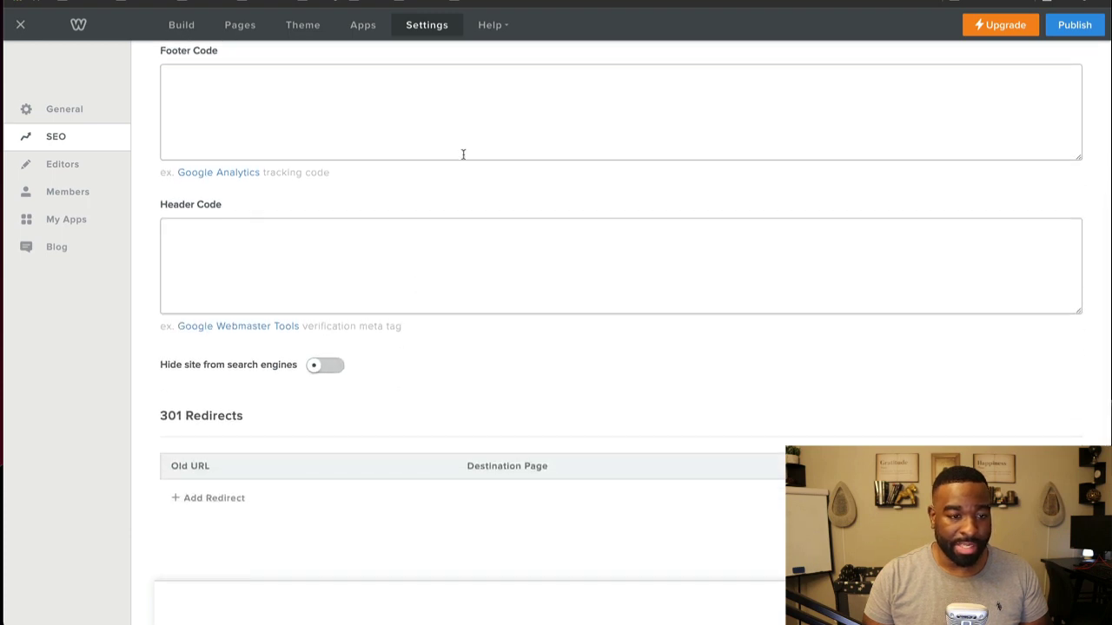
scroll(461, 153, up, 3)
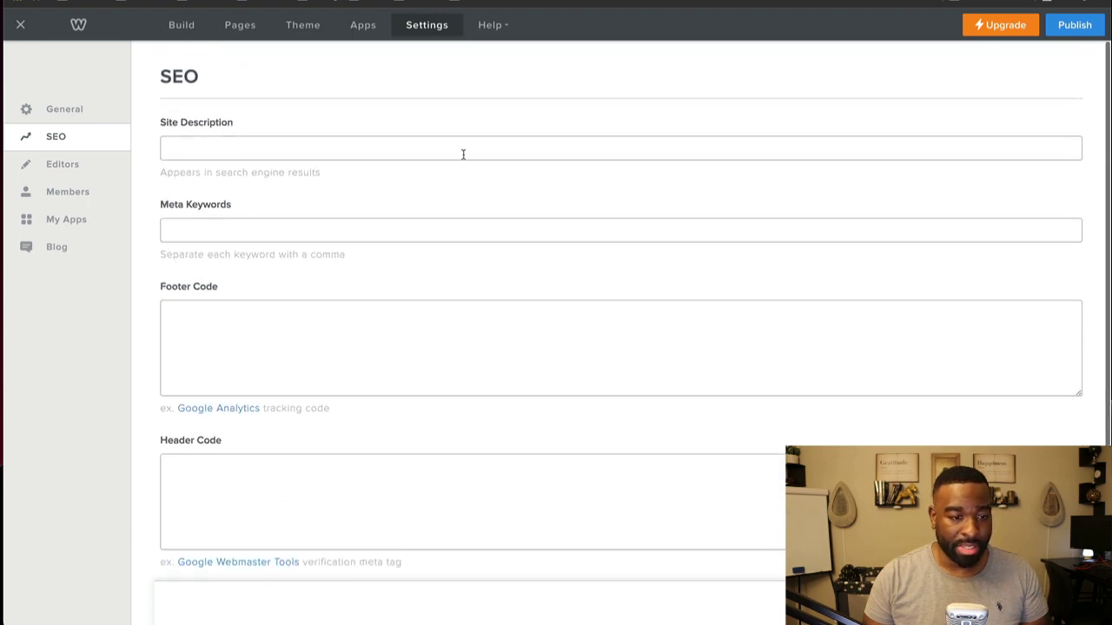
scroll(233, 352, down, 1)
click(234, 363)
click(253, 504)
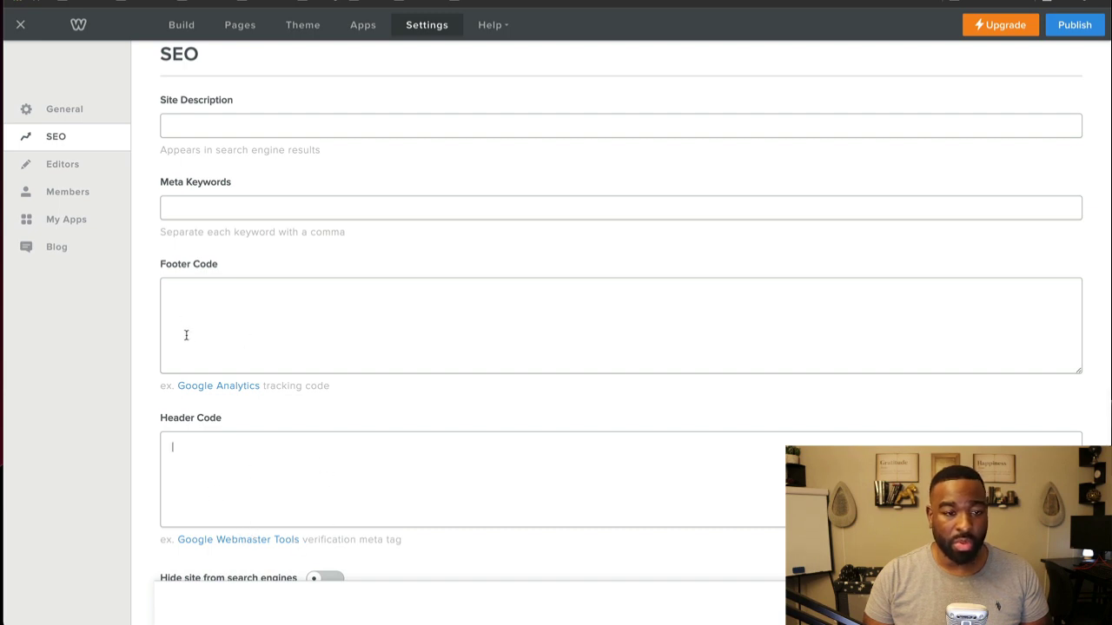
scroll(215, 441, down, 3)
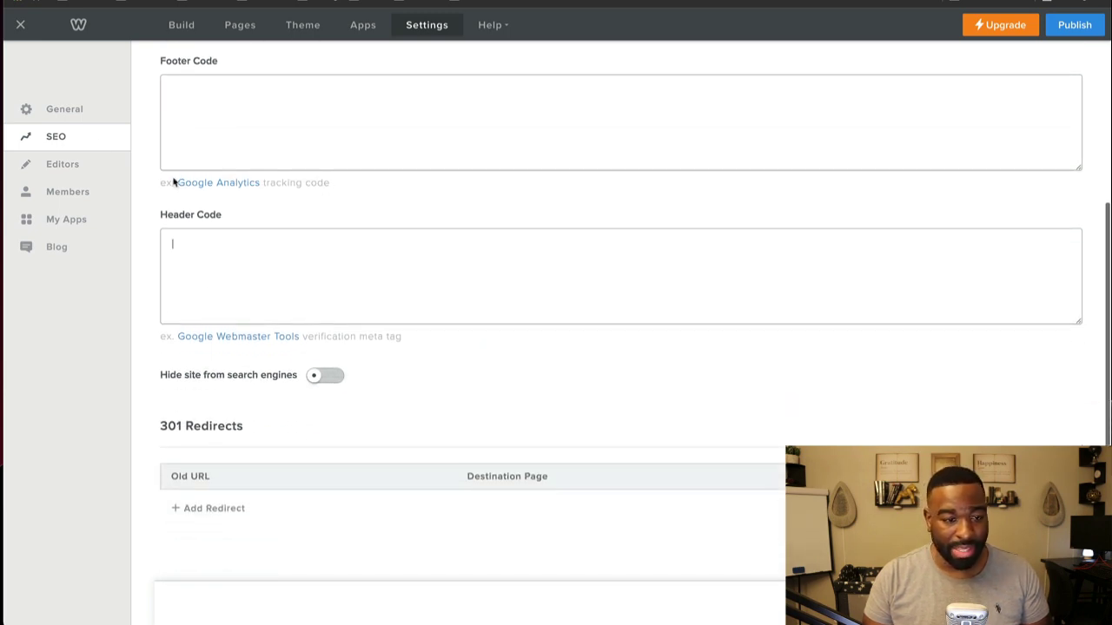
click(63, 164)
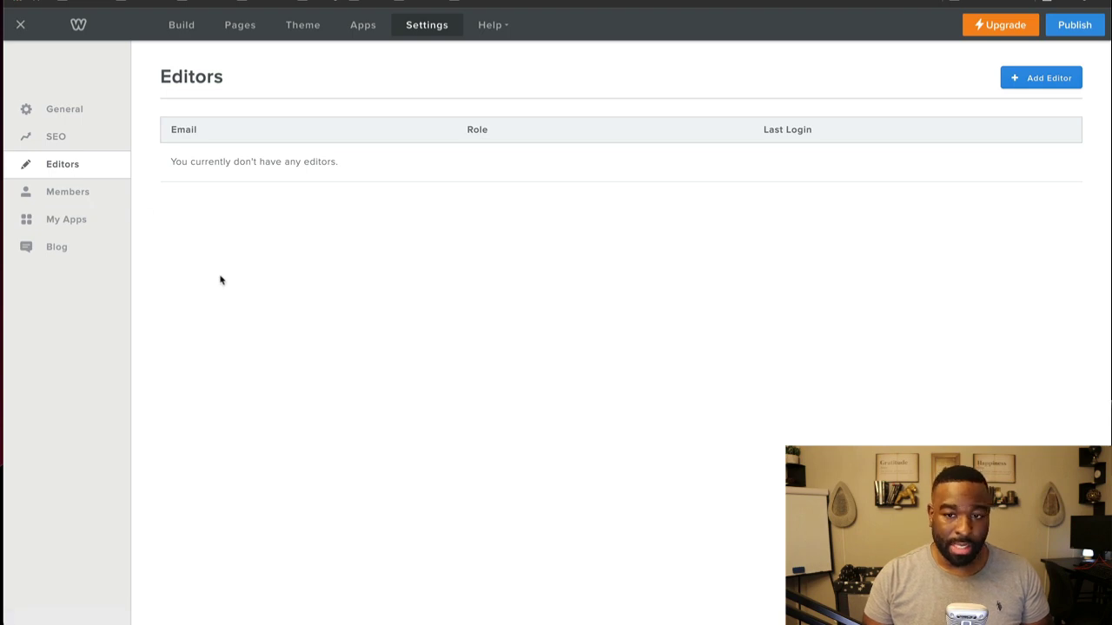
Step: Check the empty Members list and the upgrade plans for adding a member, then view My Apps
click(67, 193)
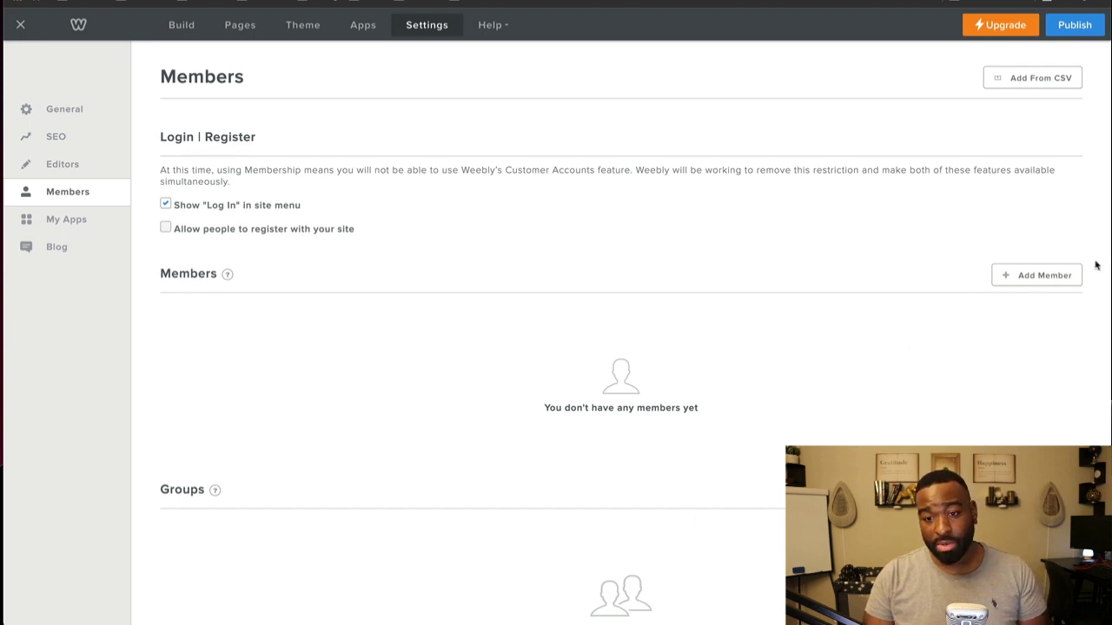
click(1038, 275)
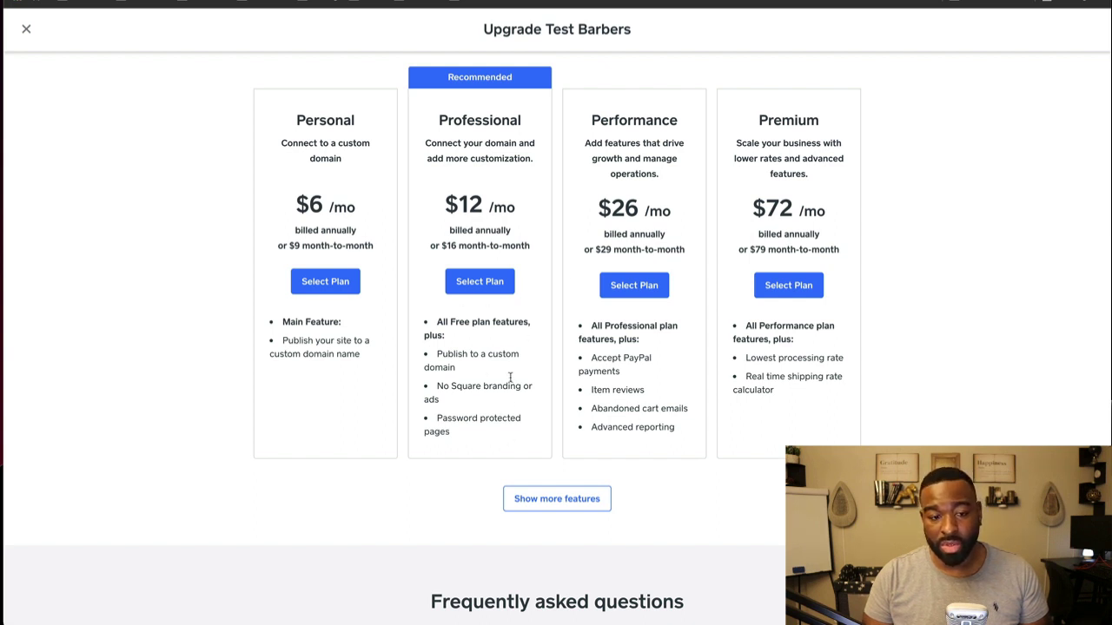
click(26, 31)
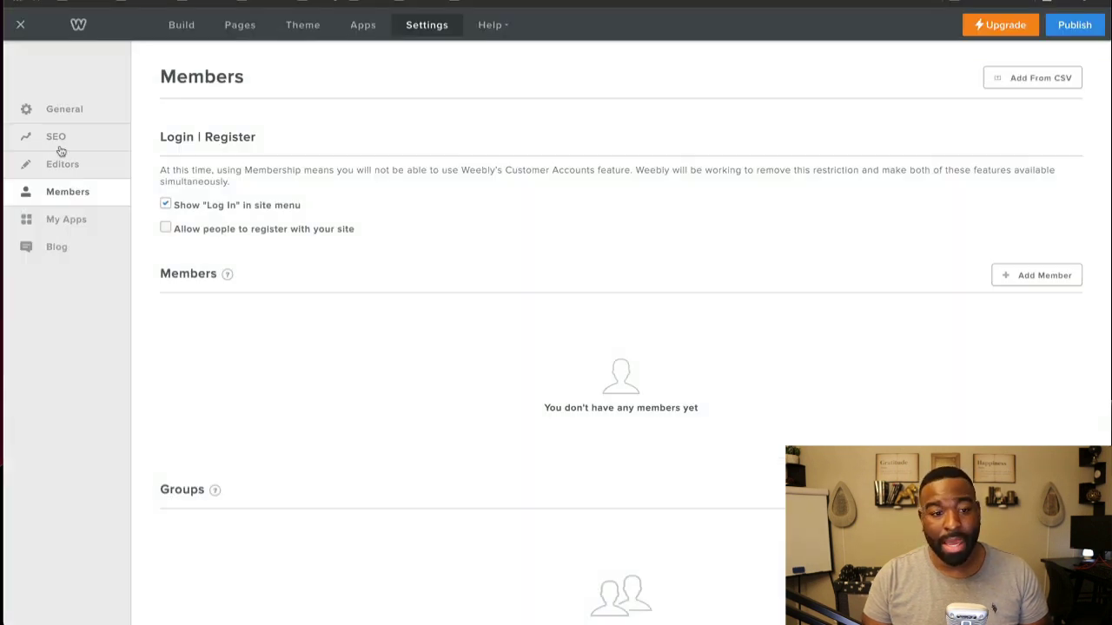
click(102, 224)
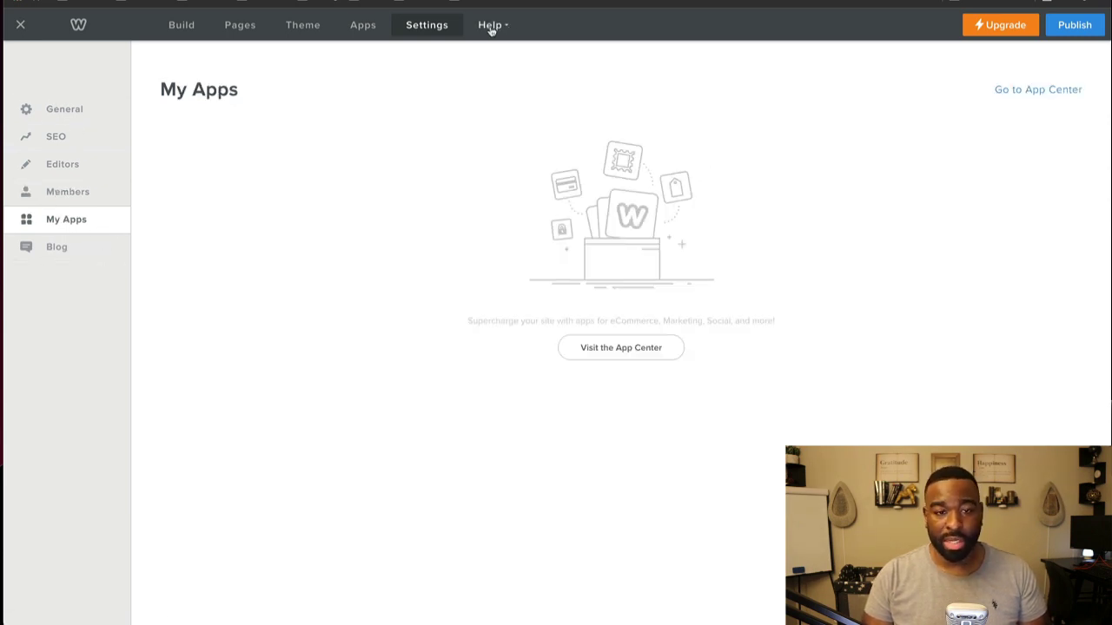
Step: Open the Weebly Support centre from Help and browse its page and account menu
mouse_move(491, 28)
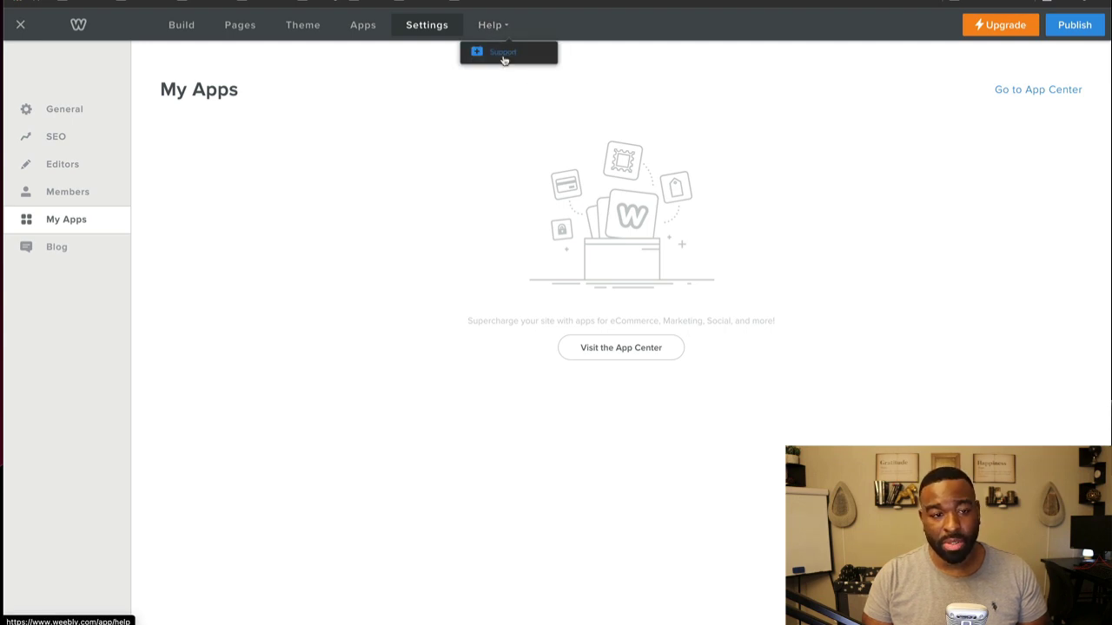
click(503, 54)
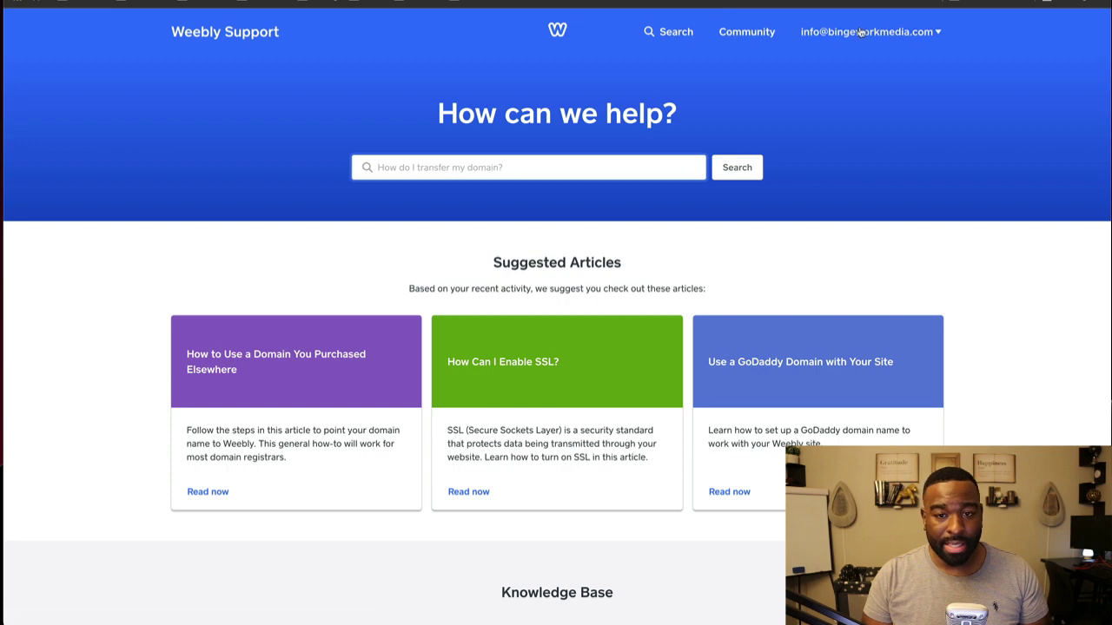
scroll(490, 214, down, 3)
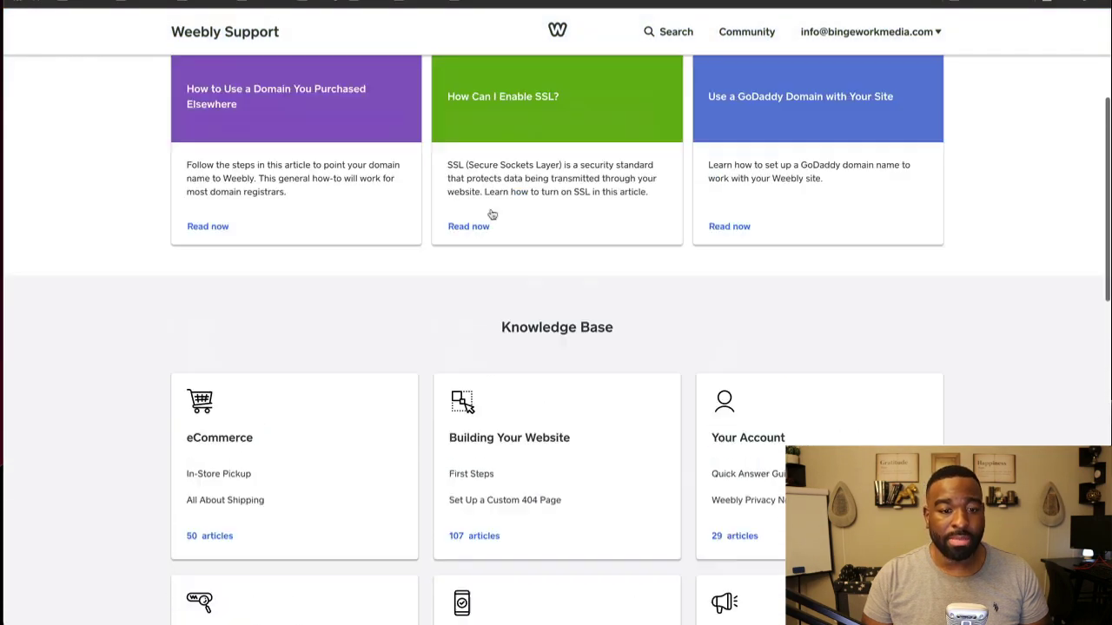
scroll(491, 215, up, 3)
scroll(741, 216, down, 3)
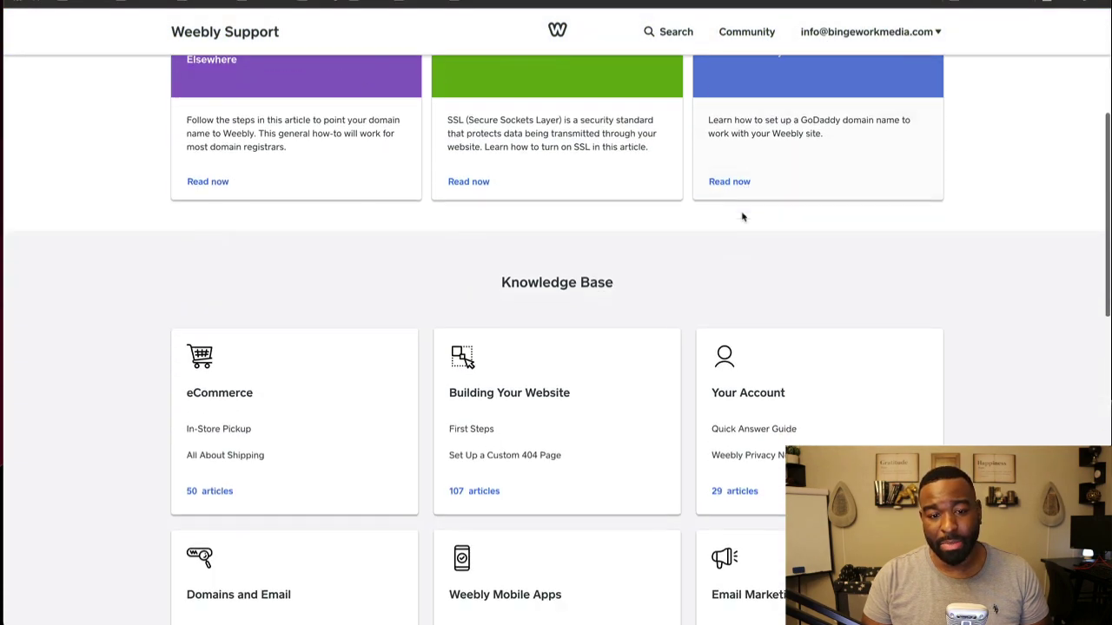
scroll(744, 214, up, 4)
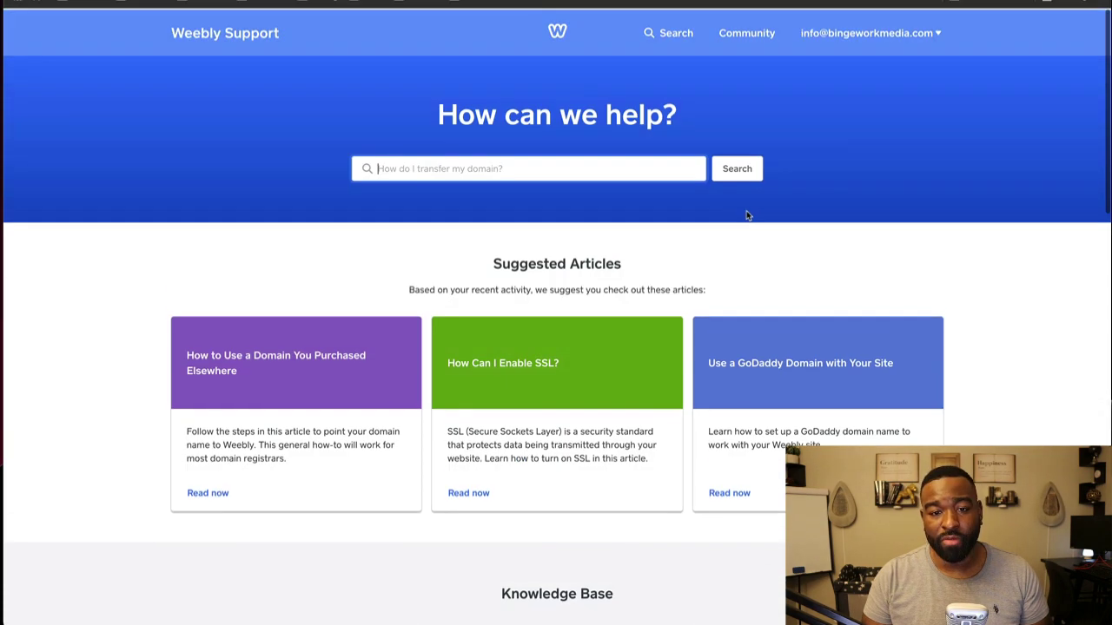
click(858, 33)
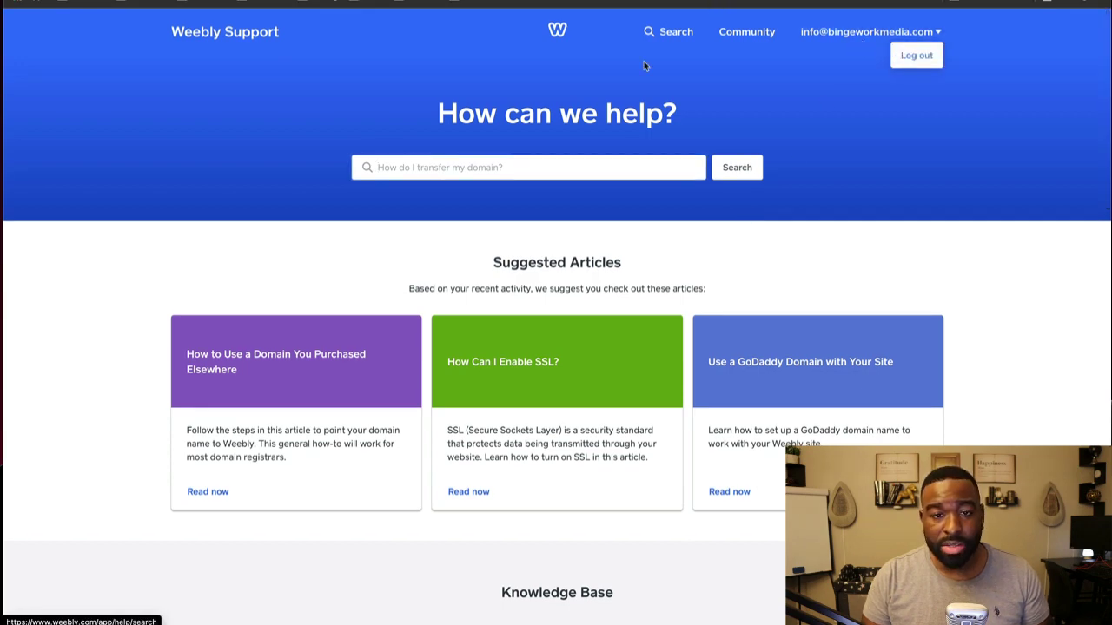
scroll(646, 124, down, 5)
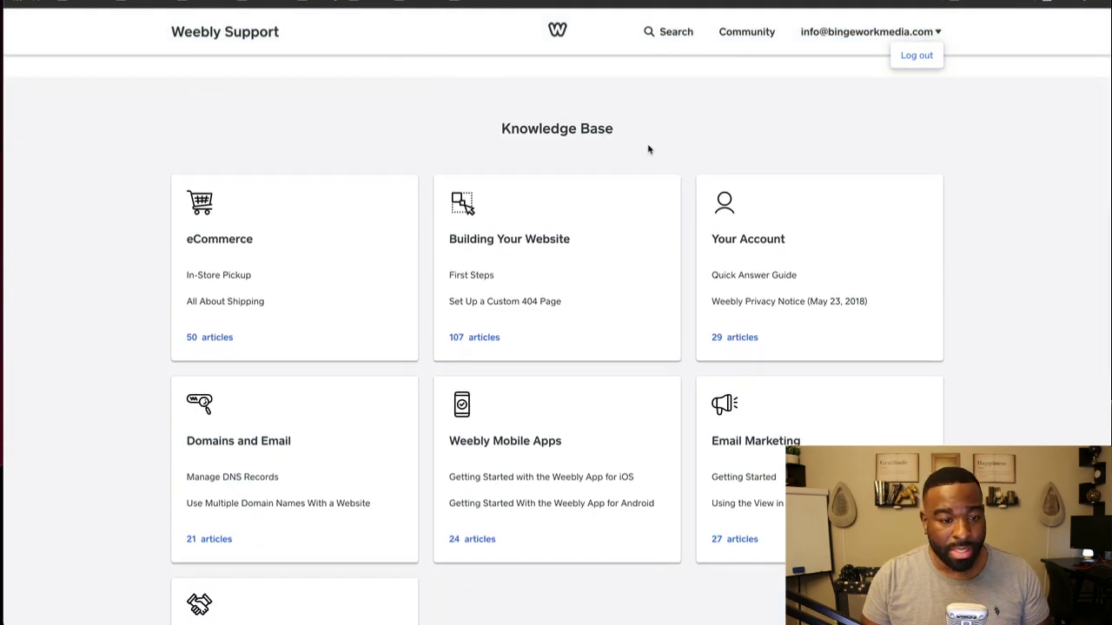
scroll(811, 425, down, 6)
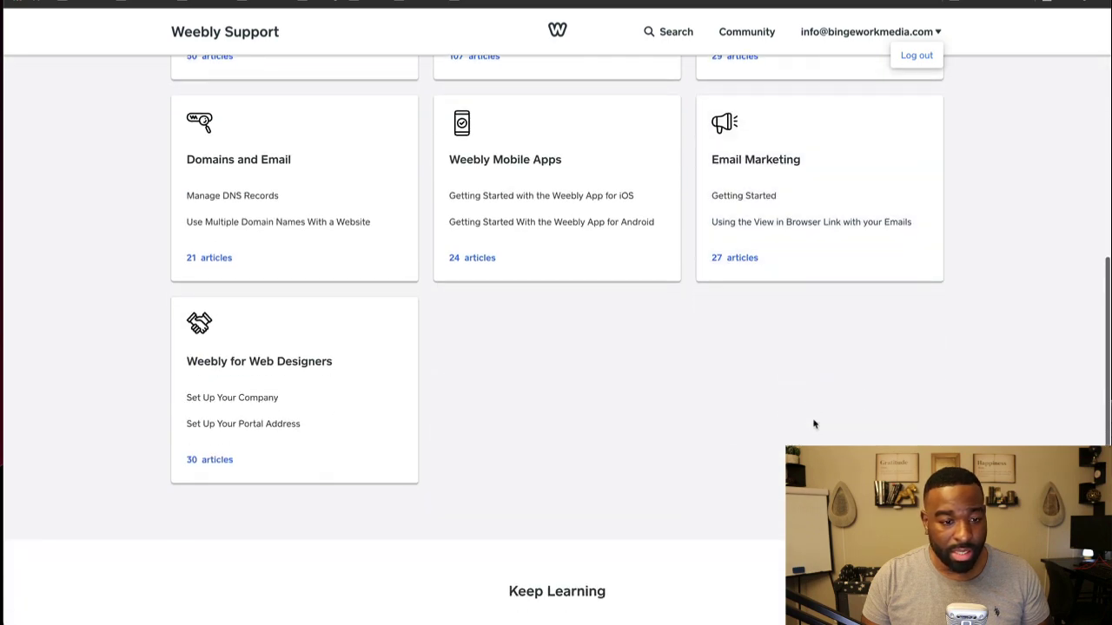
scroll(813, 422, down, 3)
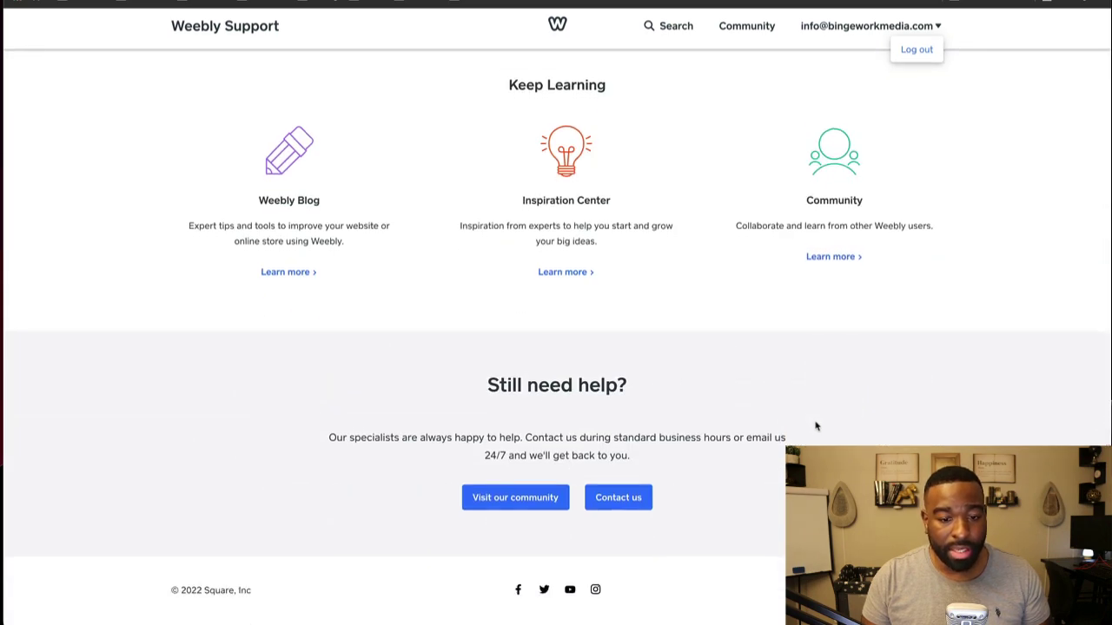
Step: Start a Contact us chat with support, then close it
click(618, 498)
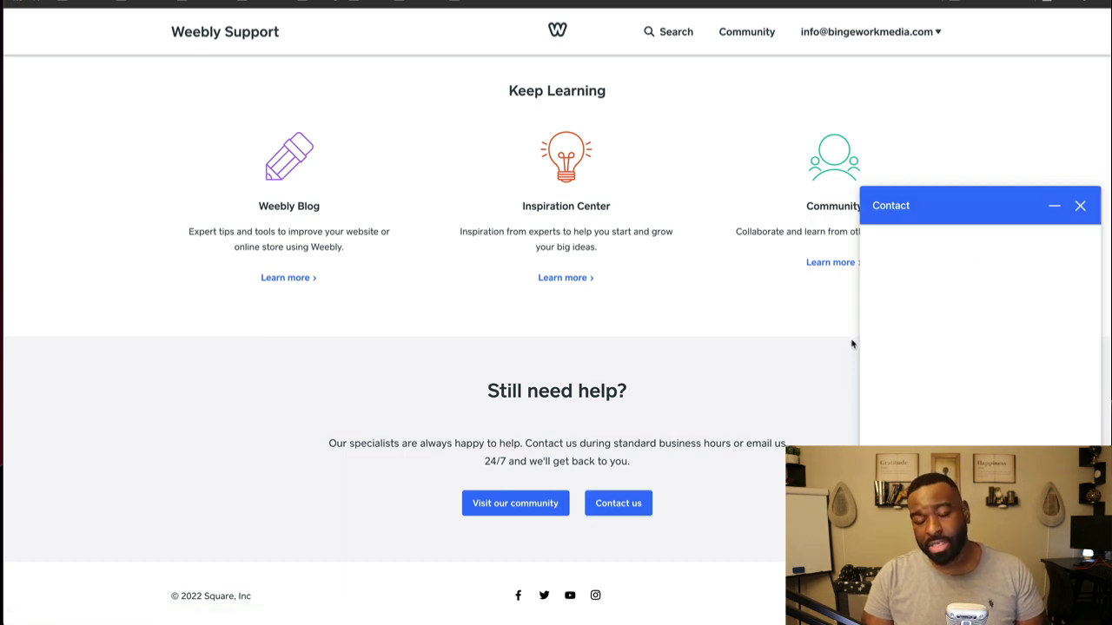
click(1080, 206)
scroll(409, 397, up, 10)
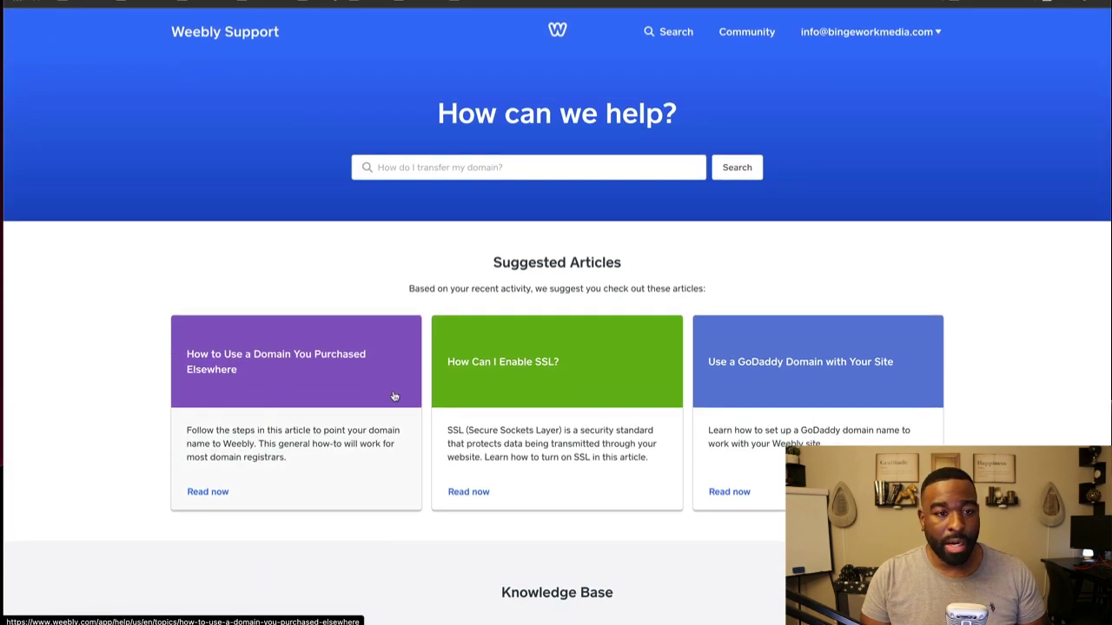
scroll(352, 432, down, 3)
scroll(353, 431, up, 4)
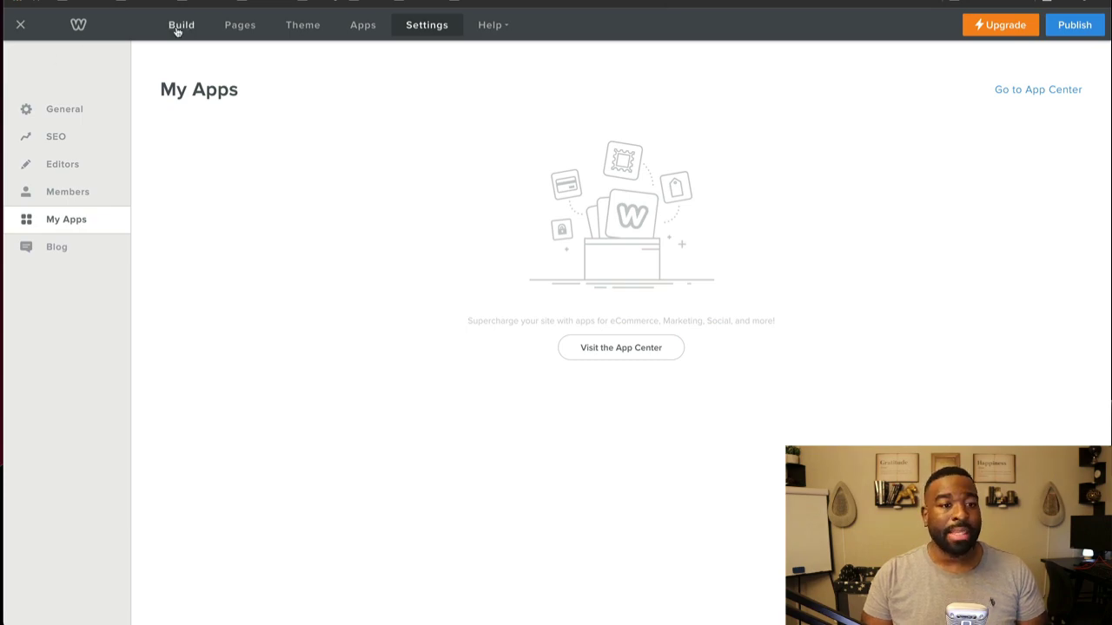
Step: Return to the editor and look through the Services, About and Contact pages before going back to Home
click(179, 28)
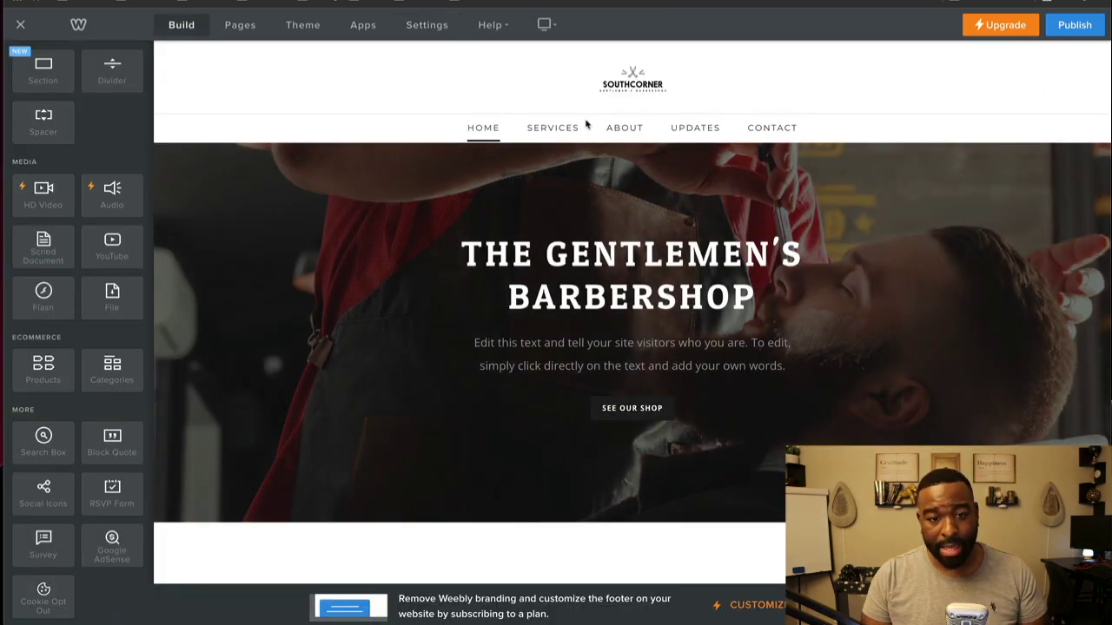
click(539, 128)
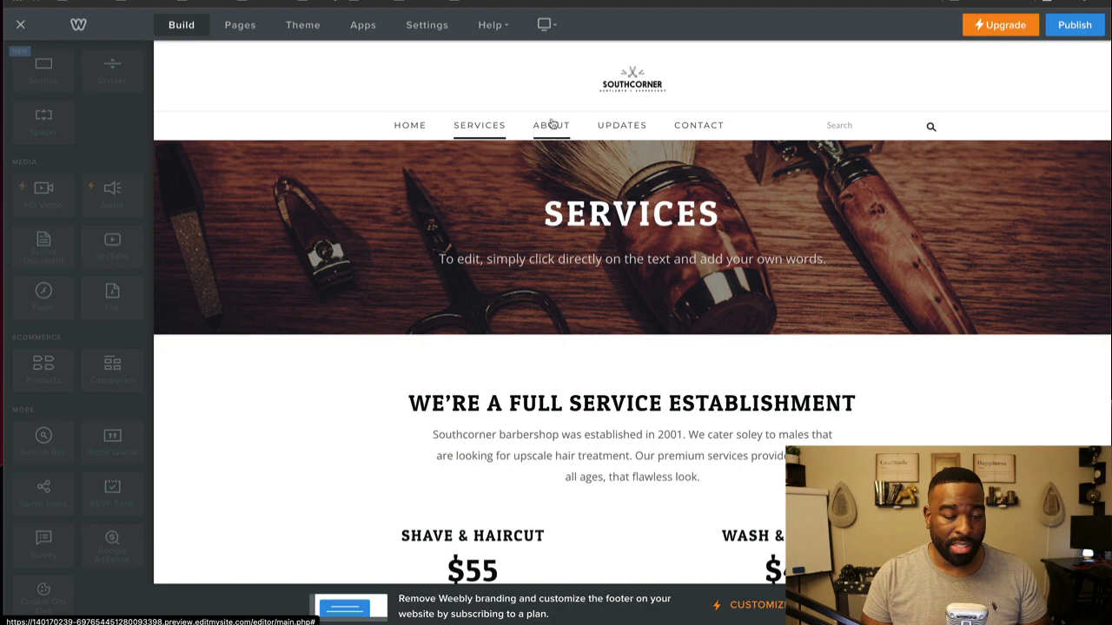
click(548, 127)
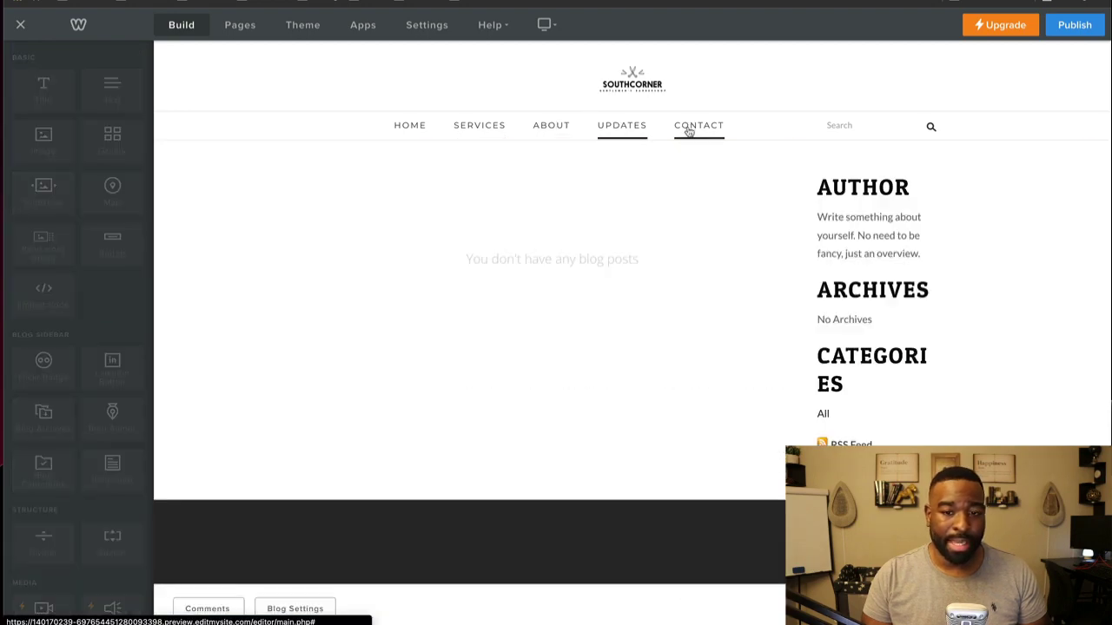
click(687, 126)
click(416, 126)
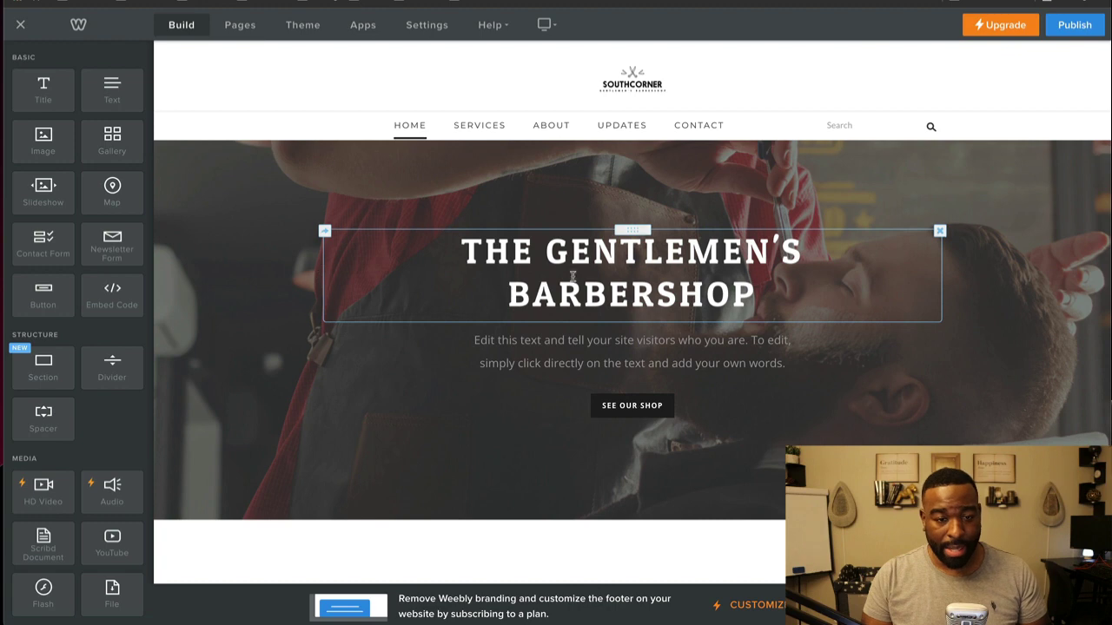
Step: Retitle the hero heading 'THE TEST BARBERSHOP' and open the SEE OUR SHOP button's settings
click(572, 276)
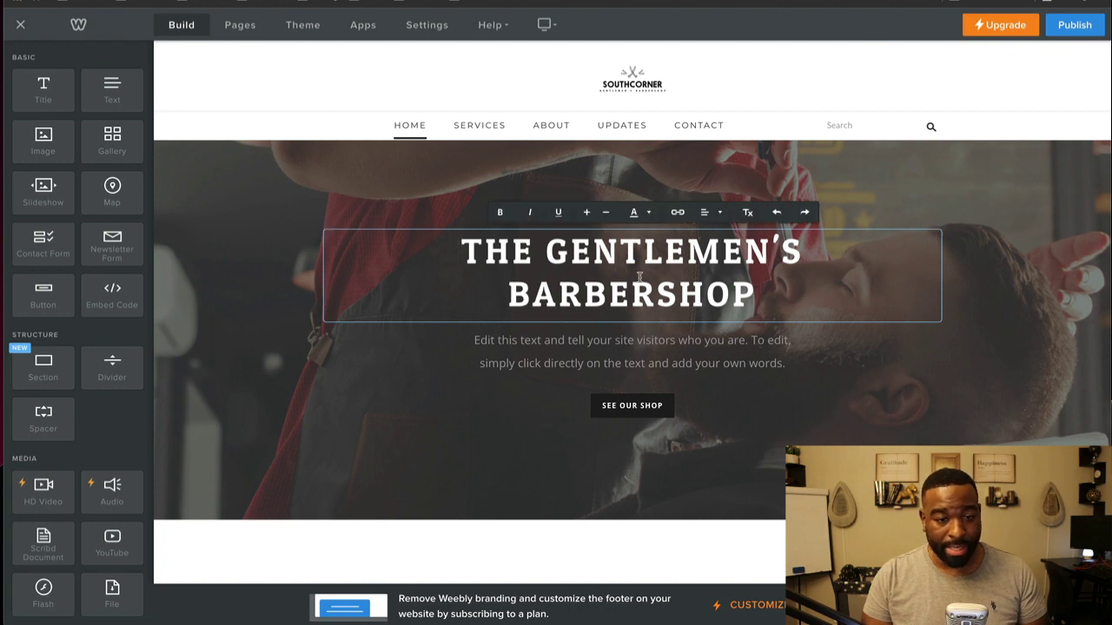
double_click(554, 247)
text(TEST)
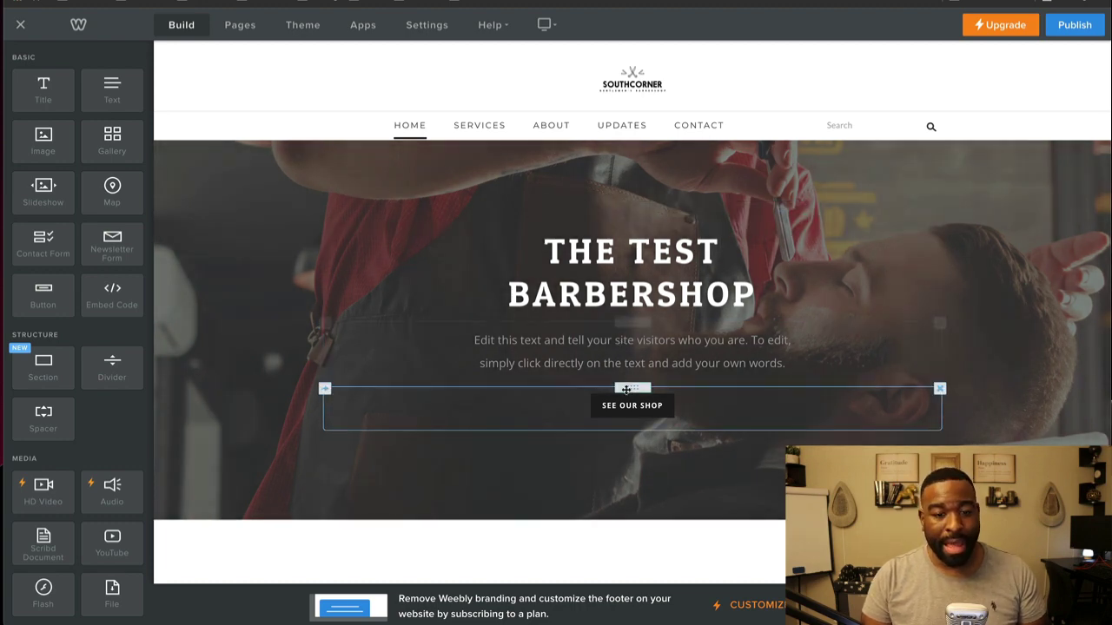
click(631, 408)
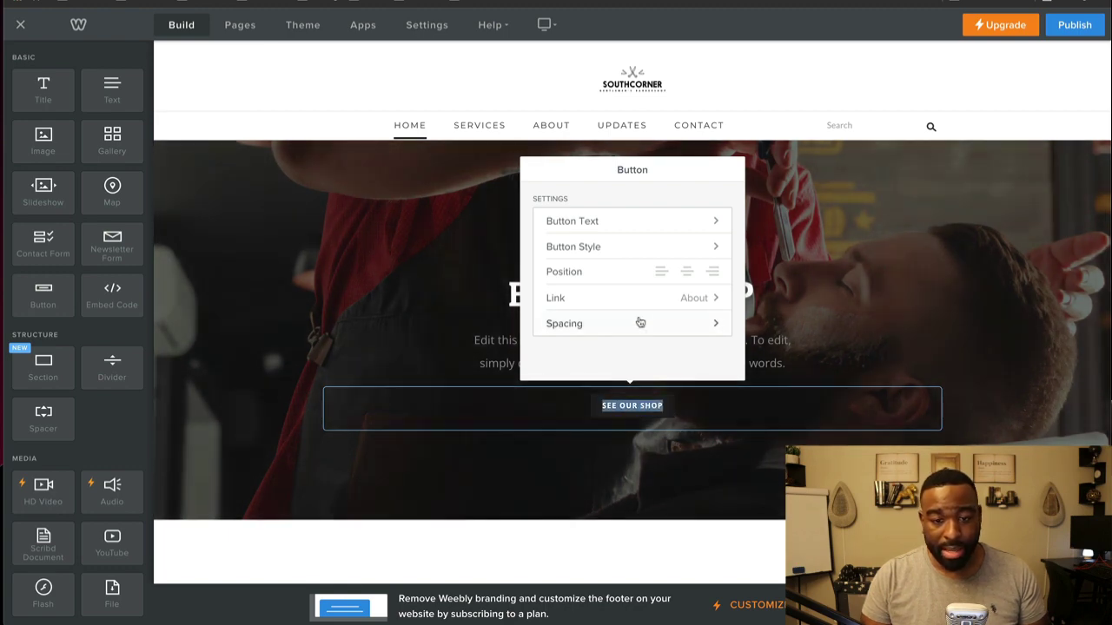
Step: Remove the button's existing link and try Web Address as the link type
click(632, 302)
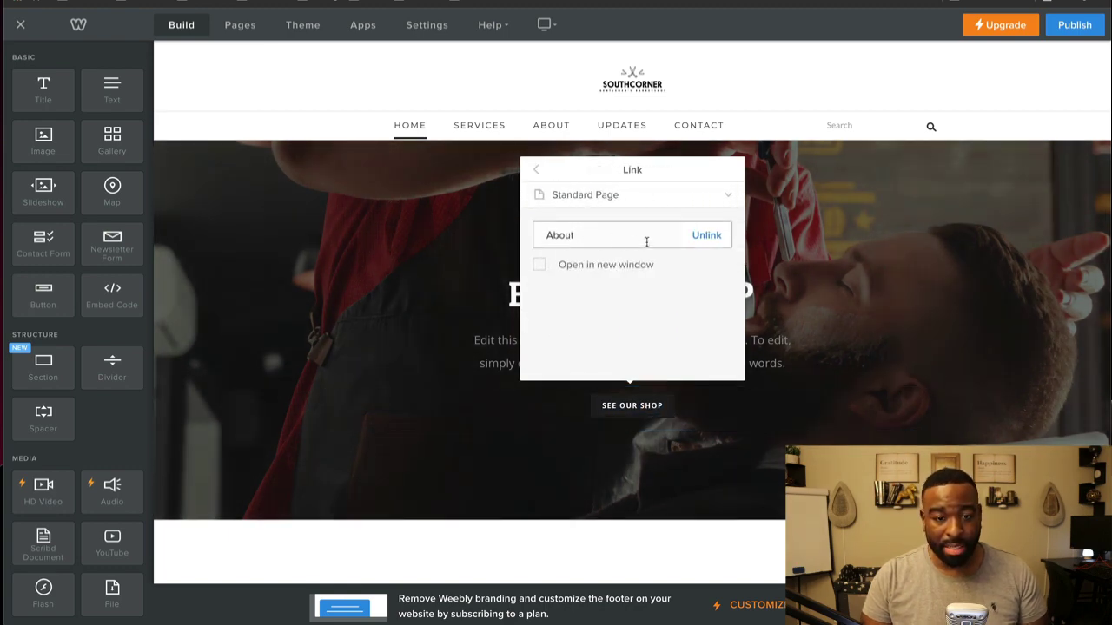
click(705, 236)
click(603, 303)
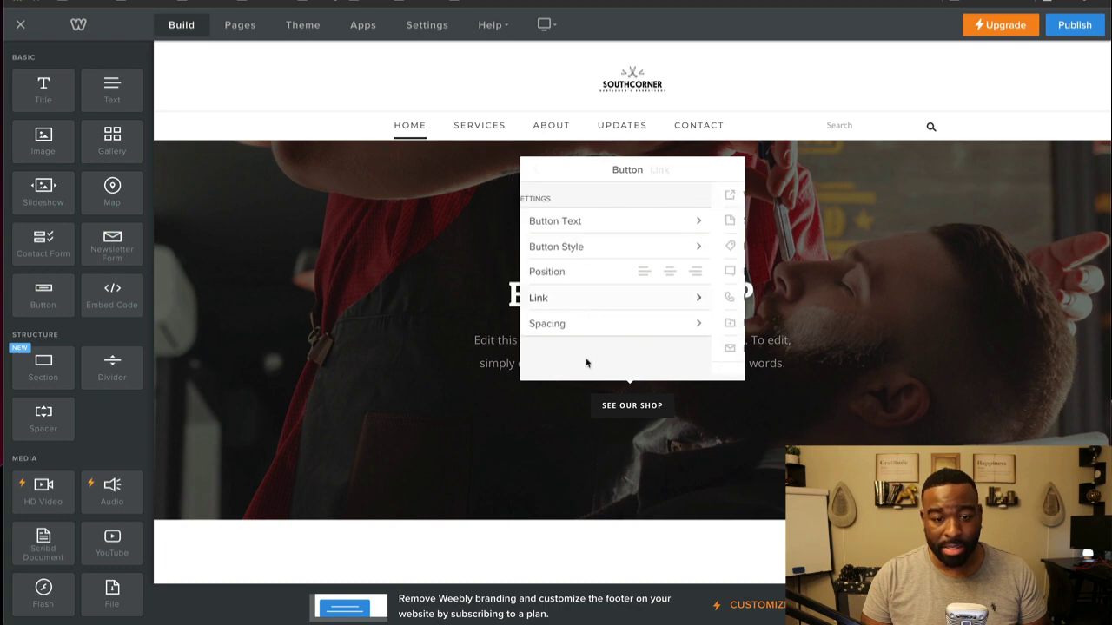
scroll(590, 313, down, 3)
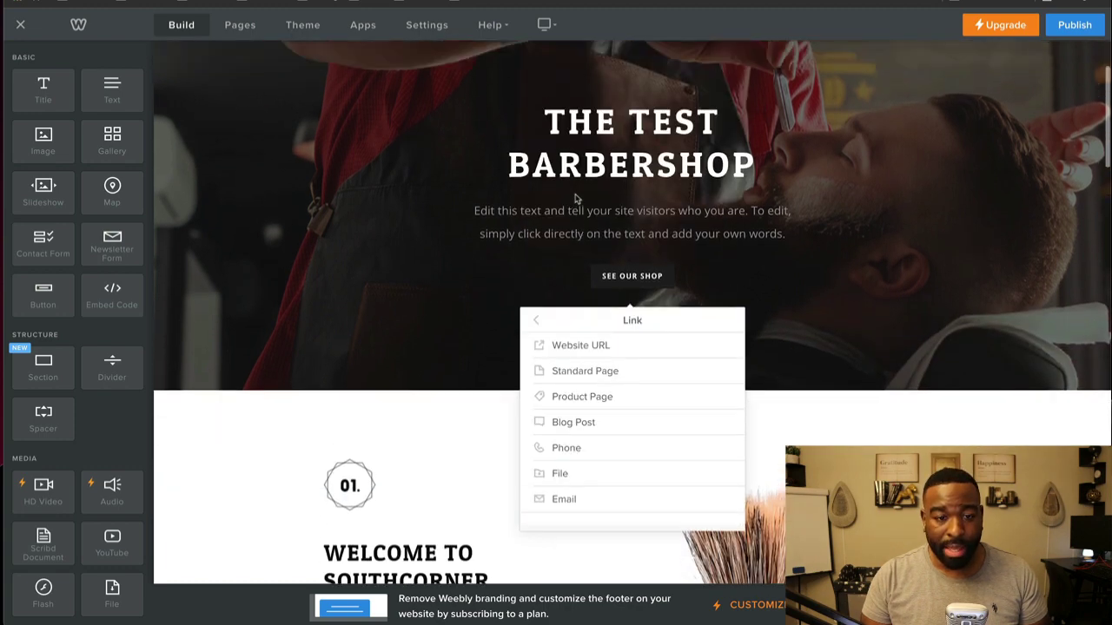
scroll(570, 365, up, 3)
click(561, 223)
click(585, 196)
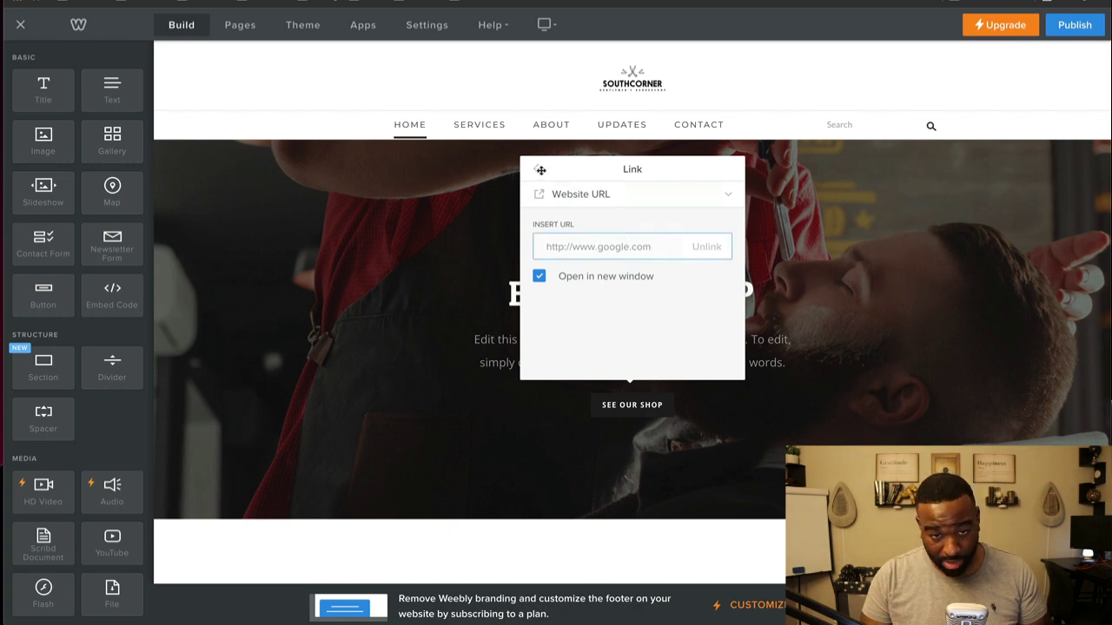
Step: Link SEE OUR SHOP to the About page in a new window and close its settings
click(619, 196)
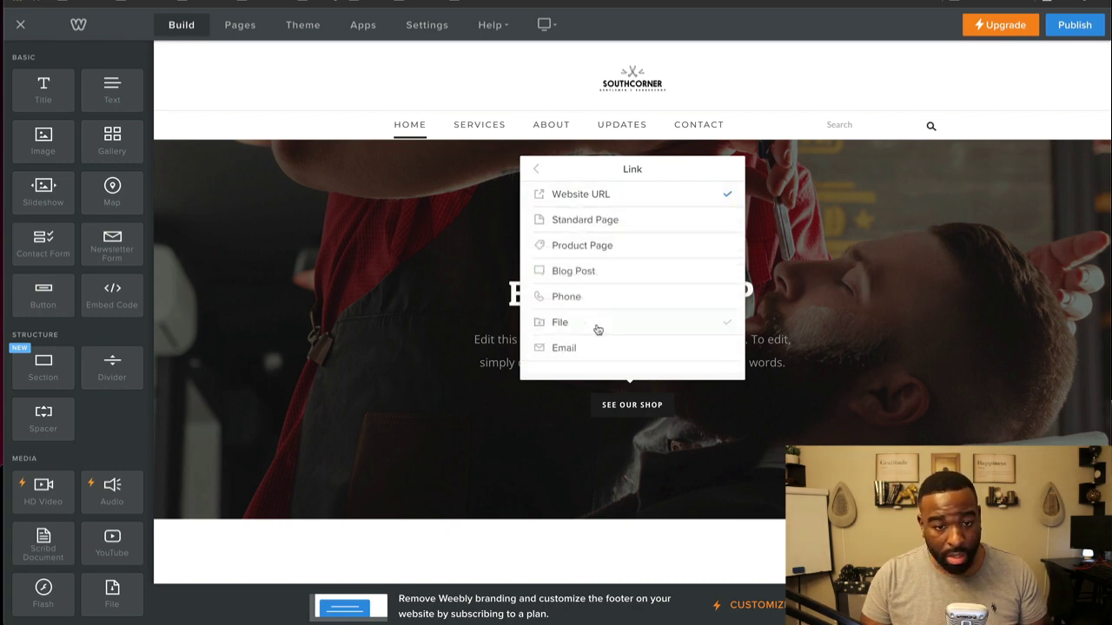
scroll(597, 329, down, 2)
scroll(642, 391, up, 2)
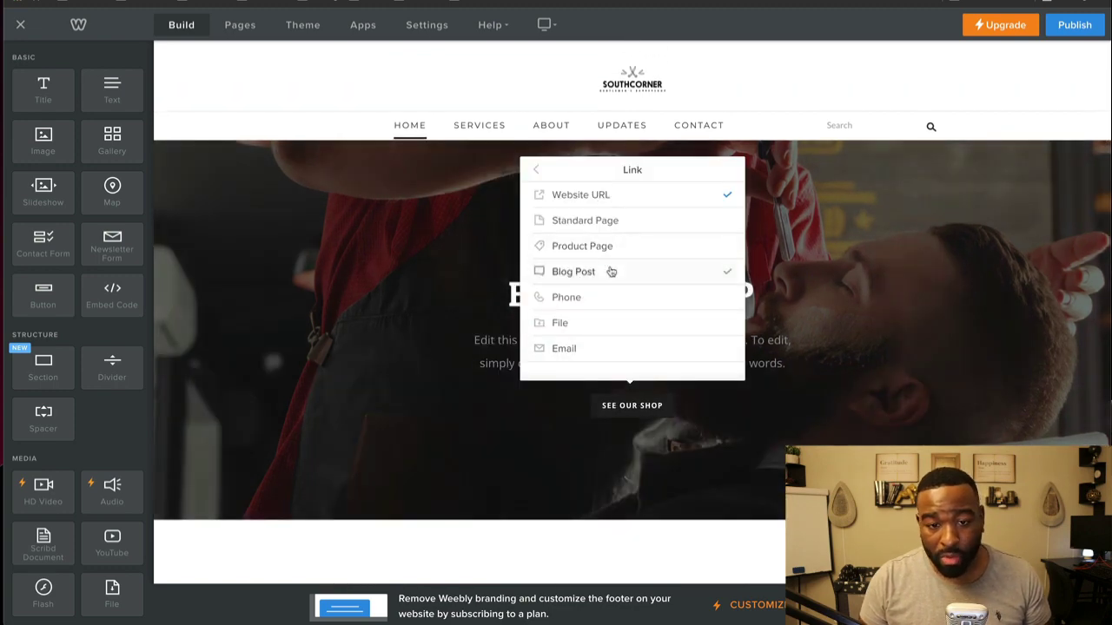
click(605, 225)
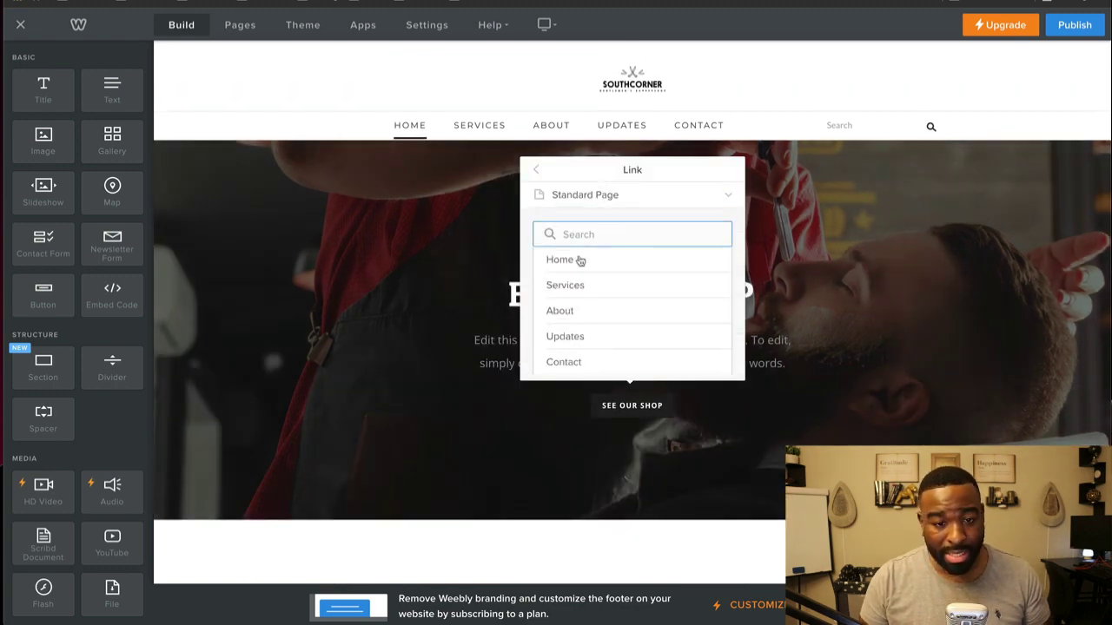
click(560, 310)
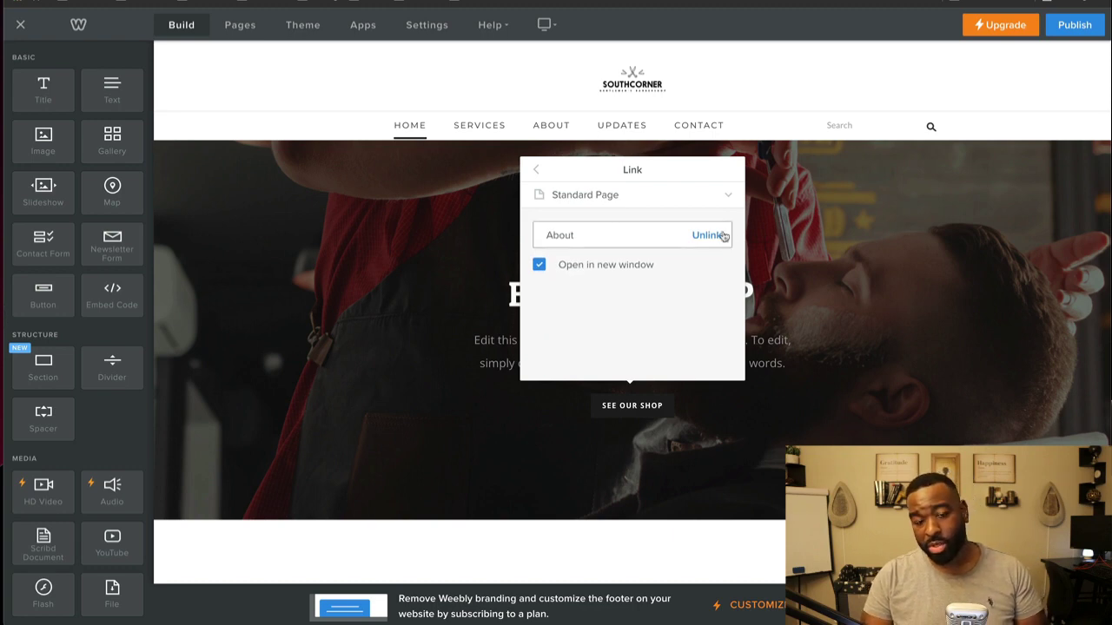
click(538, 172)
scroll(460, 417, down, 2)
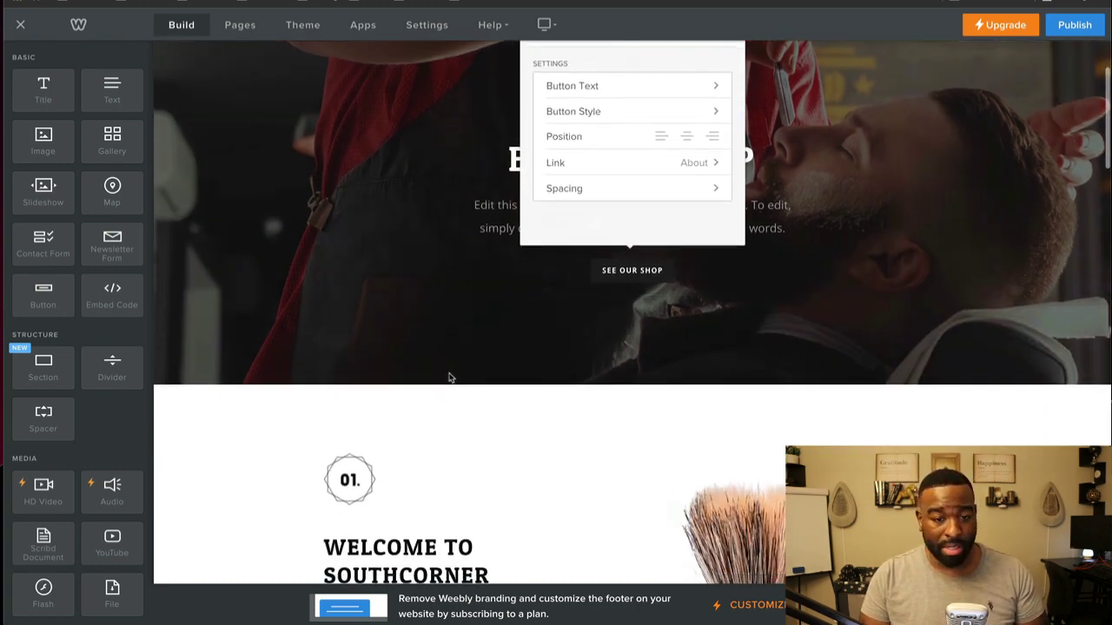
click(327, 429)
scroll(327, 429, down, 2)
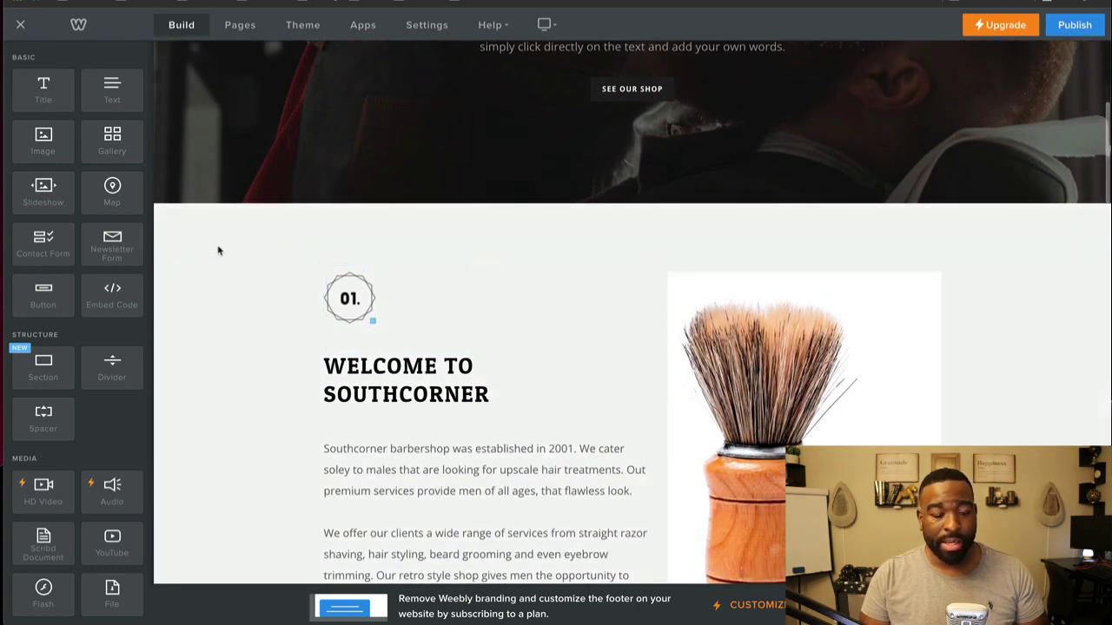
scroll(367, 146, up, 2)
scroll(366, 146, up, 2)
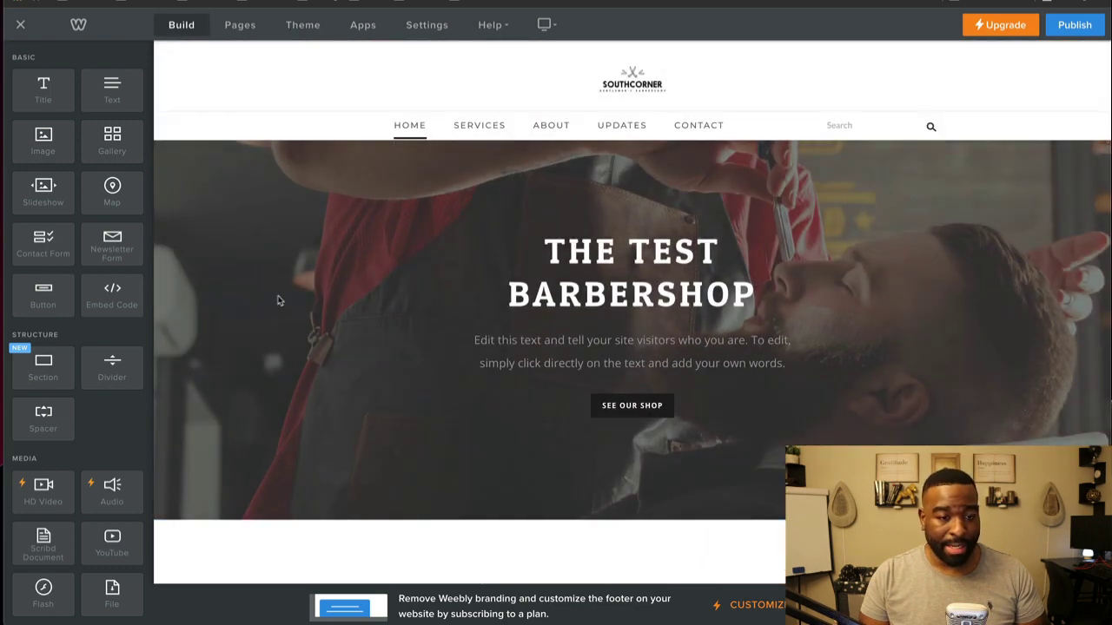
scroll(302, 217, down, 1)
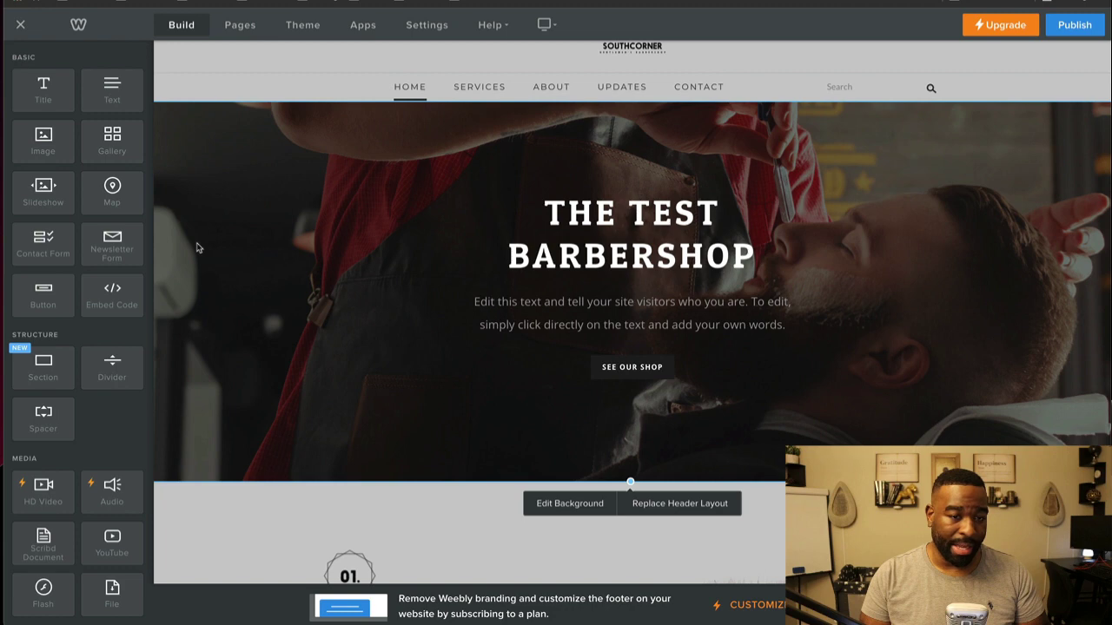
scroll(196, 248, up, 1)
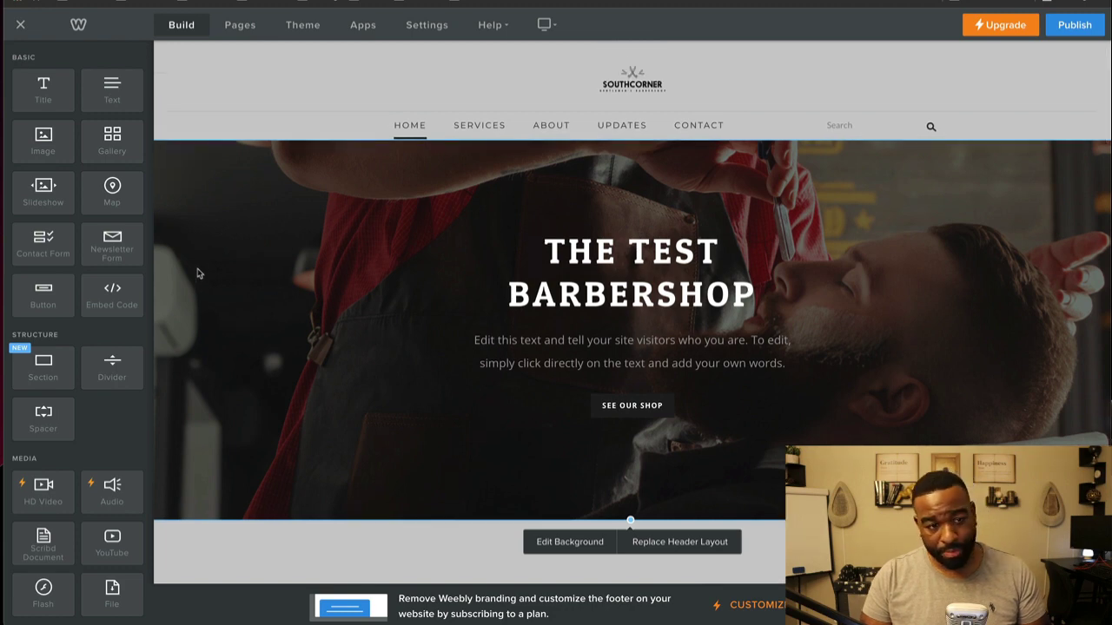
right_click(197, 273)
key(Escape)
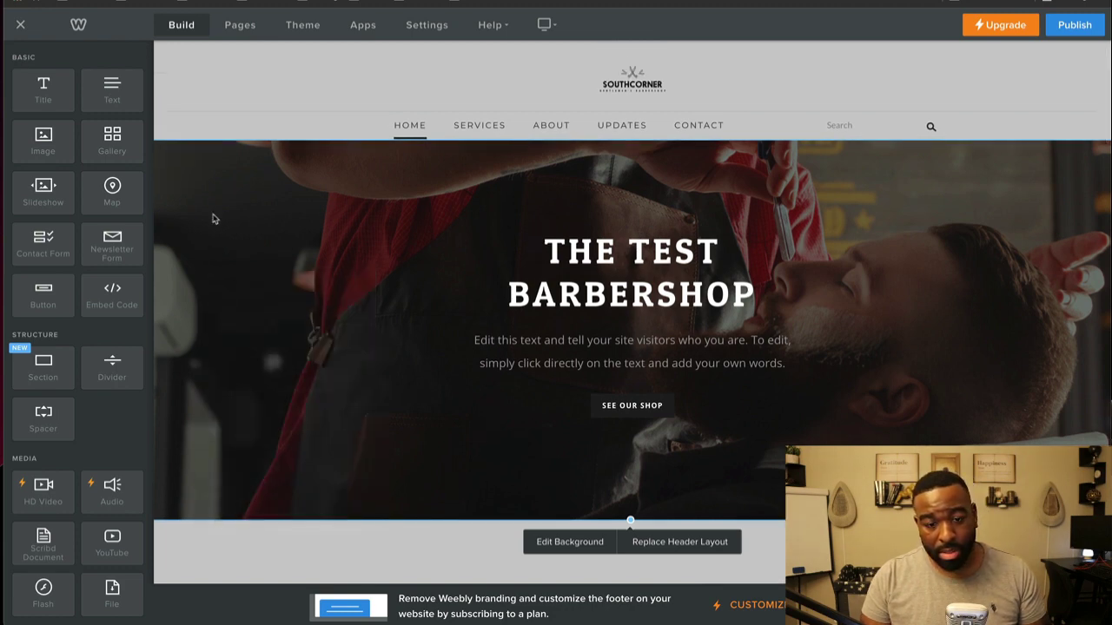
click(570, 543)
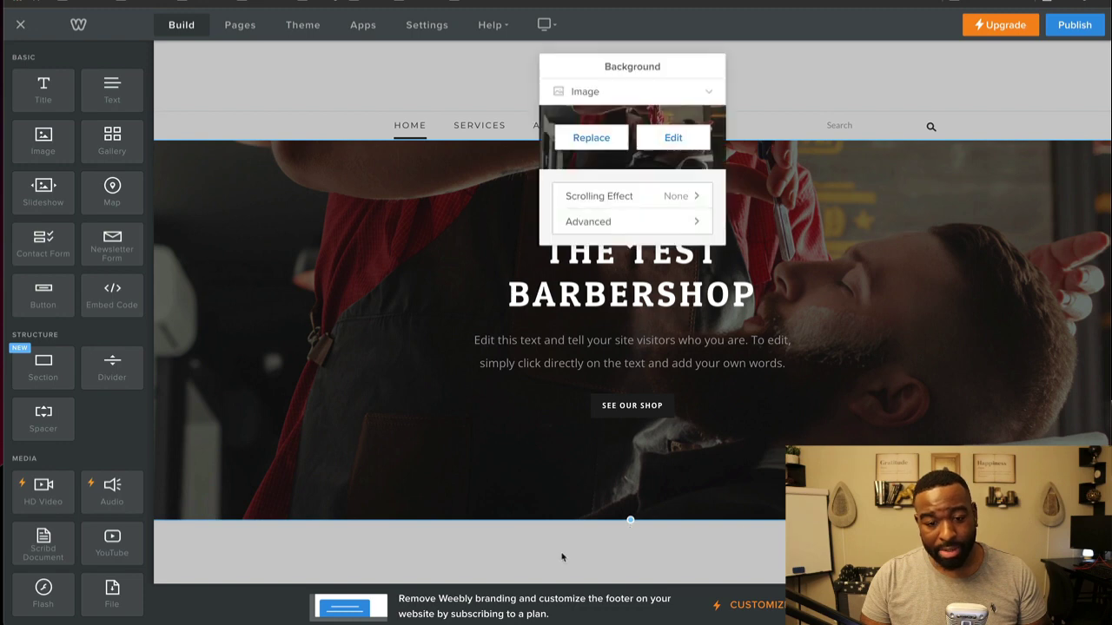
click(601, 144)
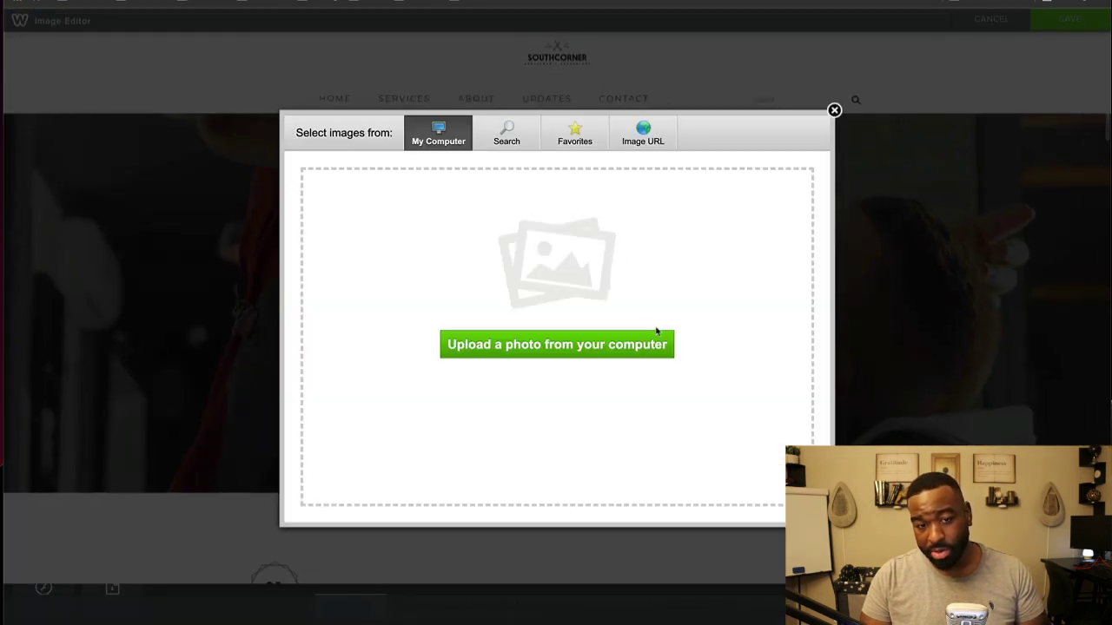
click(833, 110)
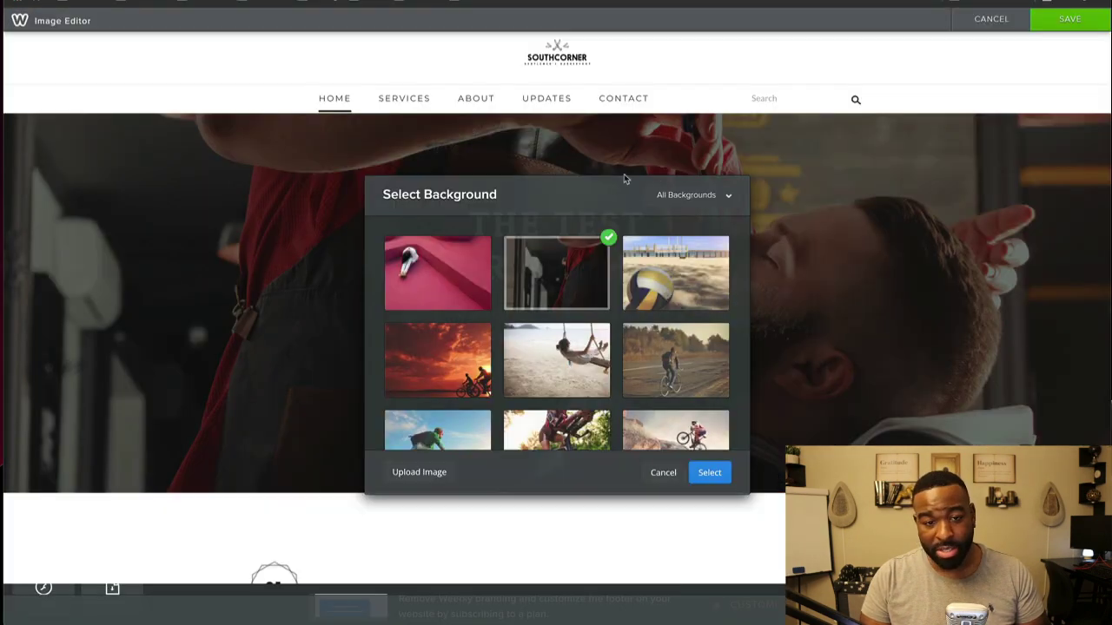
click(660, 472)
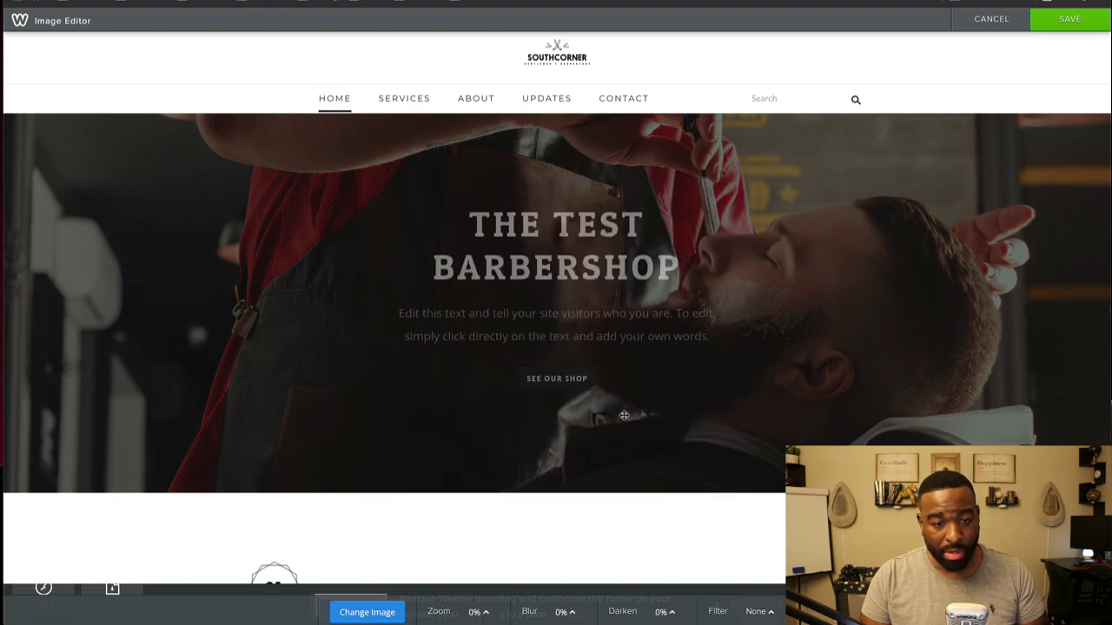
scroll(165, 381, down, 5)
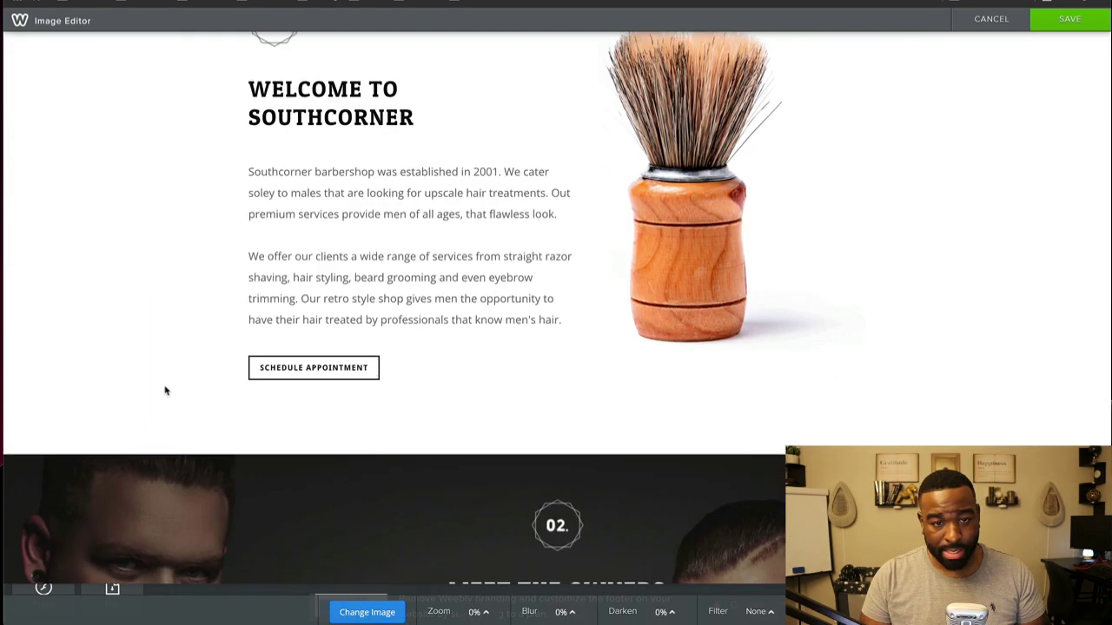
scroll(166, 390, up, 5)
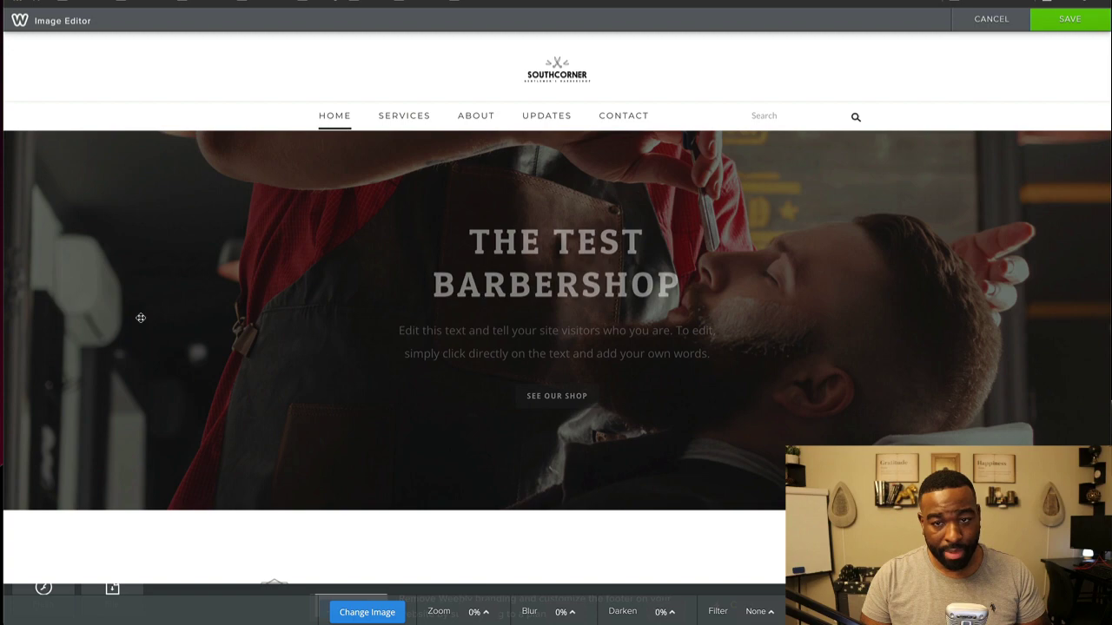
click(973, 30)
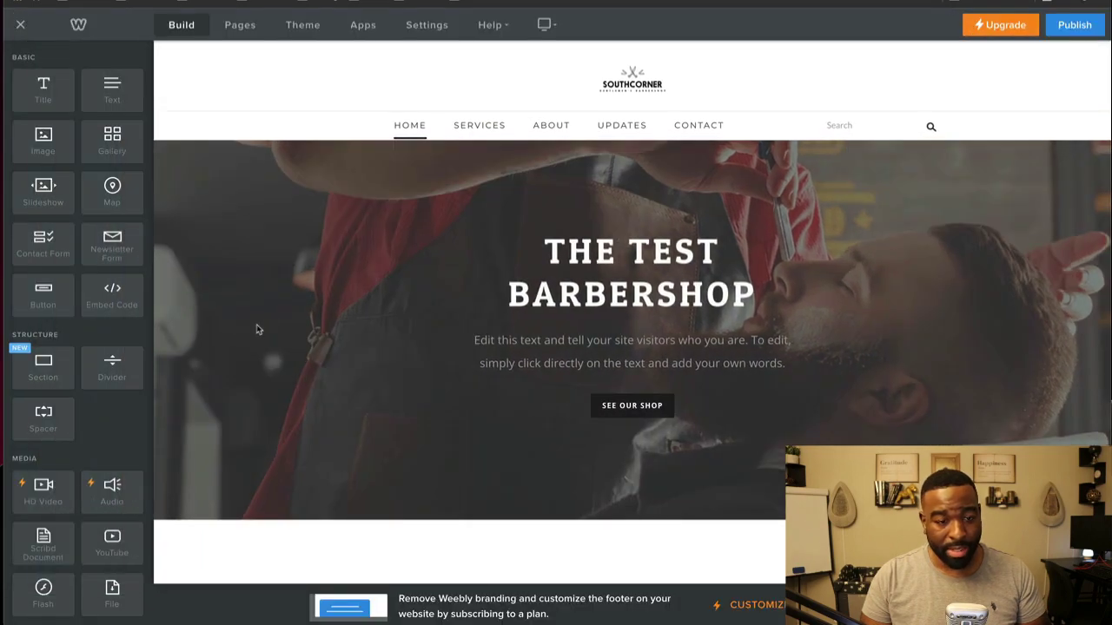
Step: Review the hero background's scrolling and advanced options, cancelling the copy to other pages
scroll(256, 323, down, 1)
click(569, 504)
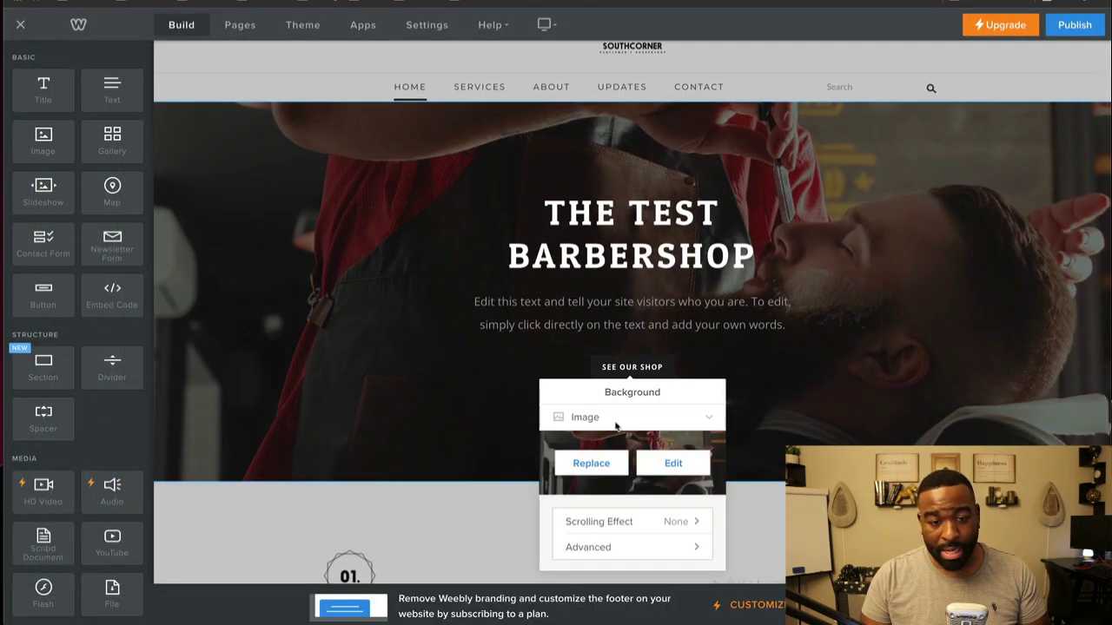
click(694, 523)
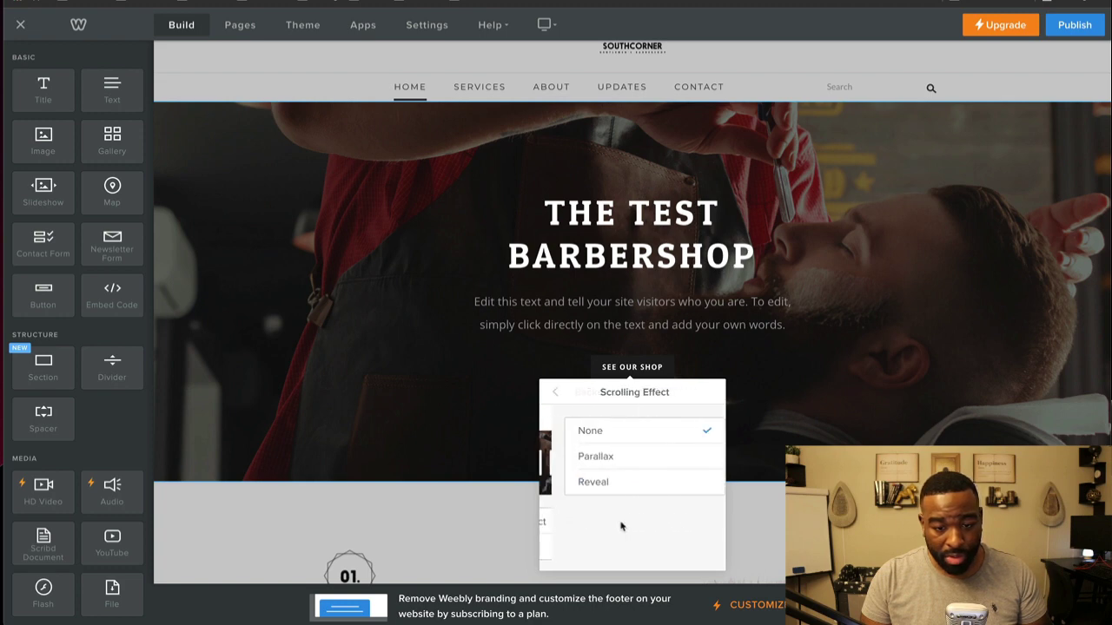
click(555, 392)
click(573, 546)
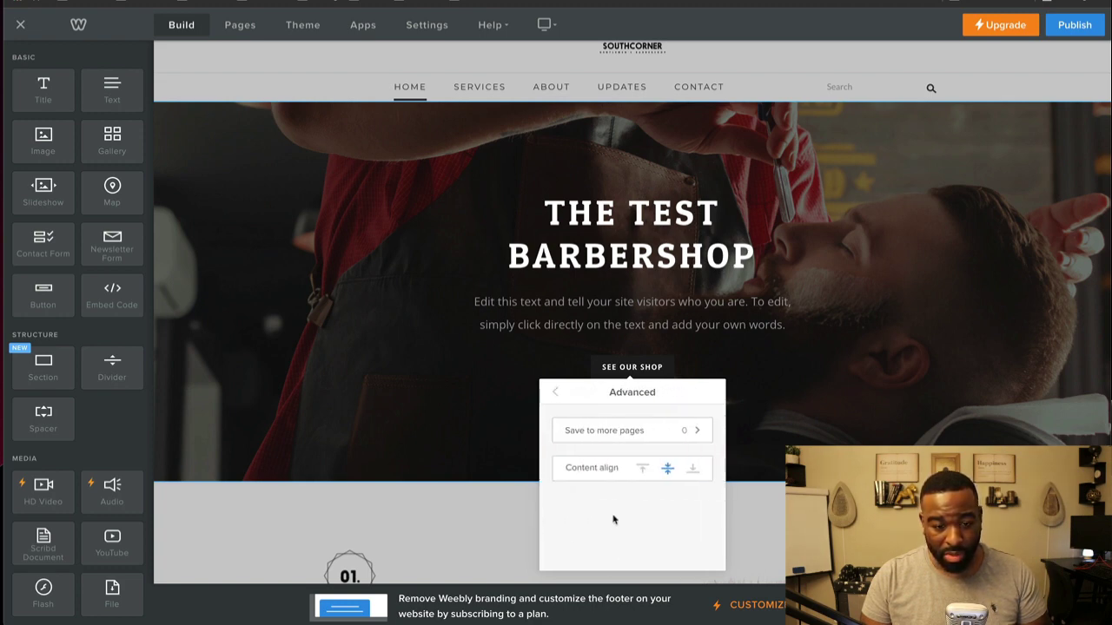
click(655, 432)
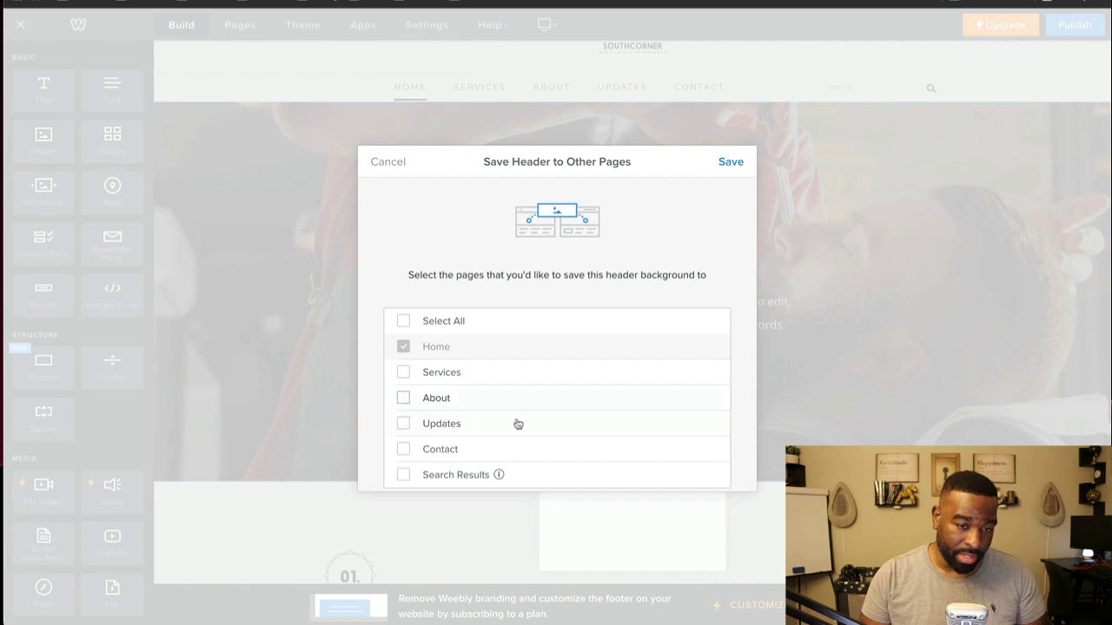
scroll(516, 422, down, 1)
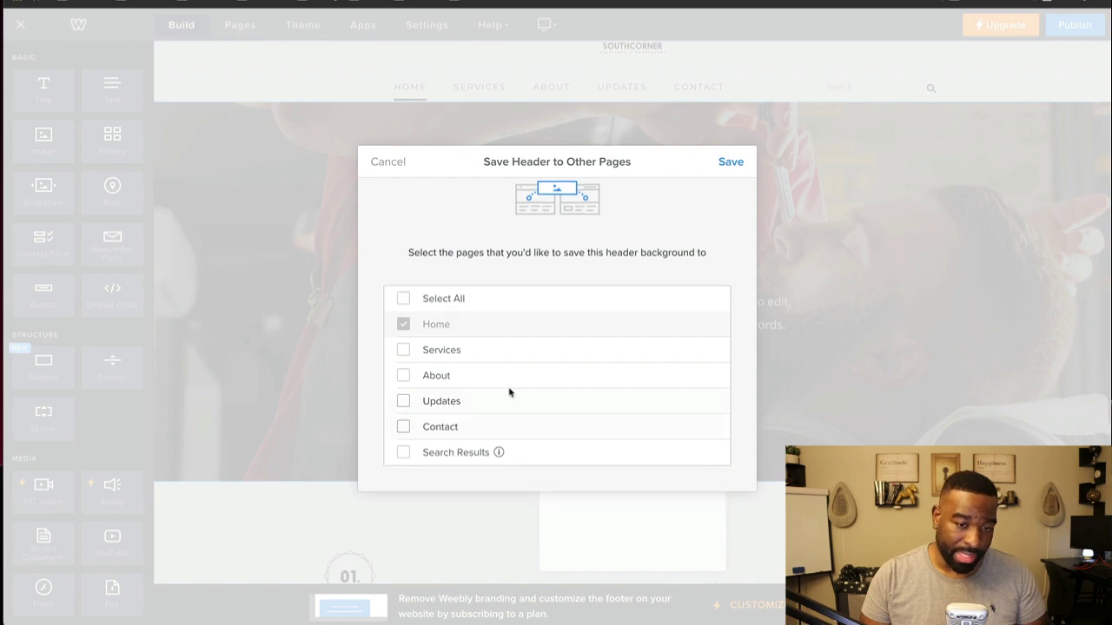
click(373, 161)
click(437, 400)
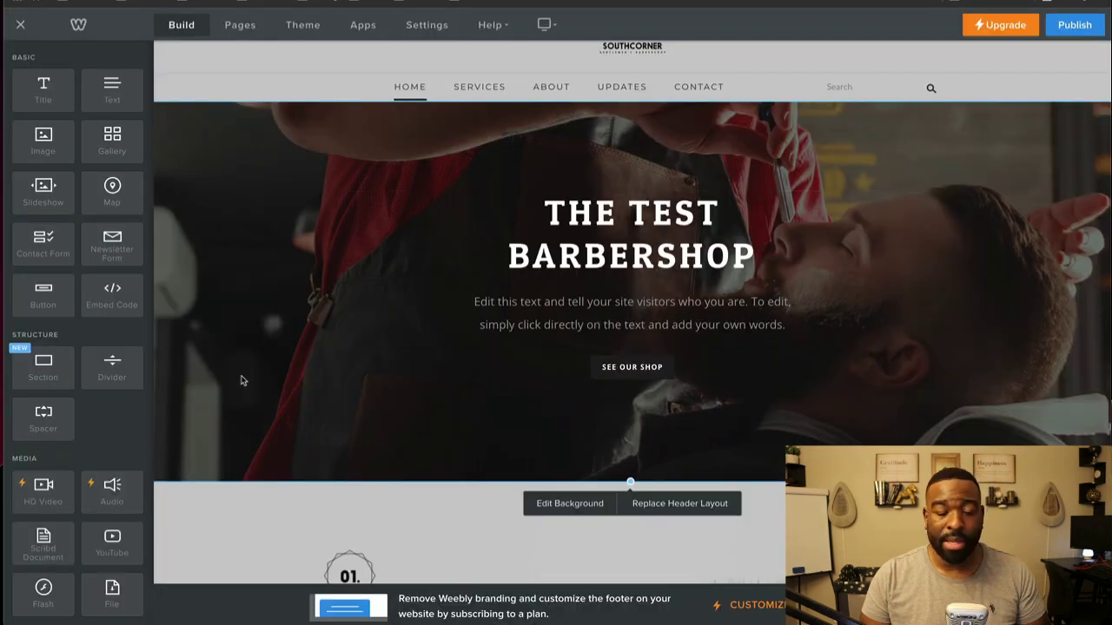
scroll(243, 381, down, 4)
scroll(280, 454, up, 3)
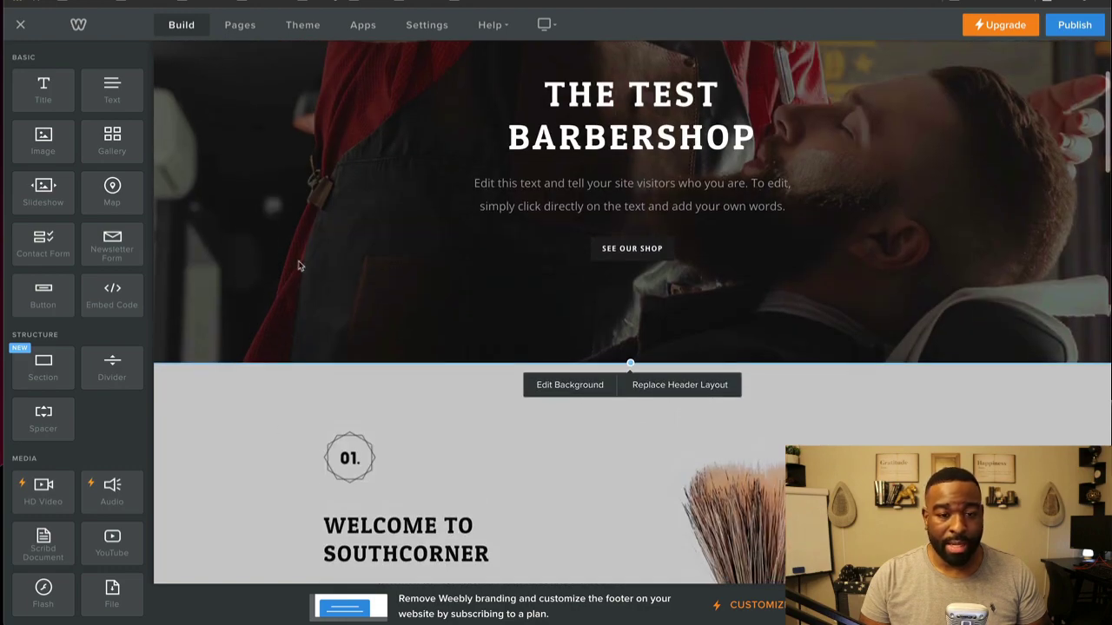
scroll(290, 273, down, 3)
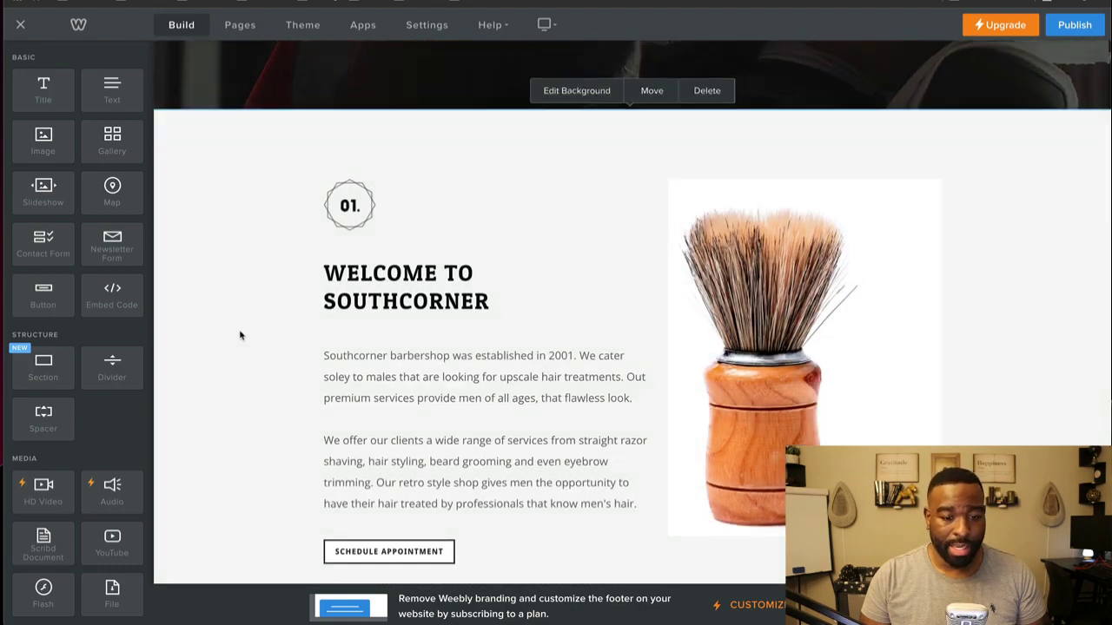
scroll(248, 351, up, 3)
scroll(253, 367, down, 4)
scroll(246, 397, up, 3)
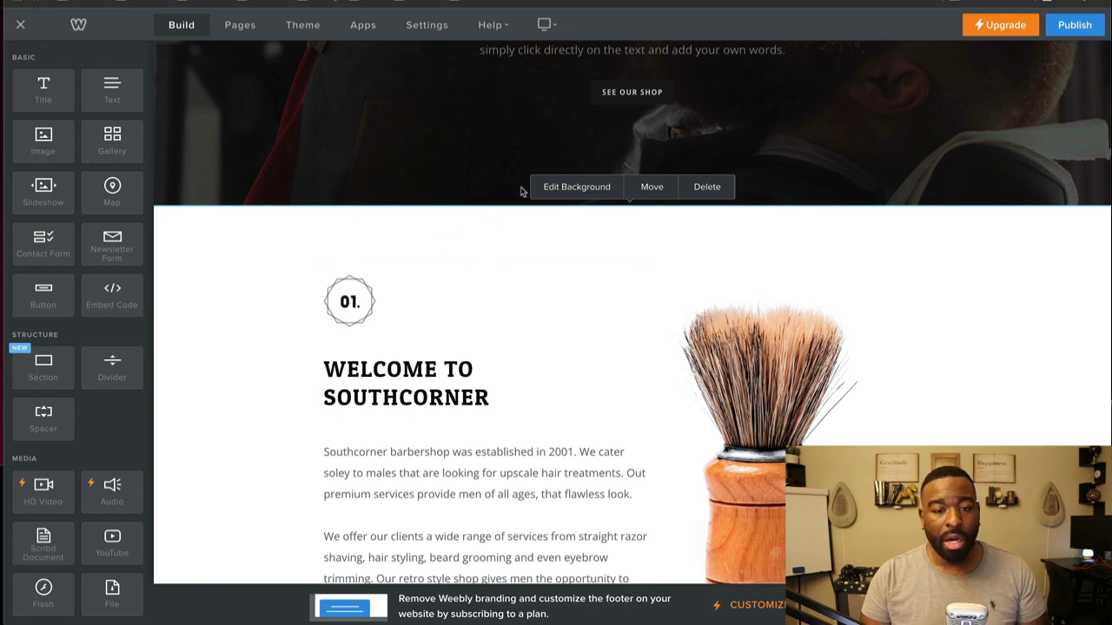
click(568, 187)
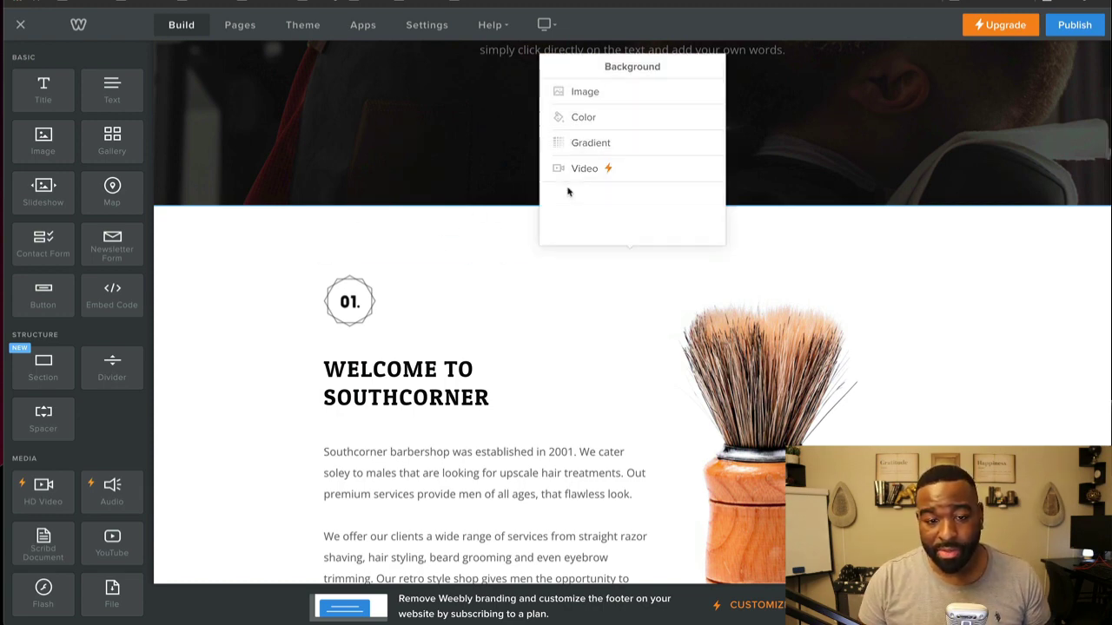
click(600, 95)
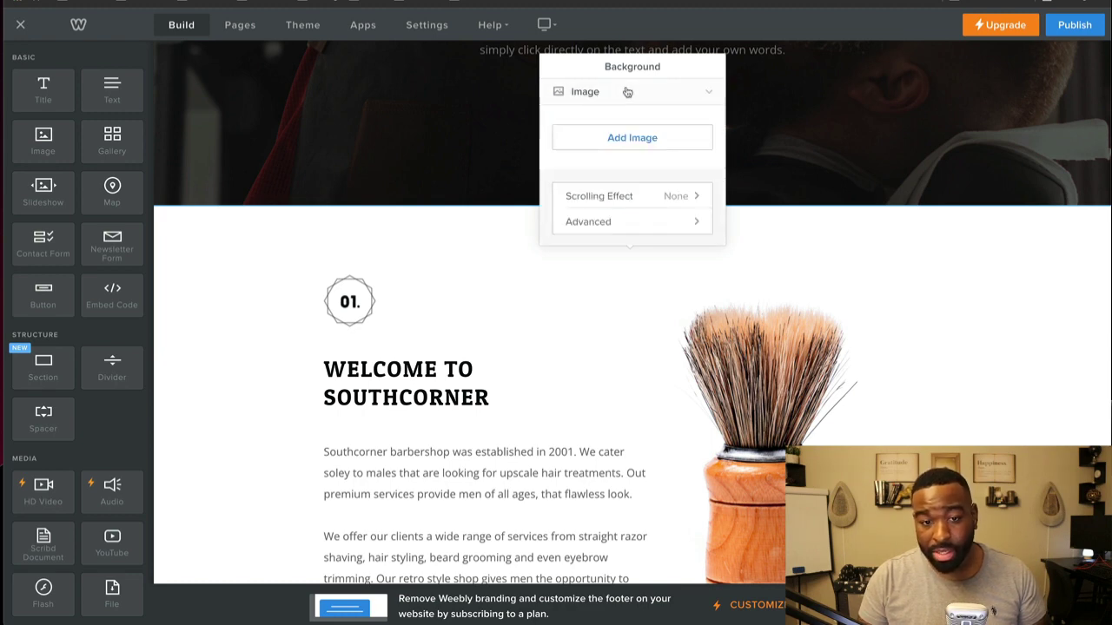
click(627, 93)
click(602, 118)
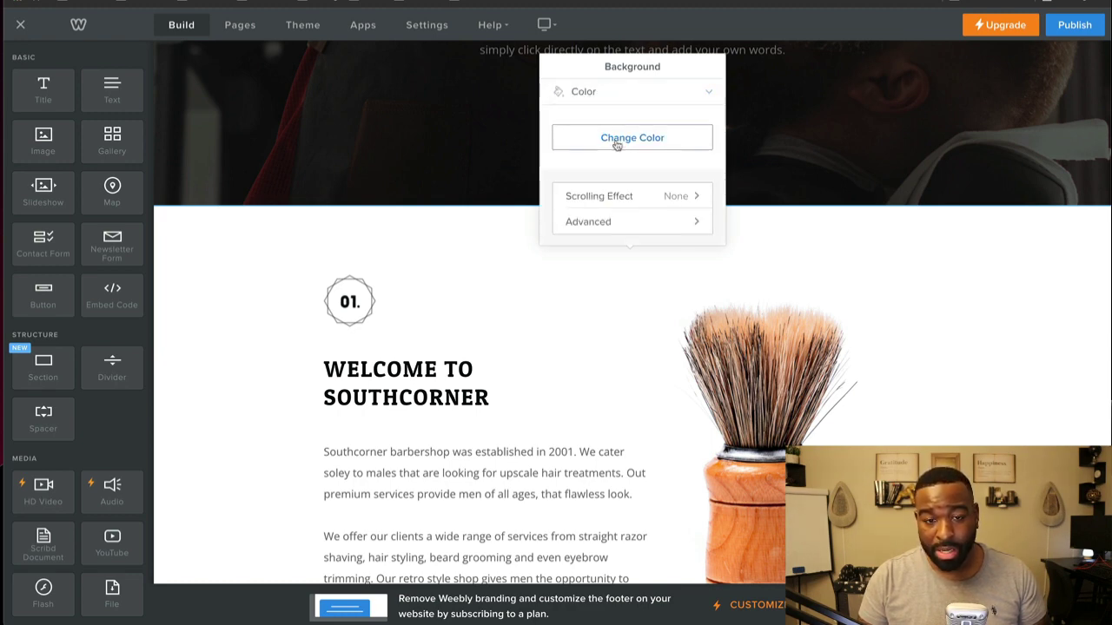
click(617, 144)
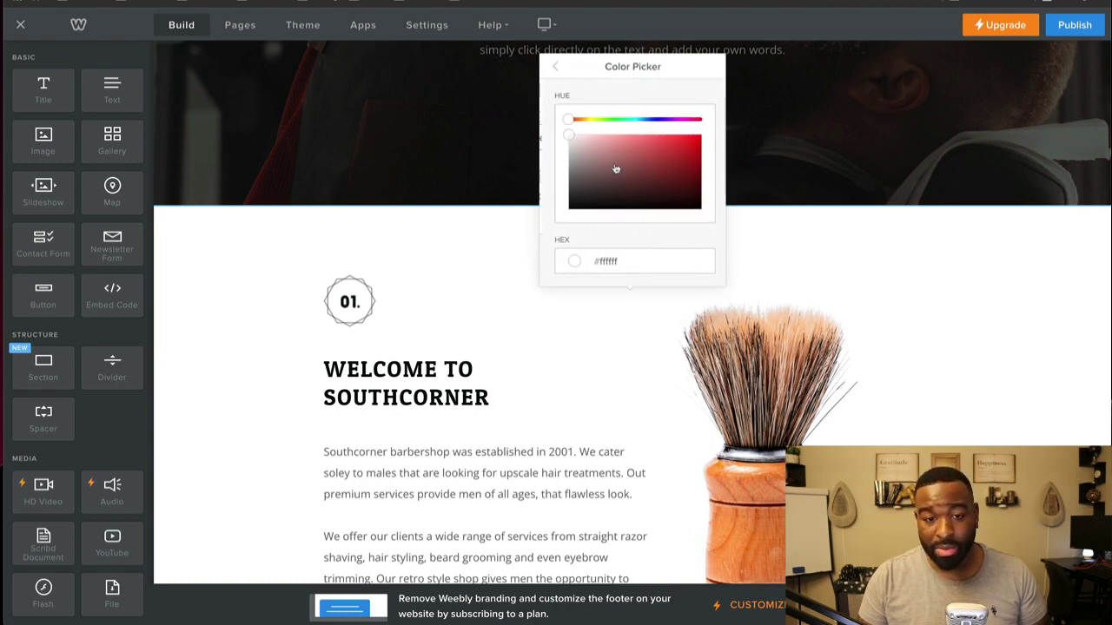
click(557, 68)
scroll(599, 196, down, 1)
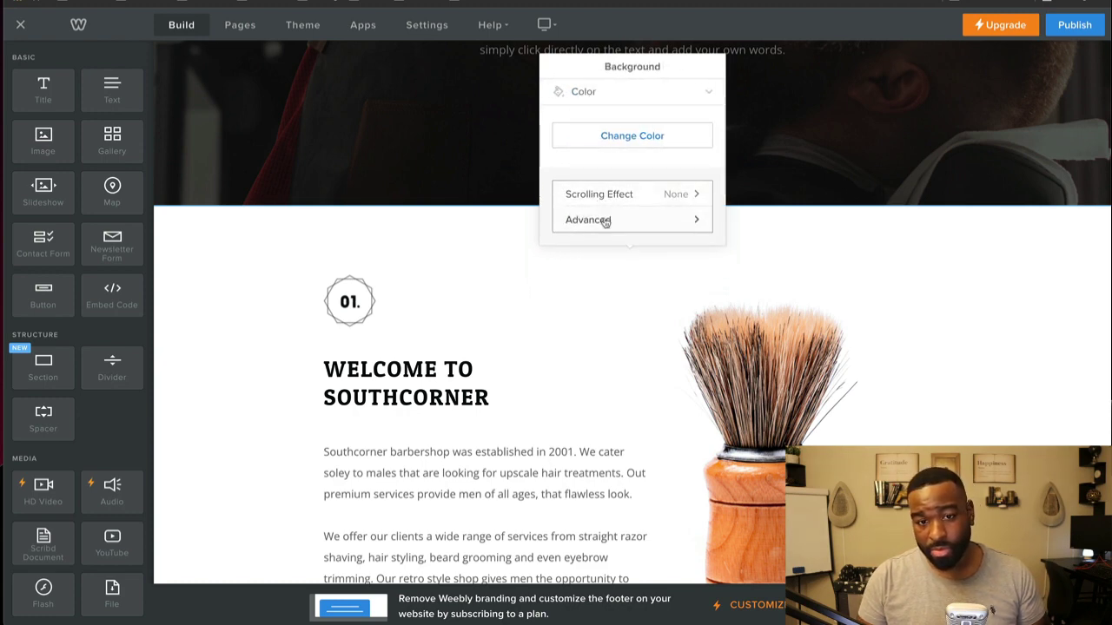
click(612, 94)
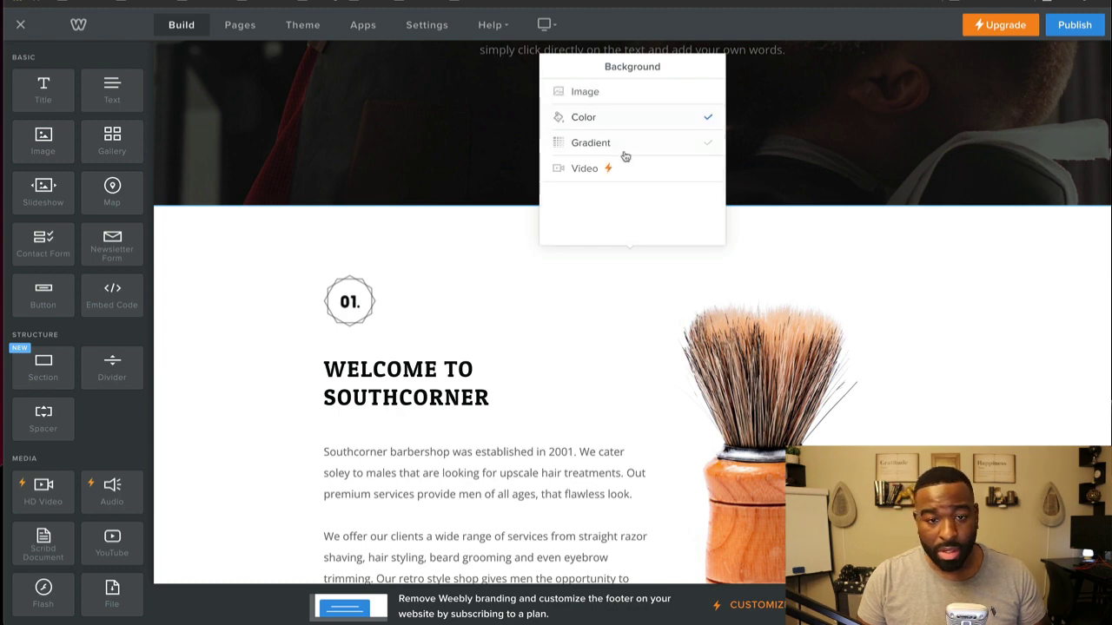
click(633, 144)
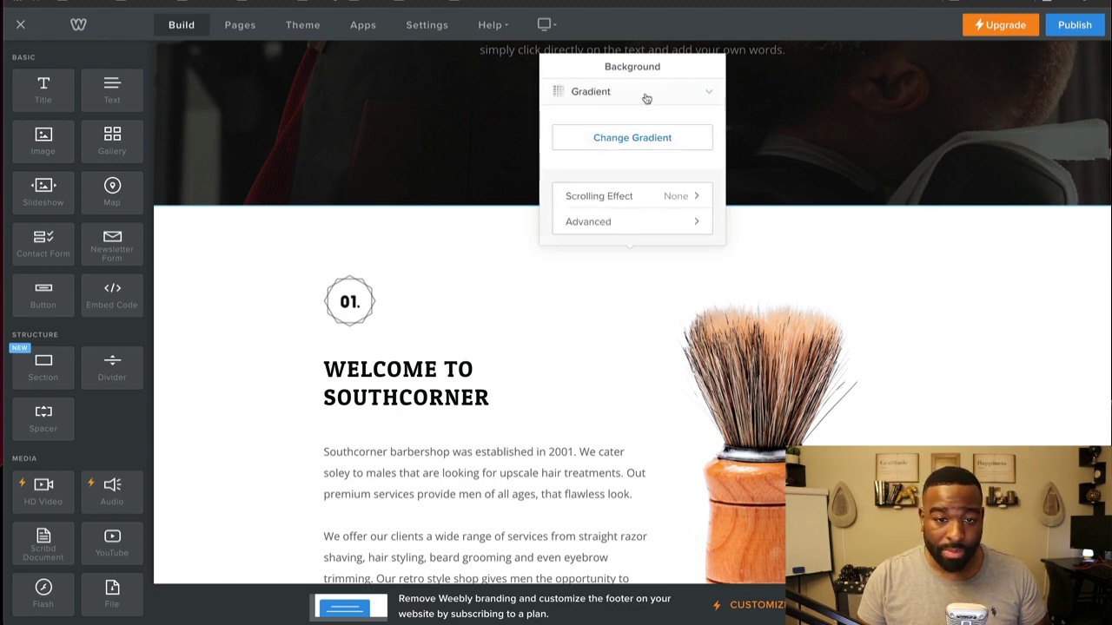
click(647, 94)
click(638, 171)
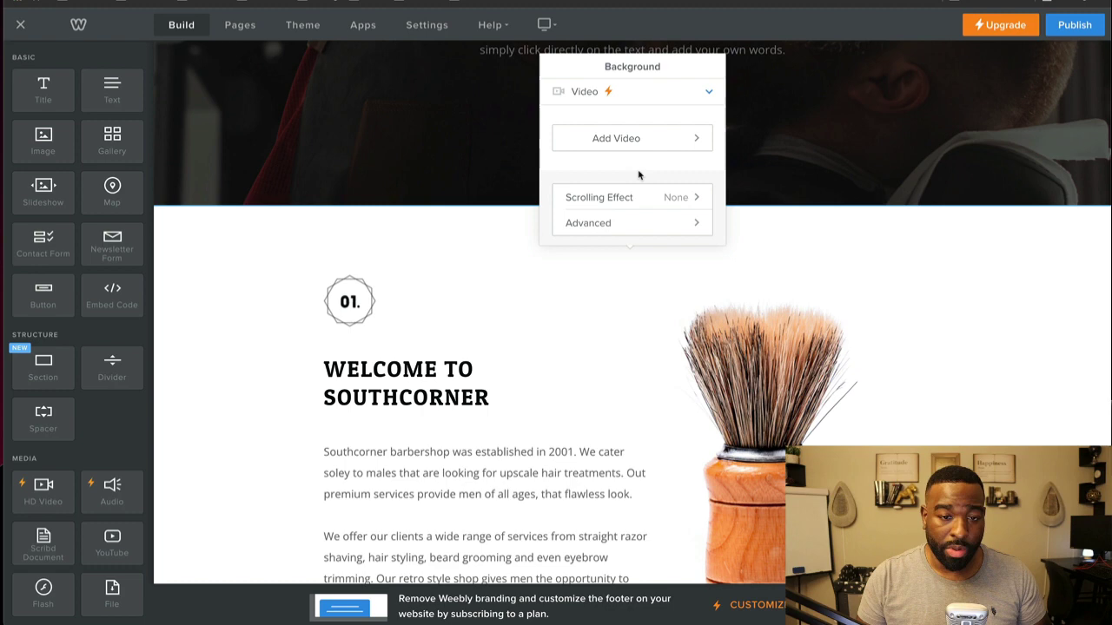
click(587, 98)
click(286, 255)
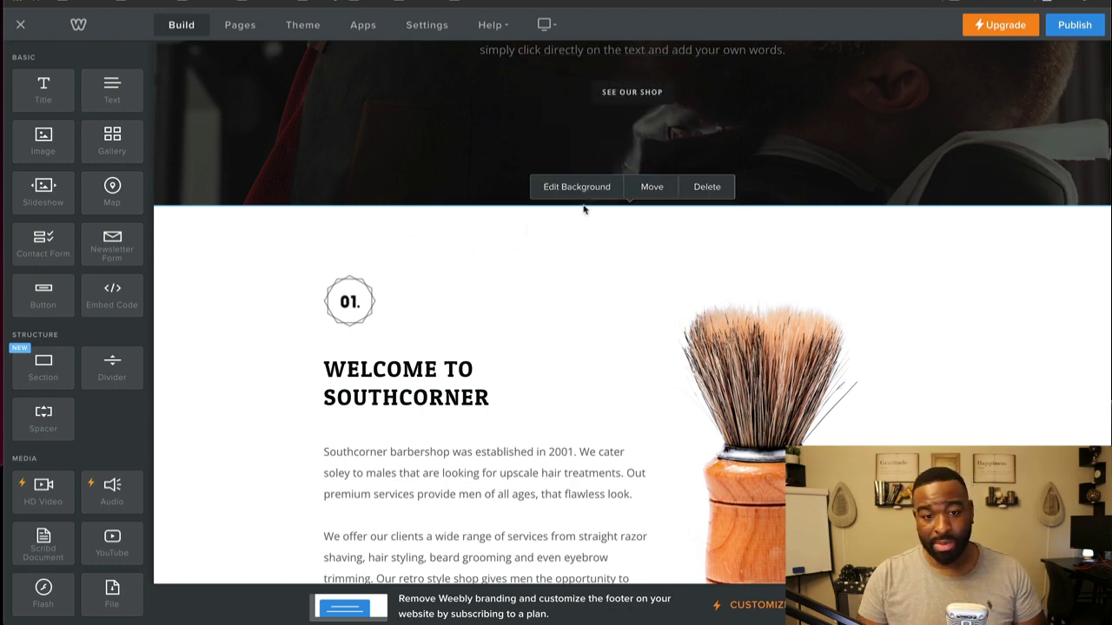
click(396, 397)
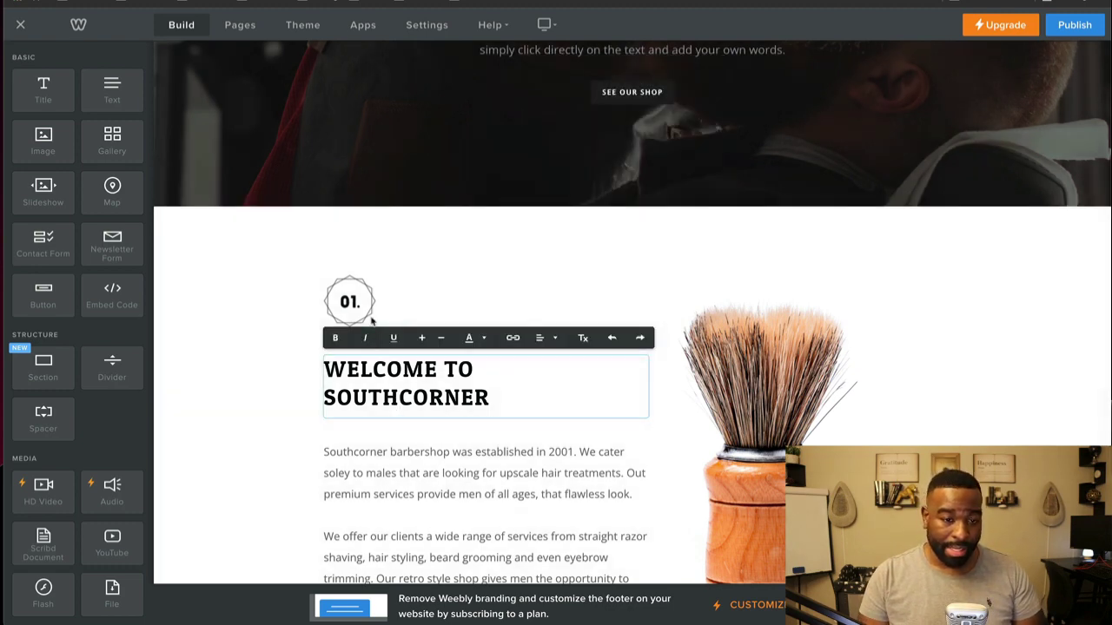
scroll(221, 356, up, 3)
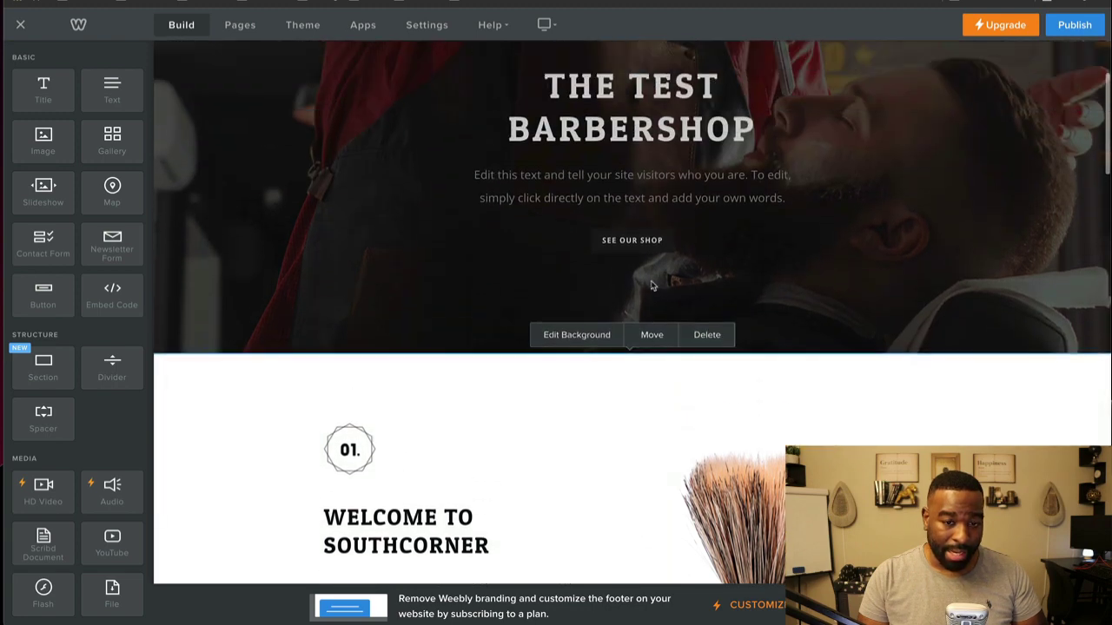
drag(652, 334, 644, 185)
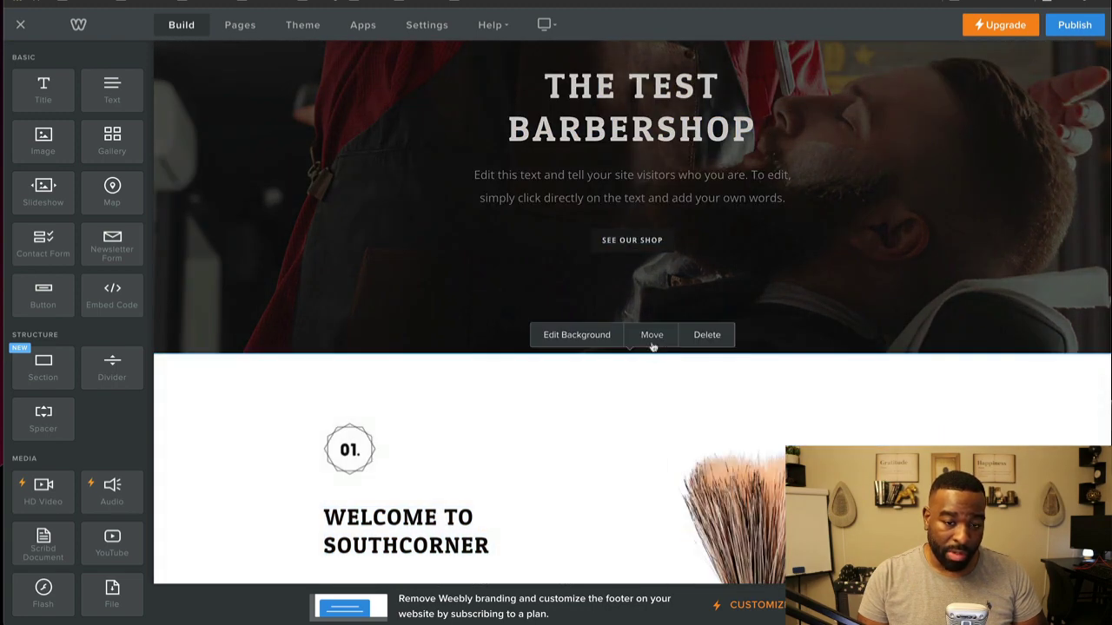
click(653, 337)
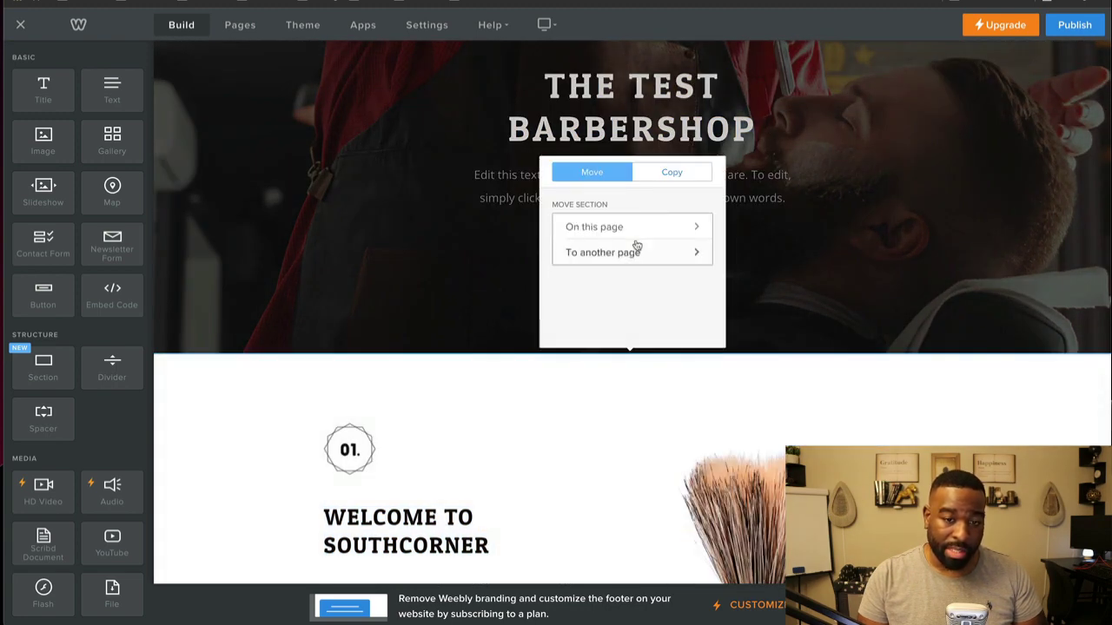
click(668, 228)
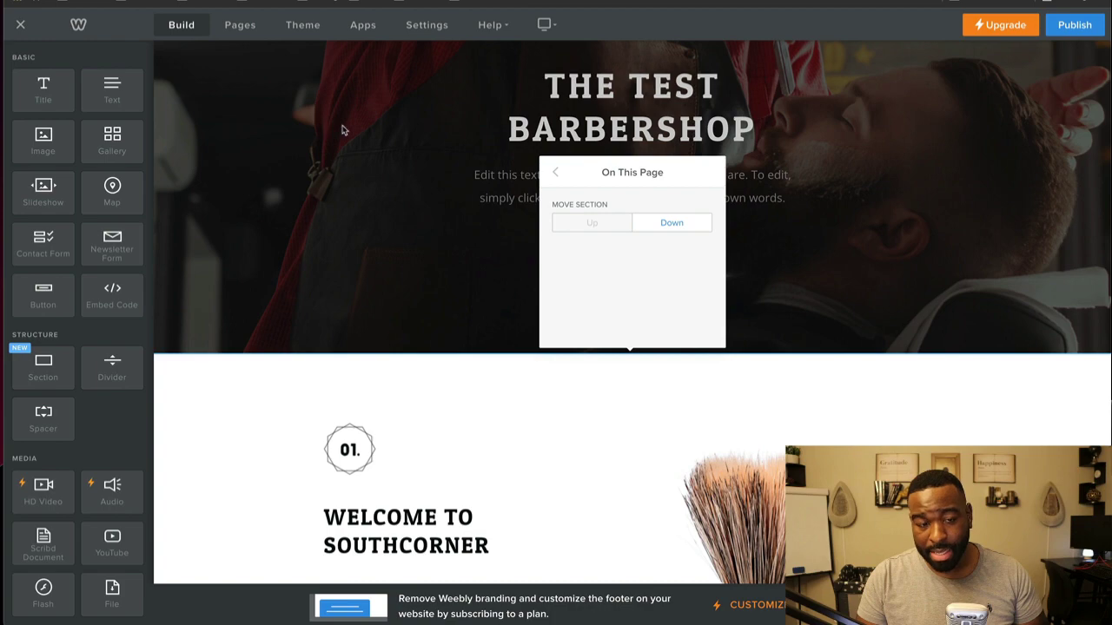
click(661, 225)
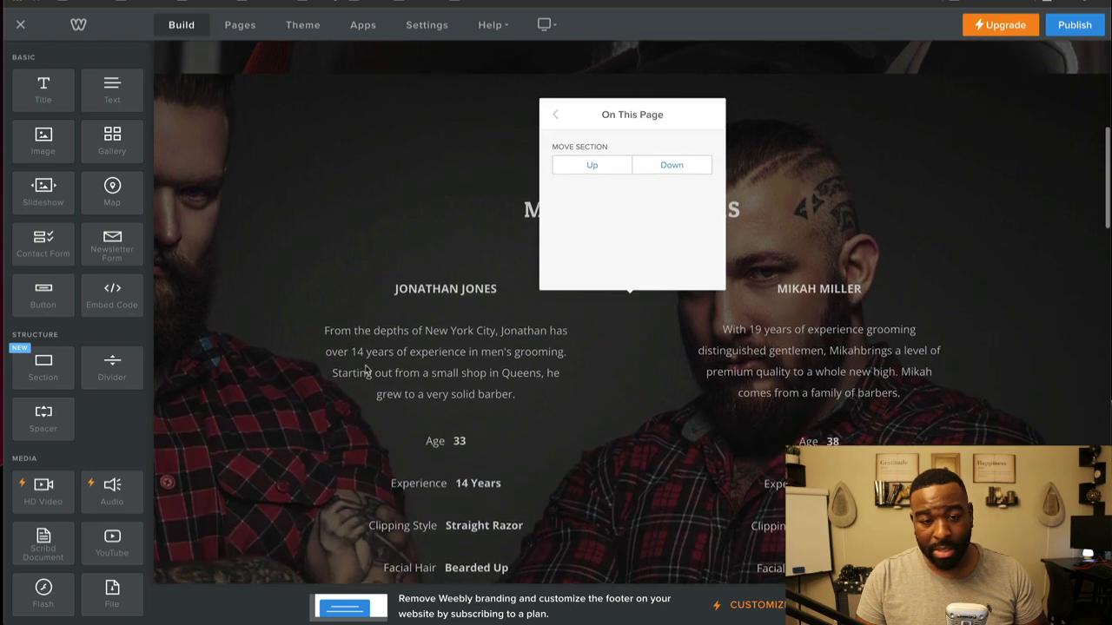
click(592, 165)
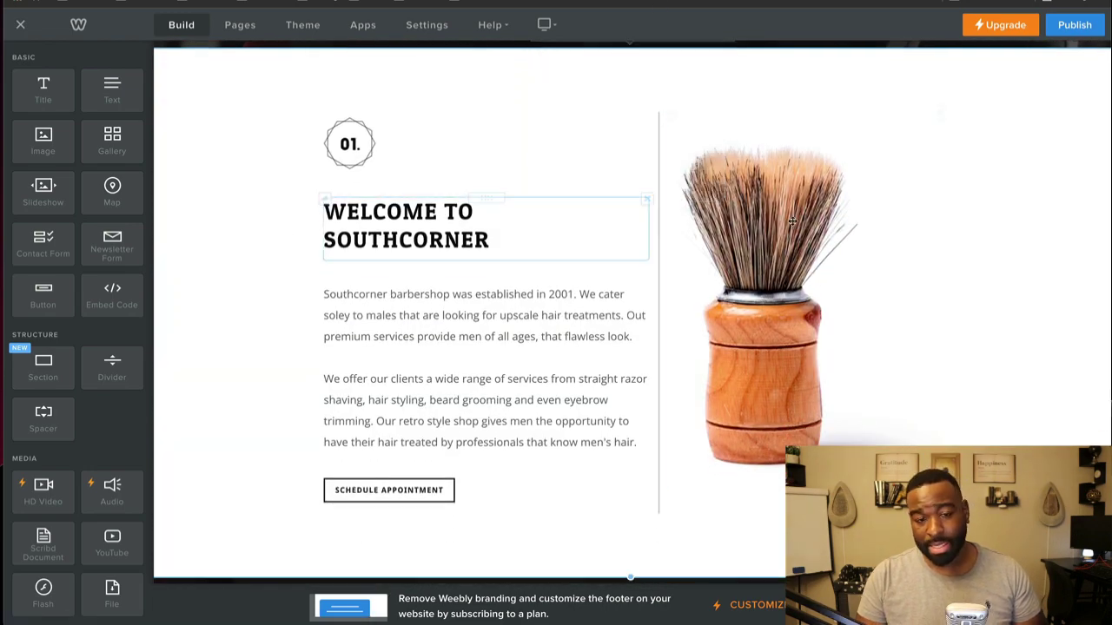
Step: Select the container holding the '01.' badge above Welcome to Southcorner and delete it
click(483, 214)
click(354, 149)
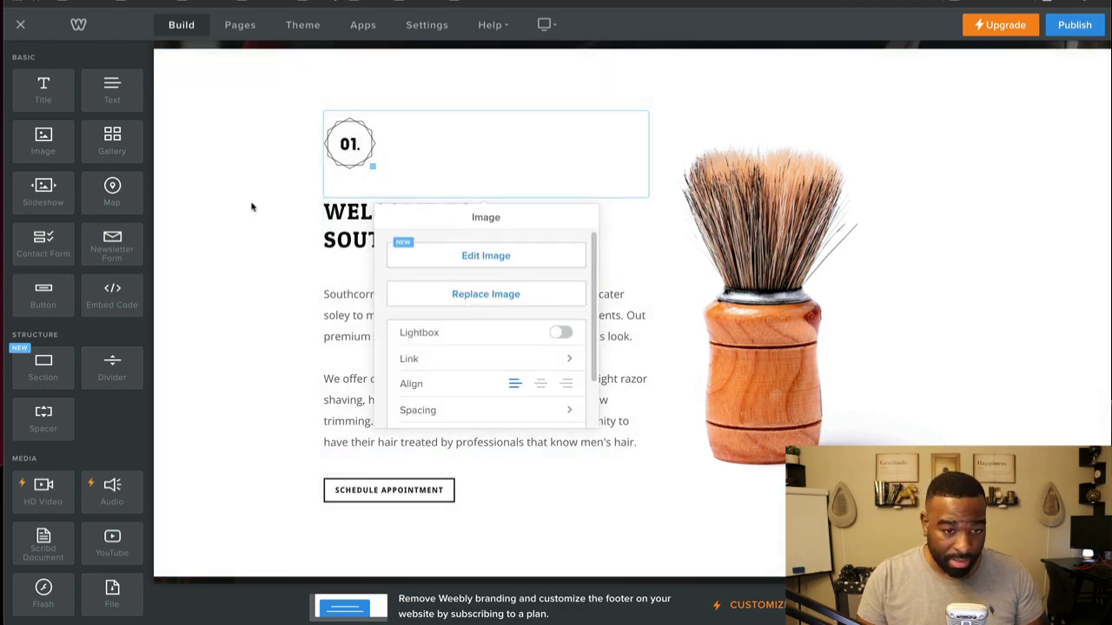
click(264, 182)
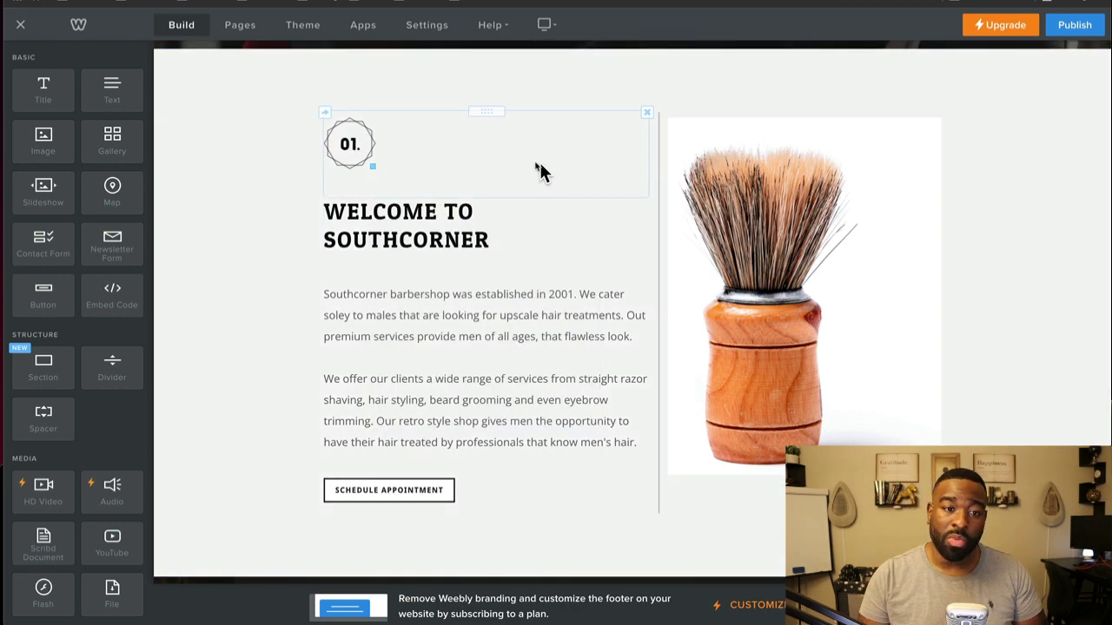
click(348, 153)
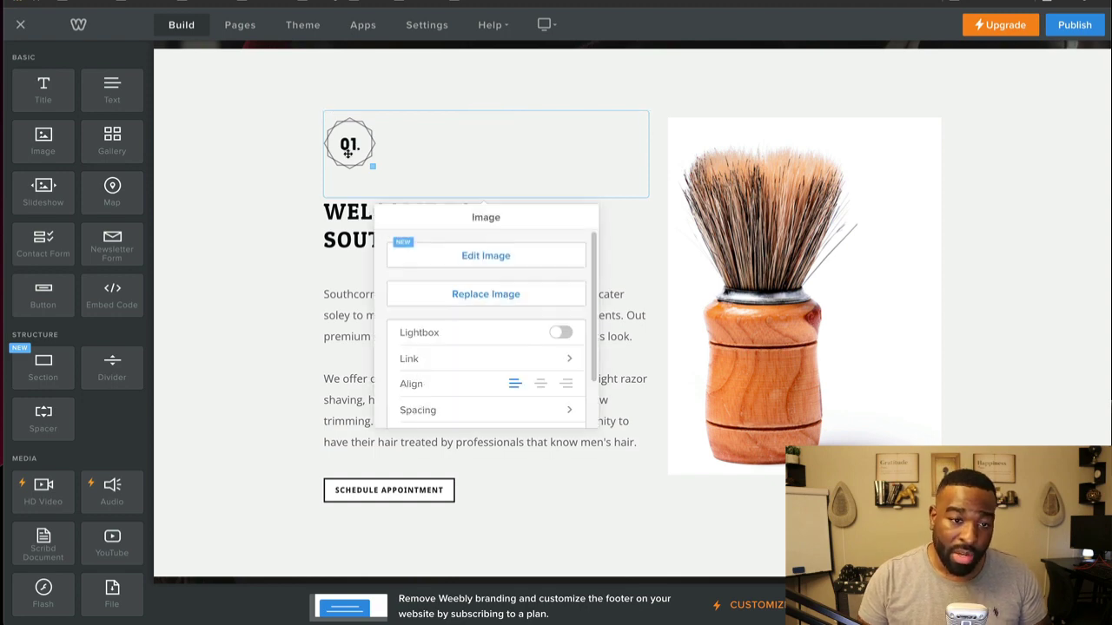
click(304, 174)
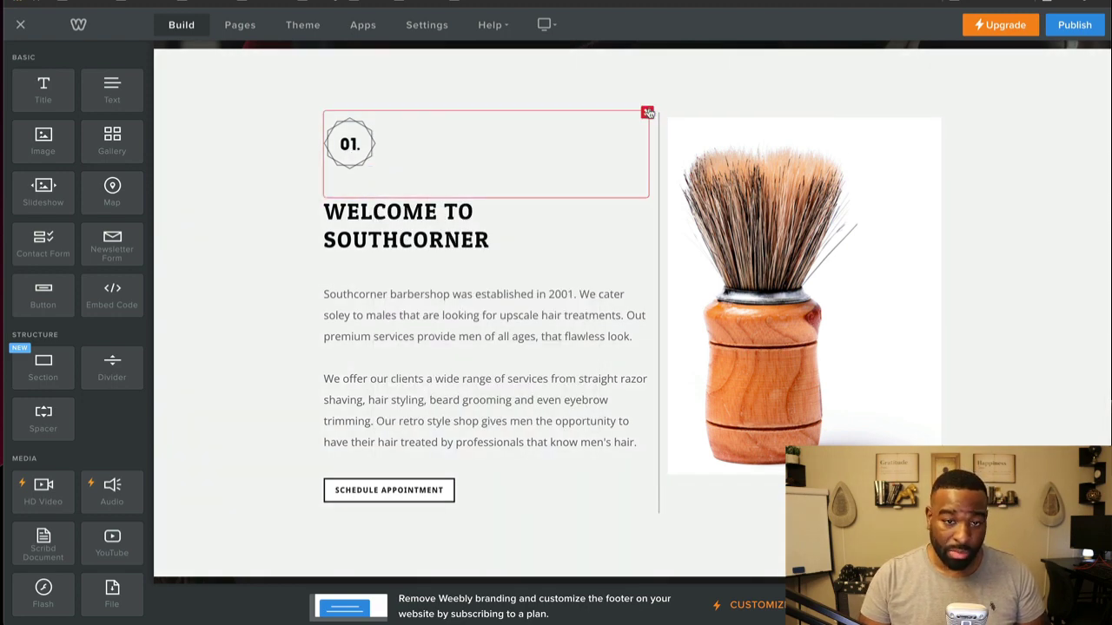
click(647, 114)
click(639, 75)
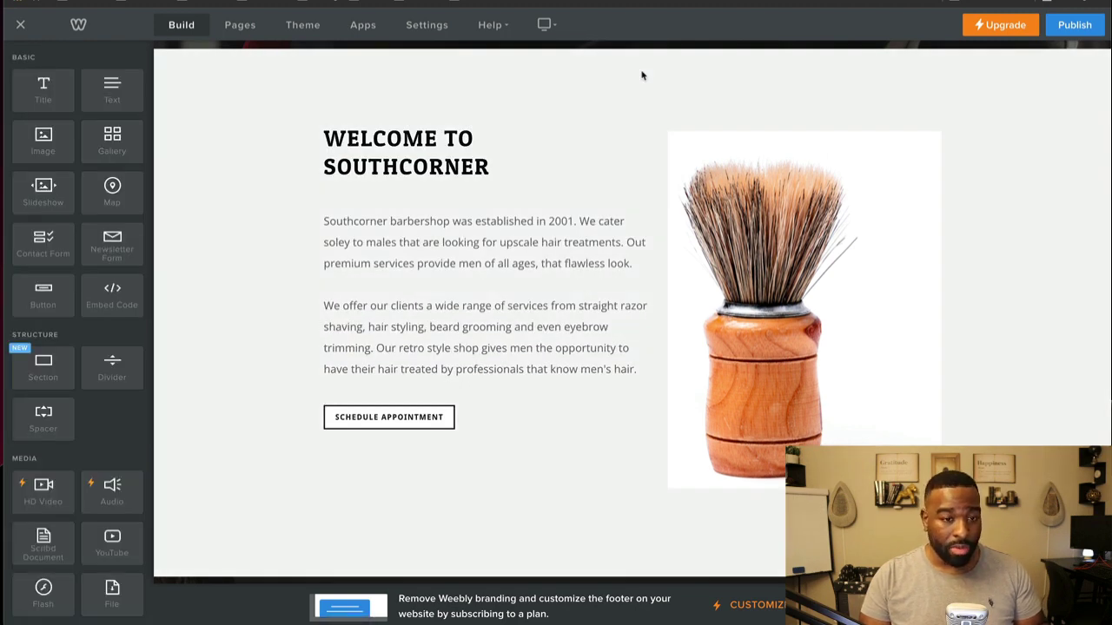
scroll(566, 231, up, 1)
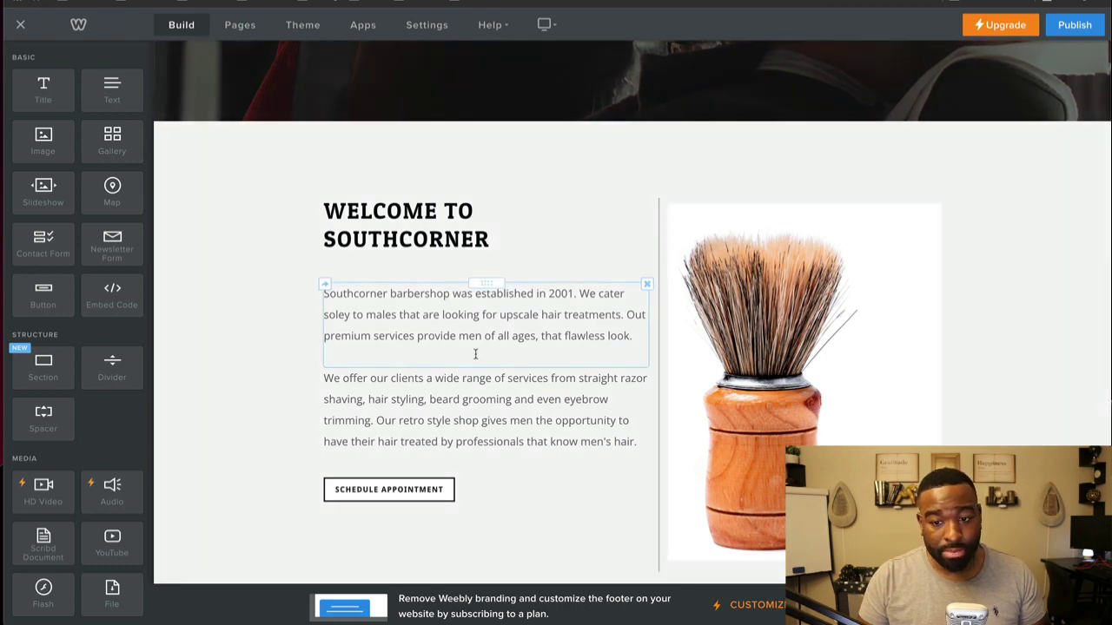
Step: Open General settings showing the Test Barbers title, Business category and SSL enabled
scroll(255, 315, up, 3)
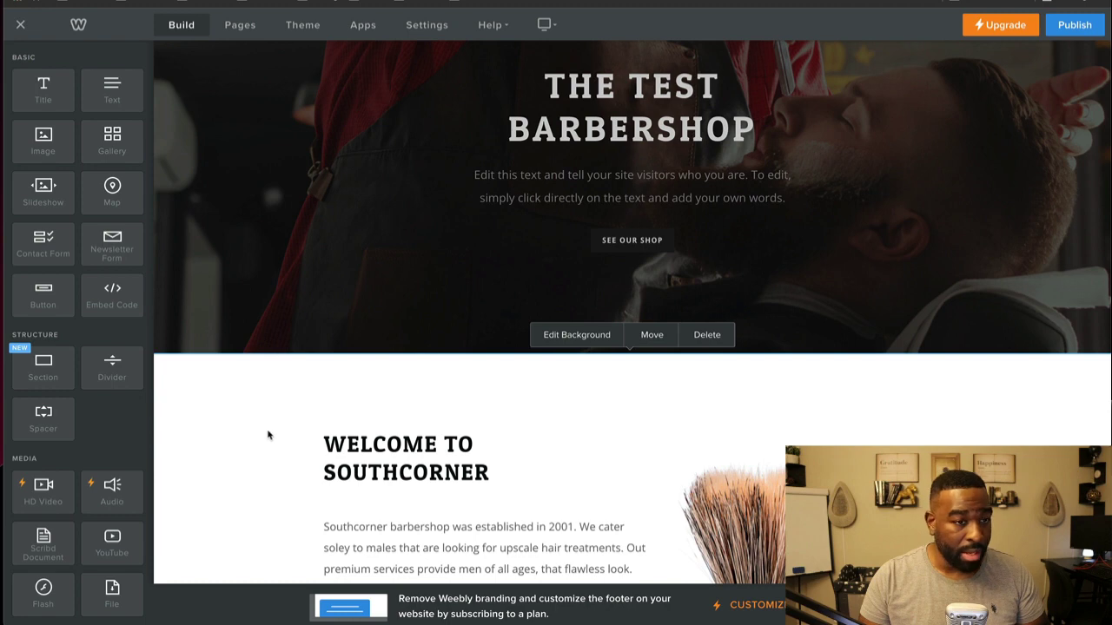
scroll(73, 497, down, 5)
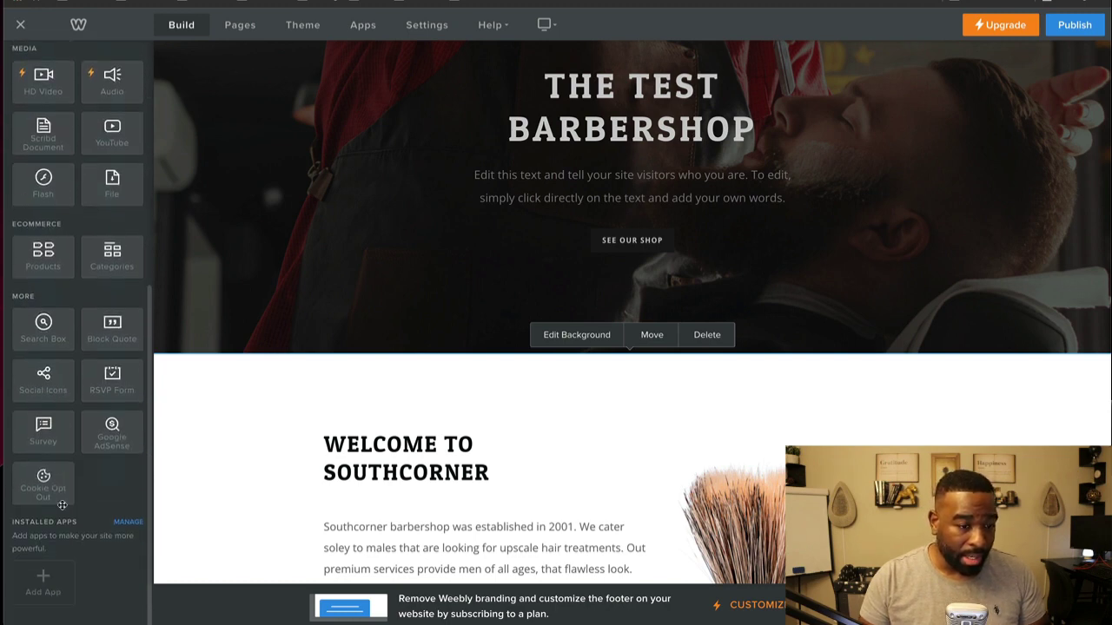
scroll(65, 502, up, 5)
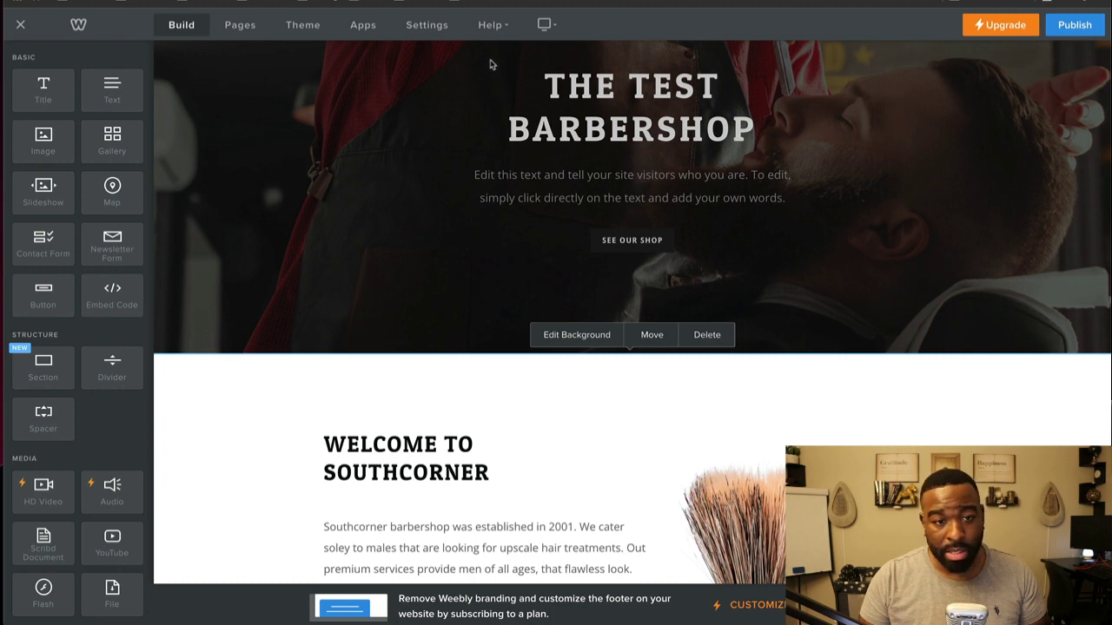
click(409, 26)
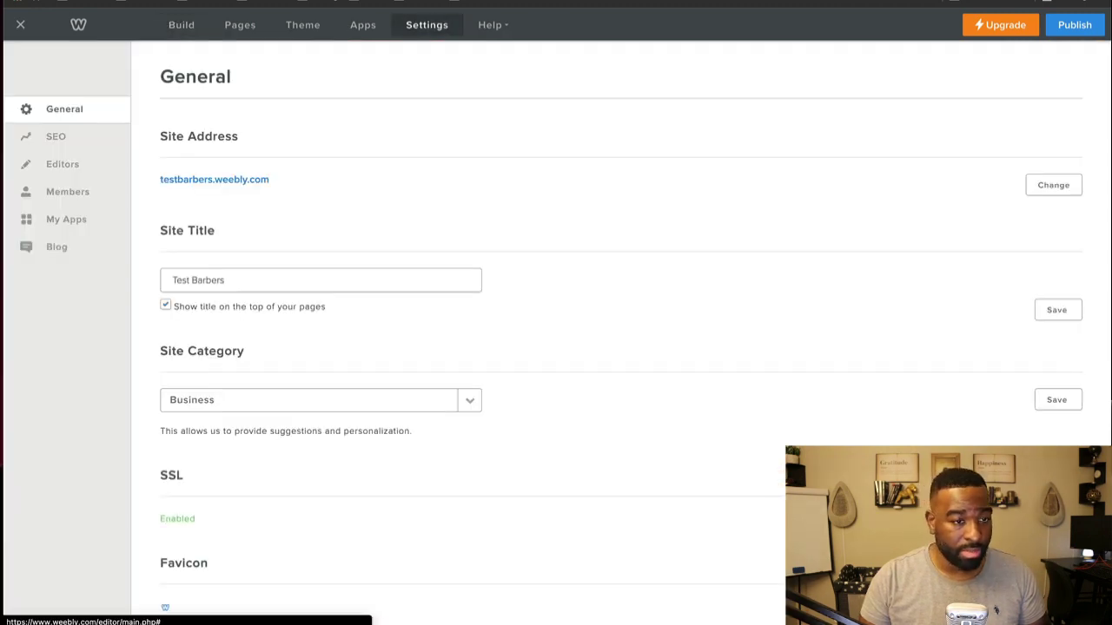
Step: Return to the editor and briefly click into the WELCOME TO SOUTHCORNER heading
click(24, 25)
scroll(392, 278, down, 3)
right_click(349, 304)
click(246, 306)
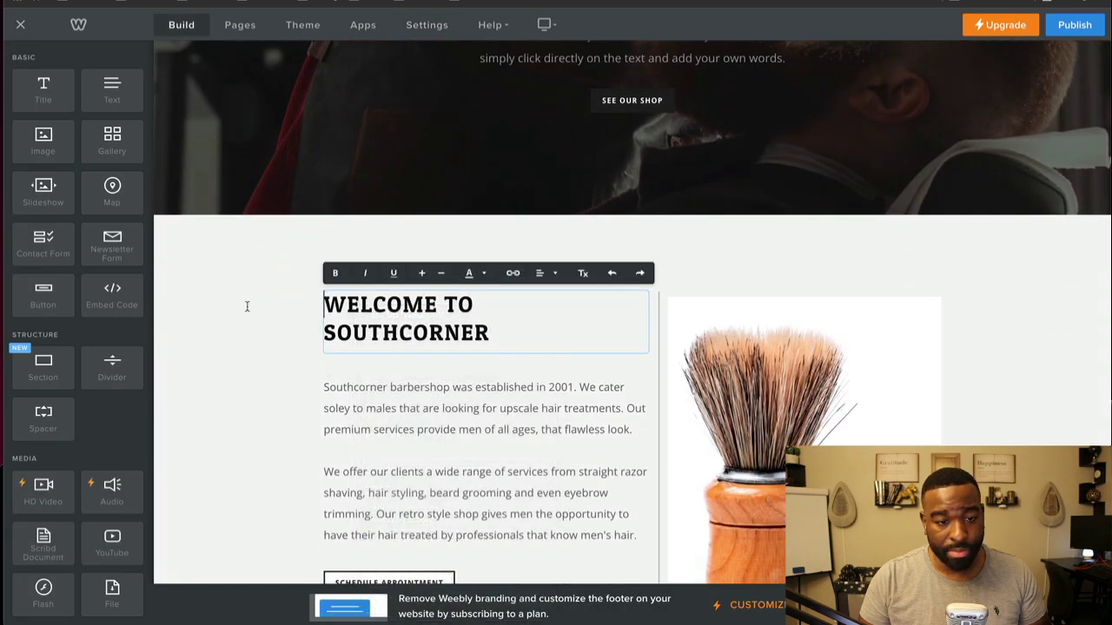
right_click(233, 298)
click(218, 269)
click(218, 268)
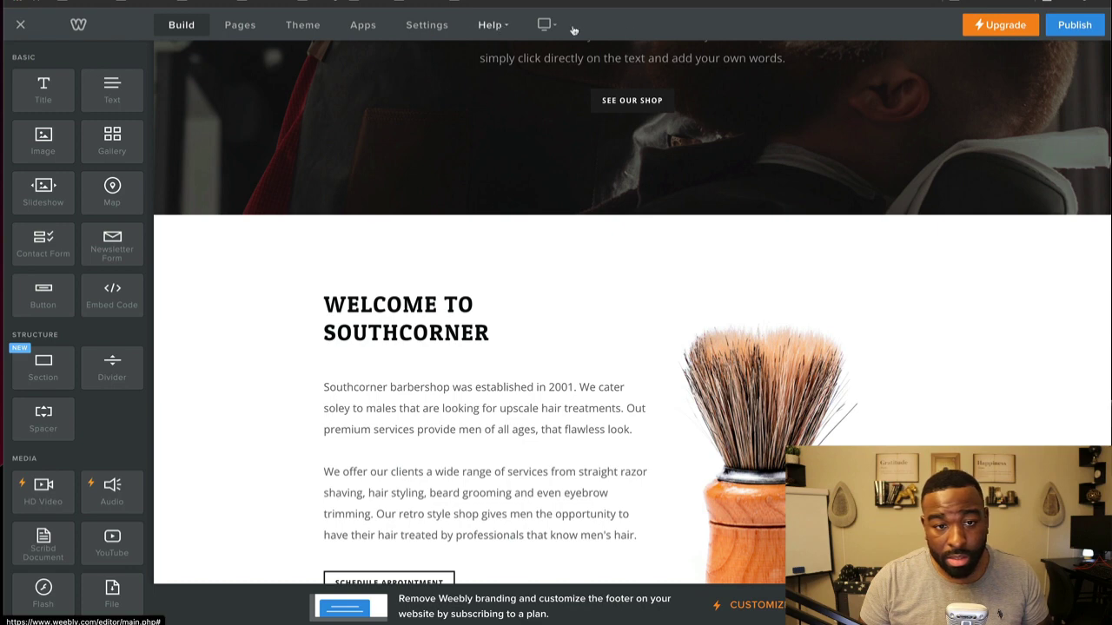
Step: Check the desktop/mobile view choice and scroll to the Welcome to Southcorner section
click(543, 25)
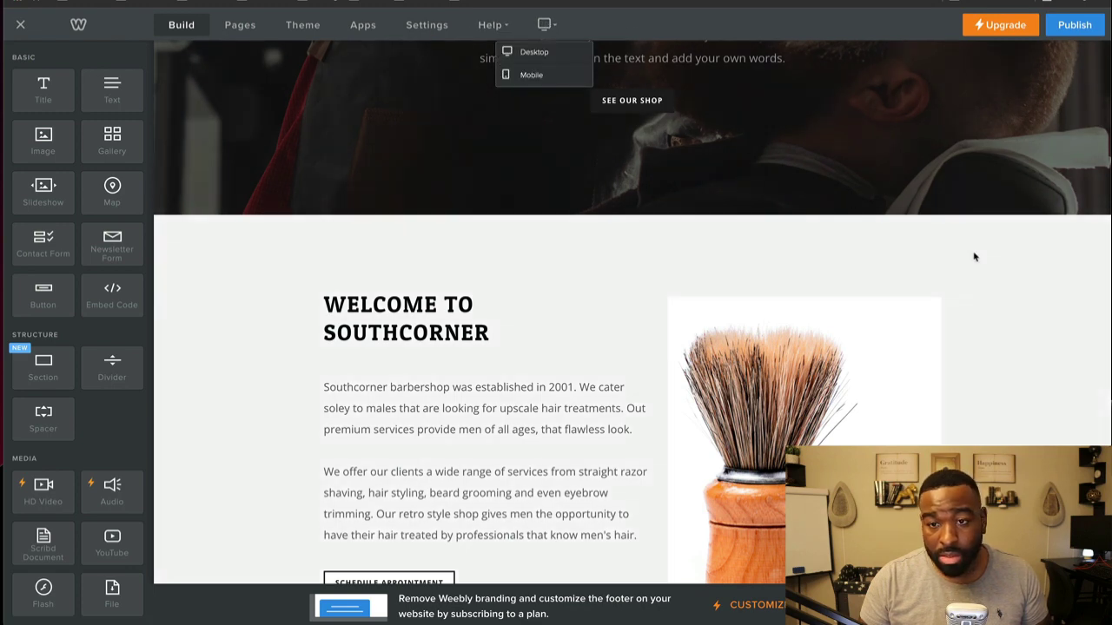
scroll(492, 335, up, 2)
scroll(353, 392, down, 3)
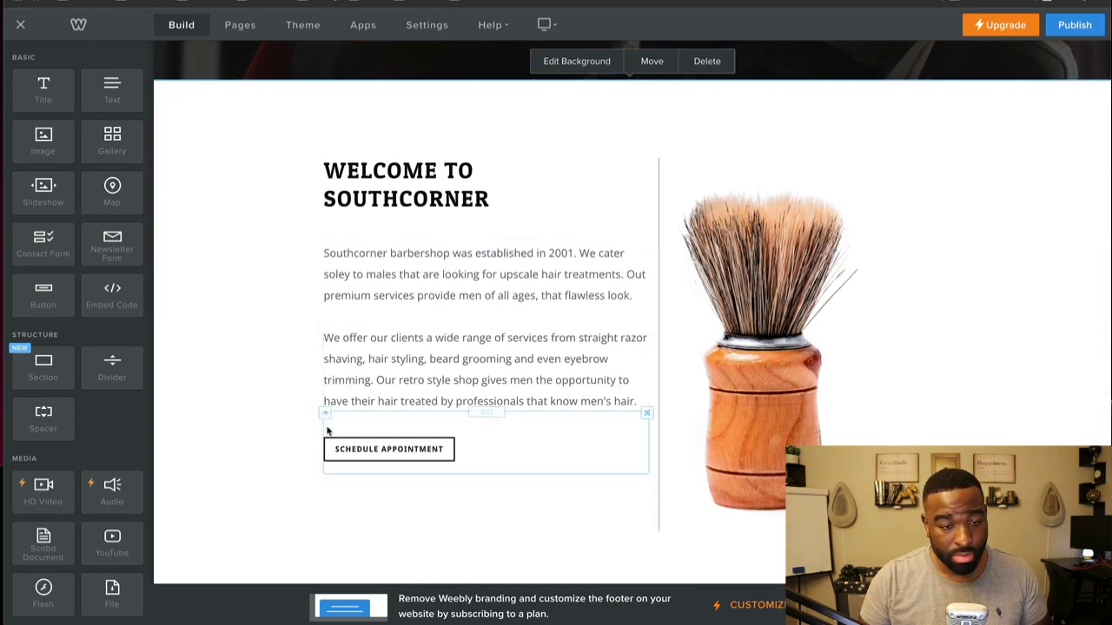
scroll(329, 434, down, 4)
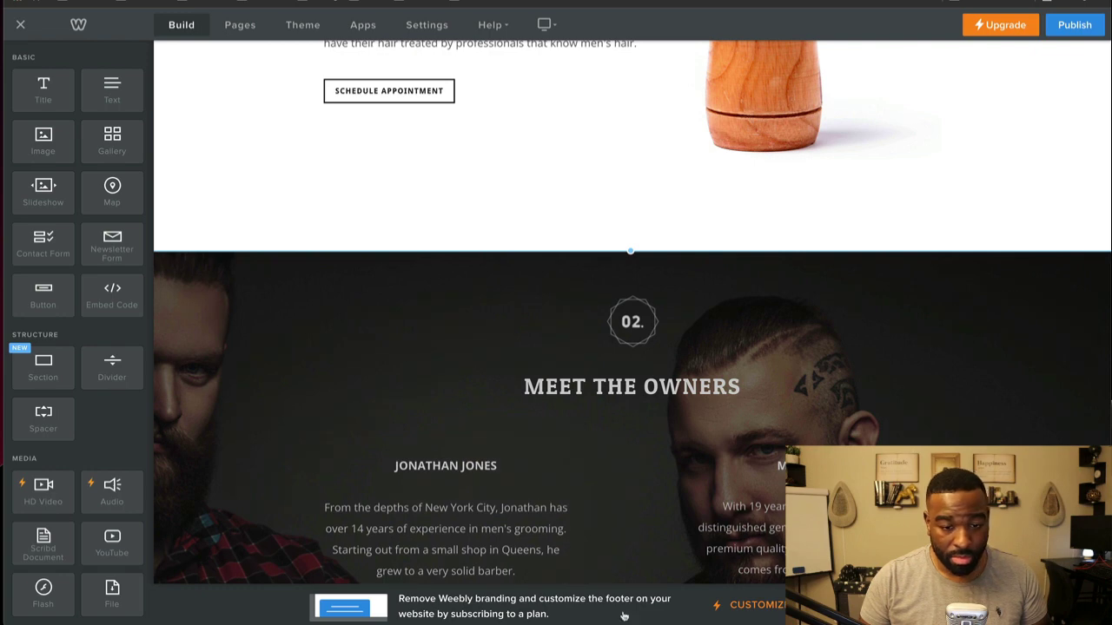
scroll(595, 606, down, 3)
scroll(120, 471, down, 5)
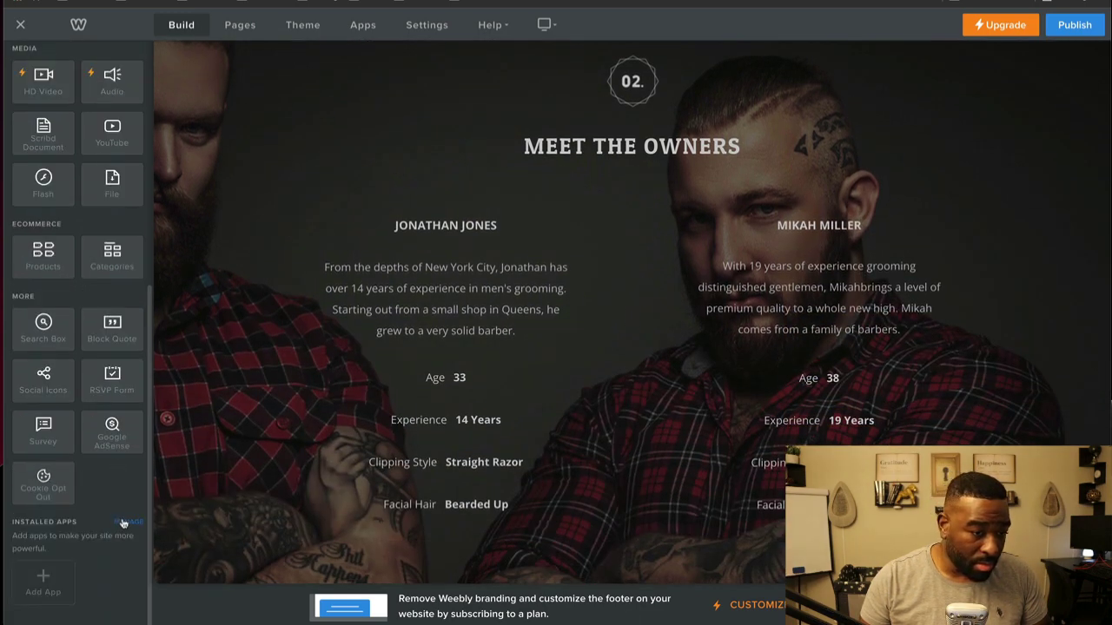
scroll(138, 368, up, 5)
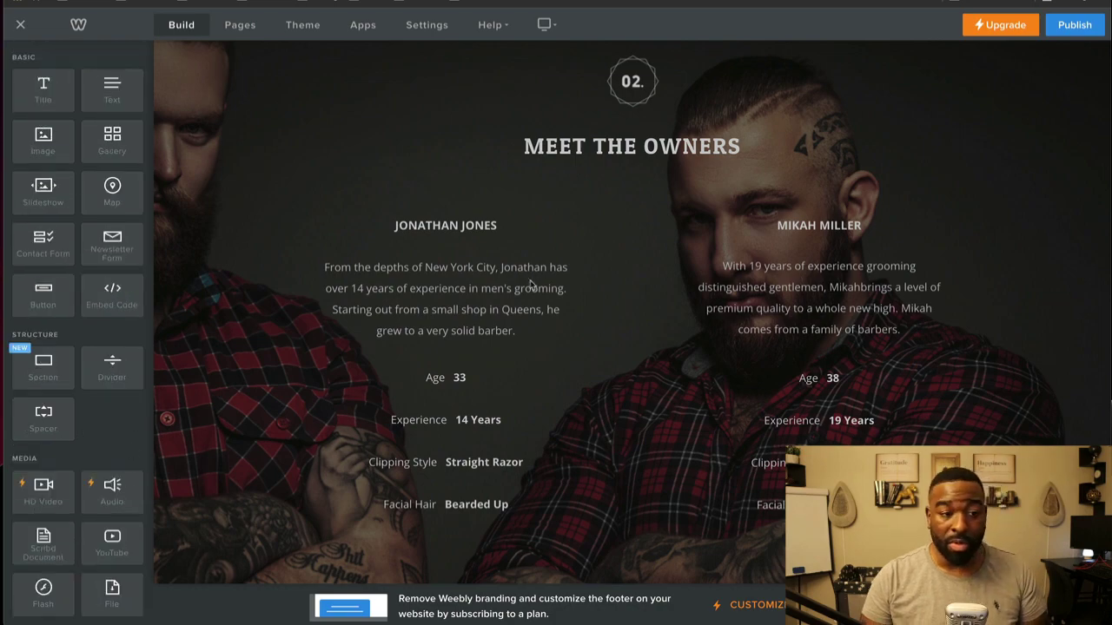
scroll(528, 288, up, 10)
scroll(533, 287, down, 3)
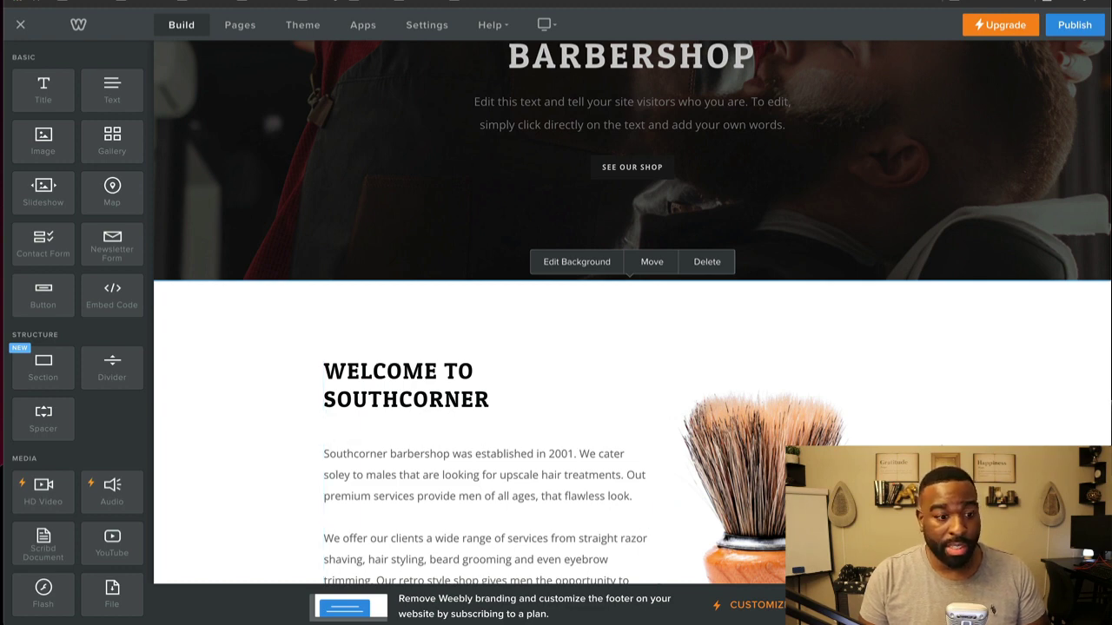
scroll(106, 443, down, 5)
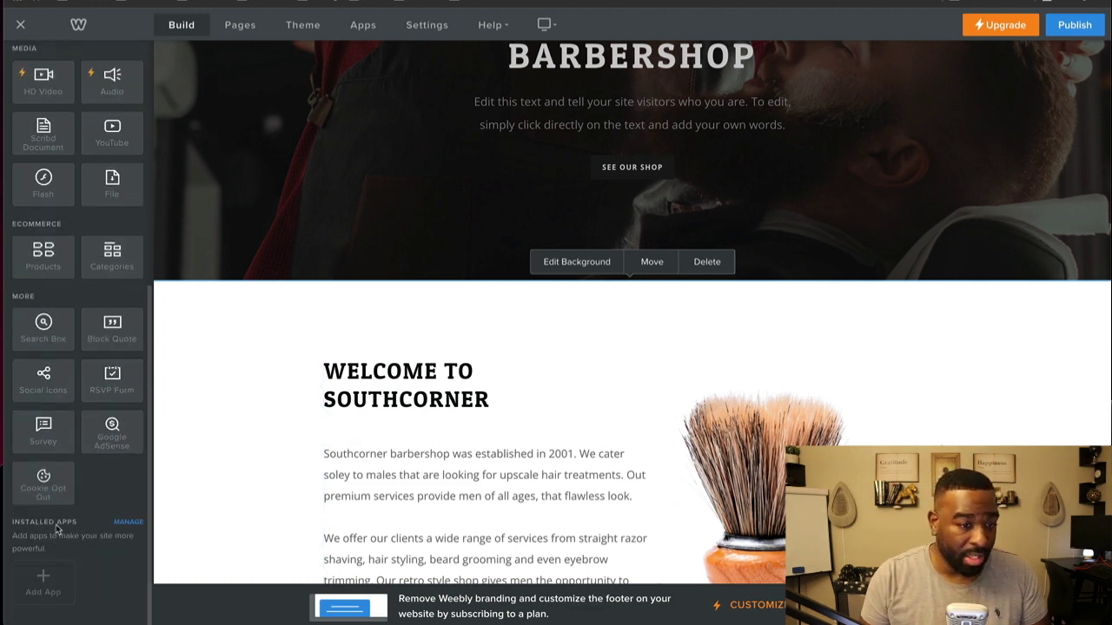
scroll(58, 525, up, 5)
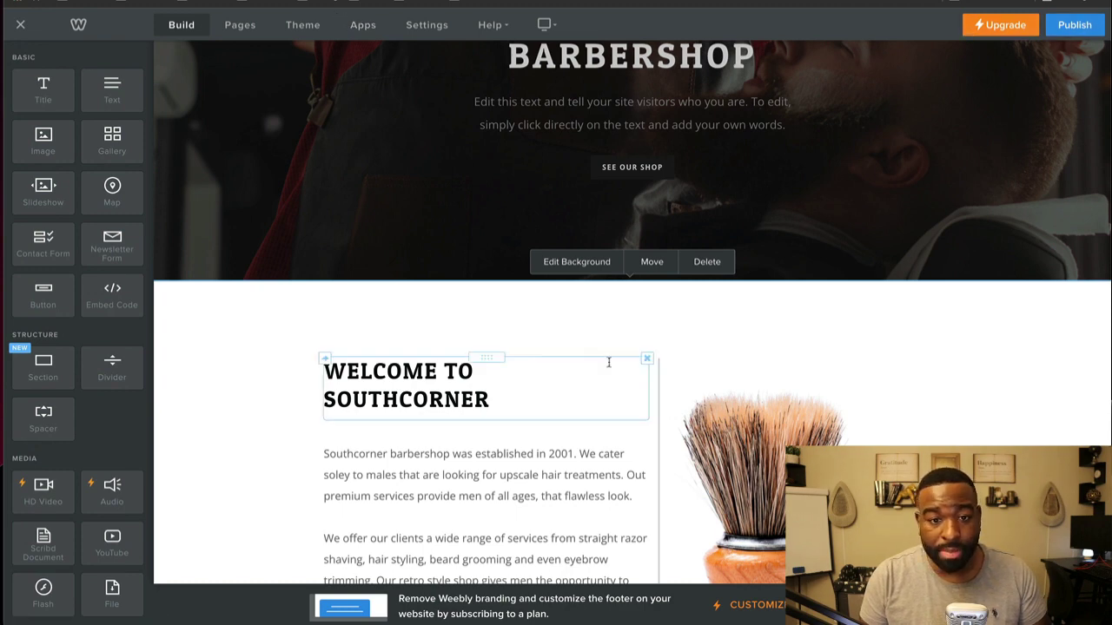
right_click(463, 332)
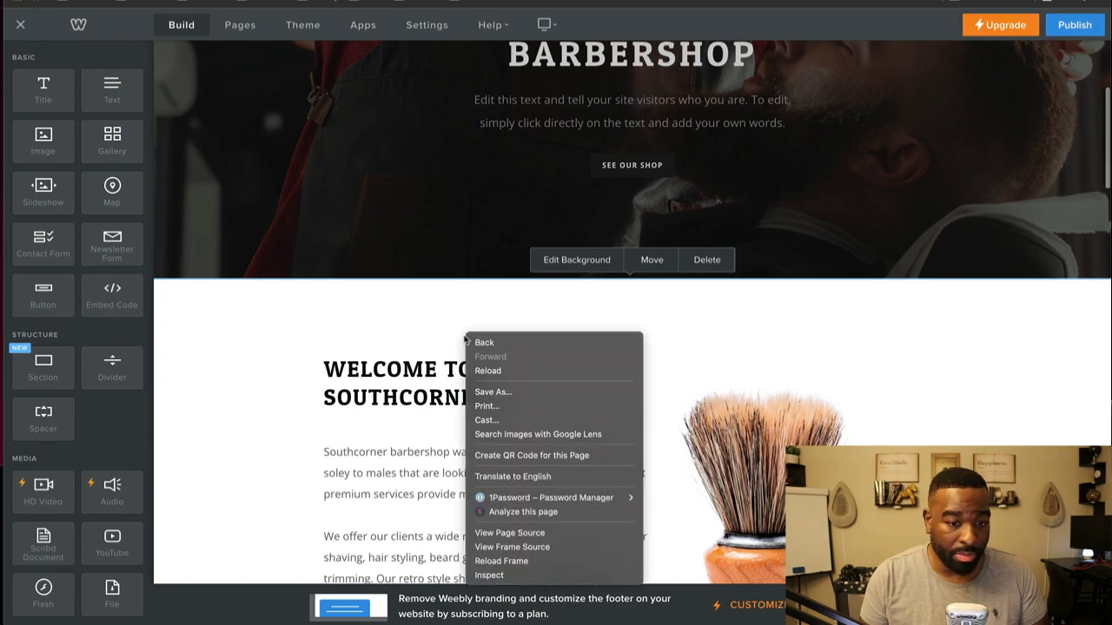
click(257, 340)
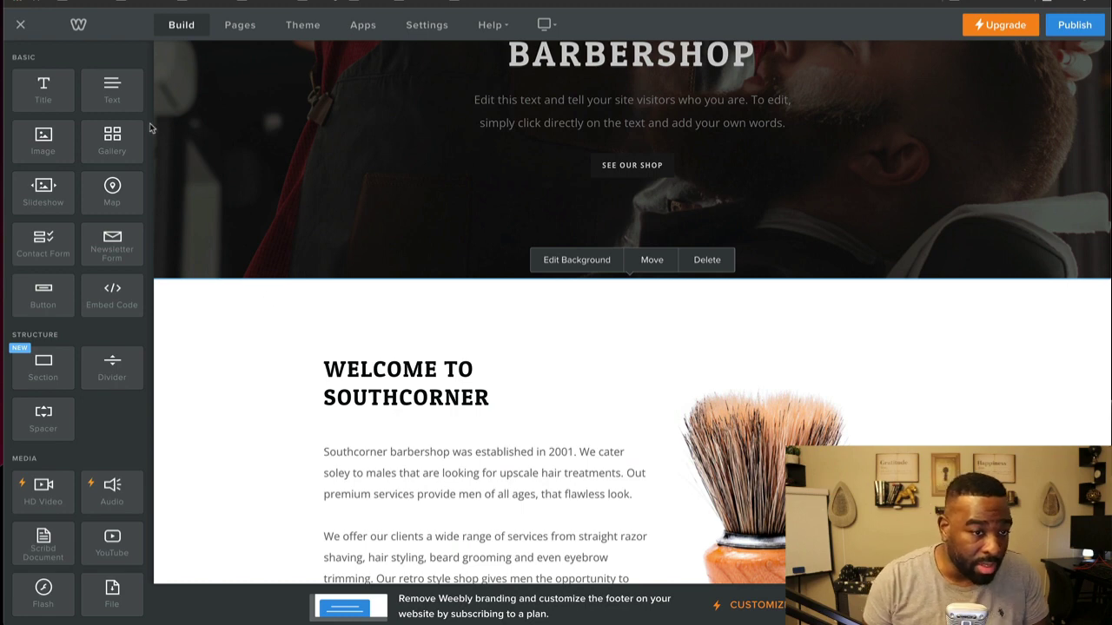
scroll(75, 219, down, 2)
scroll(78, 214, down, 5)
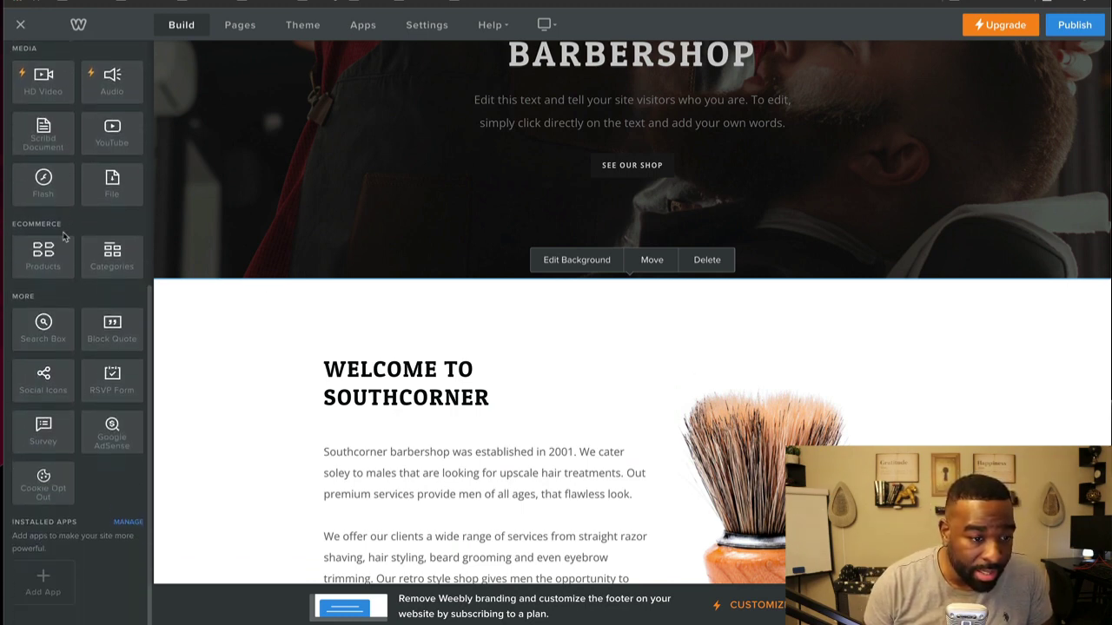
scroll(63, 233, up, 6)
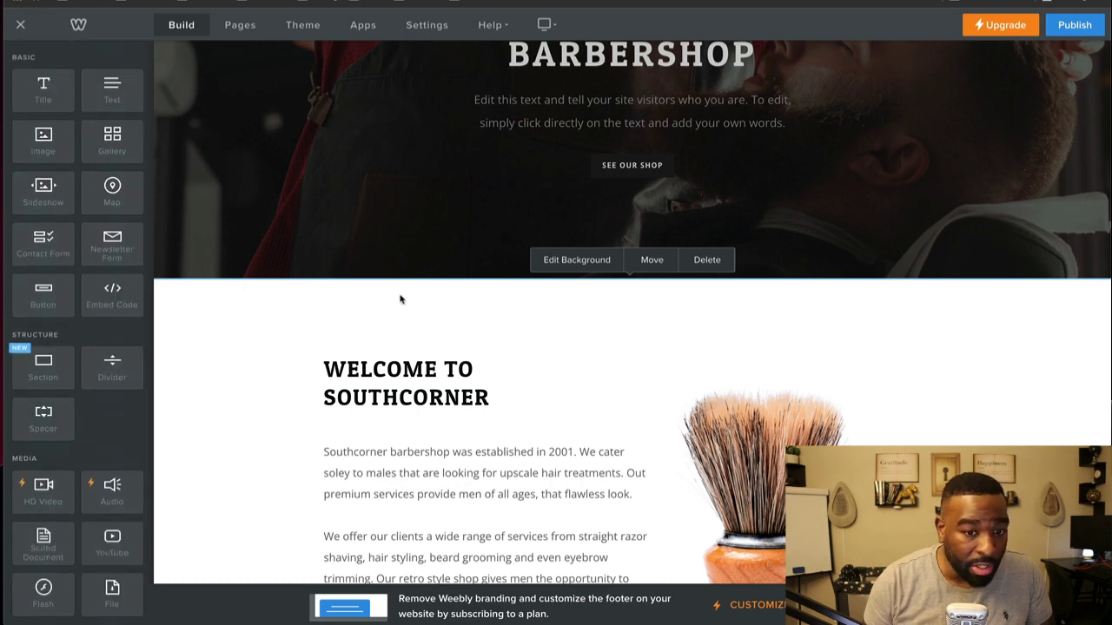
scroll(400, 300, down, 3)
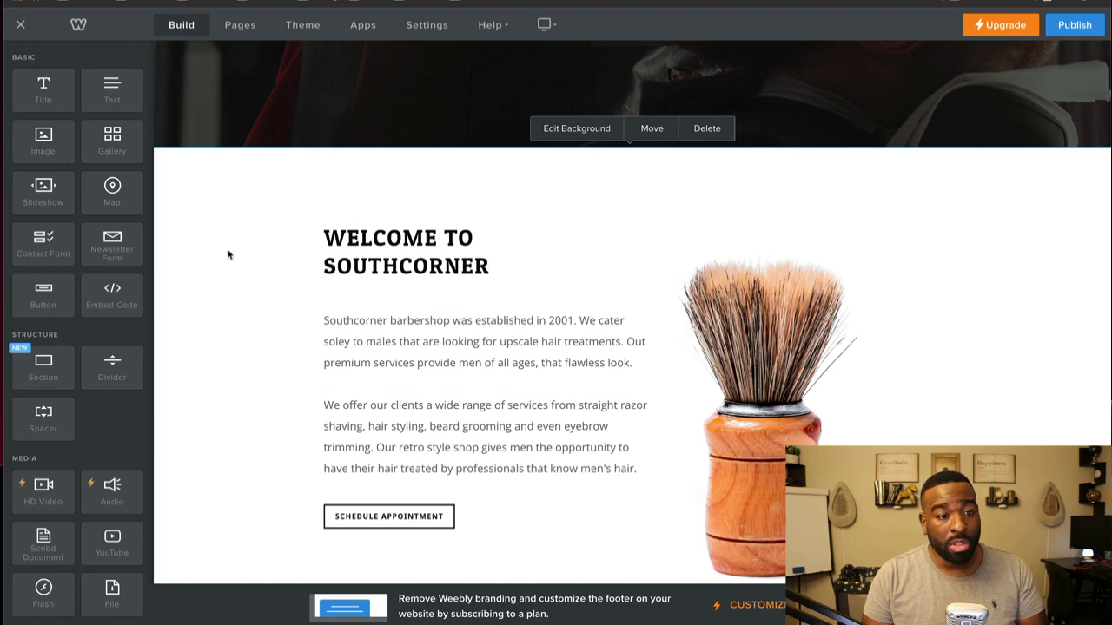
scroll(85, 191, down, 5)
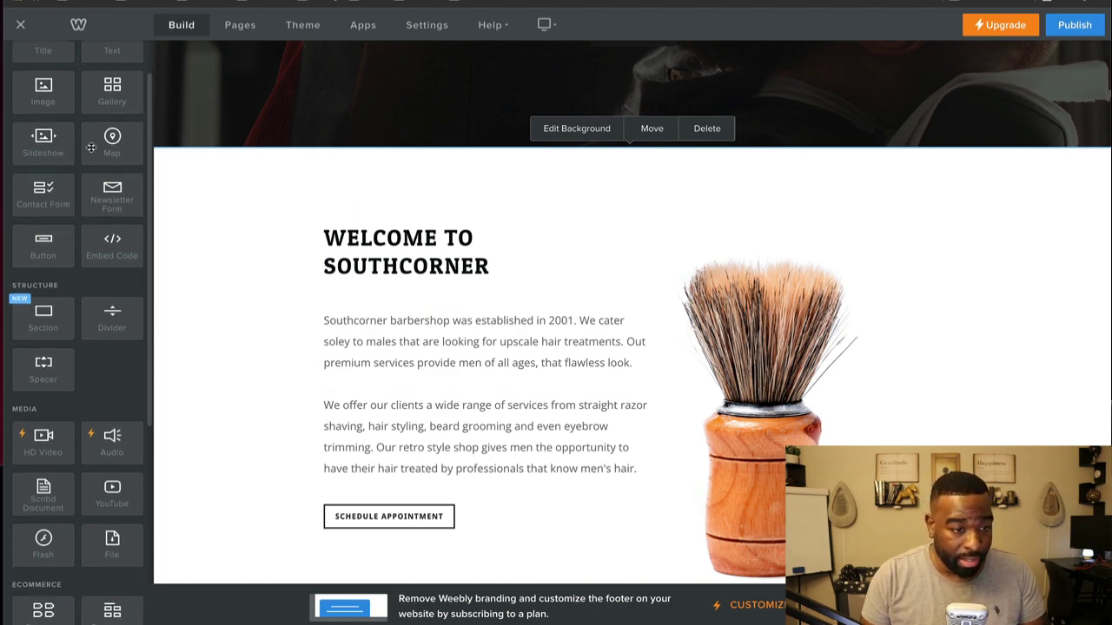
scroll(66, 471, up, 1)
scroll(66, 472, up, 5)
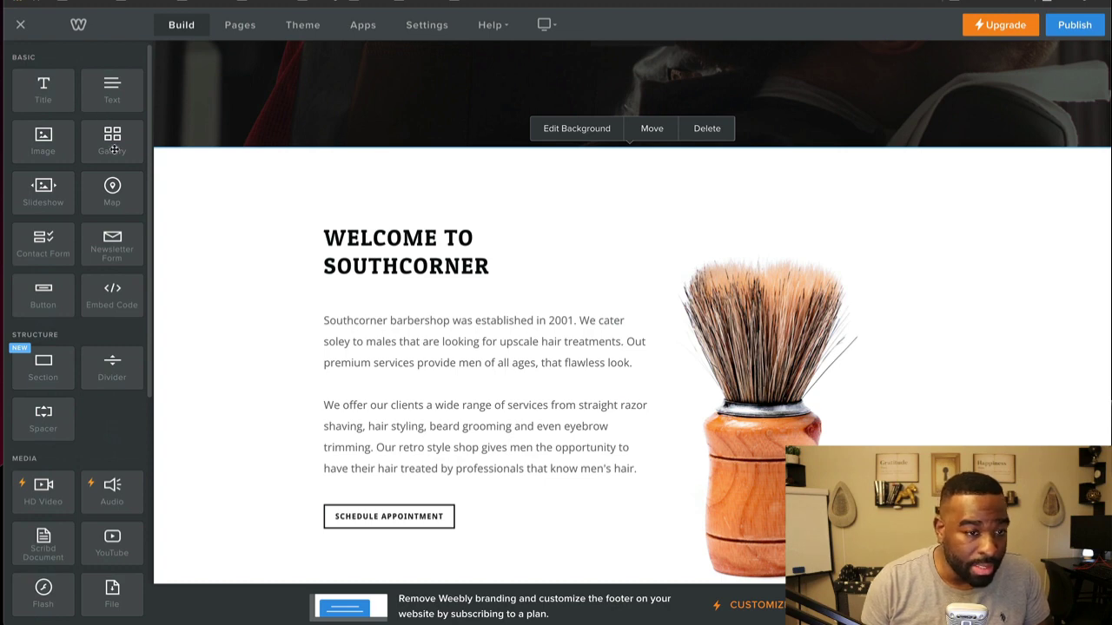
scroll(105, 295, down, 4)
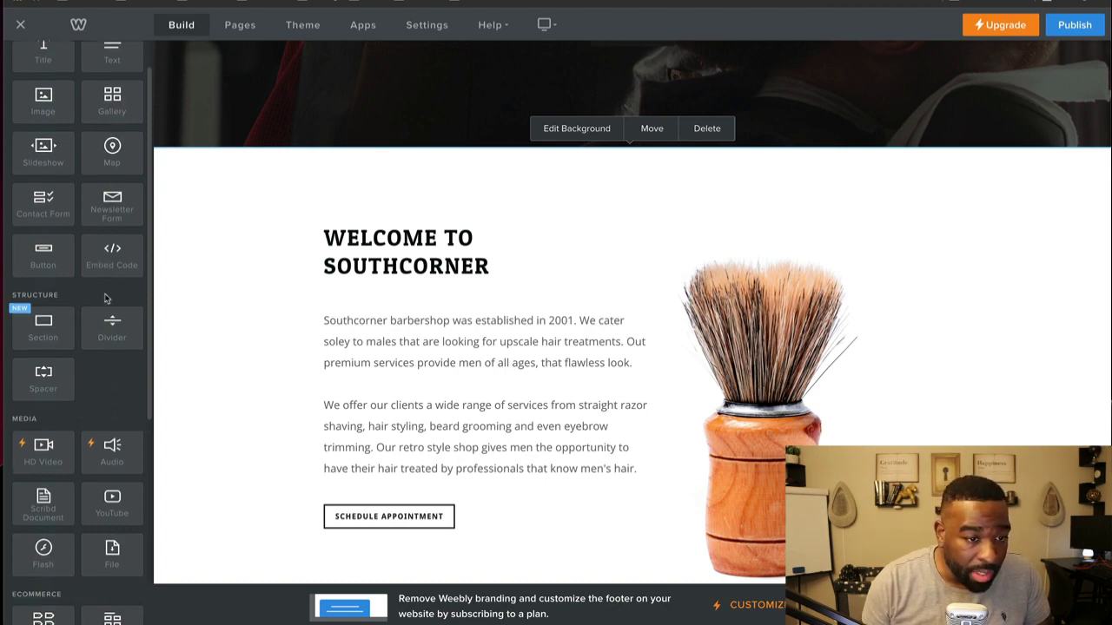
scroll(105, 299, down, 4)
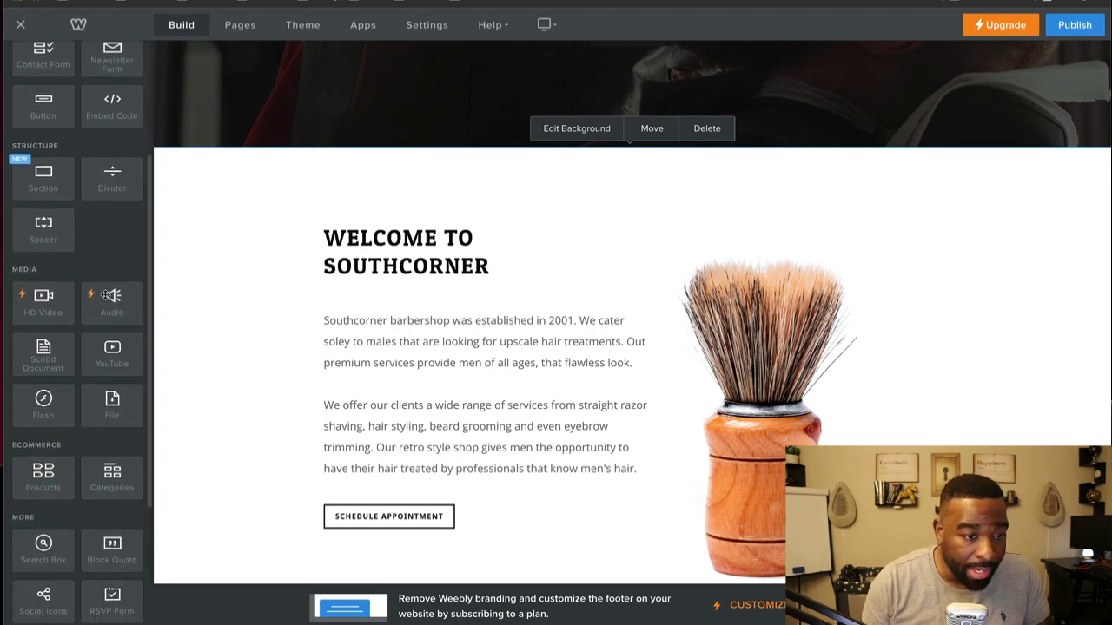
scroll(116, 323, down, 2)
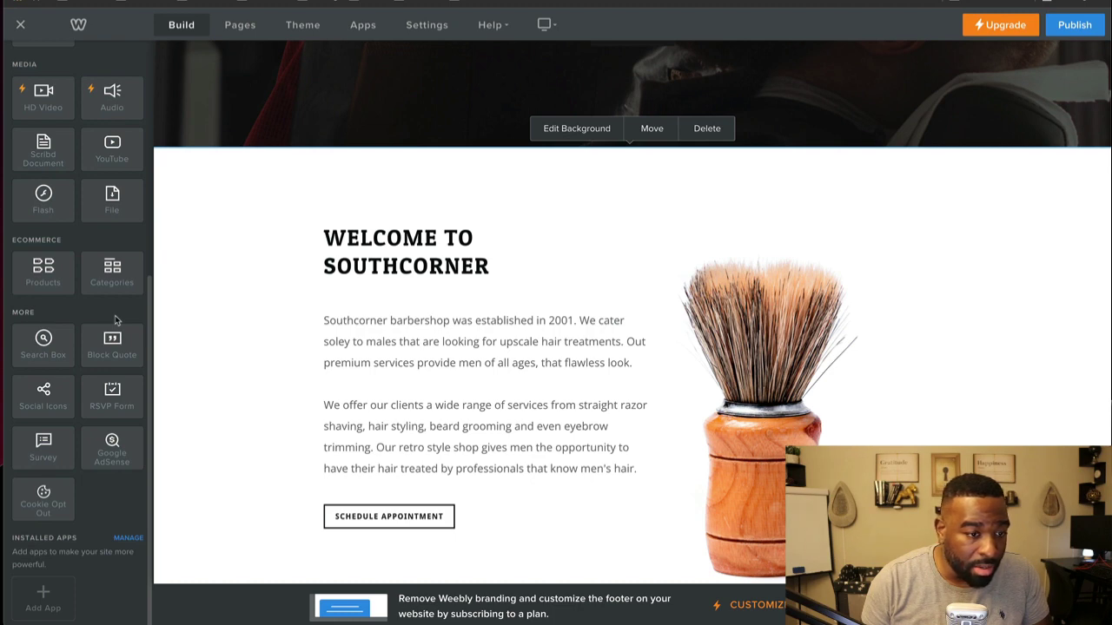
scroll(115, 319, up, 10)
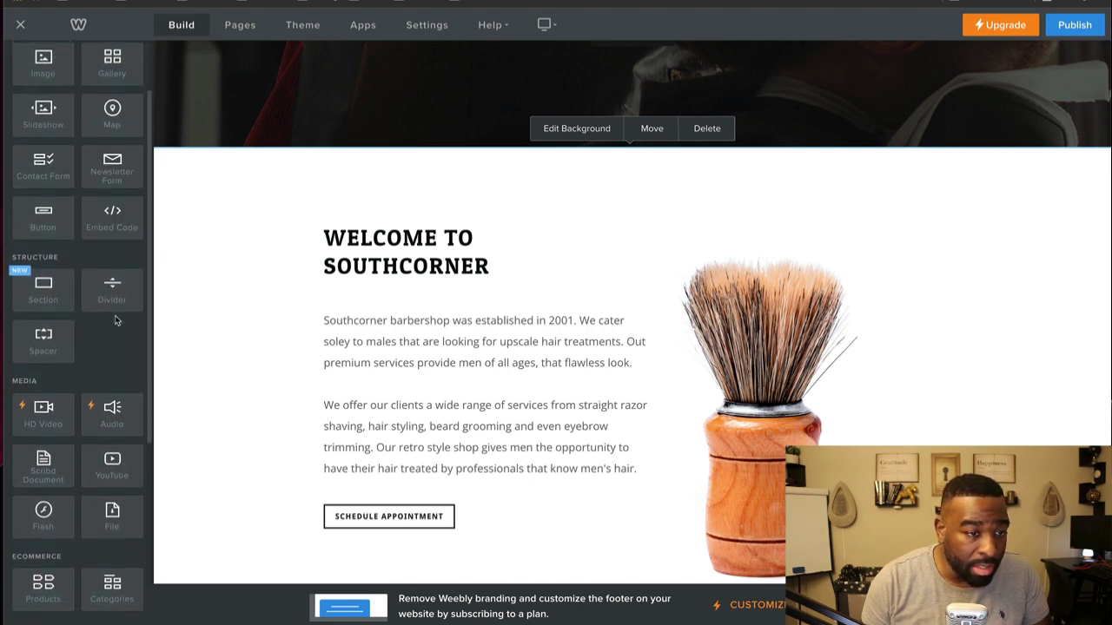
Step: Drop an image block above the welcome heading, then delete it again
drag(43, 138, 512, 225)
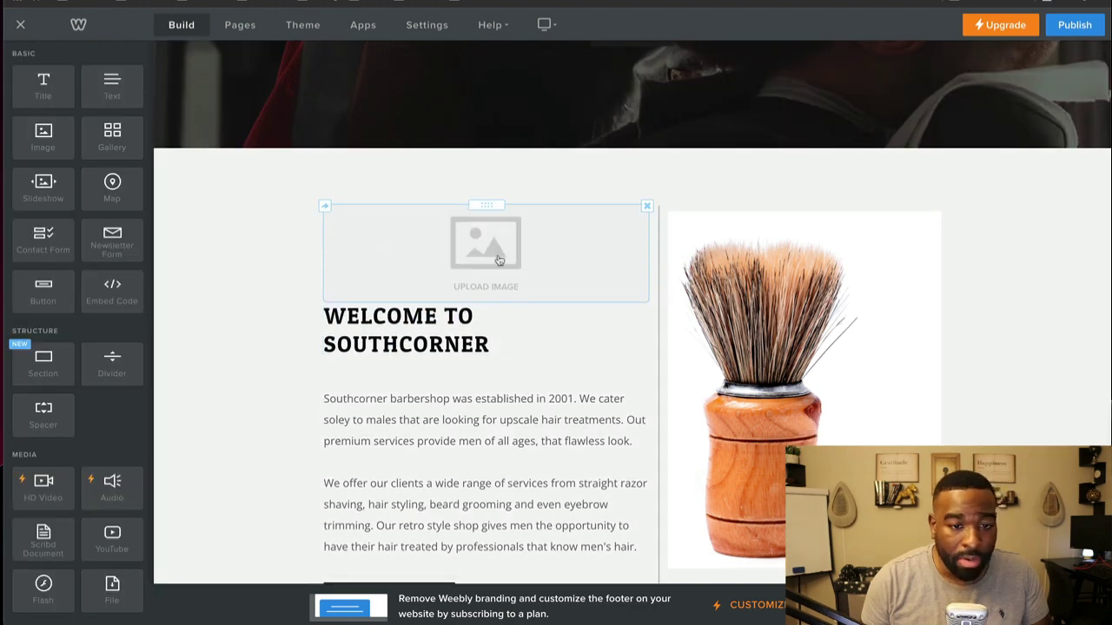
click(647, 206)
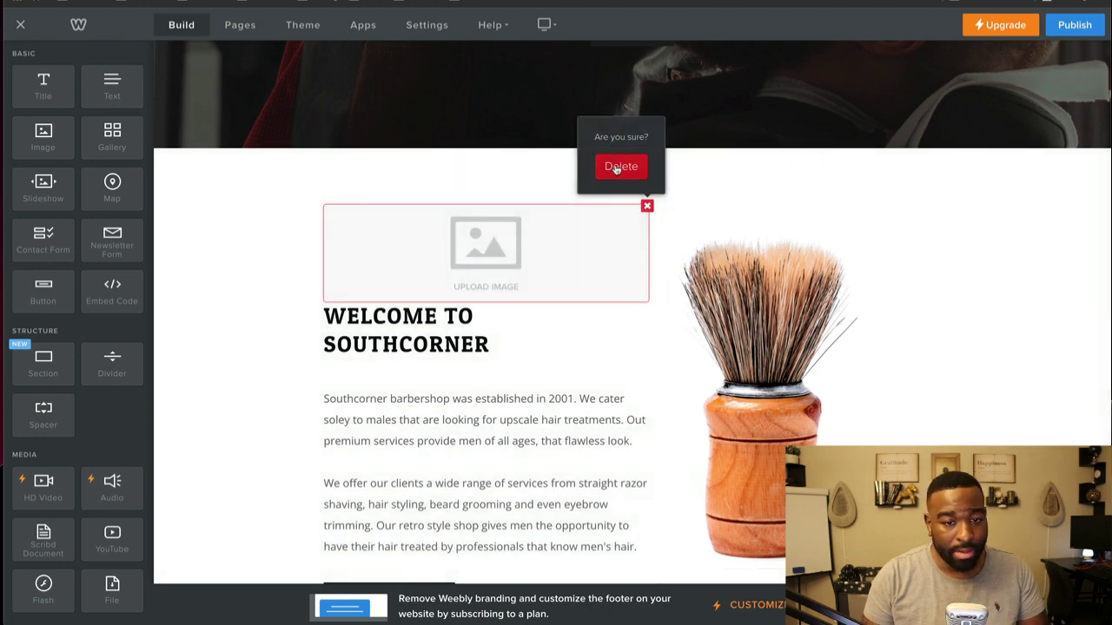
click(618, 168)
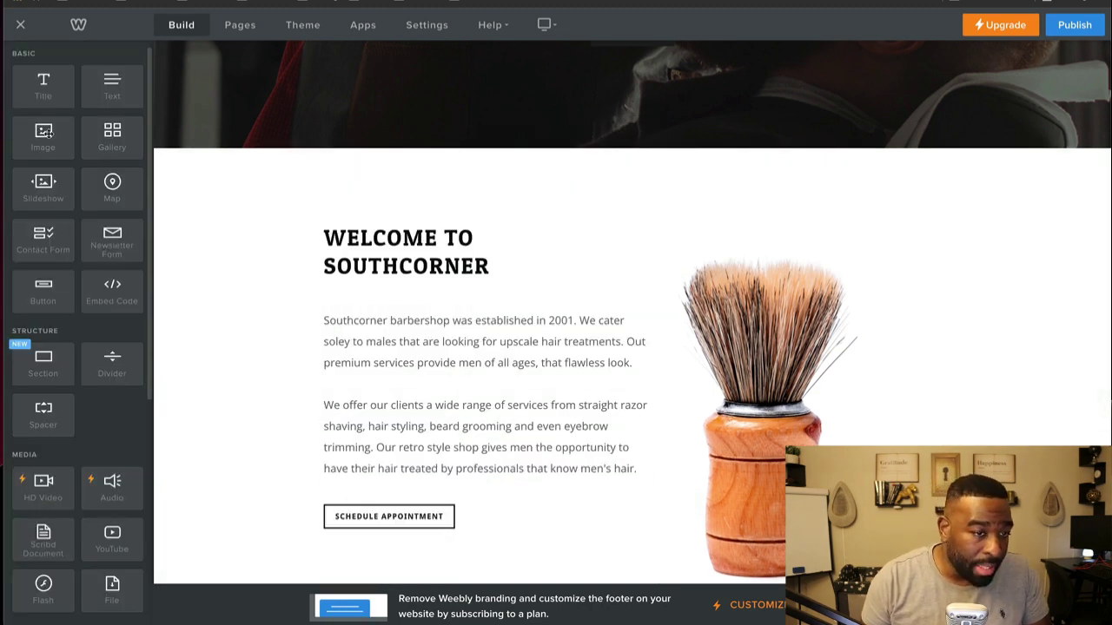
Step: Add another image block, close its online image search, and delete the empty placeholder
drag(45, 132, 434, 233)
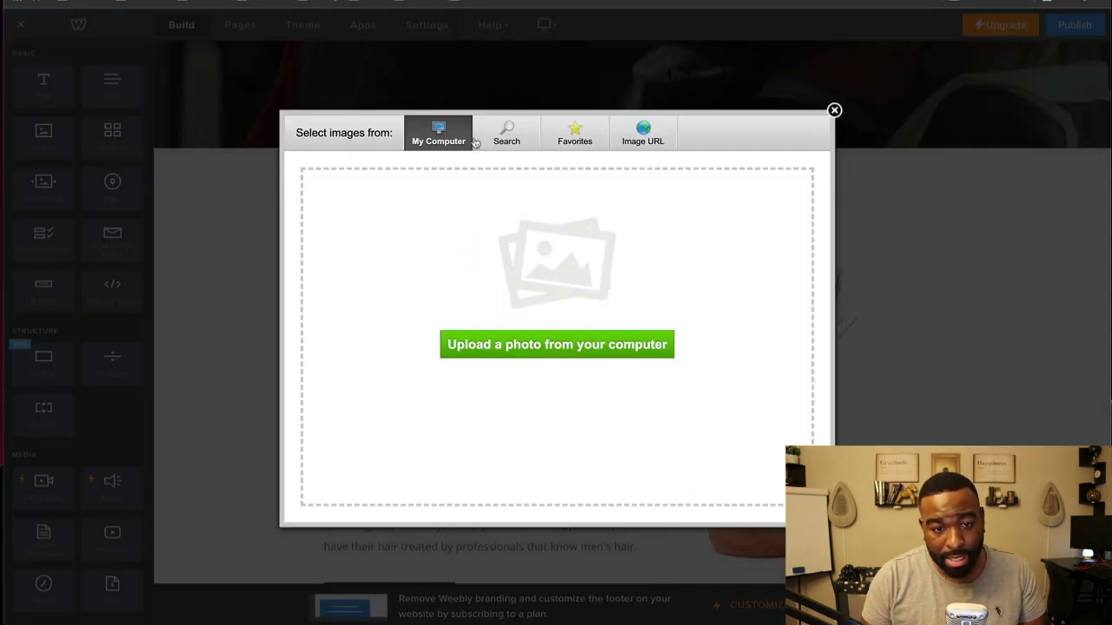
click(509, 141)
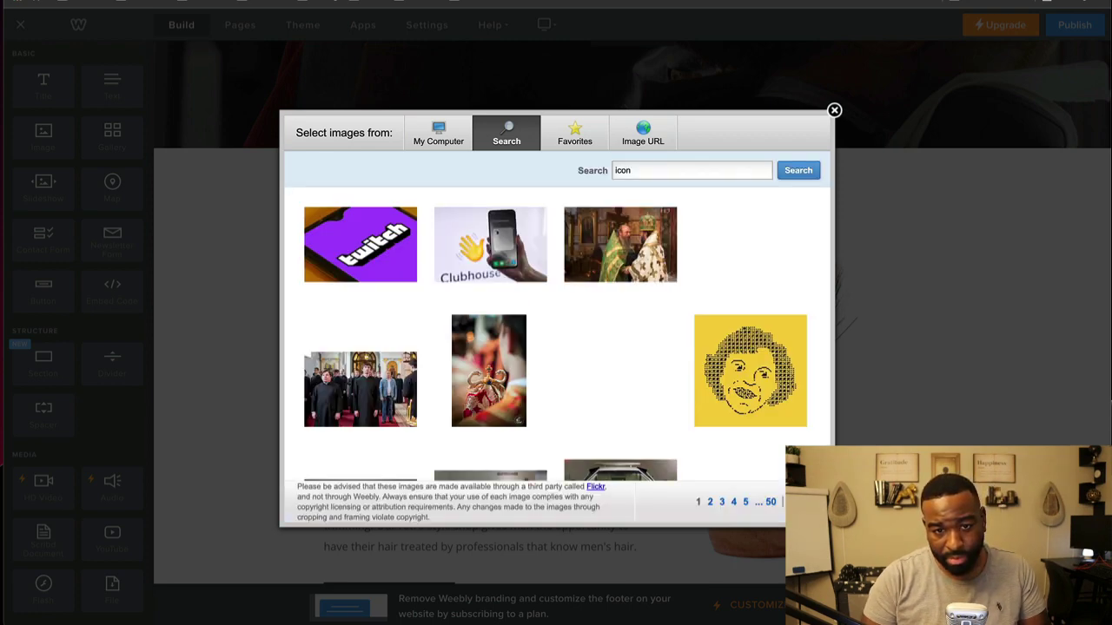
scroll(682, 192, down, 20)
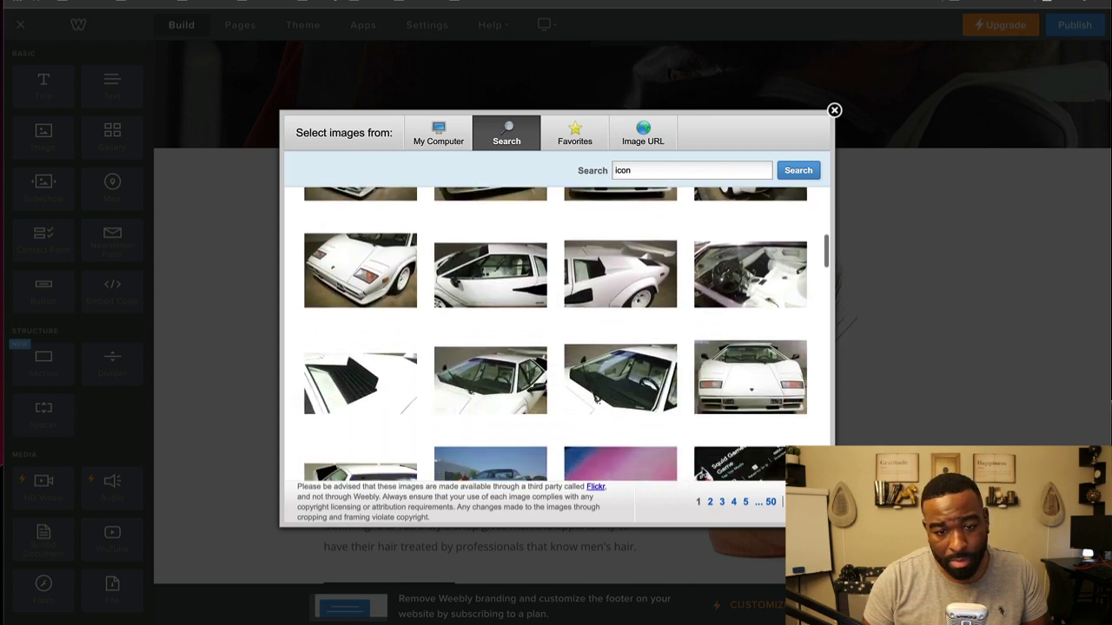
click(834, 112)
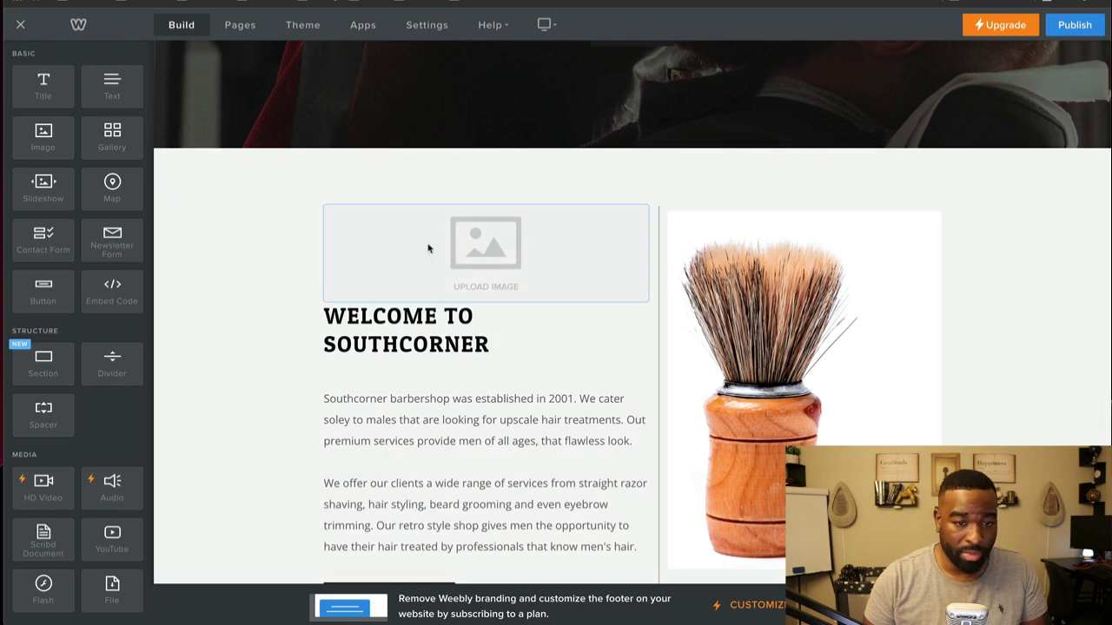
right_click(428, 249)
click(243, 370)
click(542, 235)
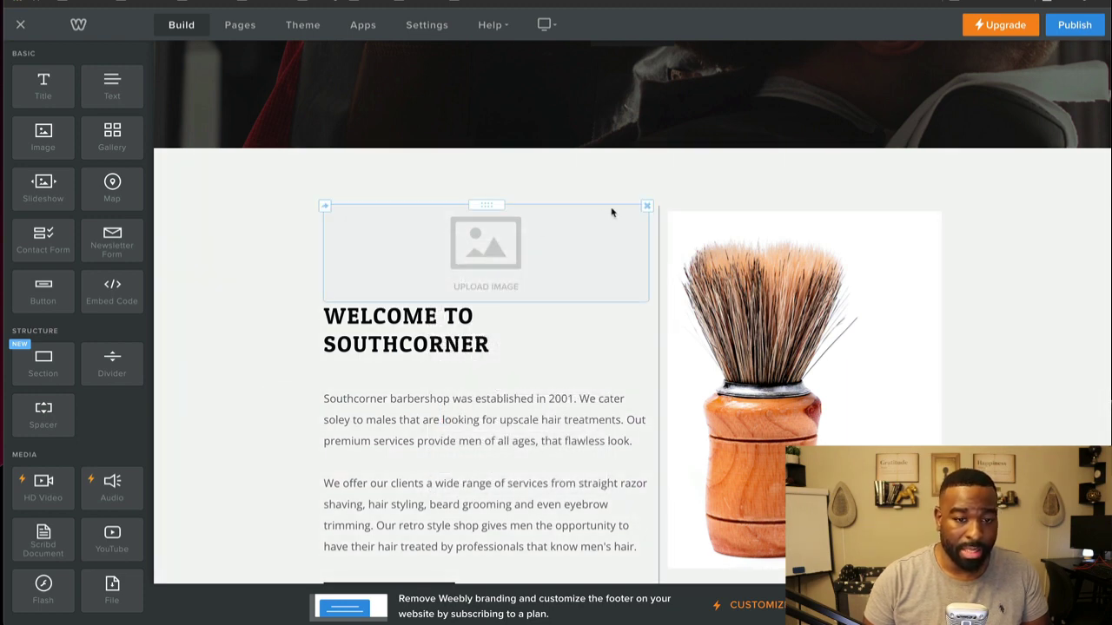
click(647, 205)
click(619, 169)
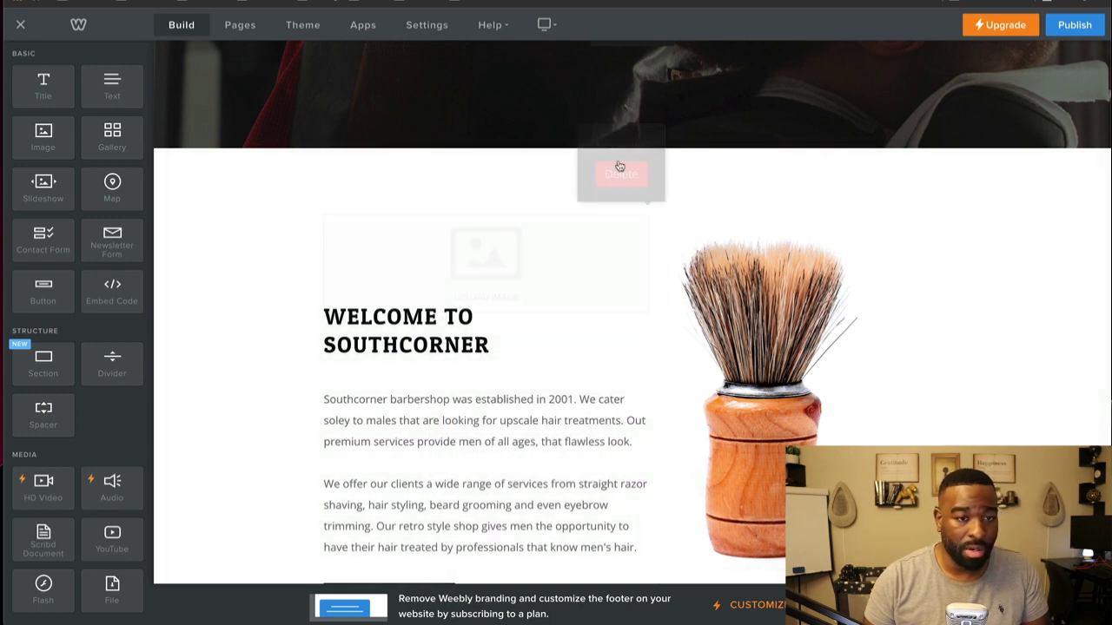
scroll(335, 385, down, 2)
click(401, 224)
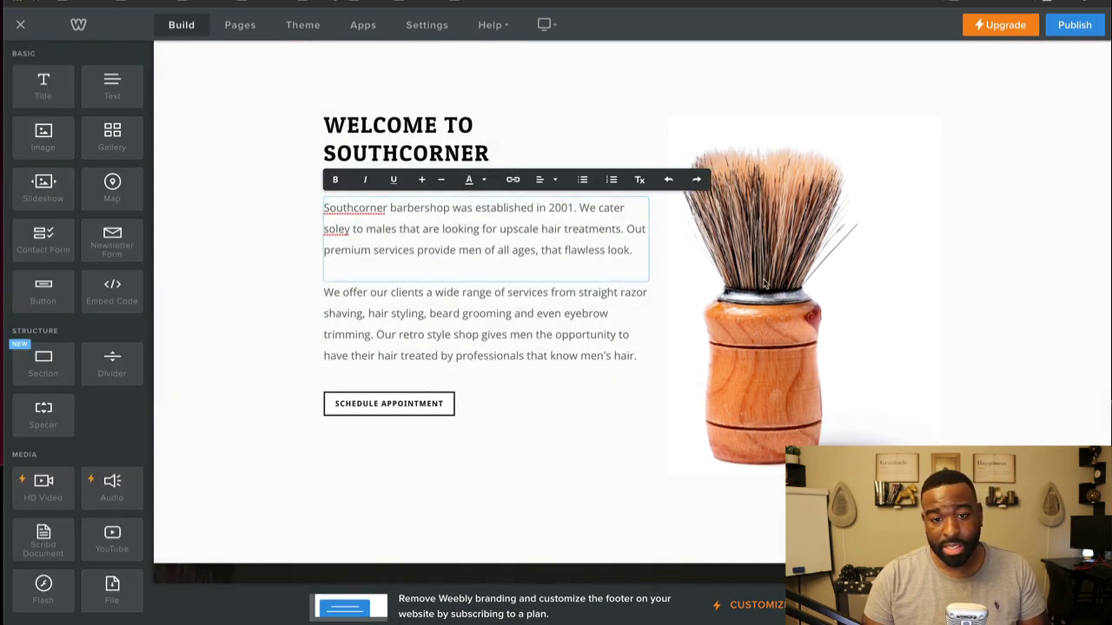
click(764, 283)
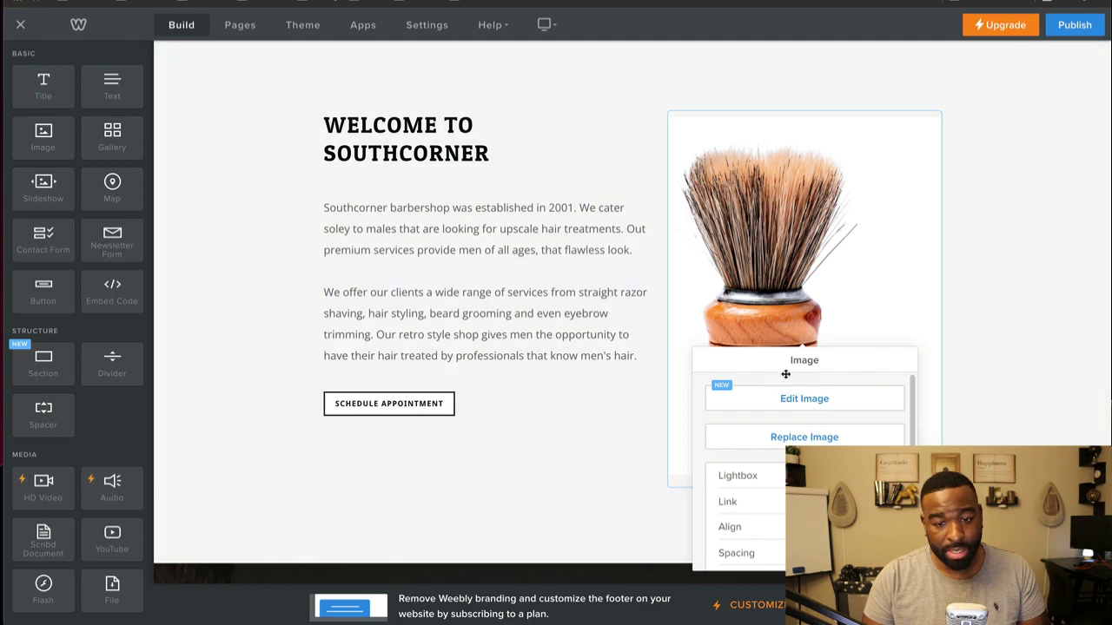
click(787, 397)
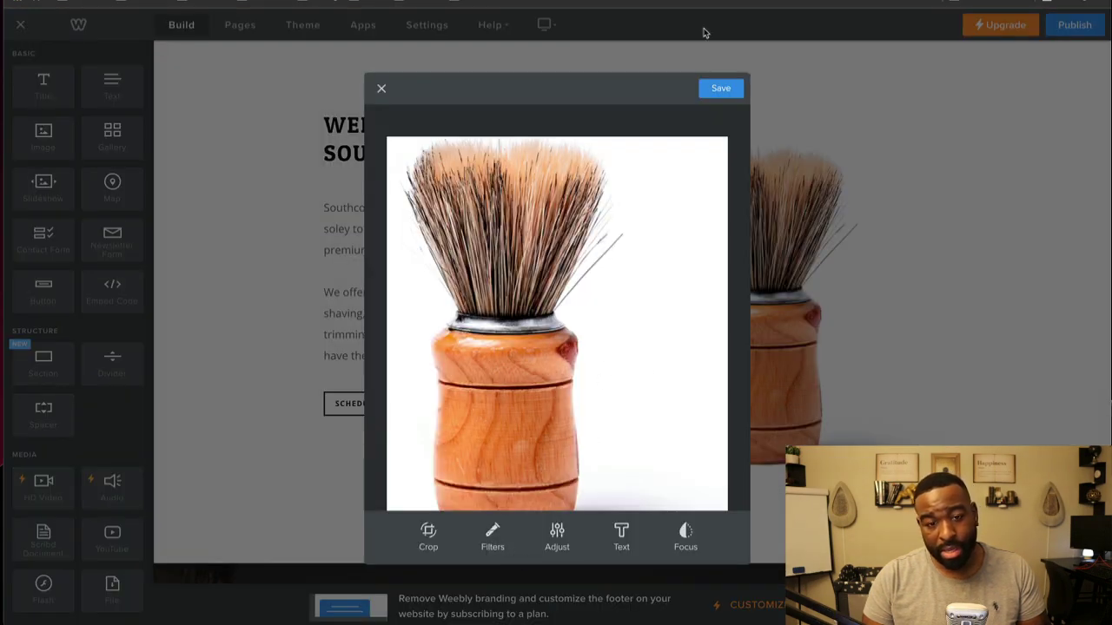
click(381, 90)
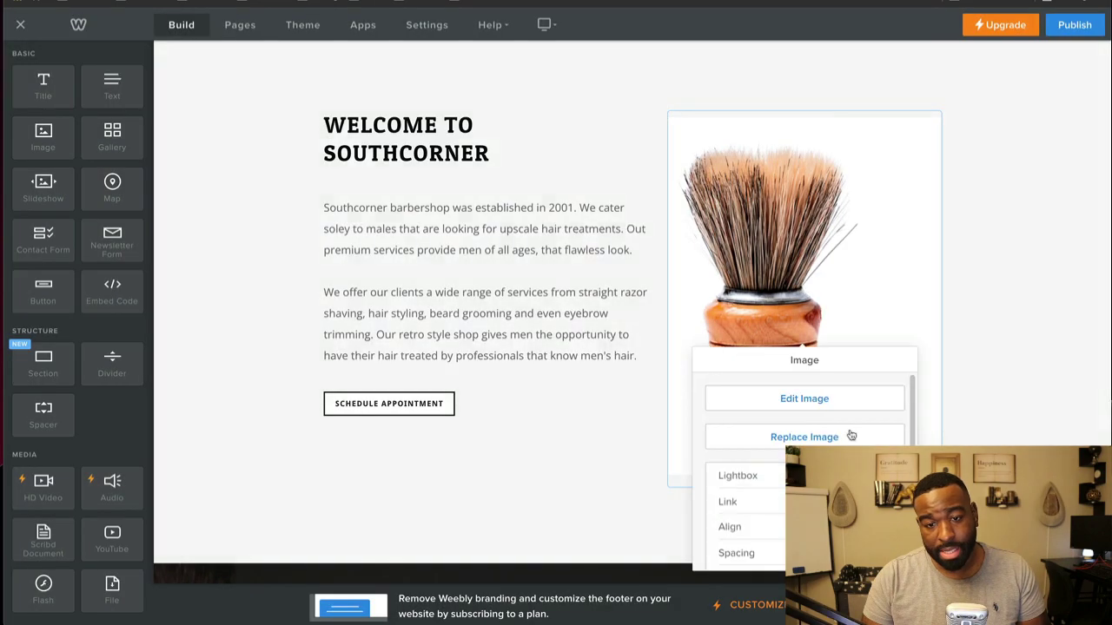
scroll(921, 397, down, 10)
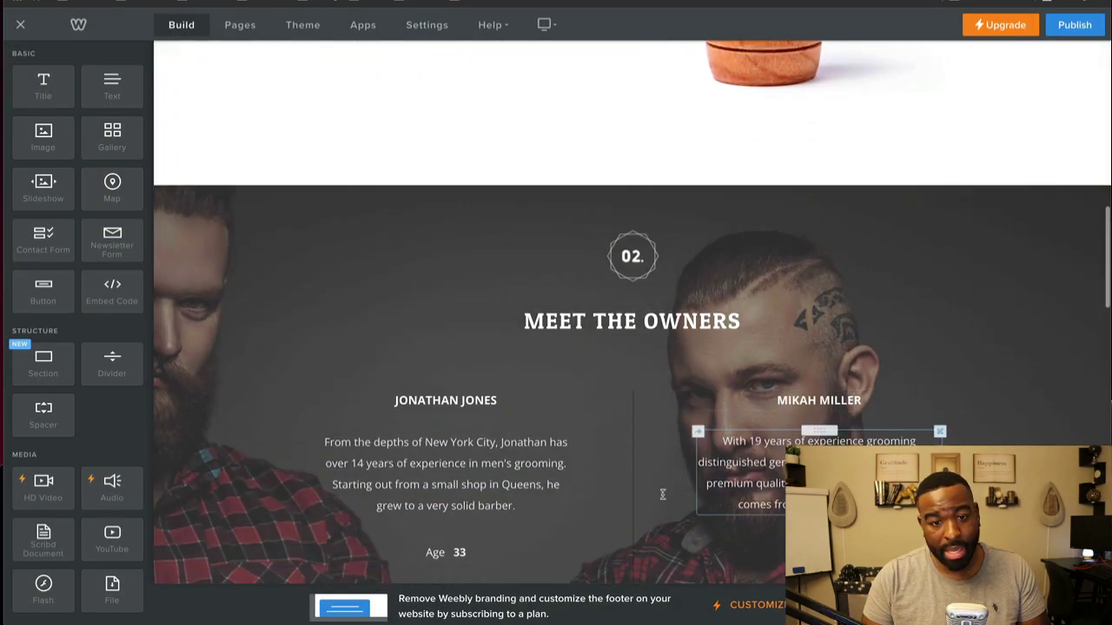
scroll(345, 367, down, 8)
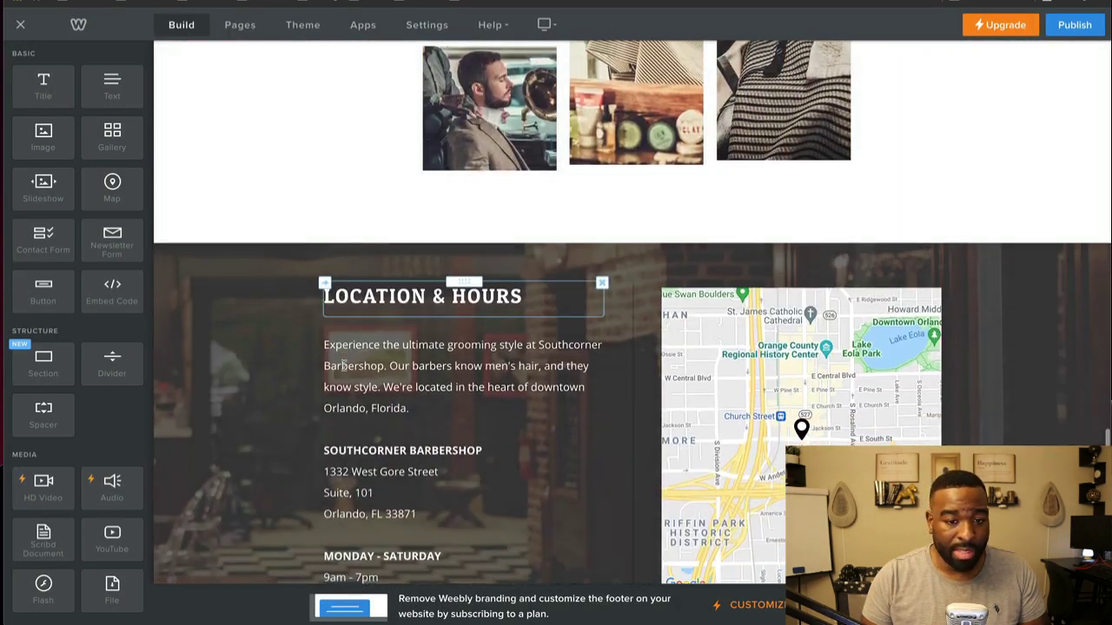
scroll(330, 169, up, 3)
click(521, 232)
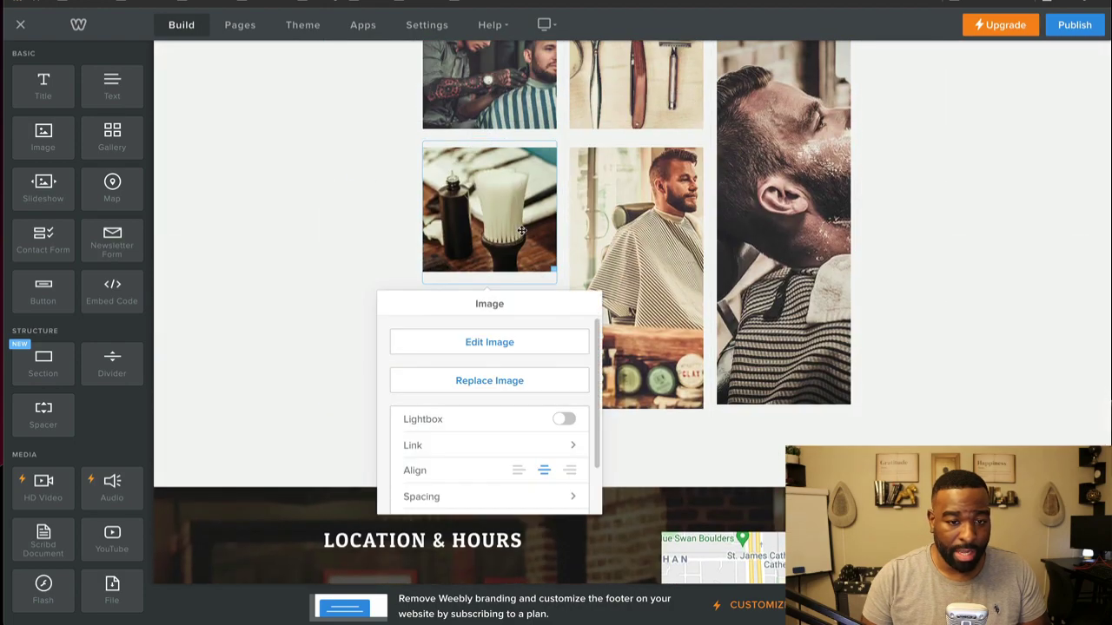
scroll(667, 227, up, 10)
scroll(665, 248, down, 8)
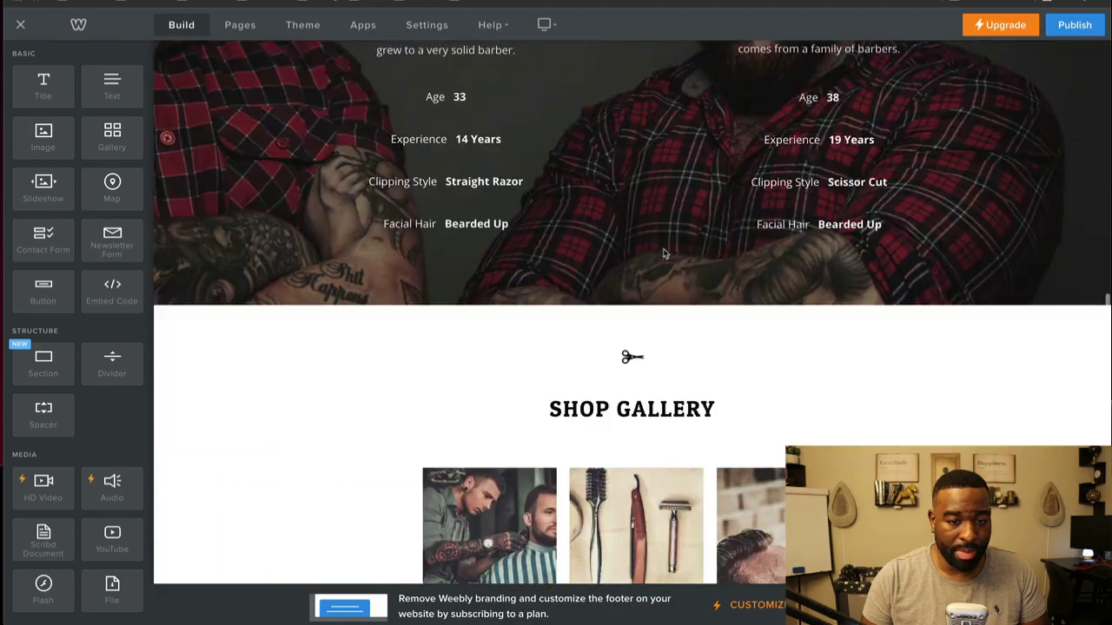
key(Escape)
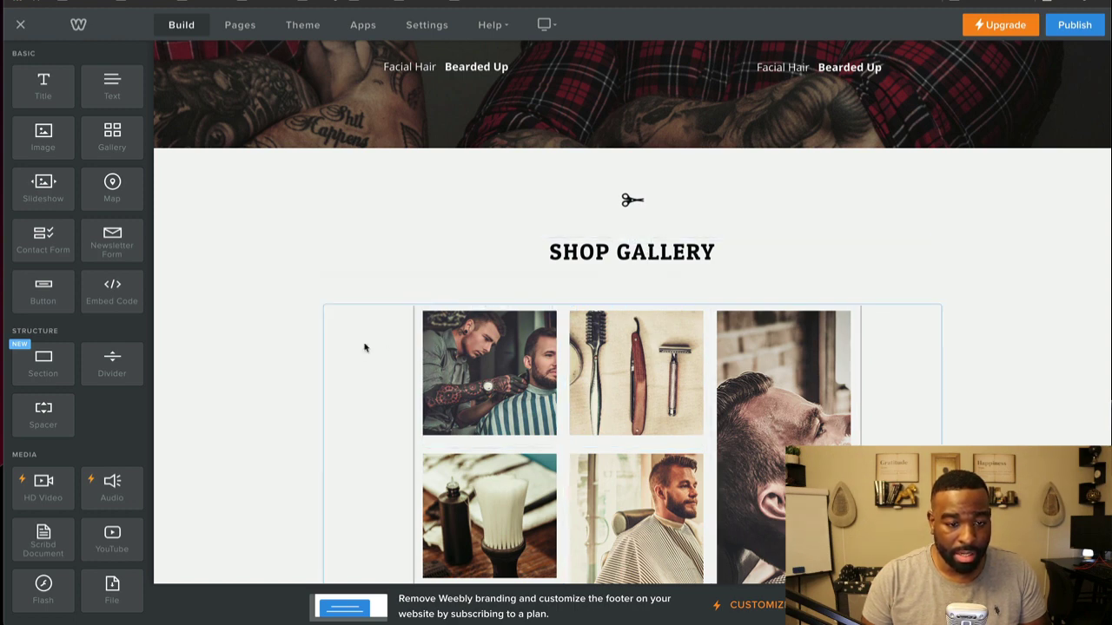
scroll(363, 365, down, 4)
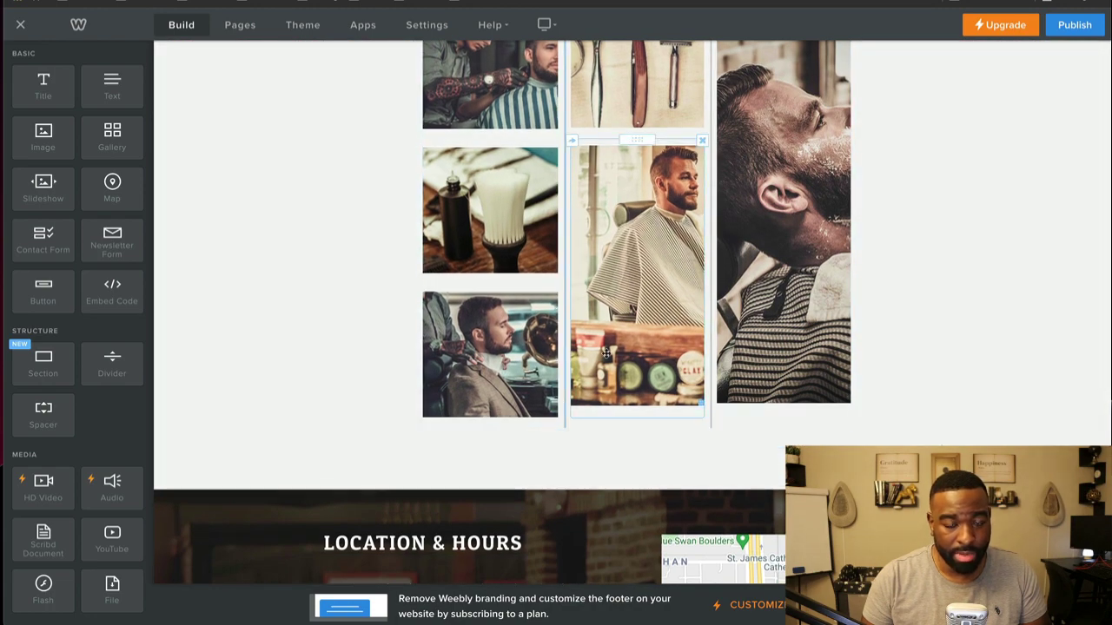
scroll(590, 365, up, 3)
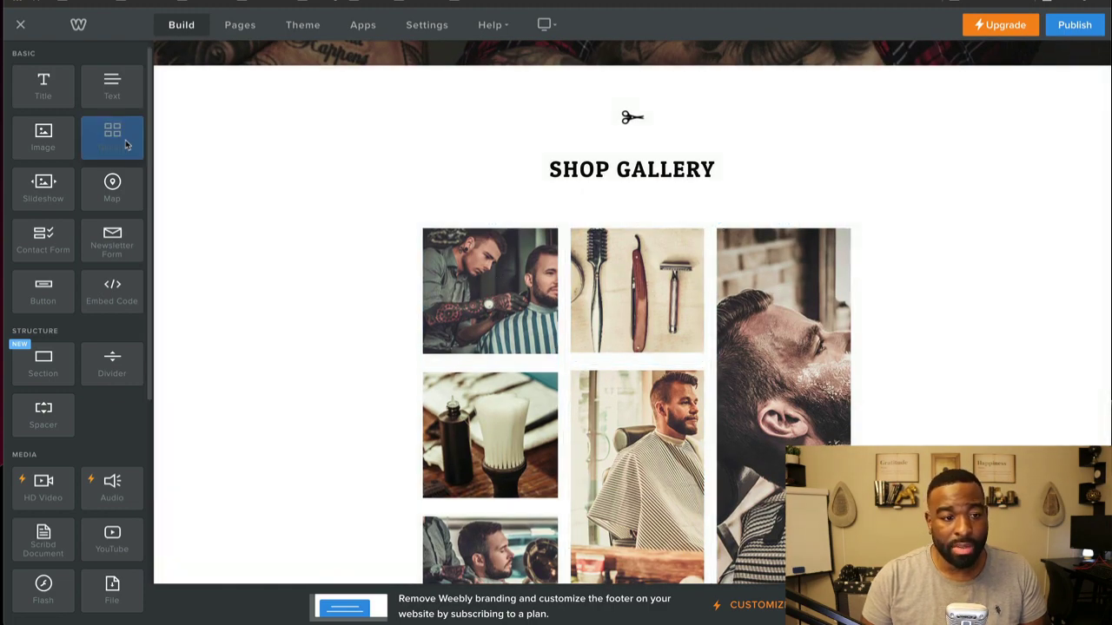
mouse_move(122, 147)
mouse_down()
mouse_move(317, 160)
mouse_move(108, 146)
mouse_up()
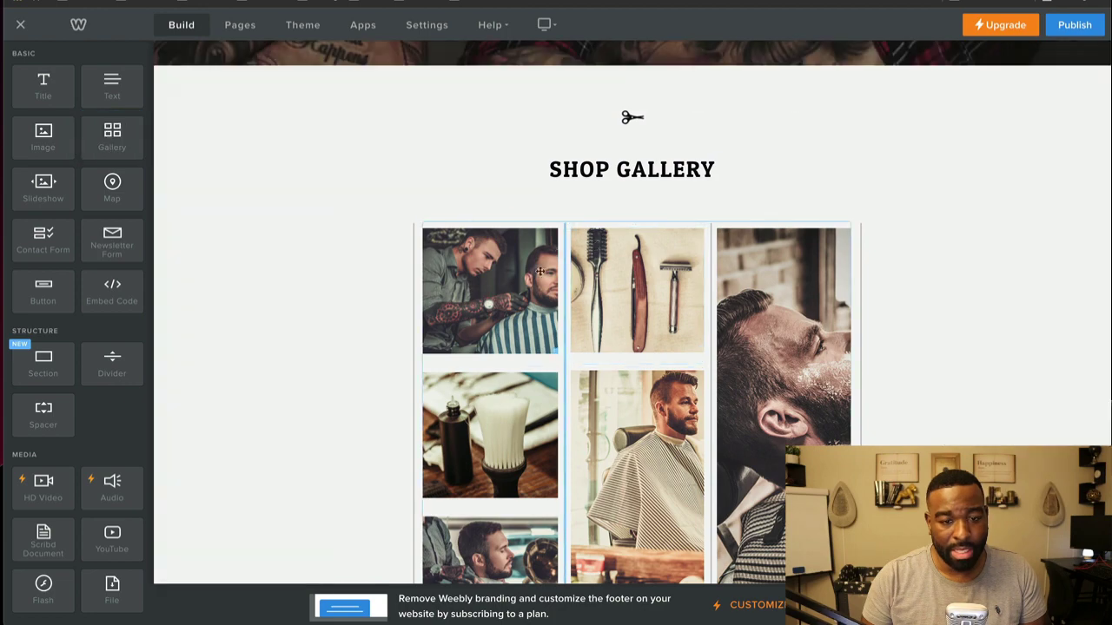
scroll(690, 341, down, 2)
scroll(689, 340, down, 5)
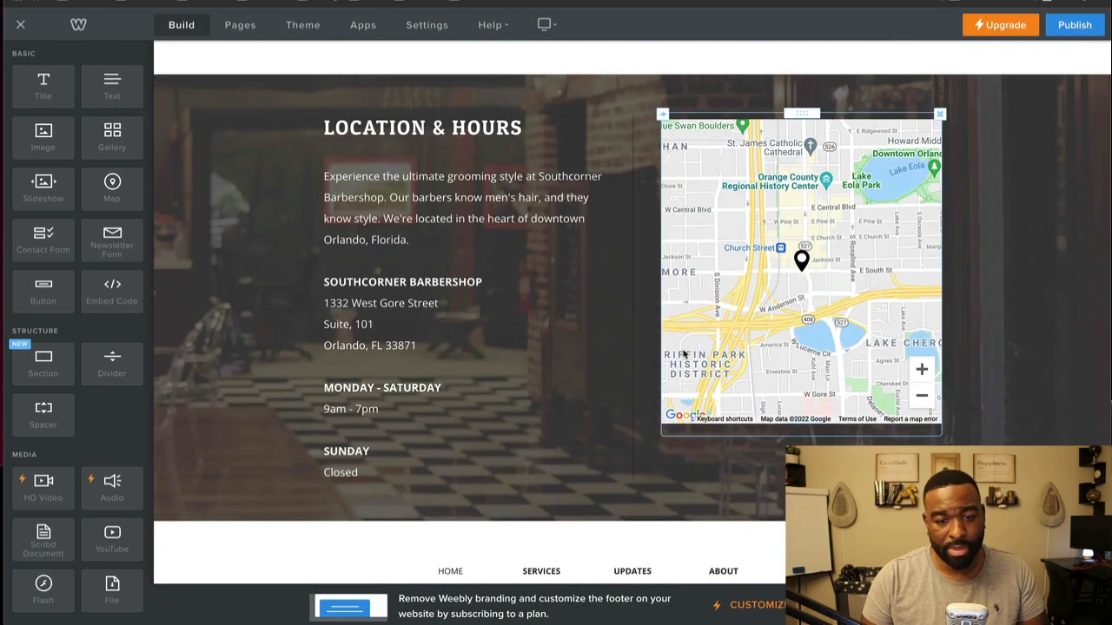
click(807, 310)
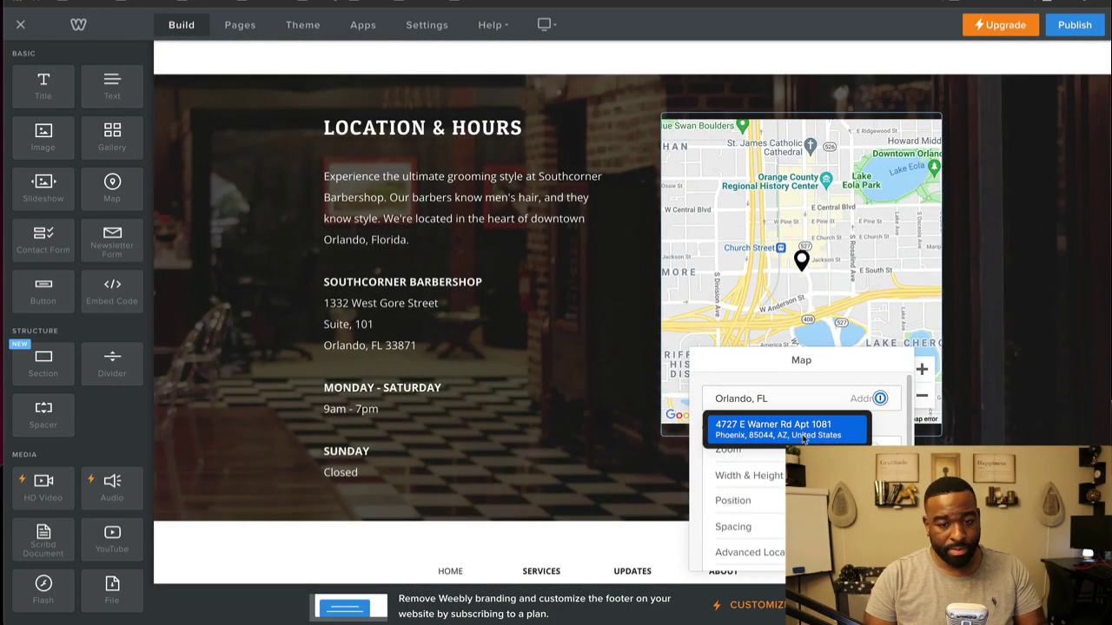
scroll(705, 277, down, 2)
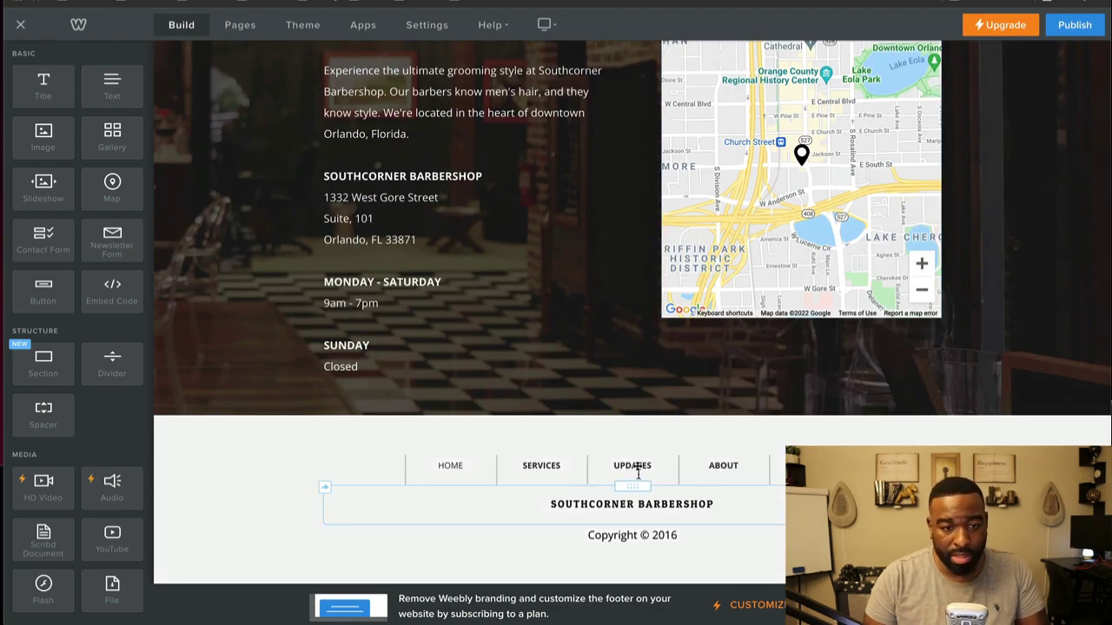
scroll(276, 273, up, 3)
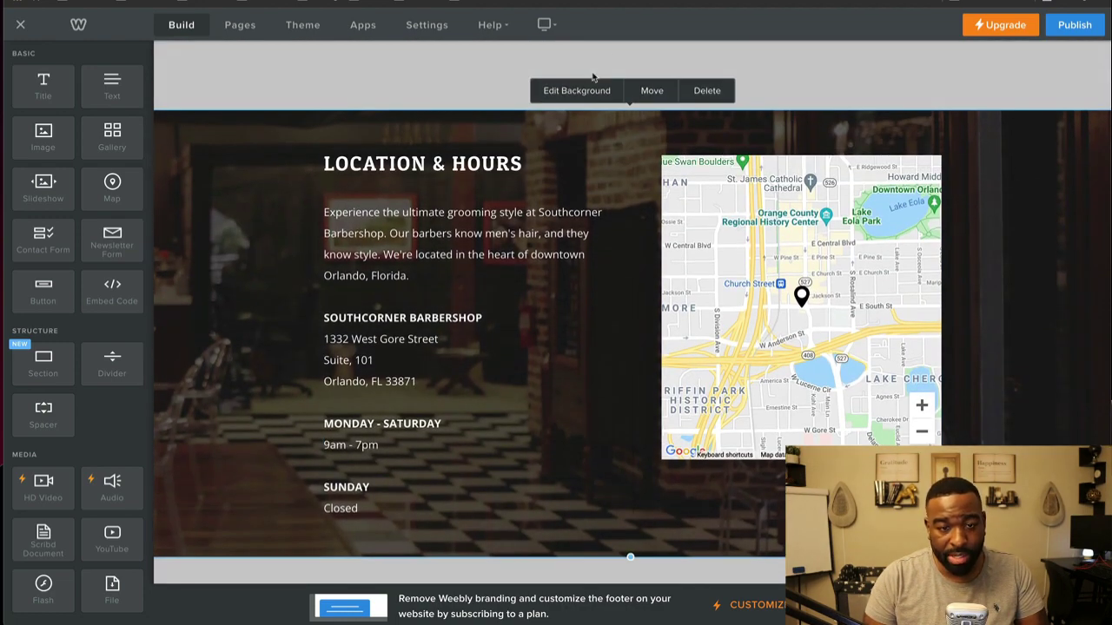
scroll(417, 360, down, 3)
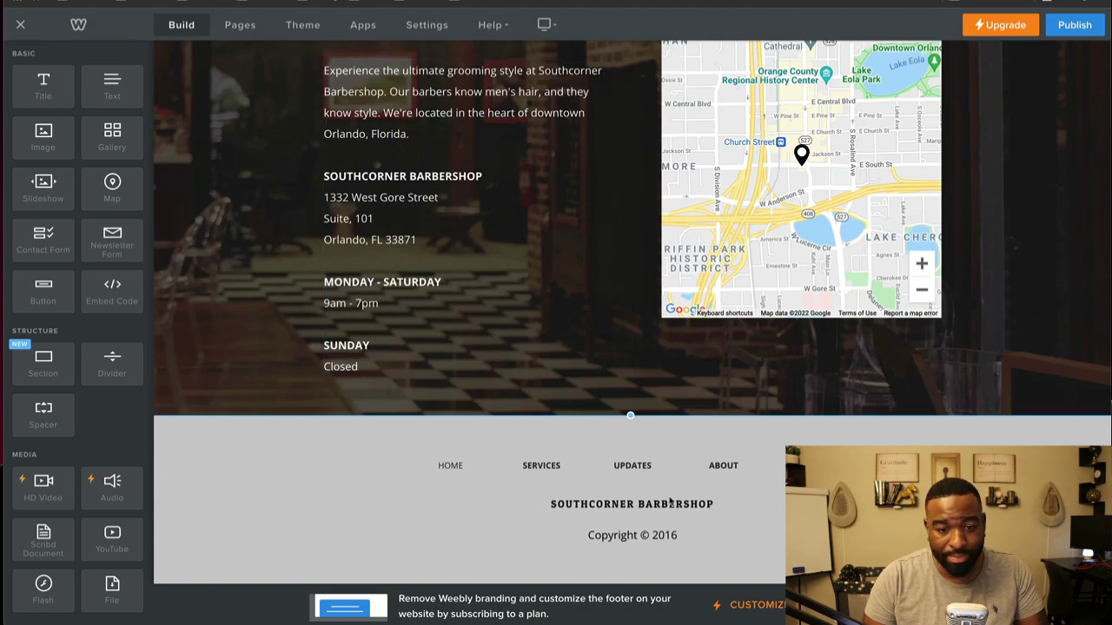
scroll(670, 502, up, 20)
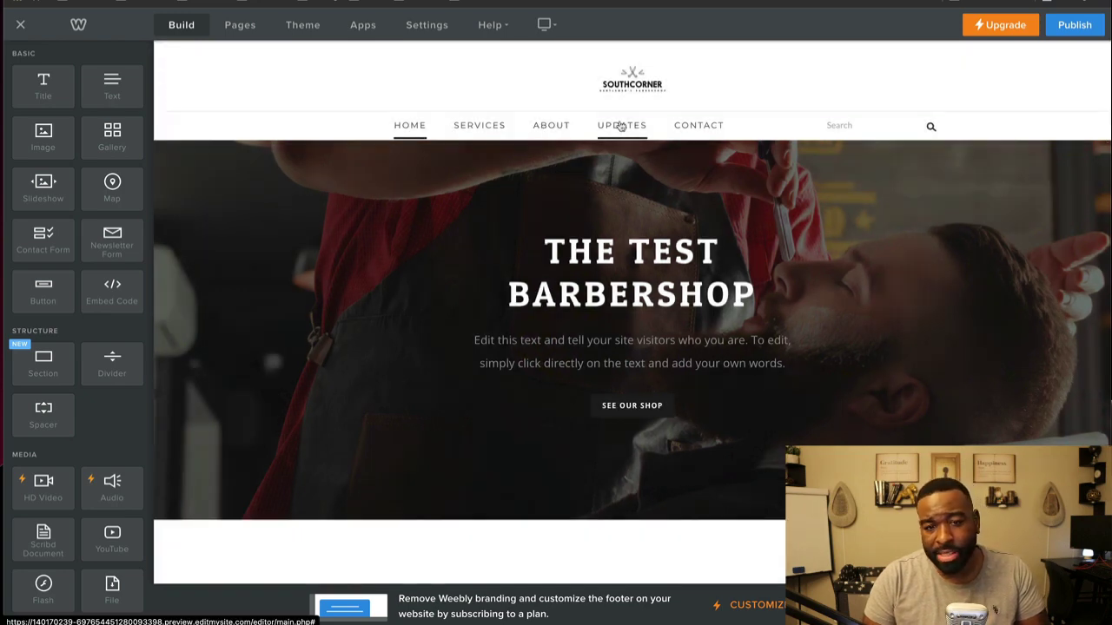
Step: Delete the Updates page from the Pages list and confirm the deletion
click(621, 126)
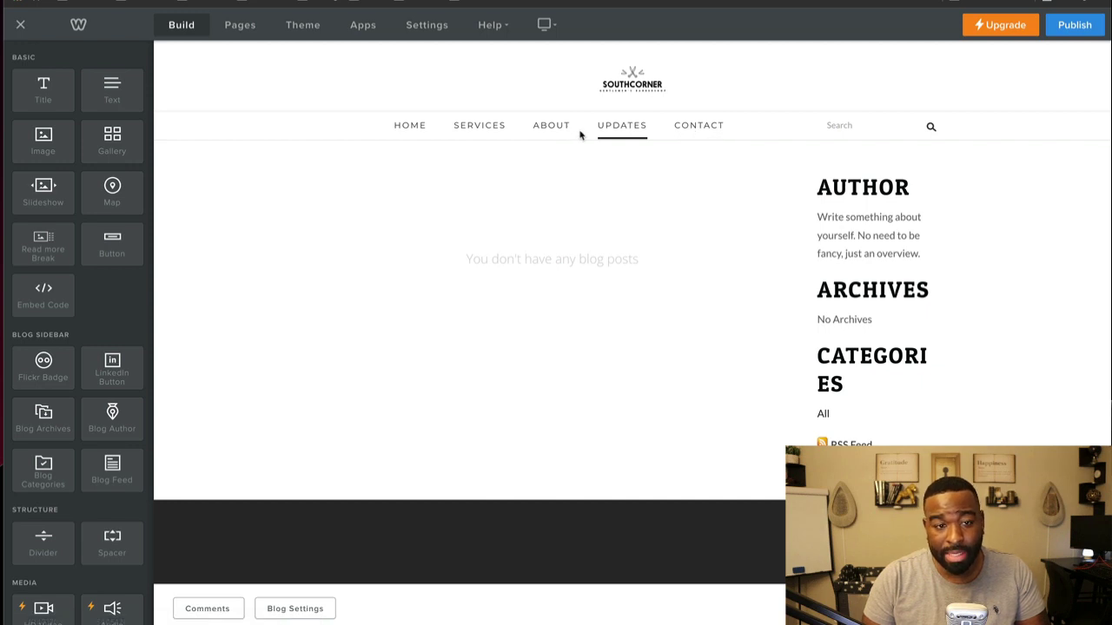
click(243, 25)
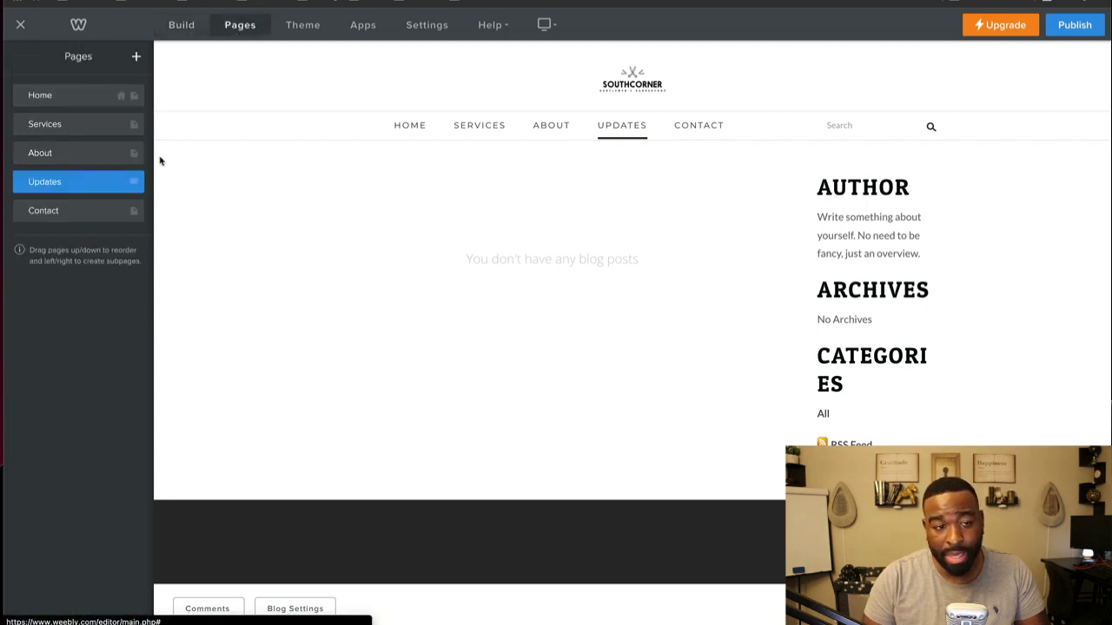
click(134, 181)
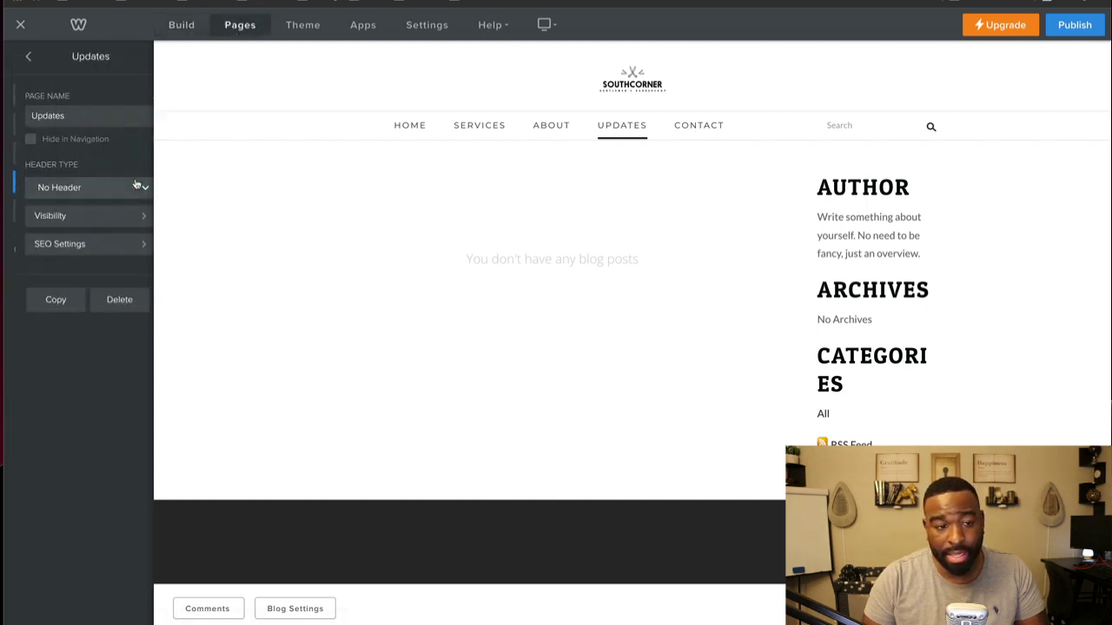
click(107, 301)
click(584, 338)
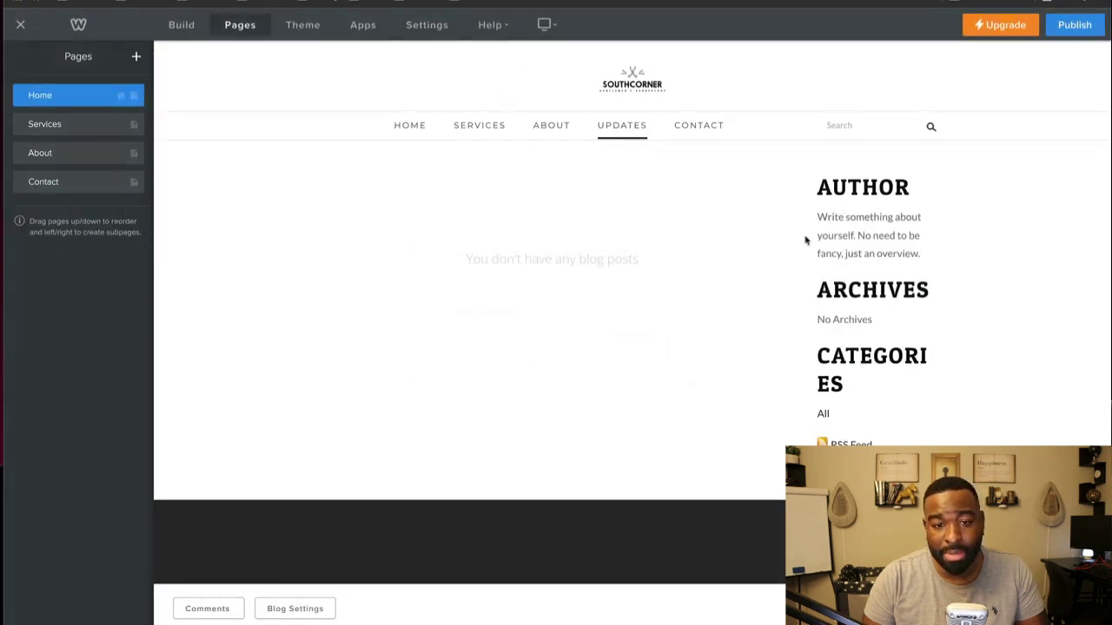
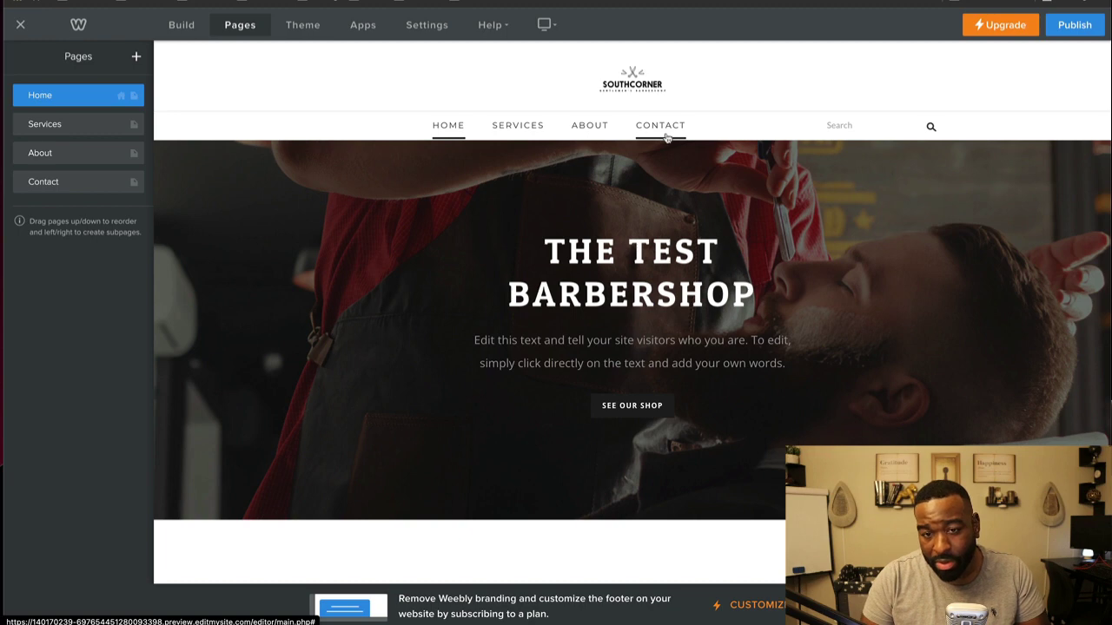
Step: Try out the site search box in the editor header
click(838, 126)
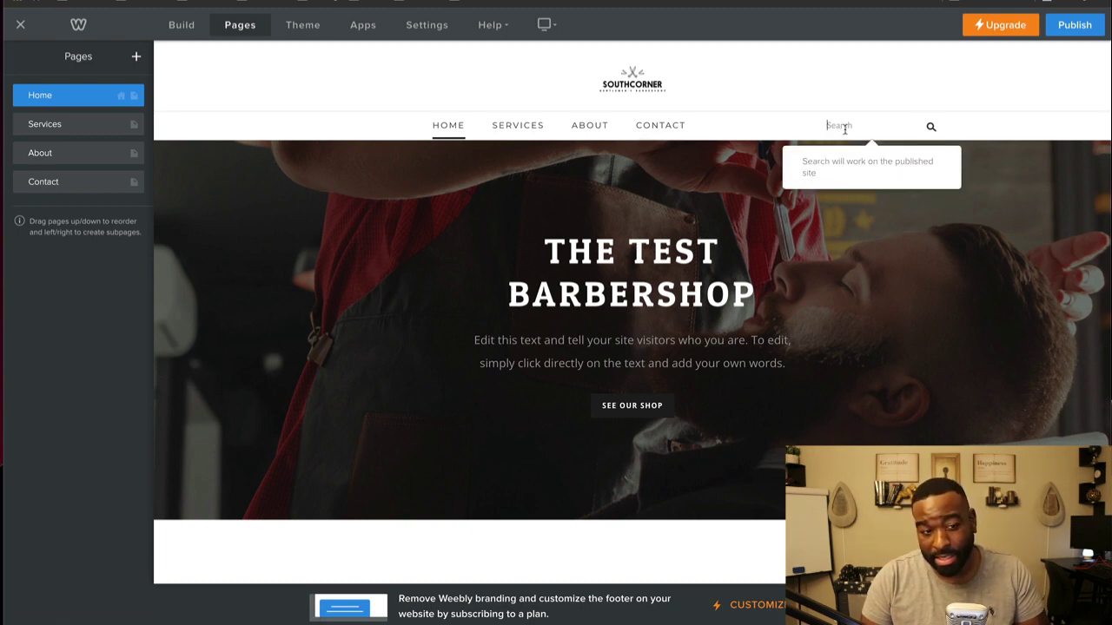
scroll(588, 275, down, 15)
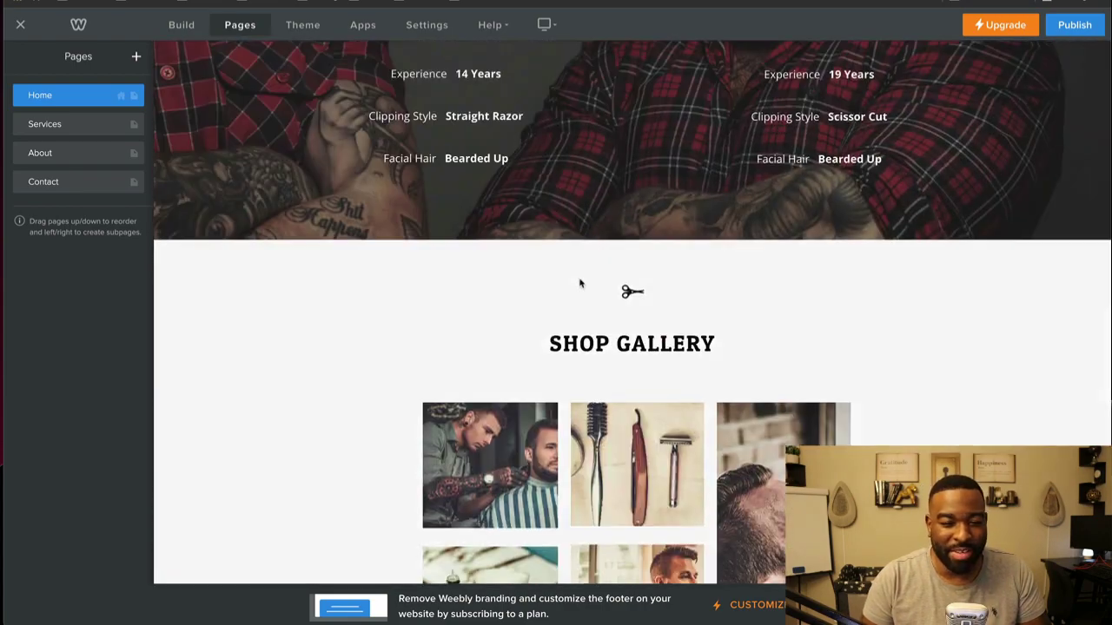
scroll(580, 283, up, 15)
Step: Open the Services page, check the Schedule an Appointment button, and bring up the Build elements
click(519, 126)
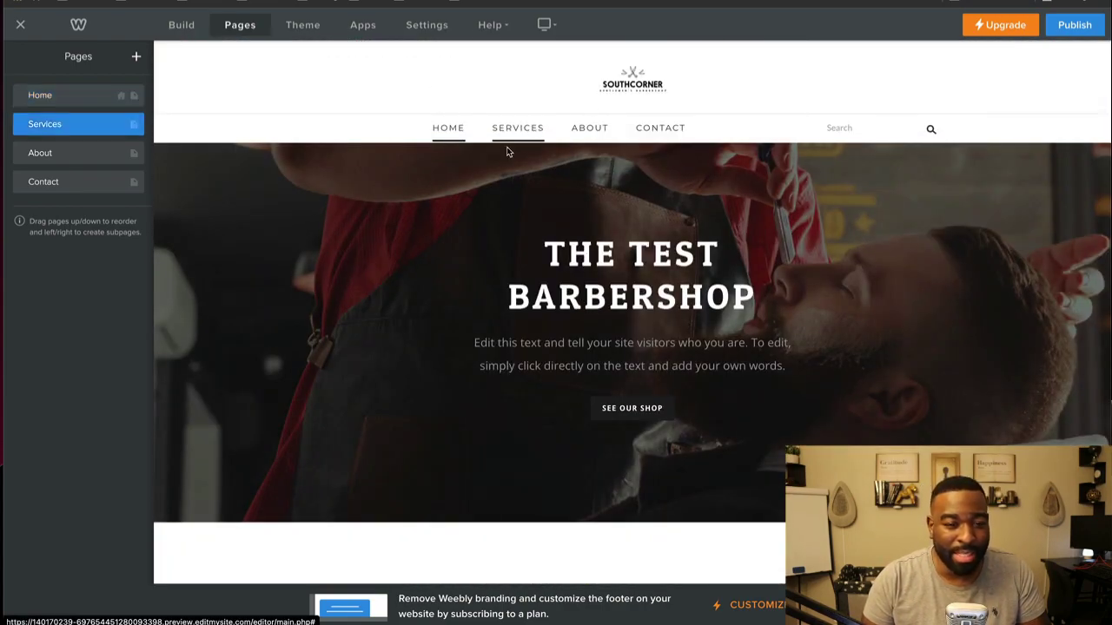
scroll(493, 399, down, 2)
scroll(772, 303, down, 3)
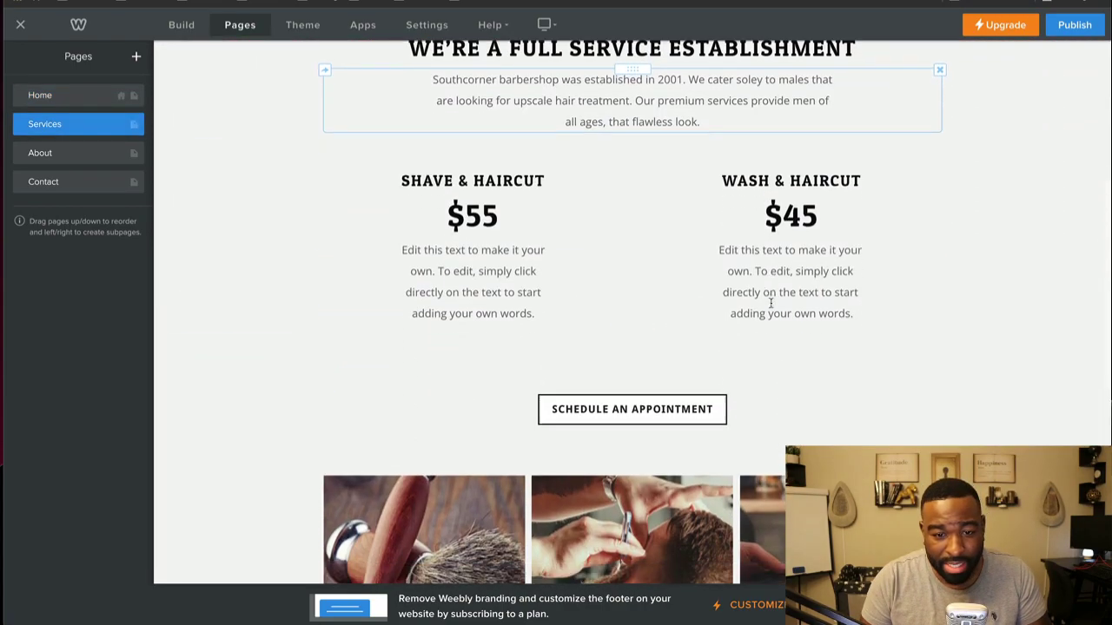
scroll(769, 307, down, 1)
click(744, 228)
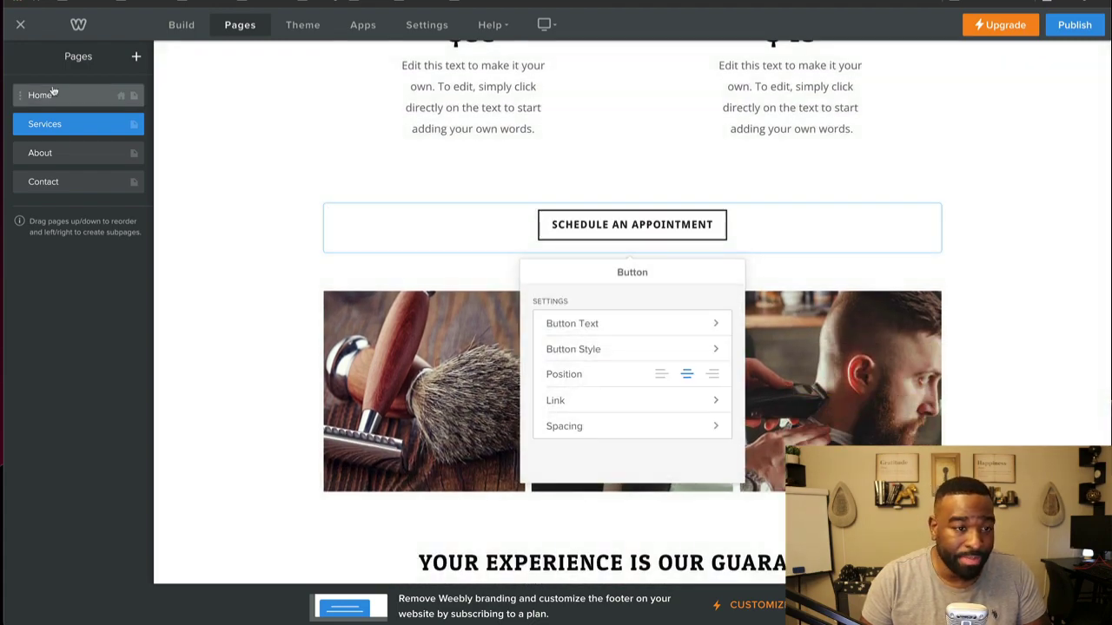
click(130, 123)
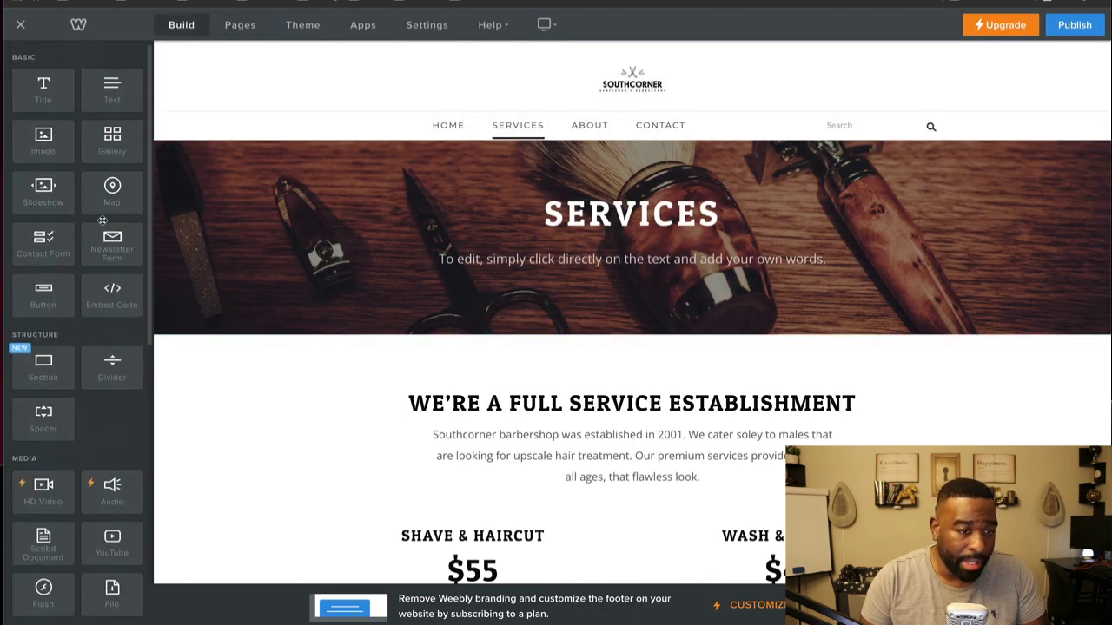
Step: Inspect the Schedule an Appointment button's text and current link settings
scroll(108, 198, down, 5)
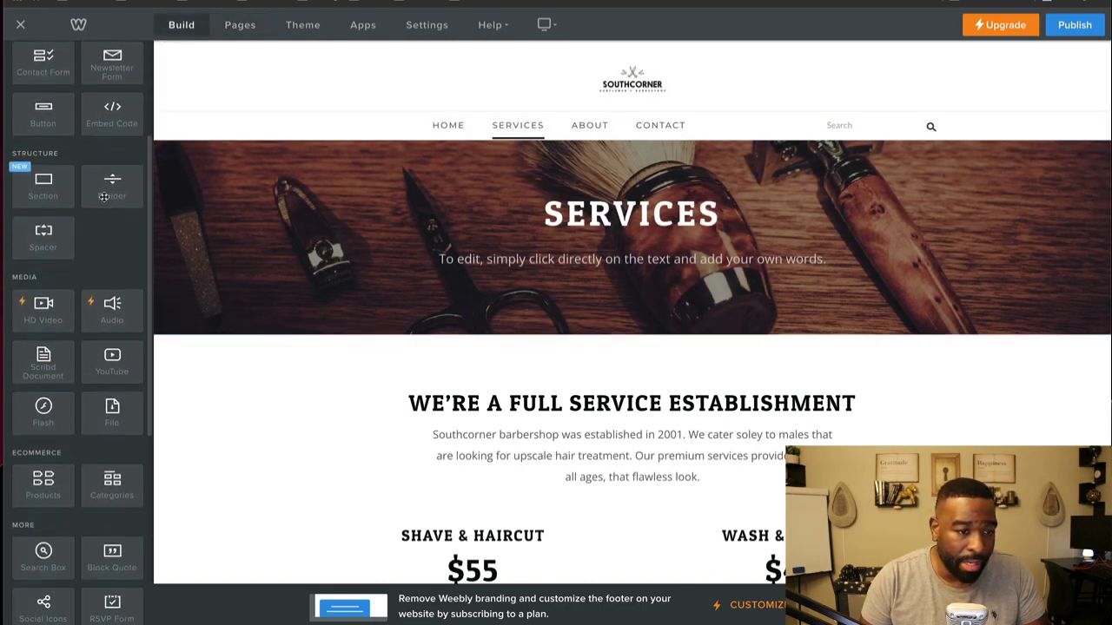
scroll(34, 295, up, 4)
scroll(675, 363, down, 5)
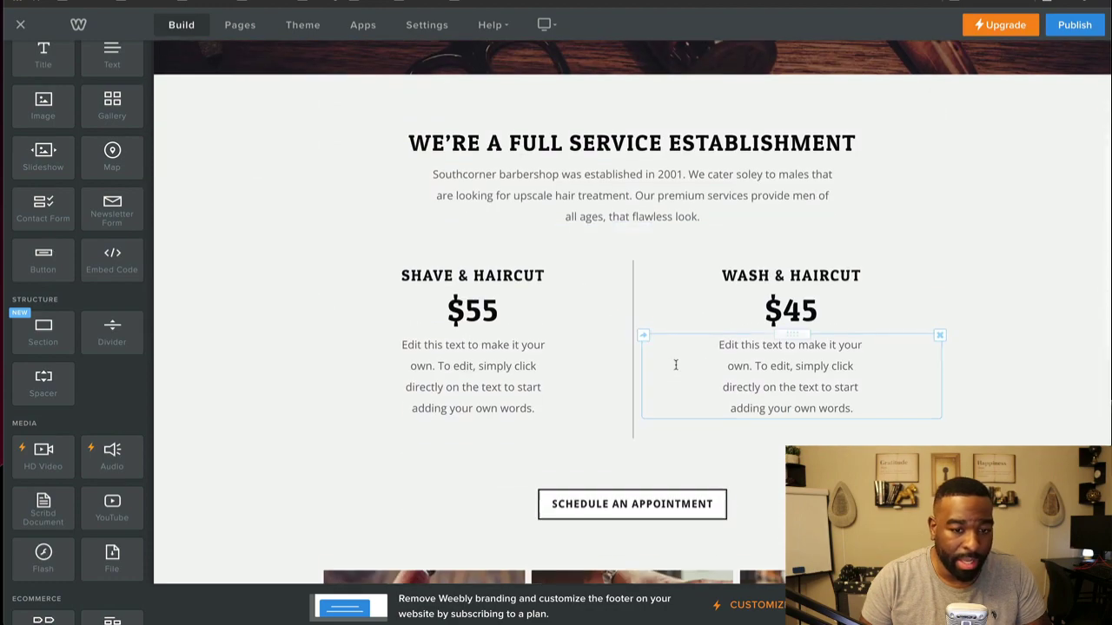
click(637, 307)
click(599, 405)
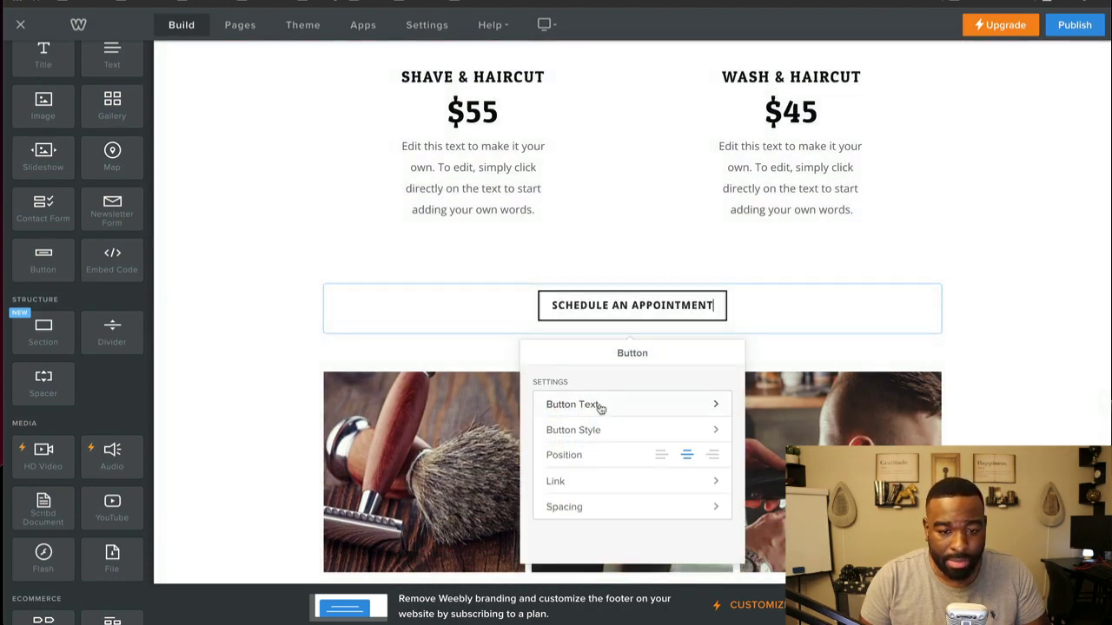
click(579, 483)
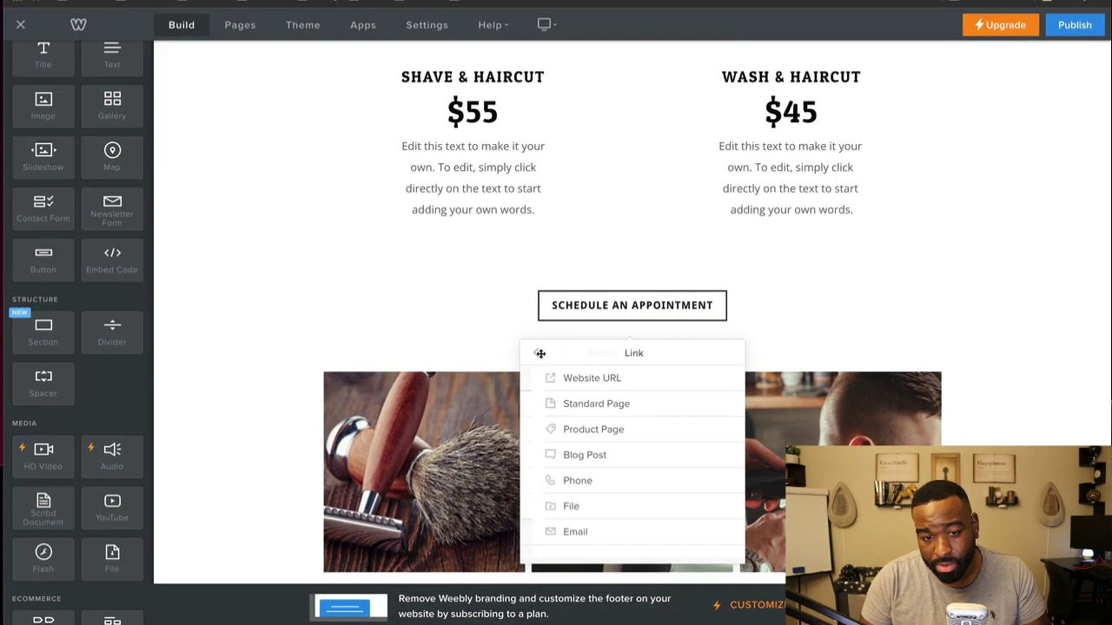
click(536, 353)
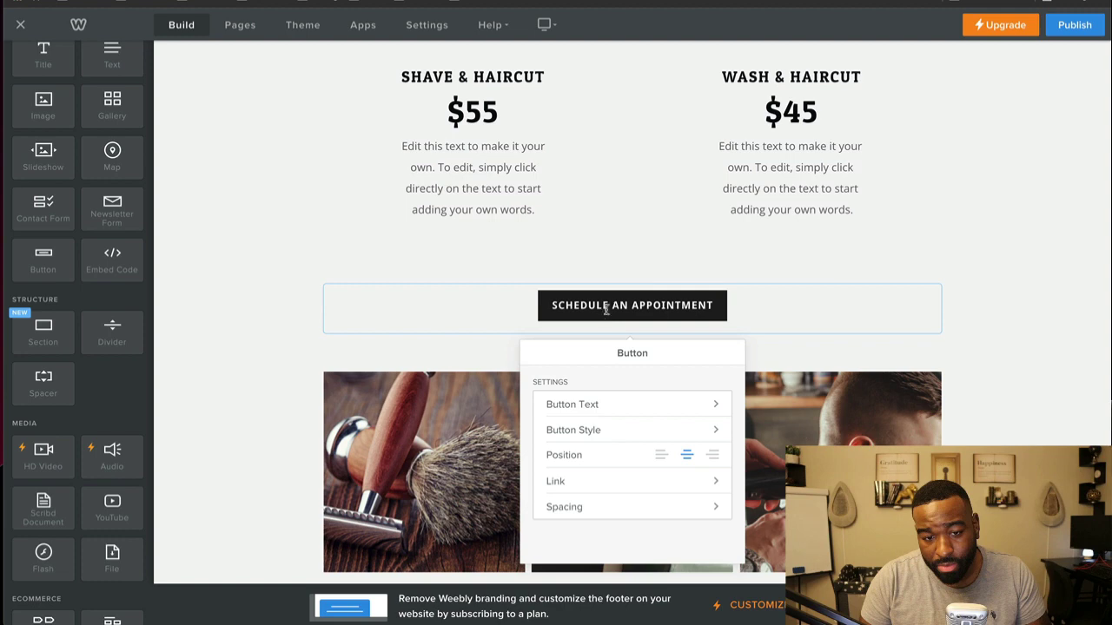
Step: Link the Schedule an Appointment button to the Contact standard page
click(606, 306)
click(637, 482)
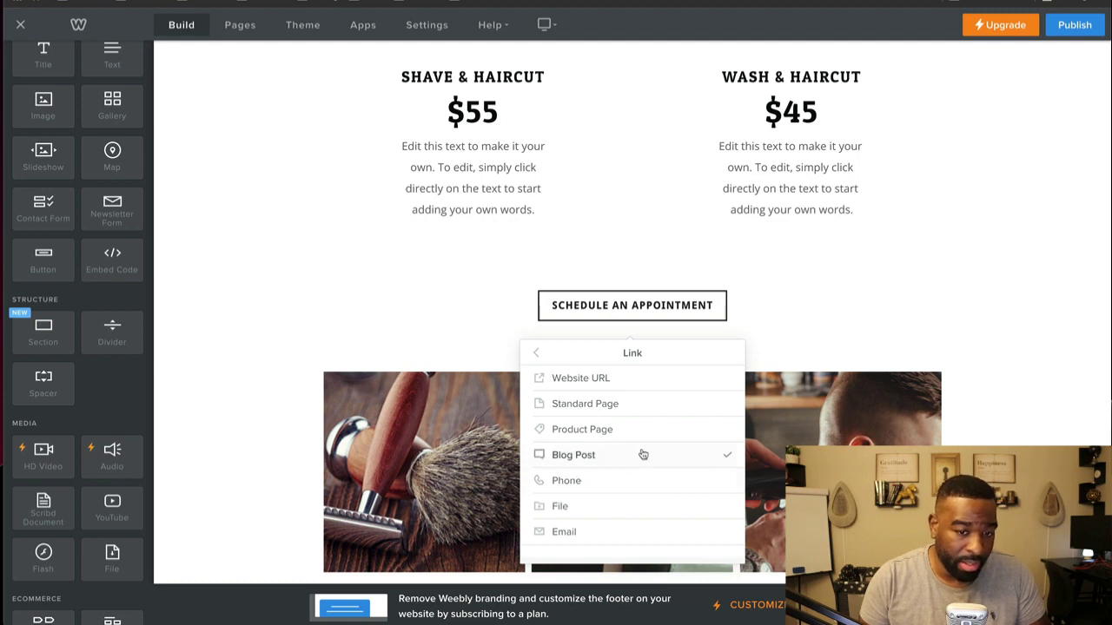
click(633, 403)
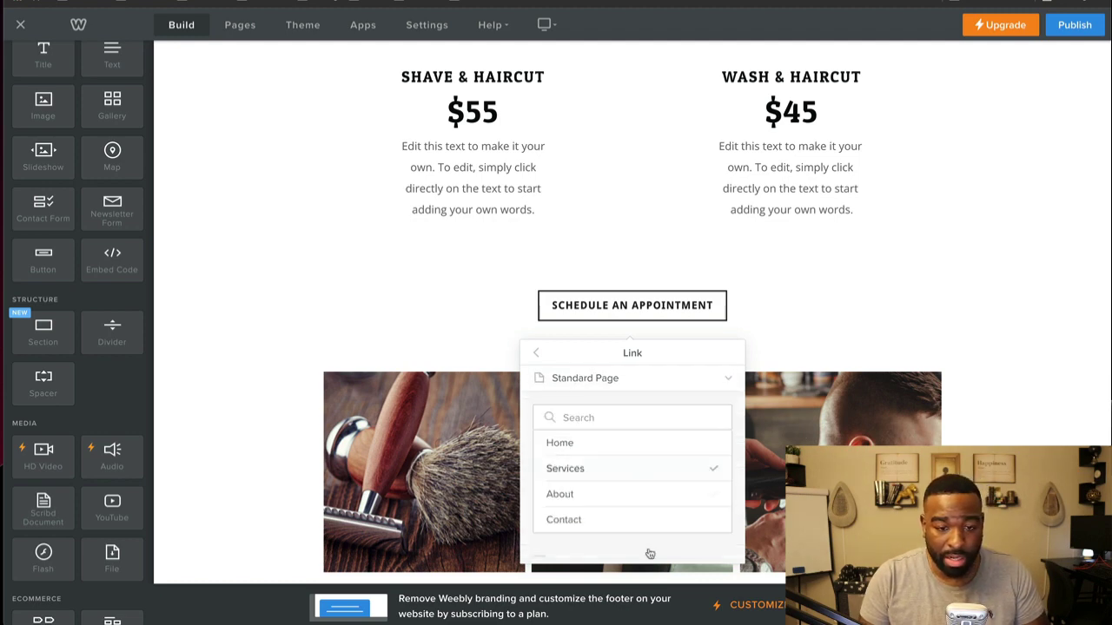
click(669, 524)
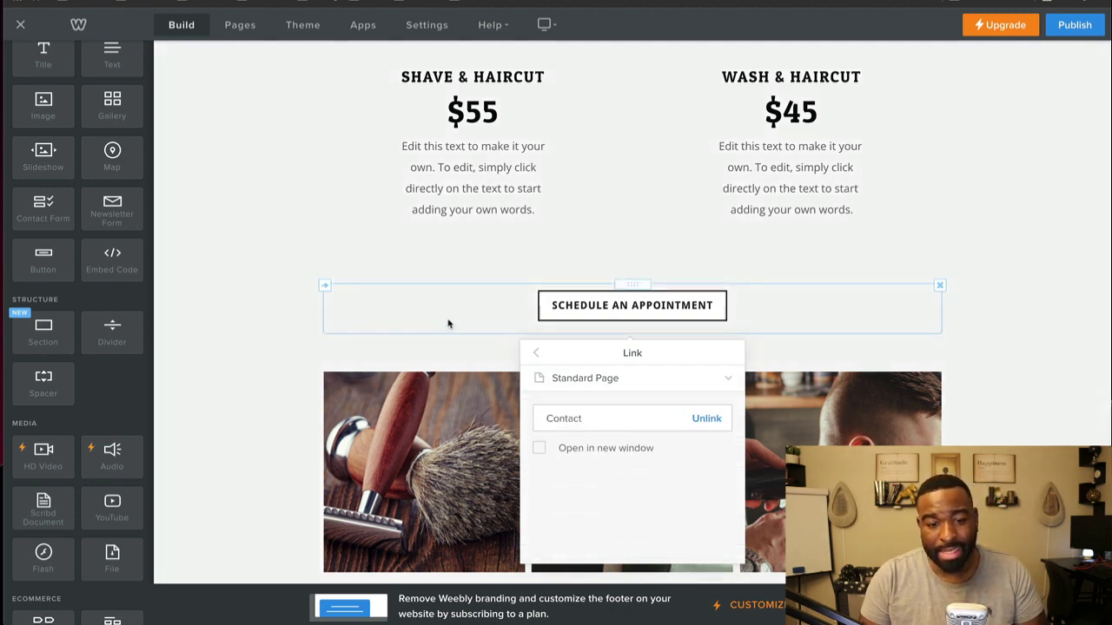
click(286, 339)
scroll(322, 414, down, 5)
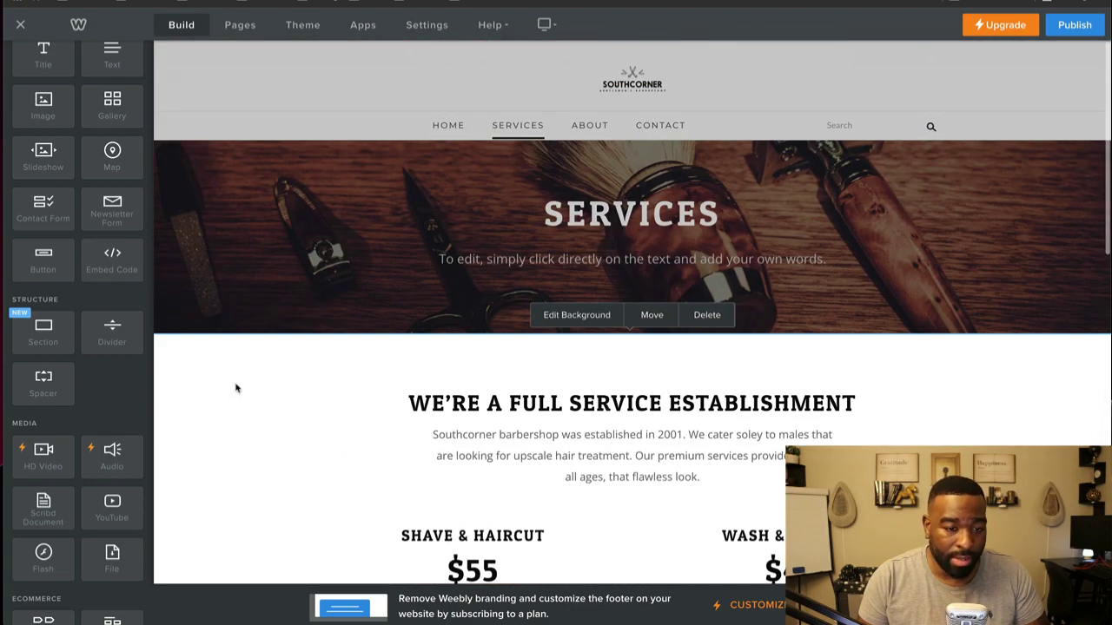
Step: Preview solid colour background options for the Services header without changing anything
click(577, 315)
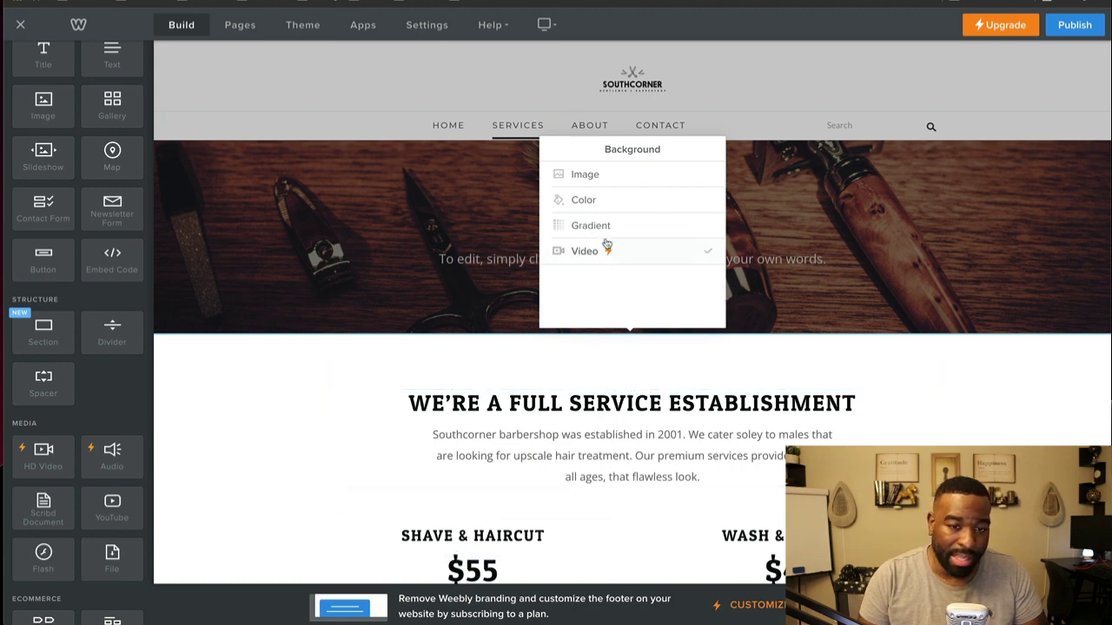
click(590, 202)
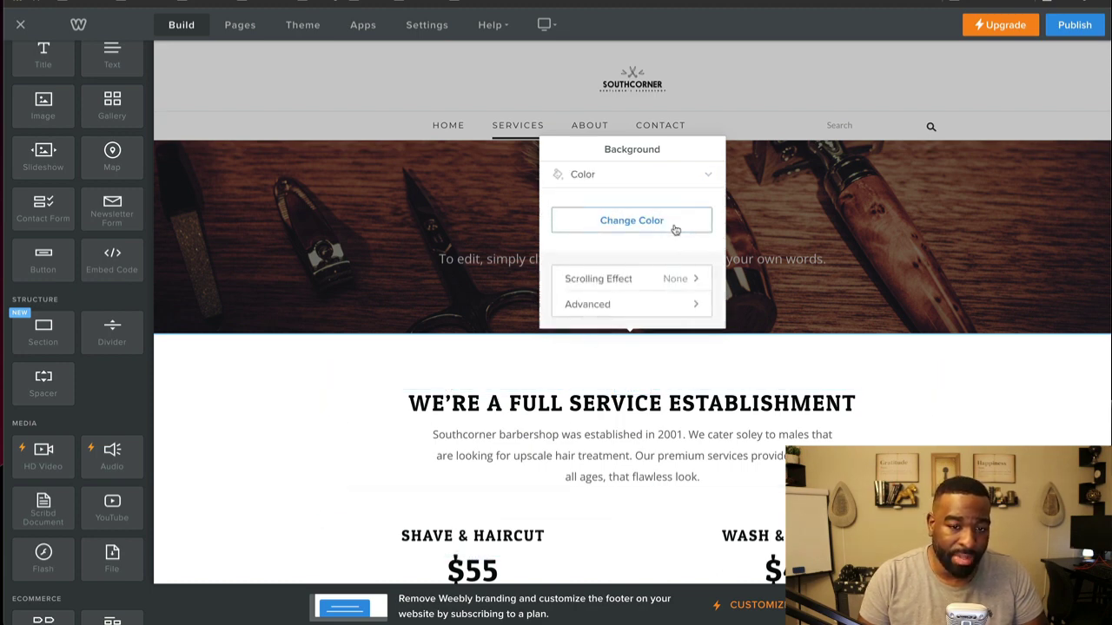
click(674, 229)
click(531, 323)
scroll(348, 408, down, 10)
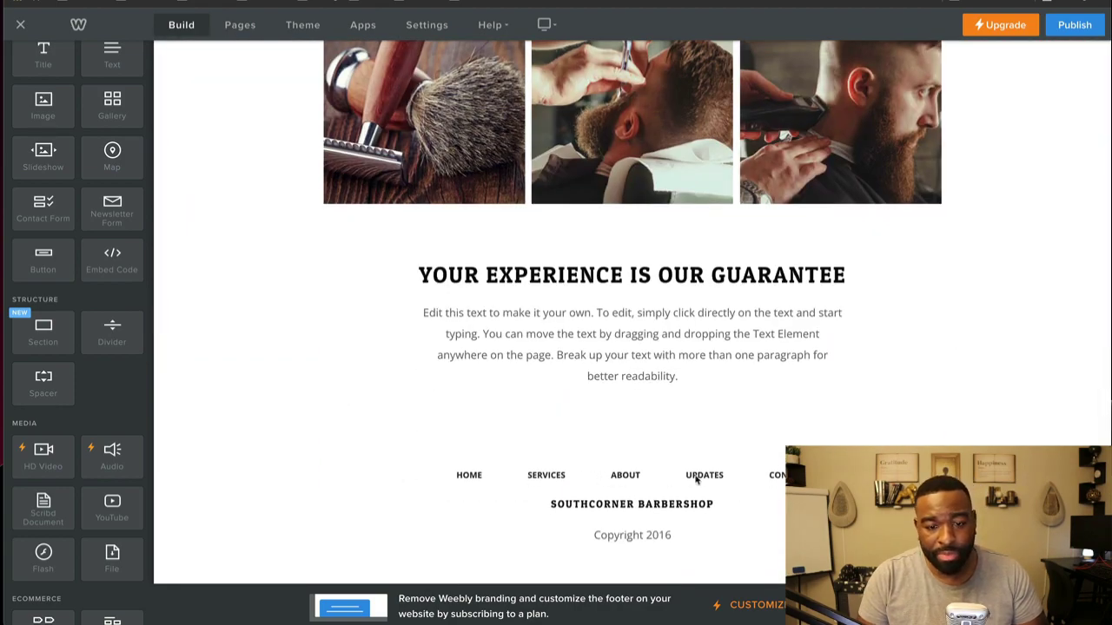
Step: Select the footer navigation text, then bring up the site's Pages list
click(739, 475)
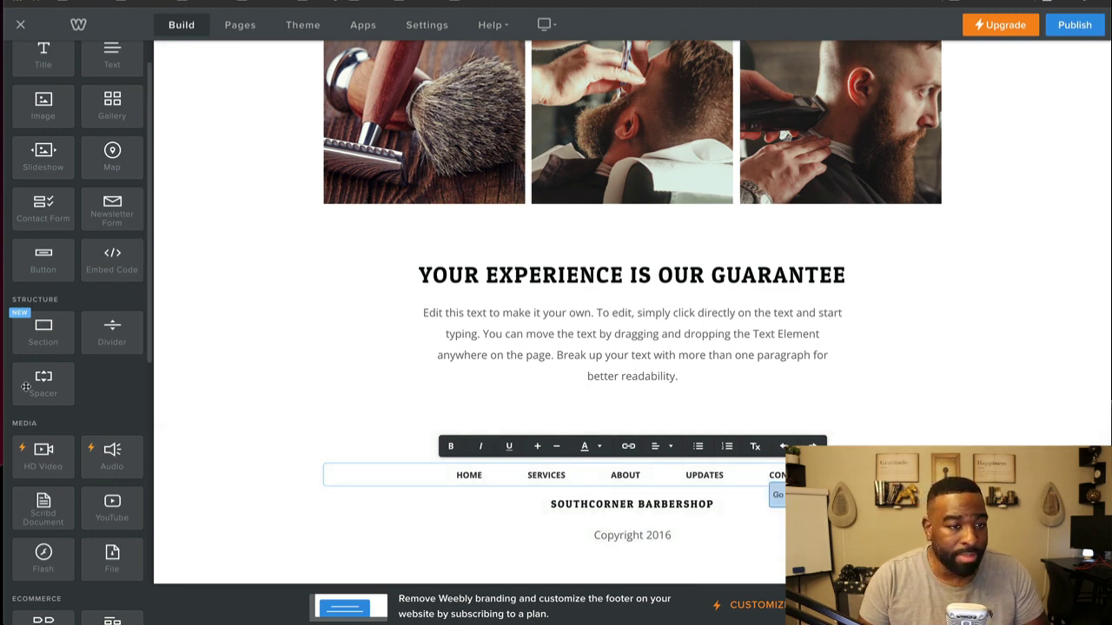
scroll(22, 393, down, 4)
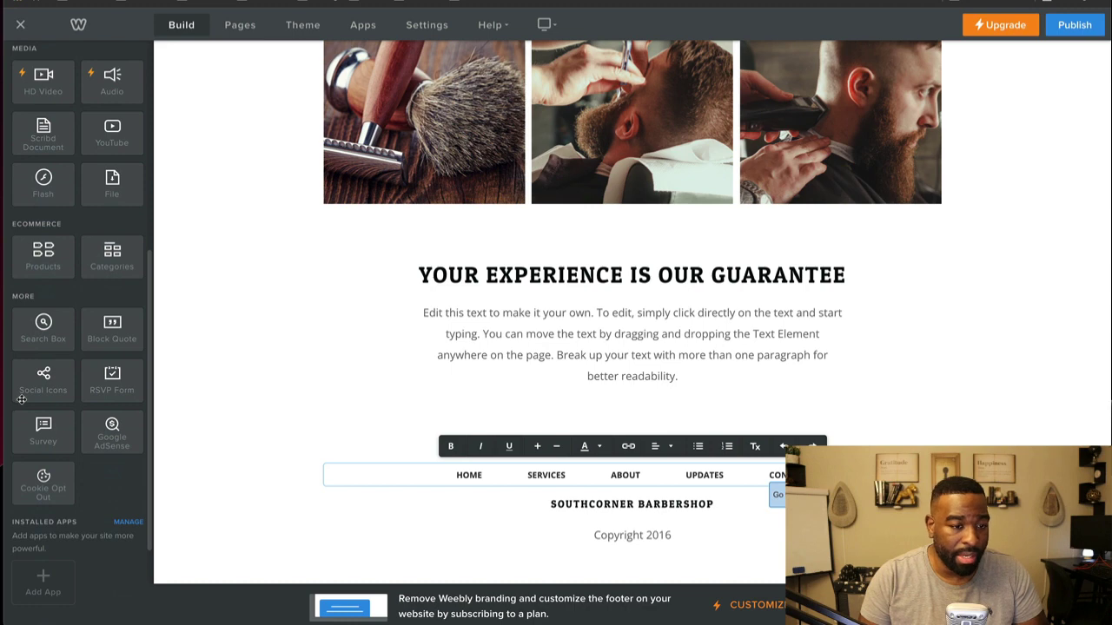
scroll(35, 395, up, 10)
click(247, 25)
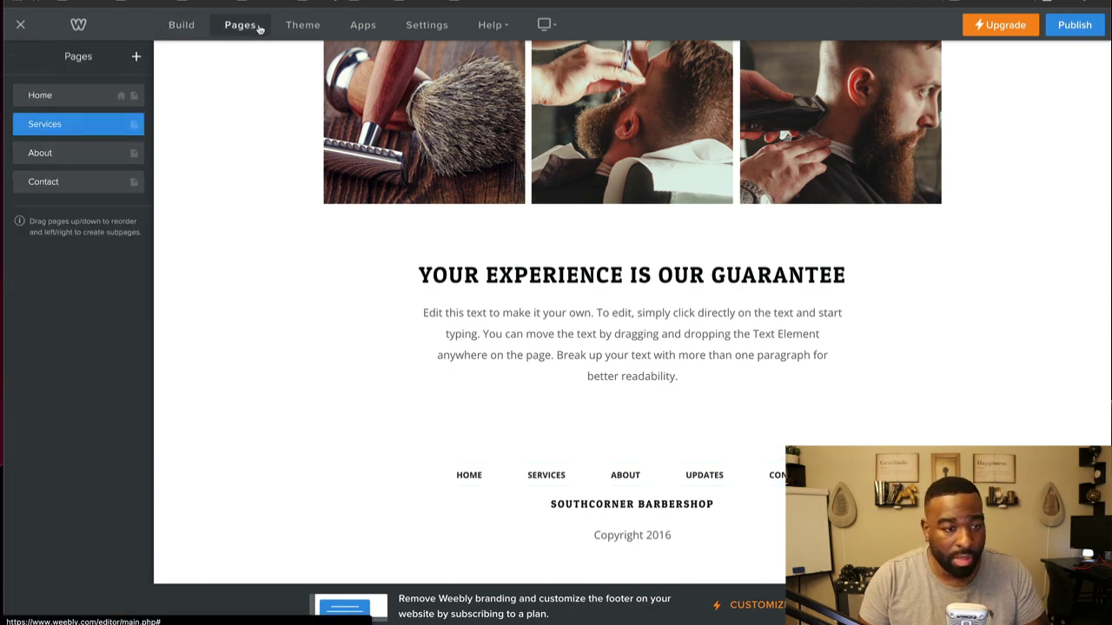
Step: Turn off the theme's Search Box option in the theme settings
click(355, 26)
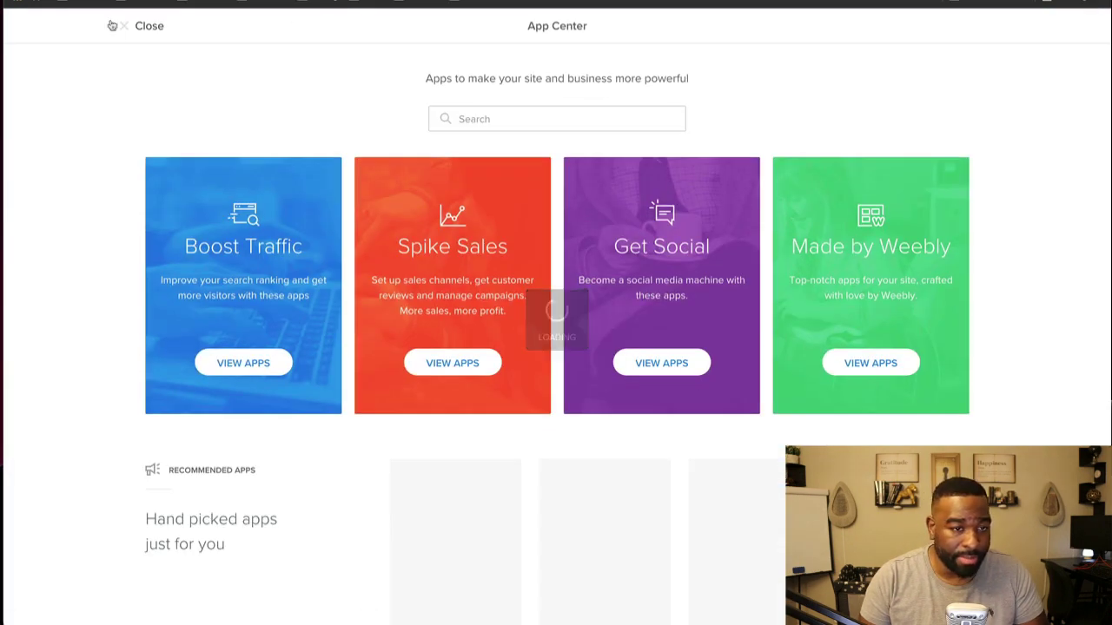
click(122, 27)
click(304, 26)
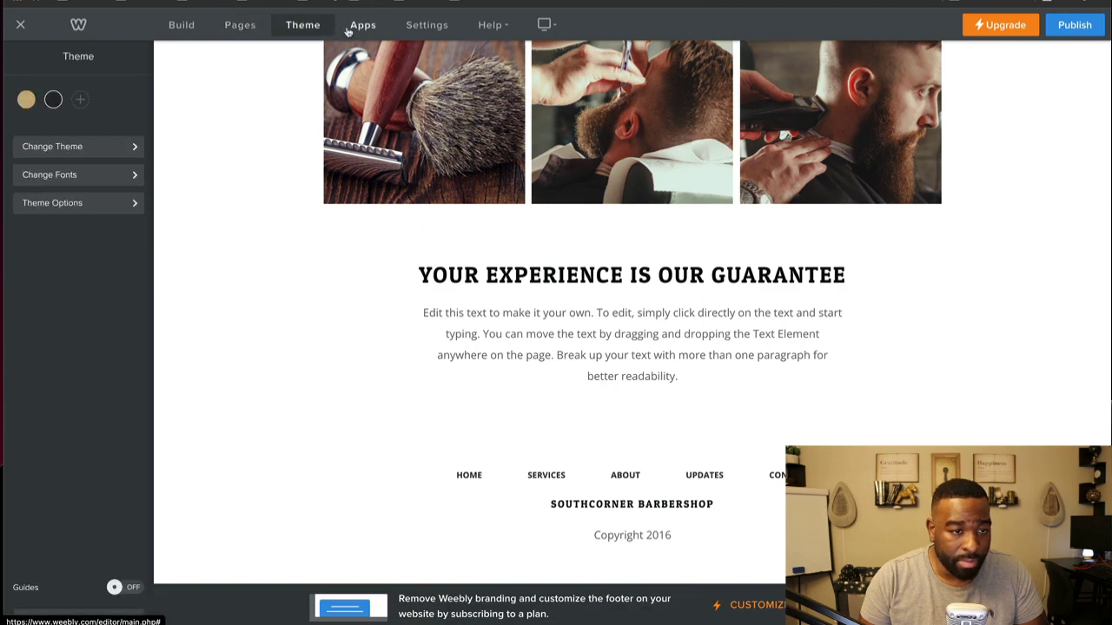
click(347, 31)
click(132, 27)
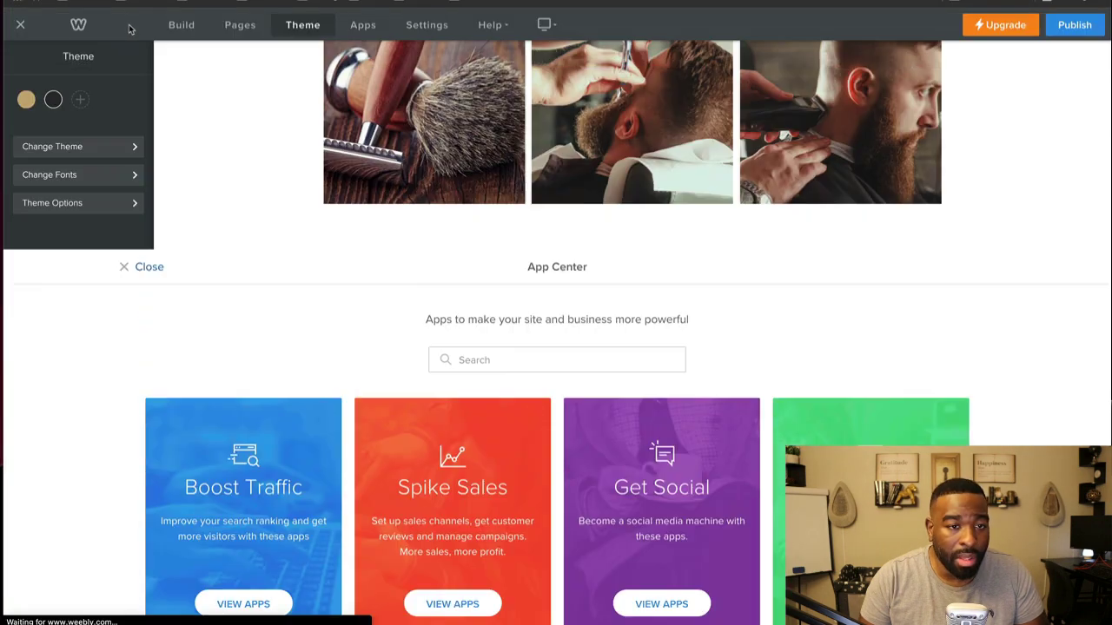
click(104, 205)
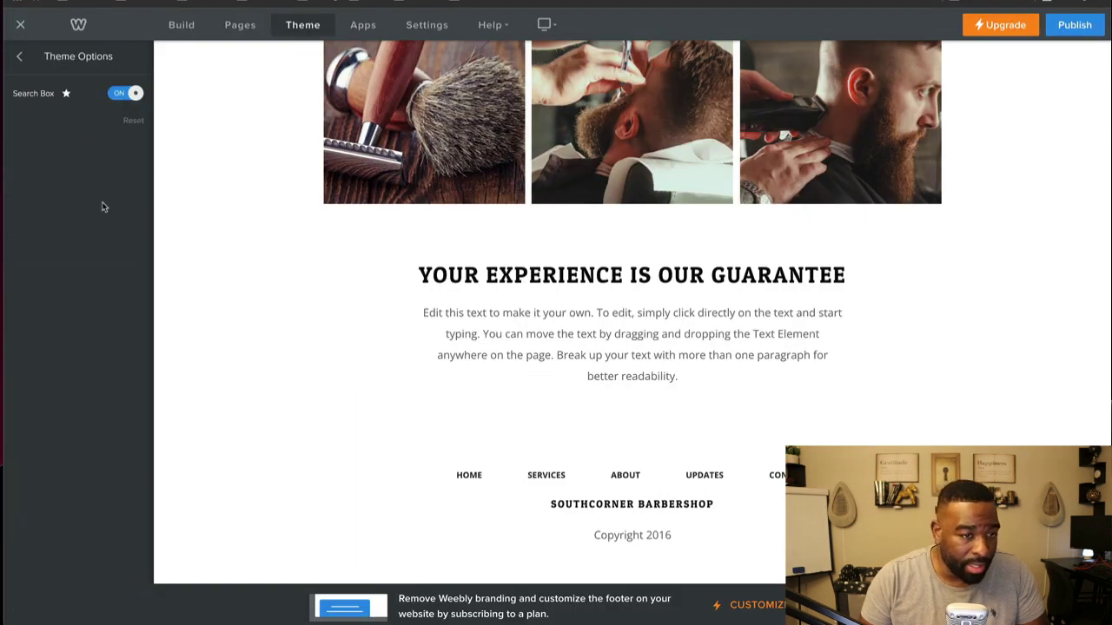
click(28, 57)
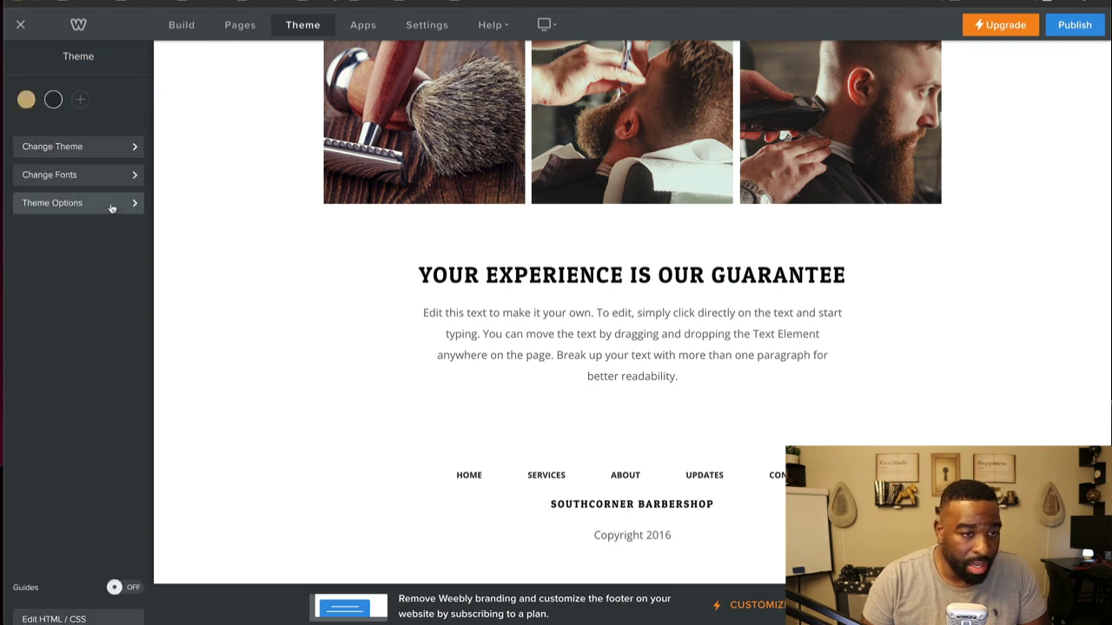
click(109, 207)
click(127, 95)
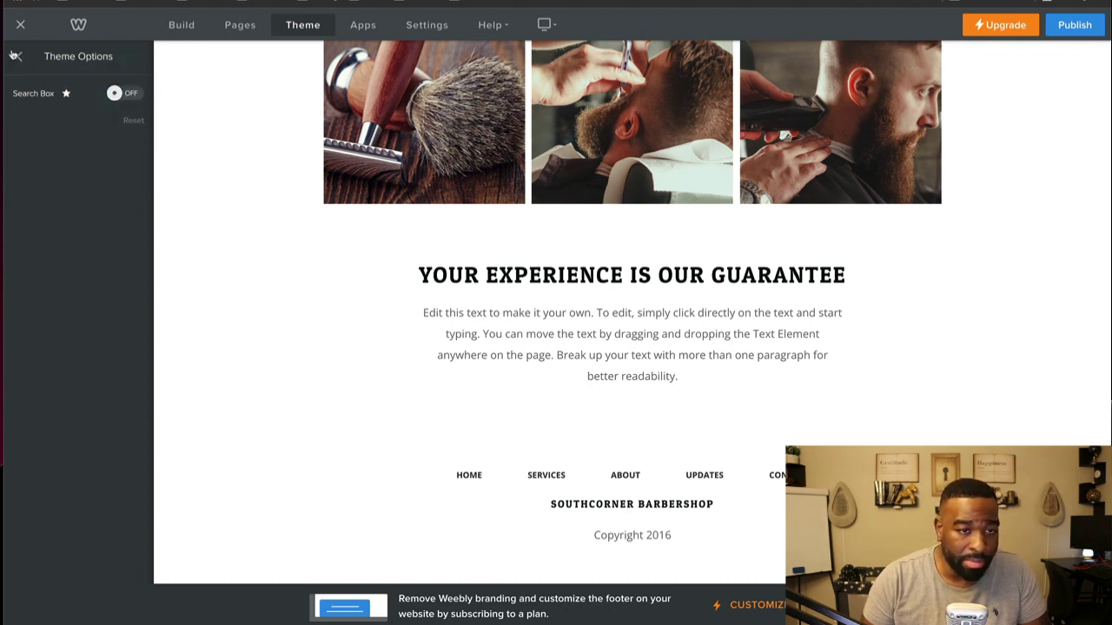
Step: Glance at the app marketplace and general settings, then return to building pages
click(365, 24)
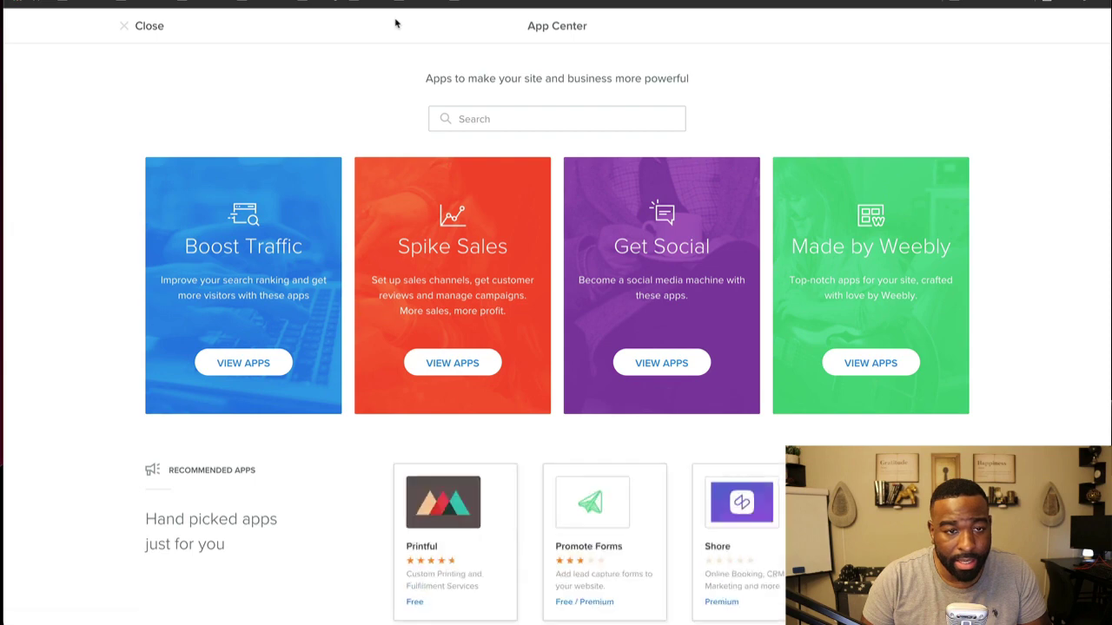
click(152, 26)
click(425, 24)
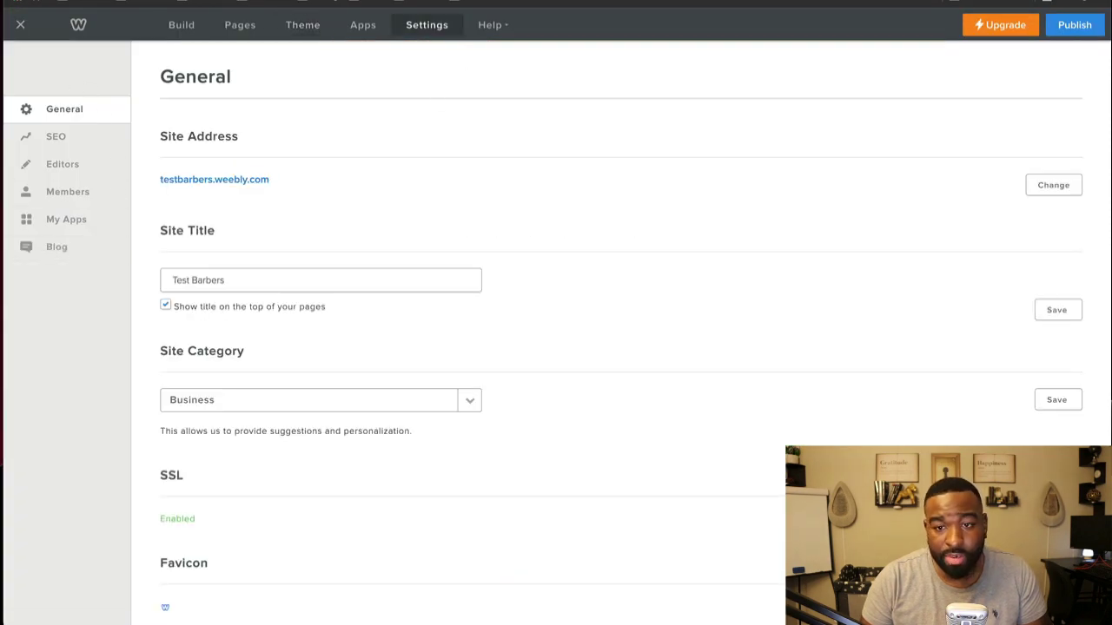
click(181, 25)
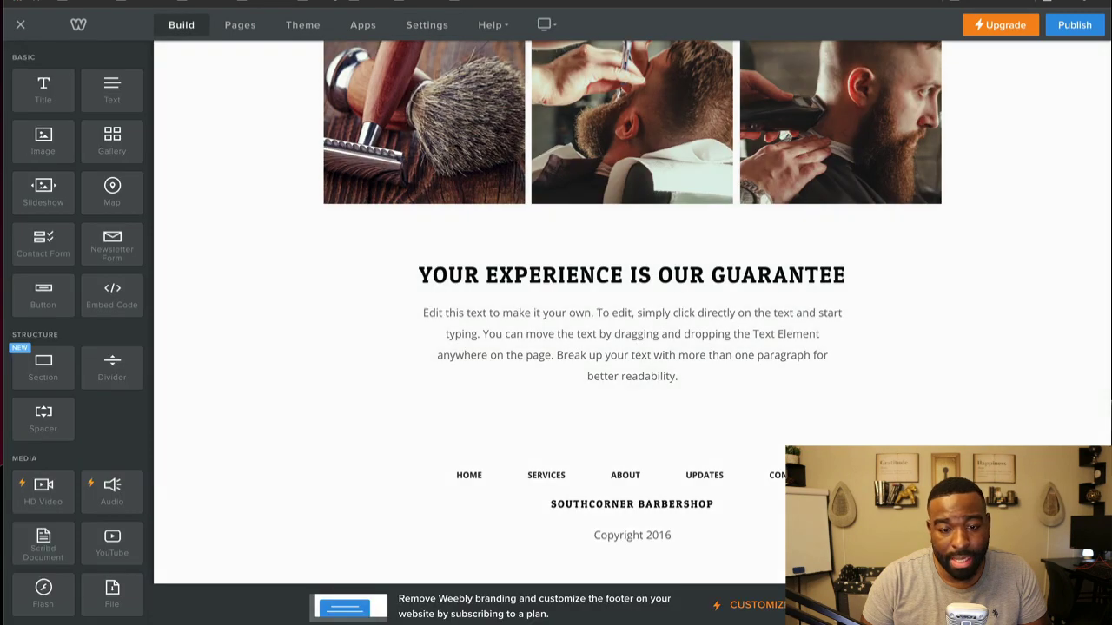
Step: Inspect the footer HOME link's target settings without changing them
click(459, 475)
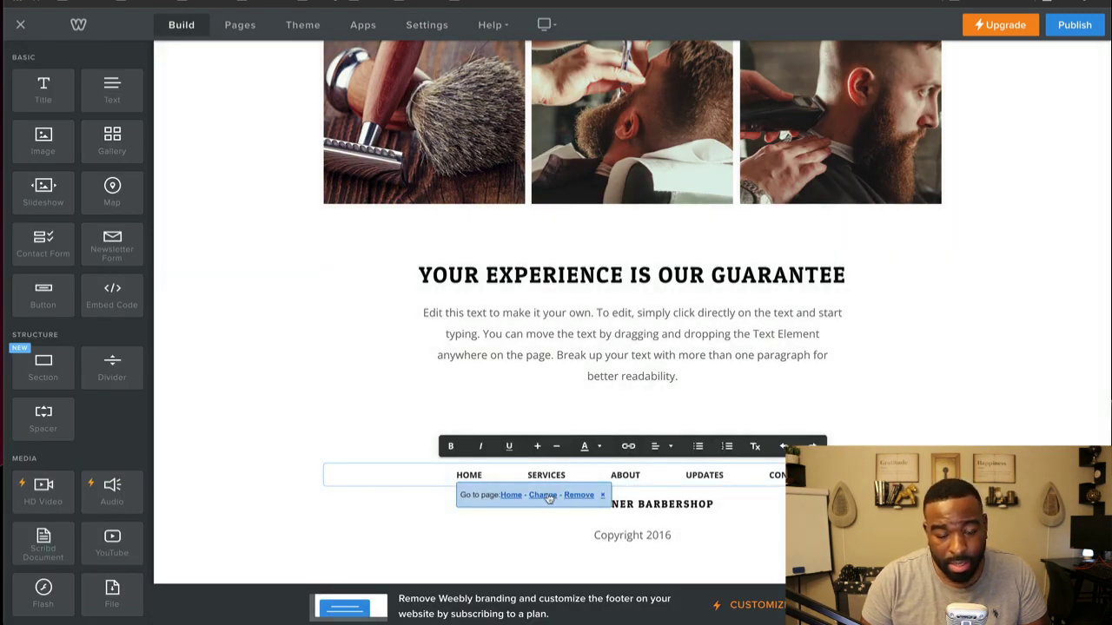
click(544, 496)
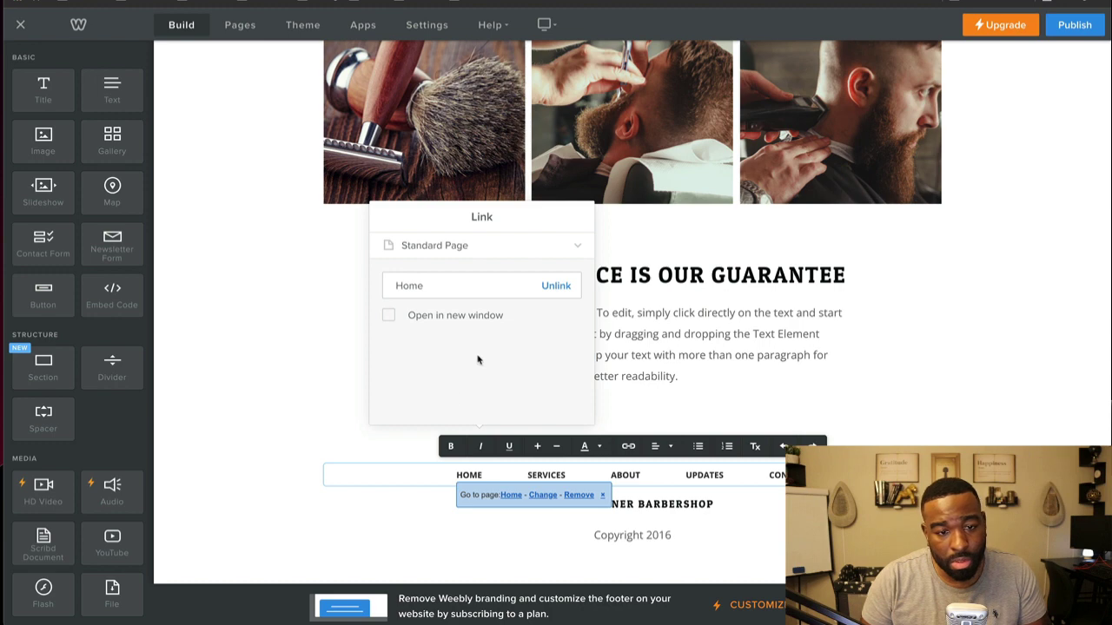
click(506, 252)
click(506, 252)
click(508, 253)
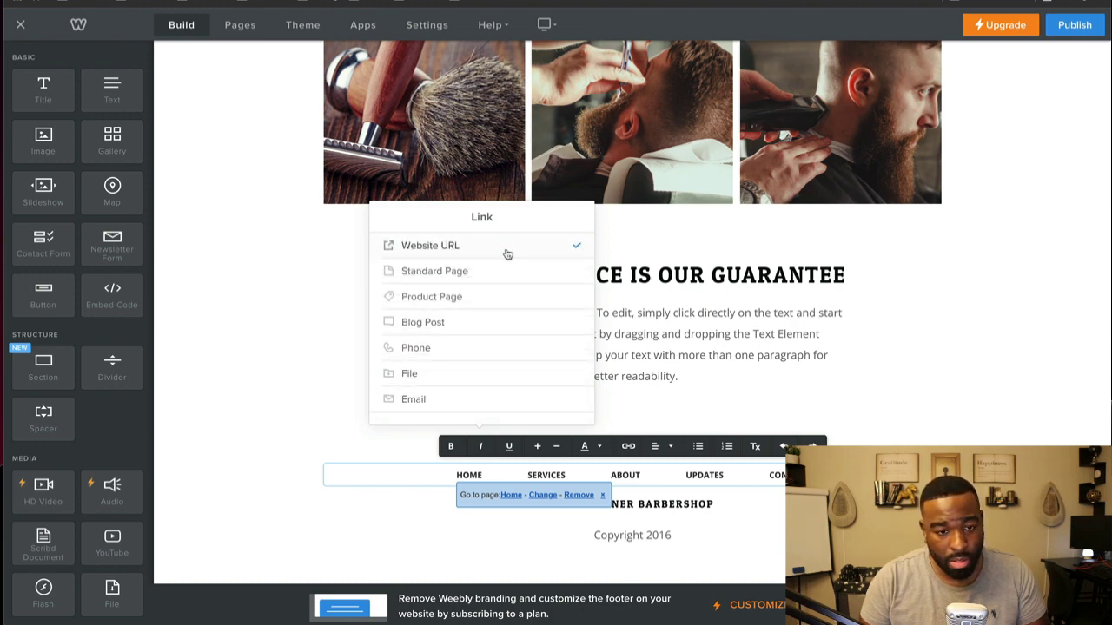
click(507, 254)
click(257, 333)
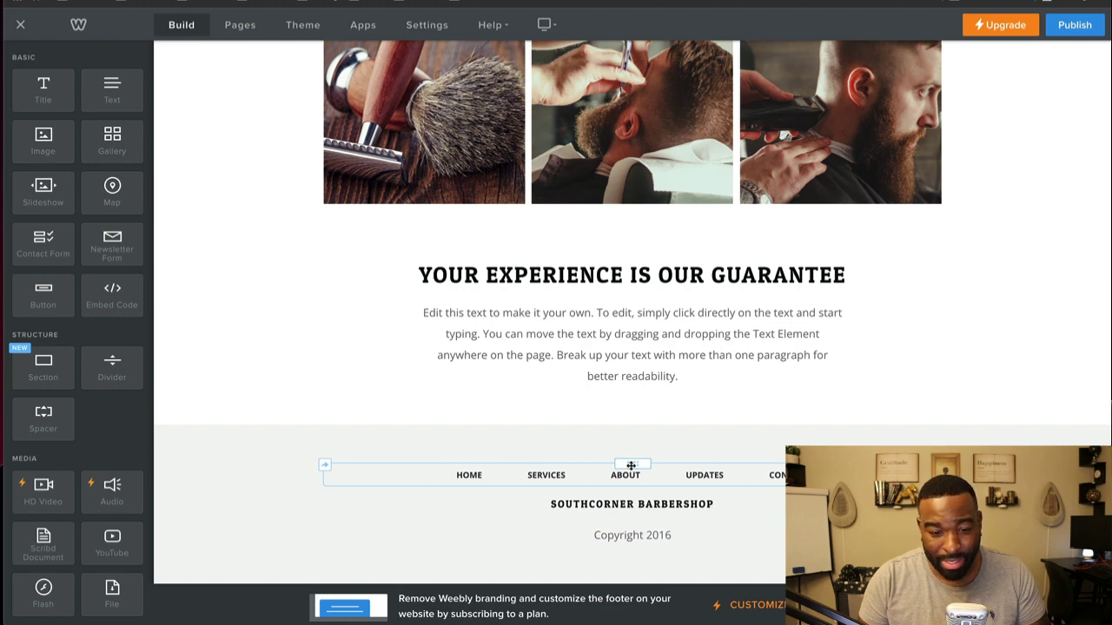
Step: Delete ABOUT and the extra spaces from the Services page footer links
click(645, 473)
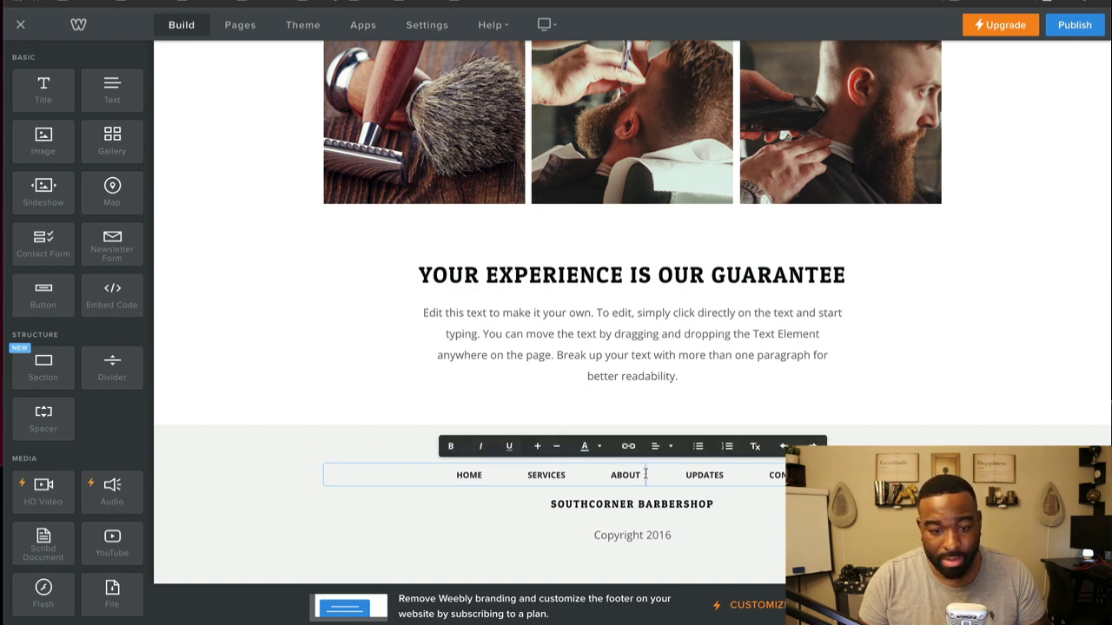
key(BackSpace)
key(BackSpace)
key(BackSpace)
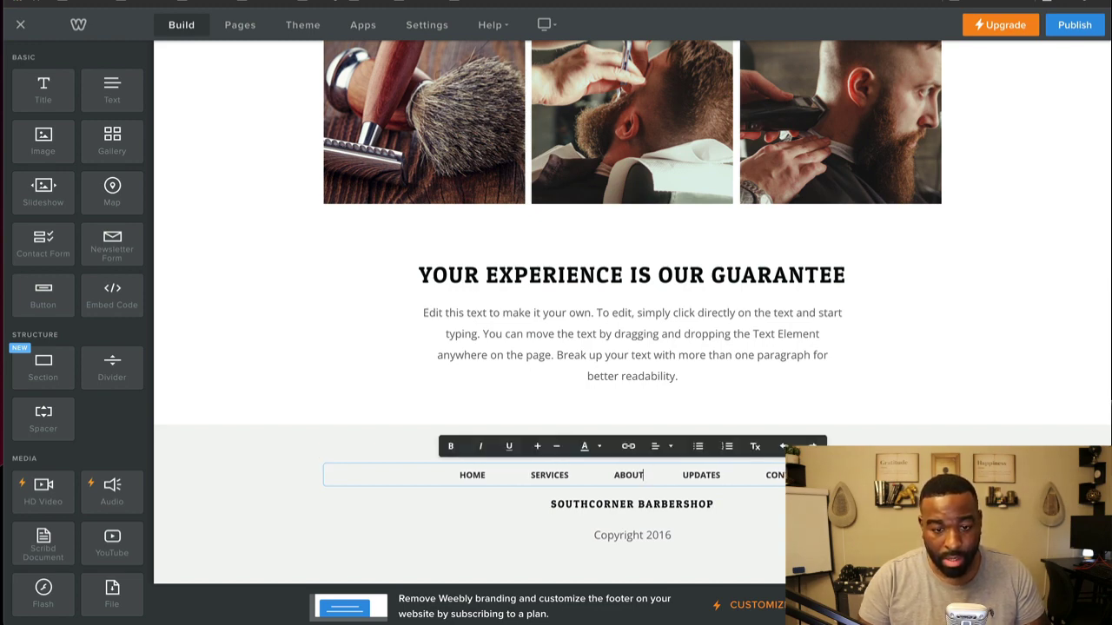
key(BackSpace)
key(BackSpace)
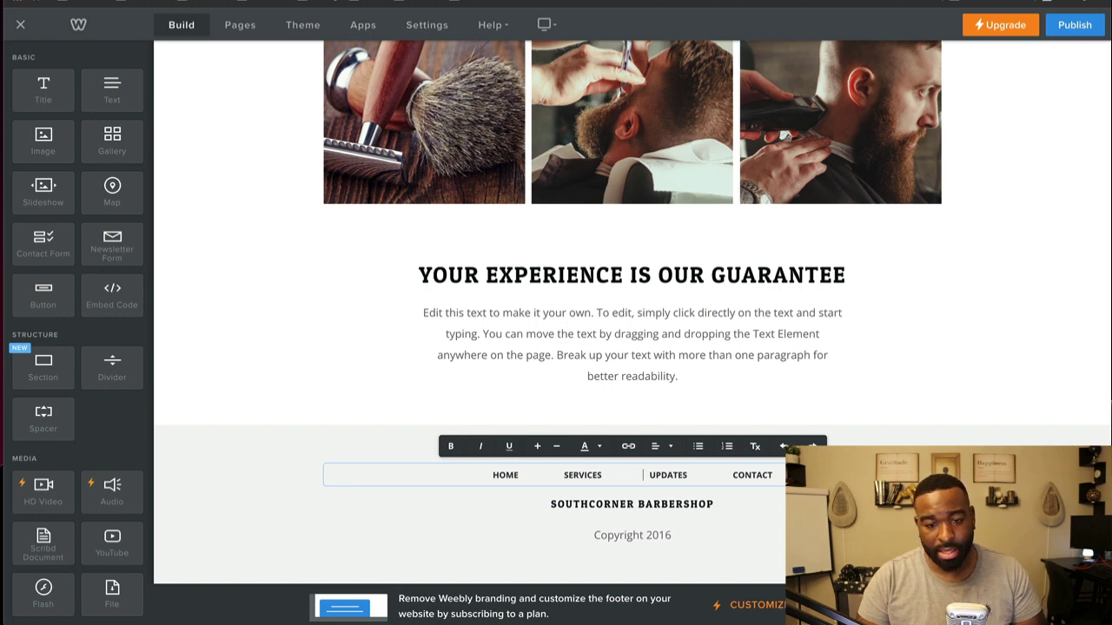
key(BackSpace)
key(BackSpace)
key(BackSpace)
key(BackSpace)
key(BackSpace)
key(BackSpace)
key(BackSpace)
key(BackSpace)
key(BackSpace)
key(BackSpace)
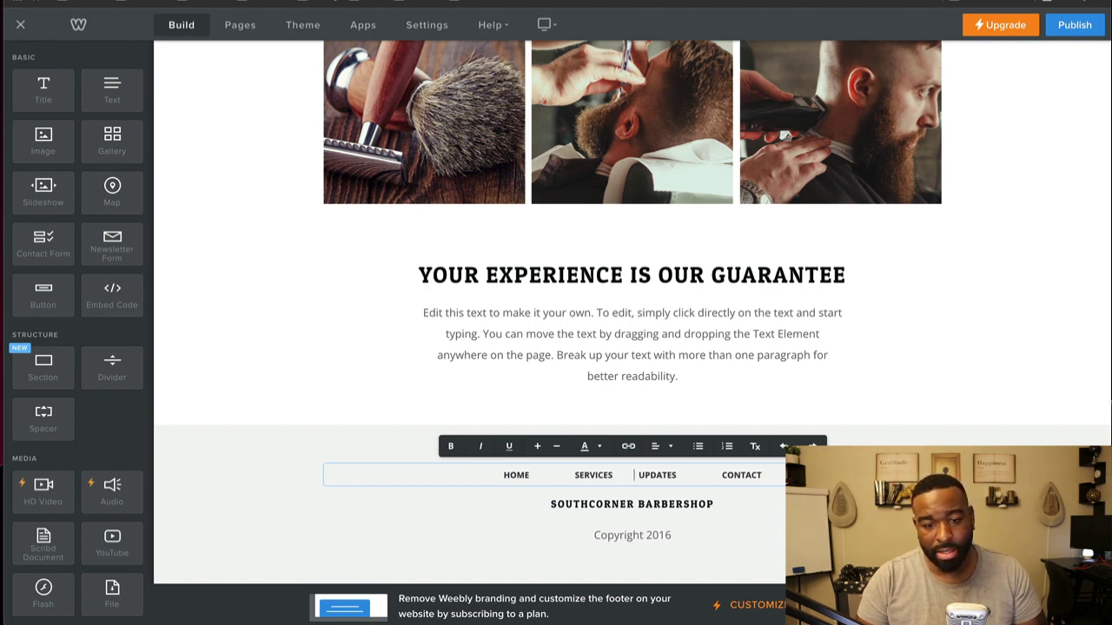
key(BackSpace)
key(BackSpace)
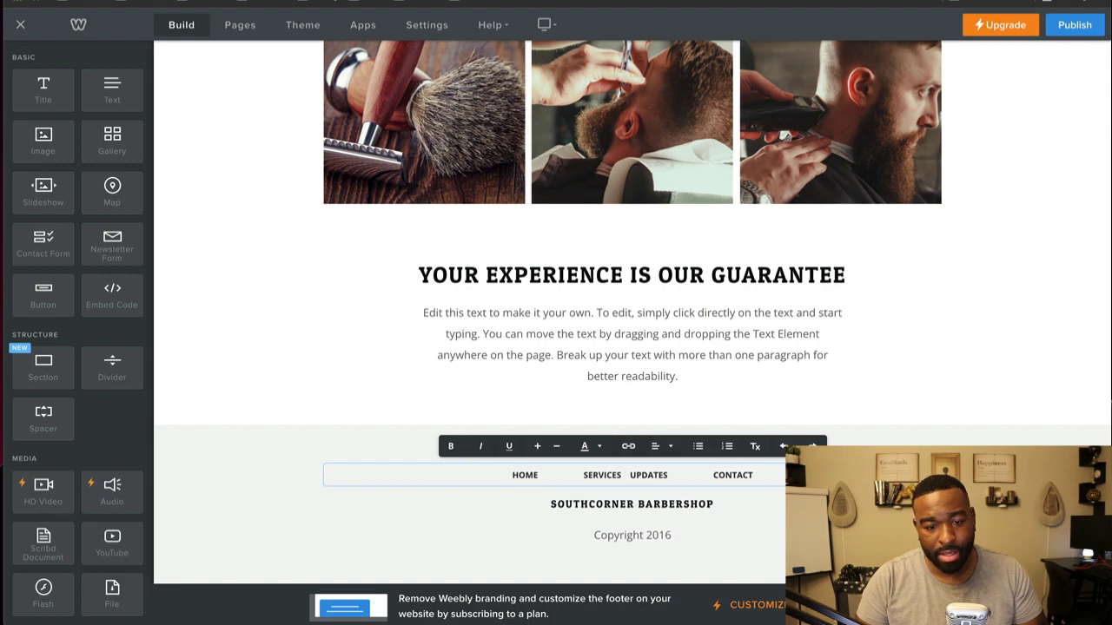
key(Escape)
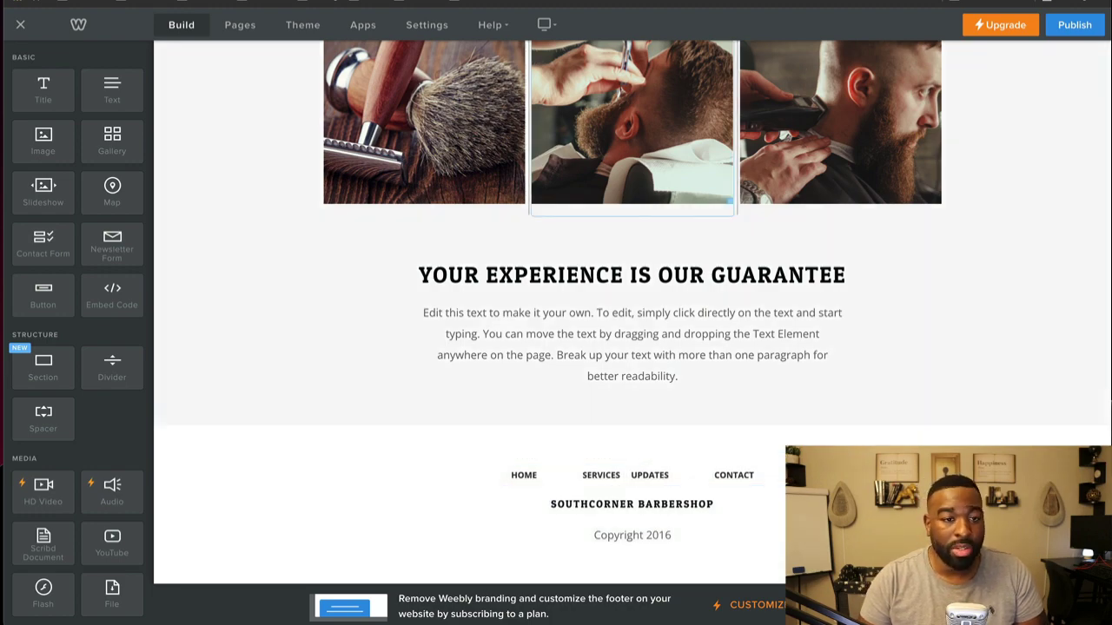
Step: On the Home page, delete the UPDATES link from the footer below Location & Hours
click(601, 475)
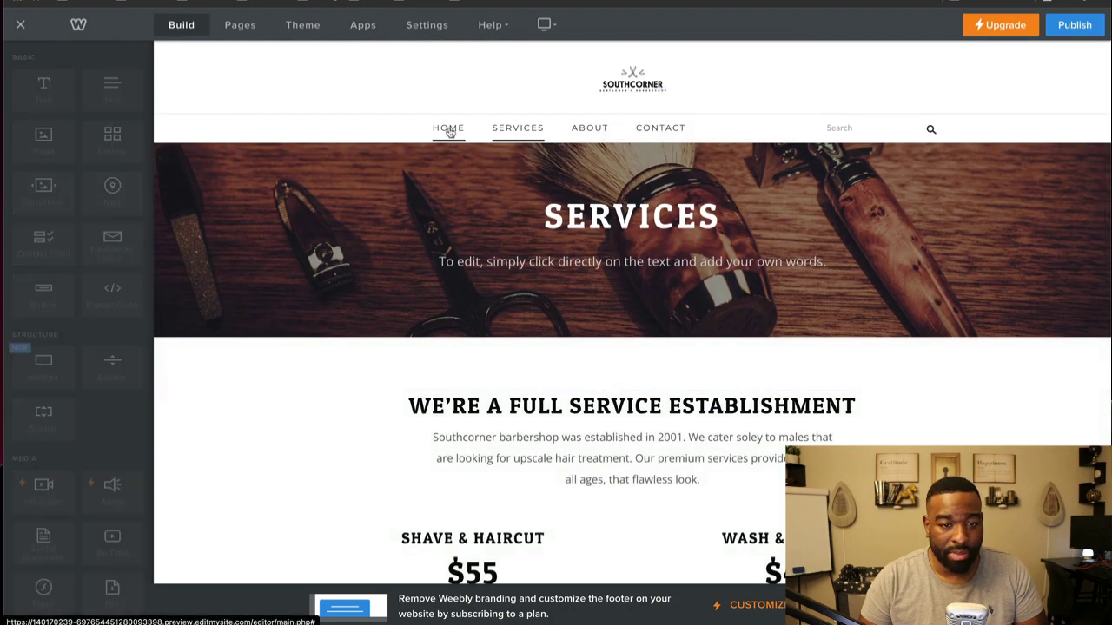
click(448, 130)
scroll(402, 231, down, 10)
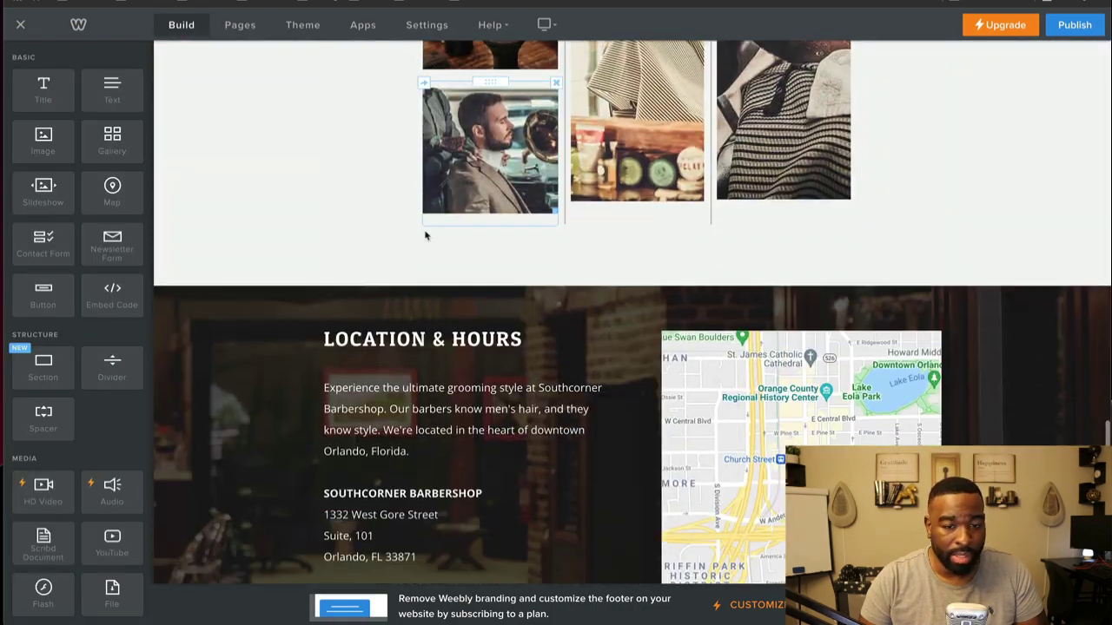
scroll(426, 234, down, 4)
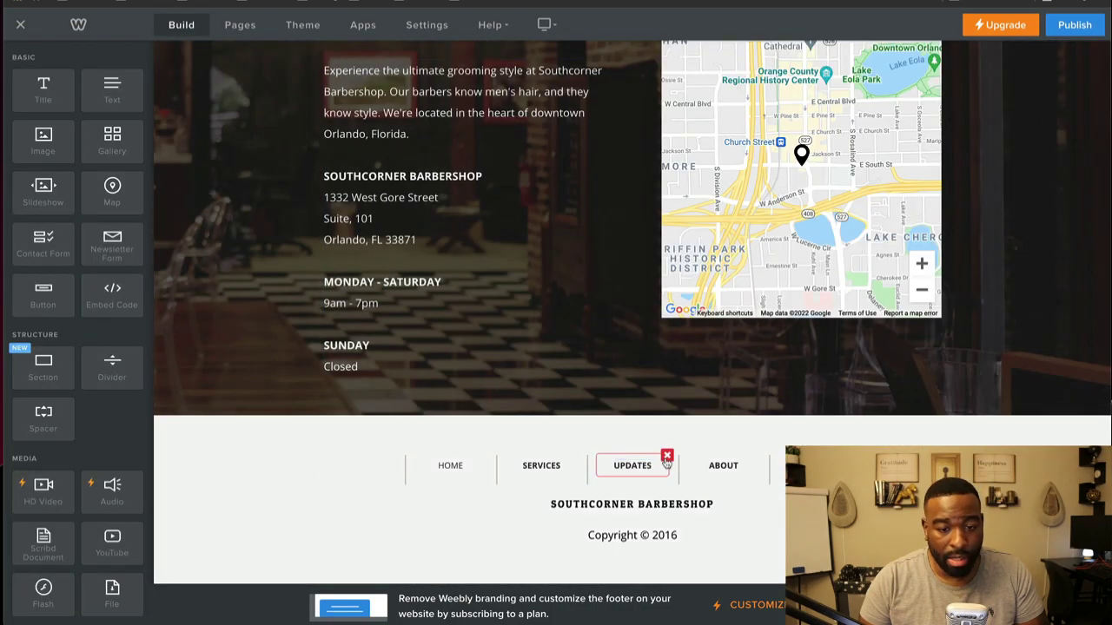
click(666, 459)
click(638, 417)
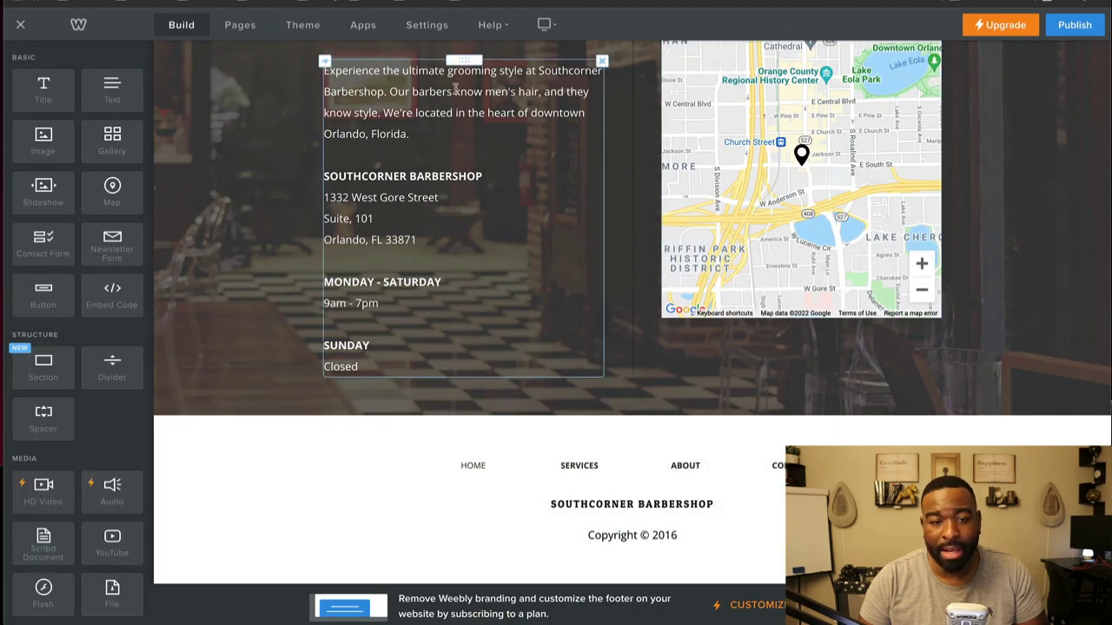
Step: Check the footers on the Services, About and Home pages
scroll(444, 152, up, 10)
scroll(445, 152, up, 10)
click(599, 125)
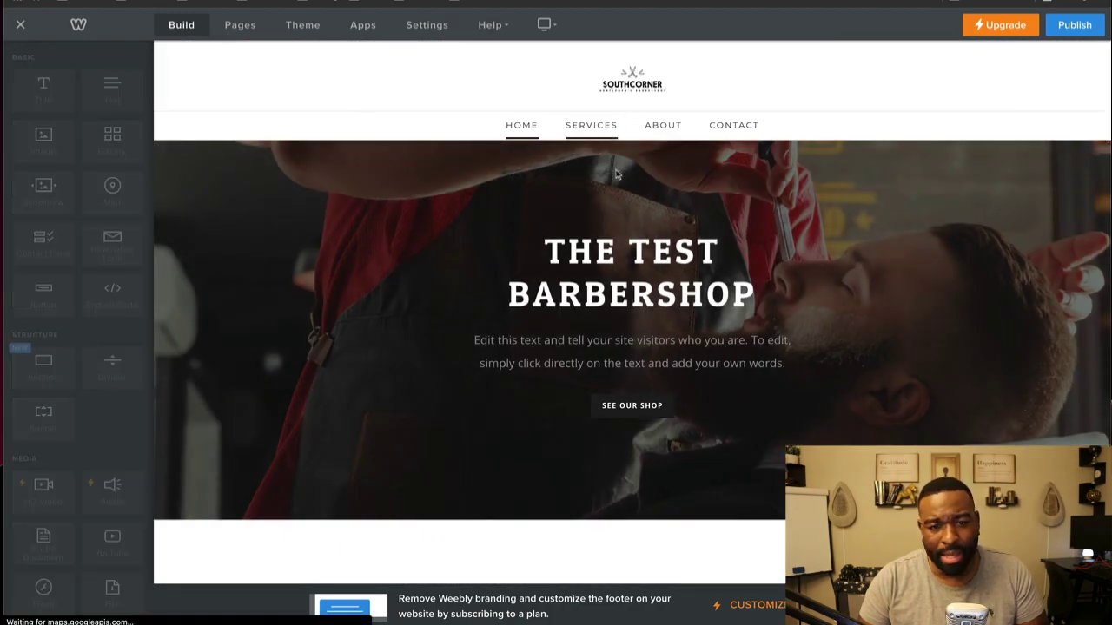
scroll(656, 317, down, 15)
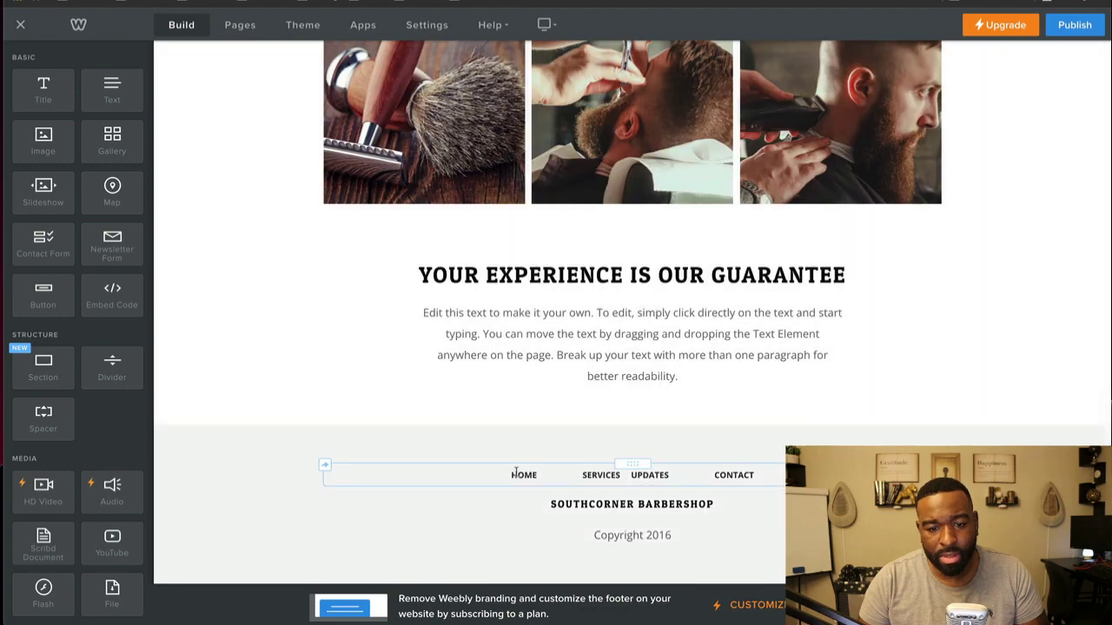
scroll(554, 469, up, 15)
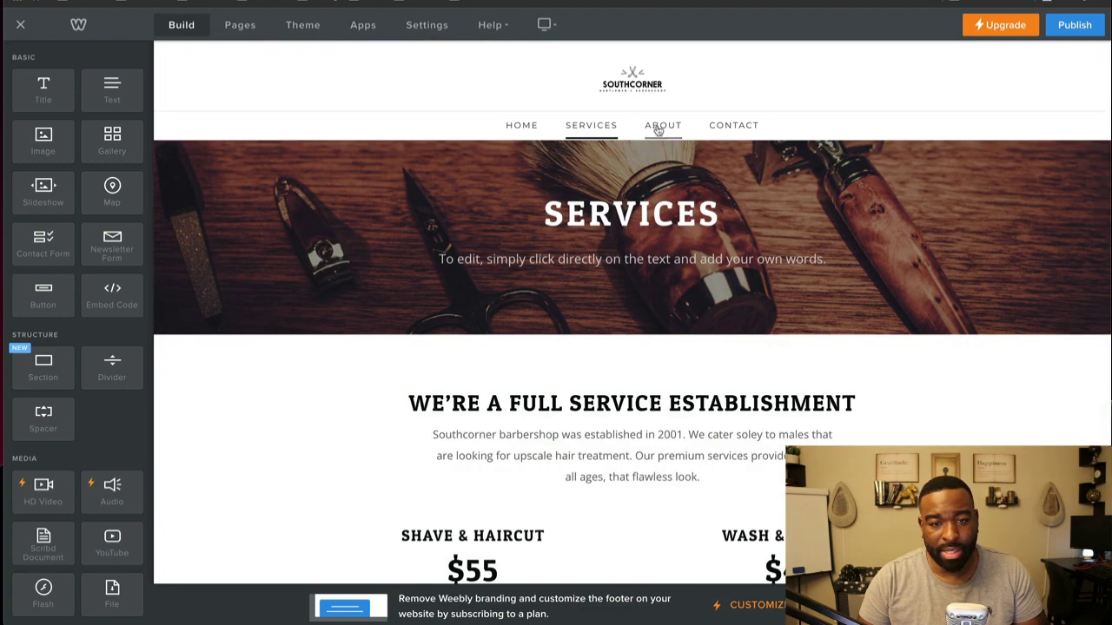
click(657, 128)
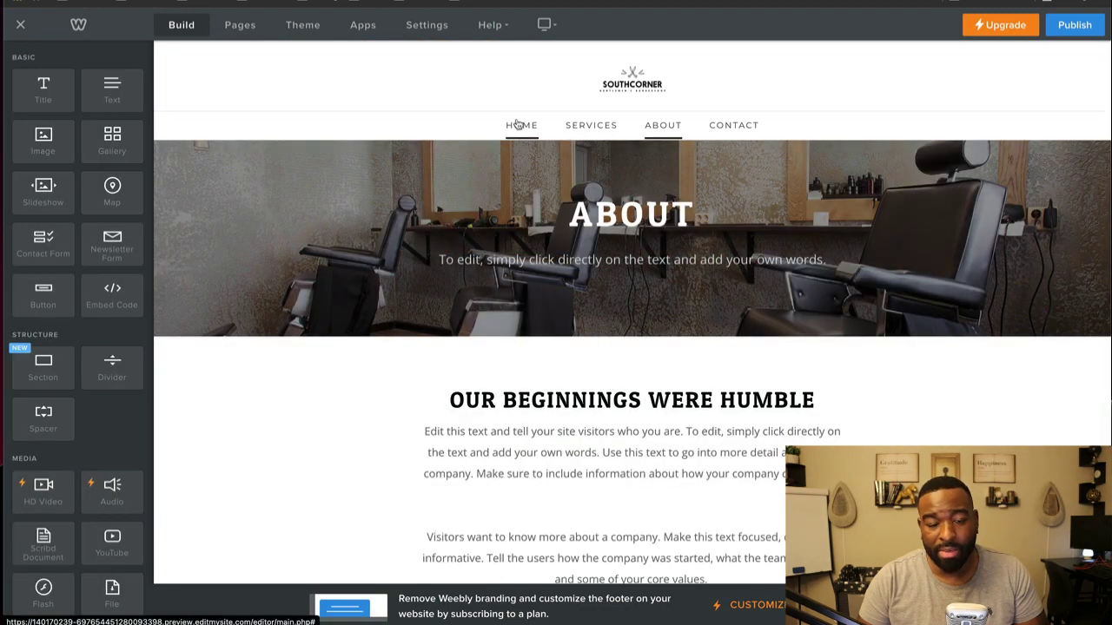
click(517, 125)
scroll(489, 402, down, 15)
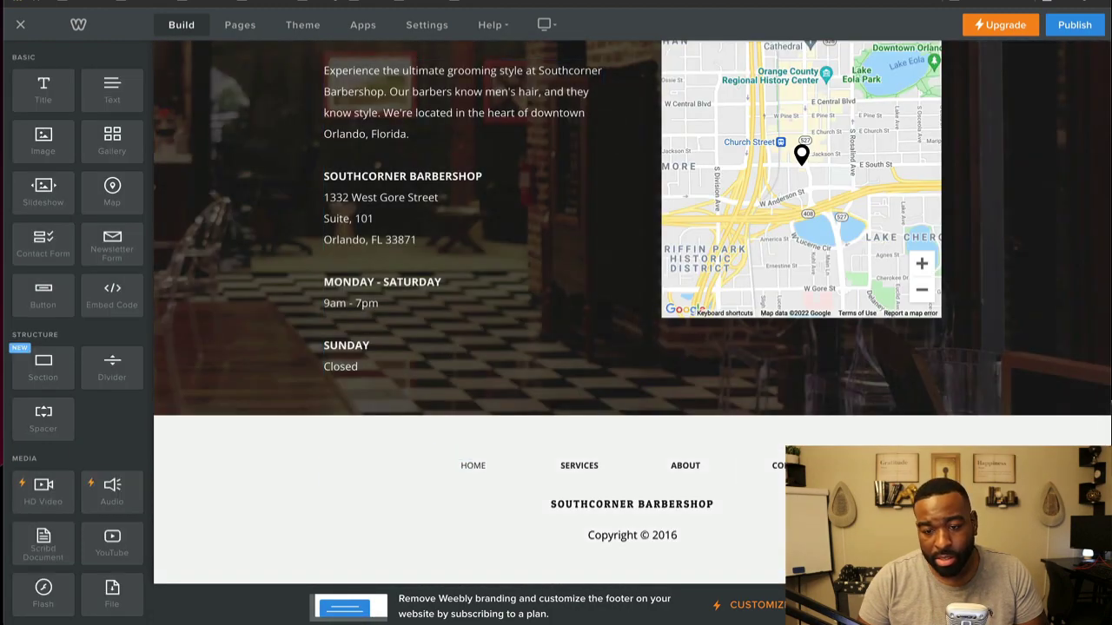
scroll(608, 434, down, 1)
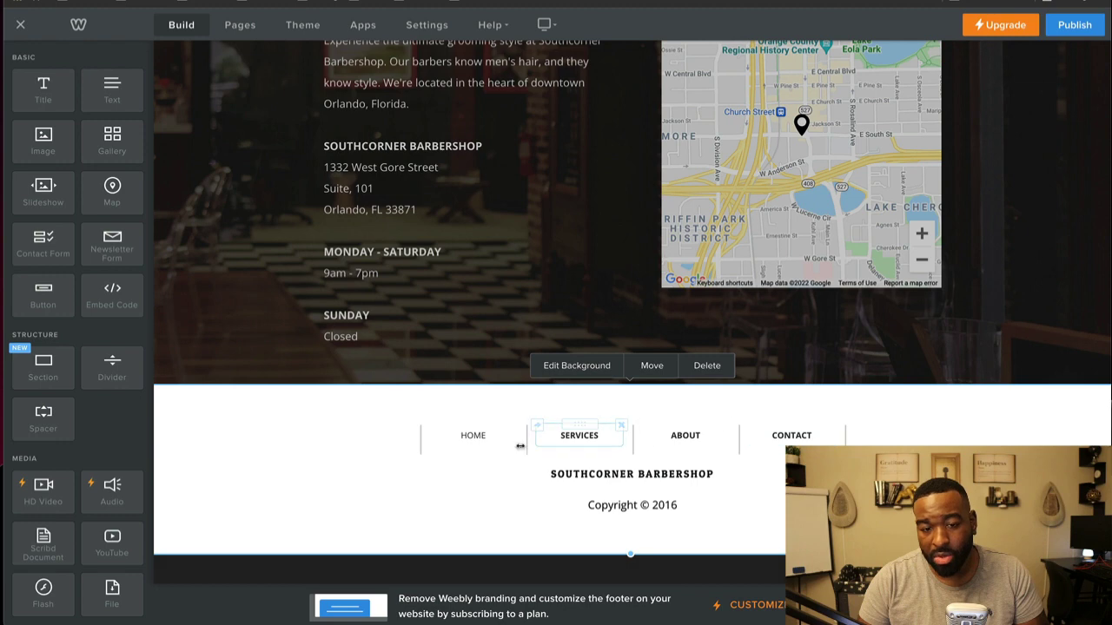
right_click(428, 454)
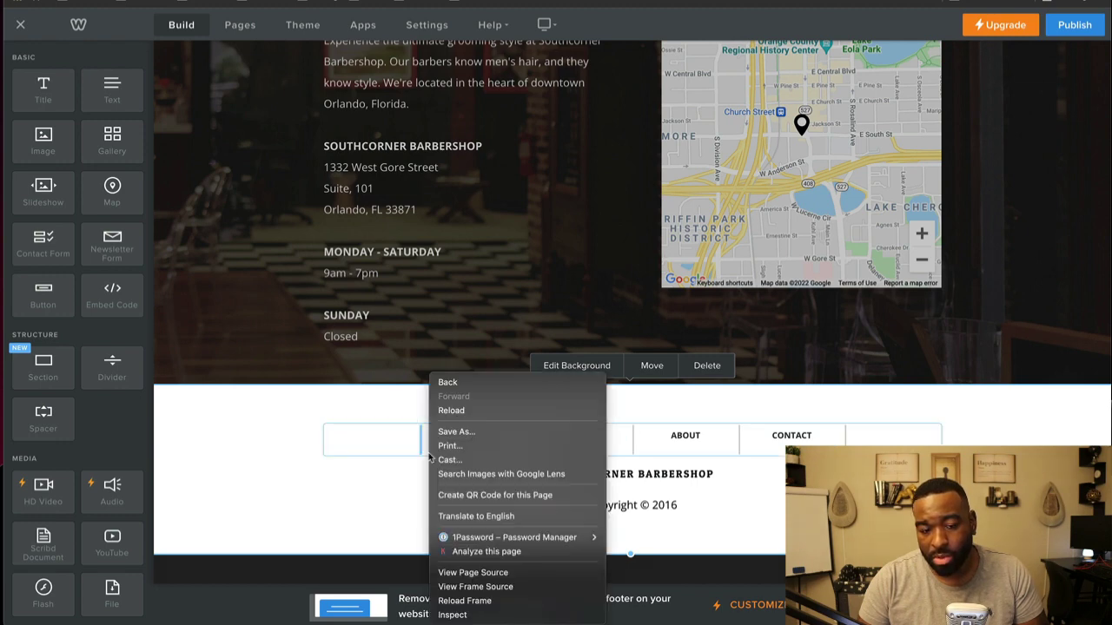
click(382, 457)
scroll(382, 458, up, 20)
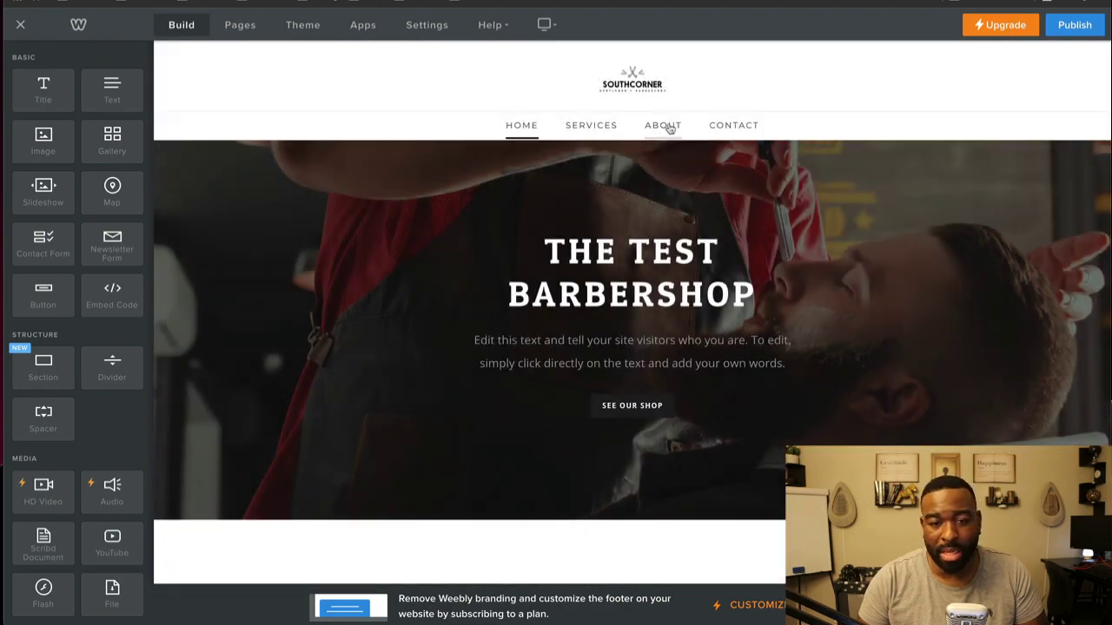
Step: On the About page, delete ABOUT from the footer navigation links
click(664, 125)
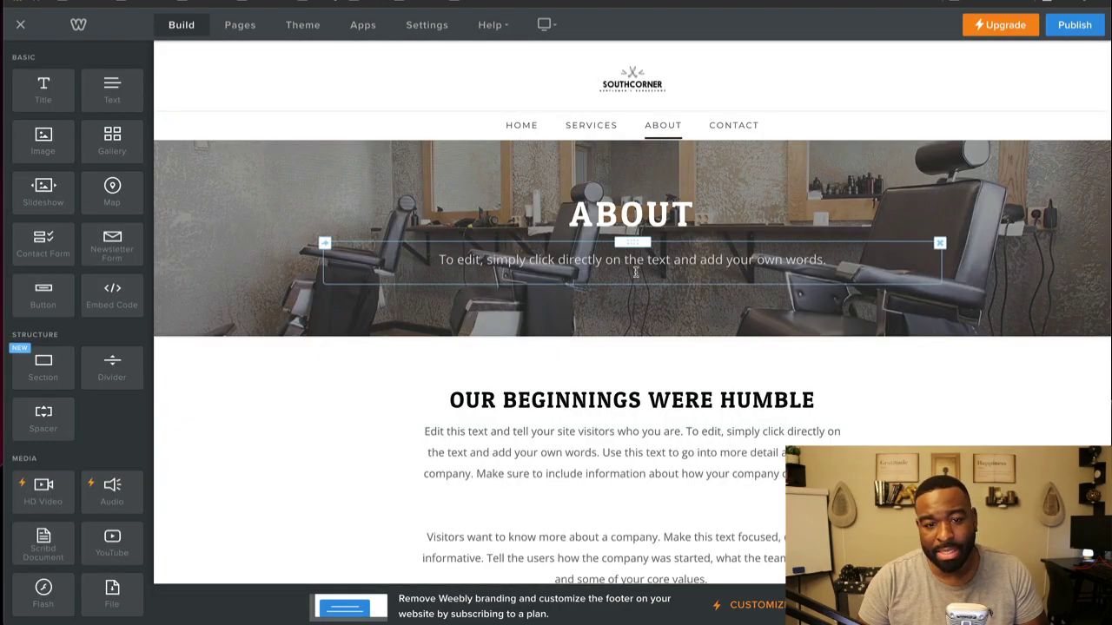
scroll(635, 272, down, 15)
scroll(635, 272, up, 15)
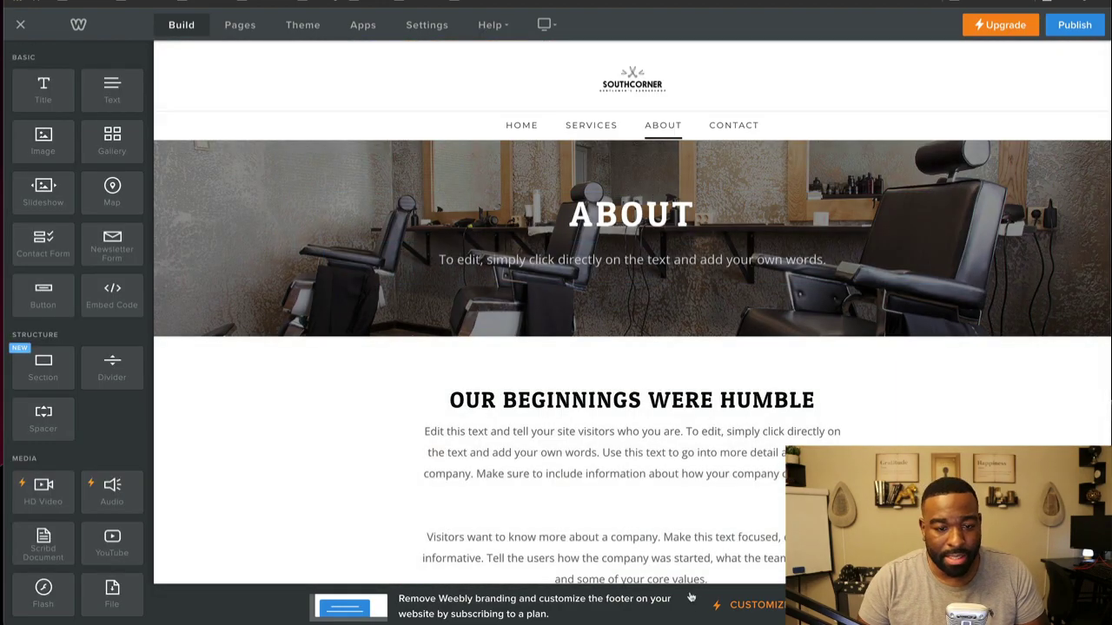
scroll(619, 445, down, 15)
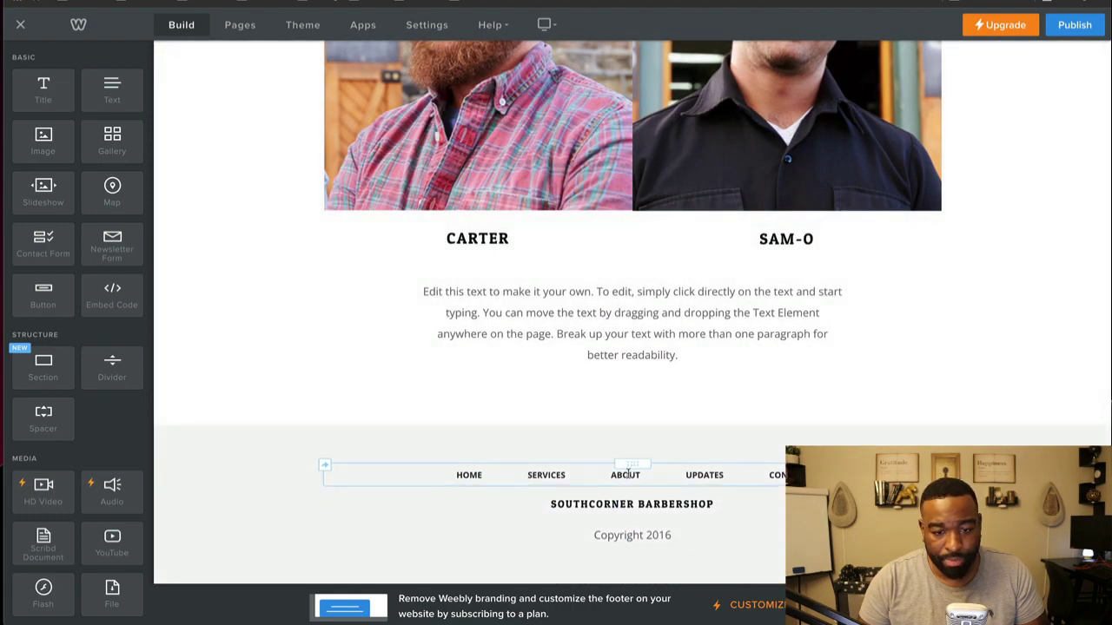
click(633, 476)
double_click(626, 475)
key(BackSpace)
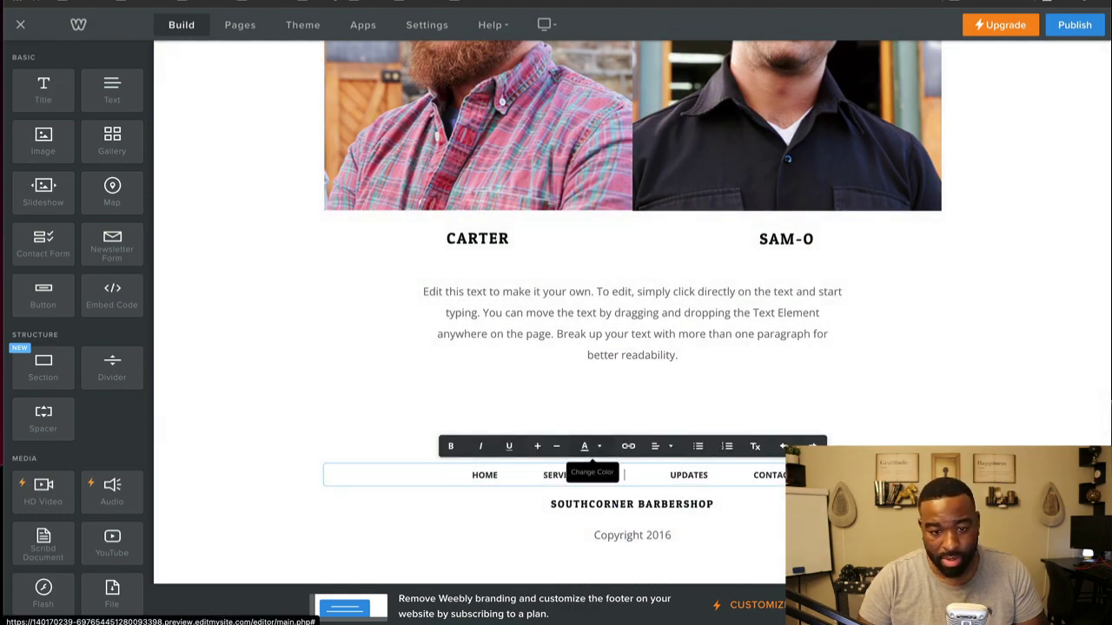
click(975, 307)
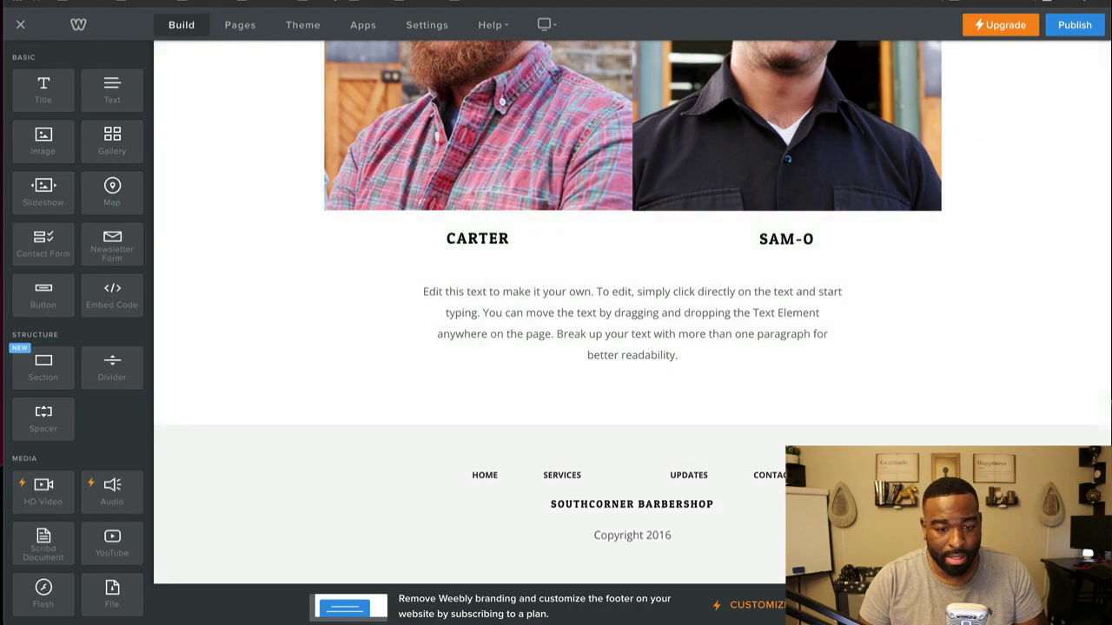
click(573, 552)
Step: Open Replace Image for the left barber photo on the About page, then cancel
scroll(538, 512, up, 15)
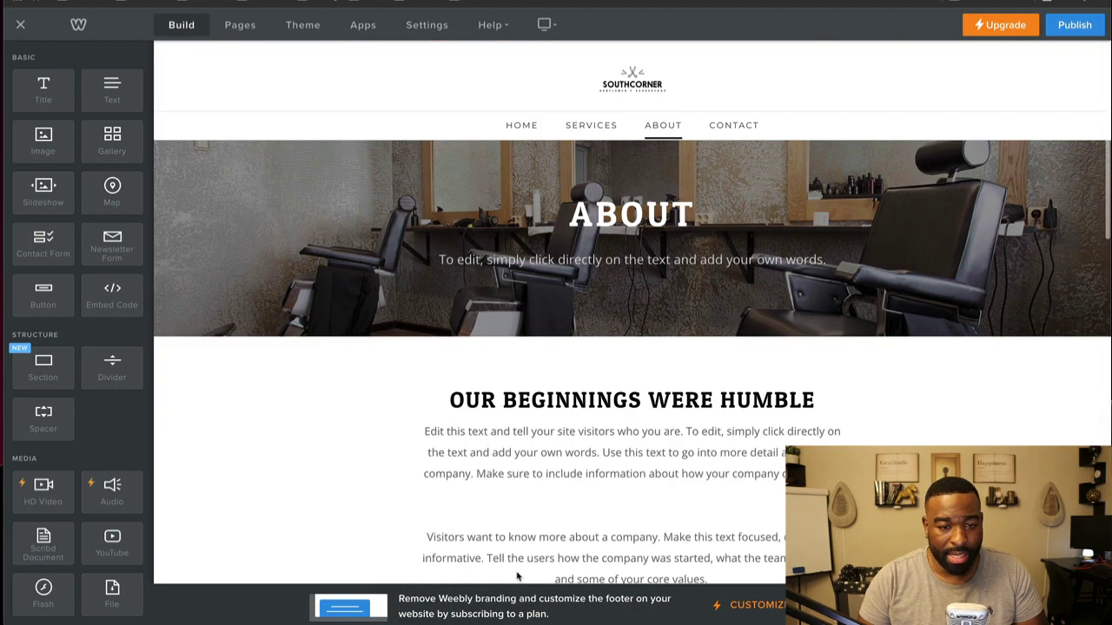
scroll(512, 474, down, 3)
scroll(478, 581, down, 5)
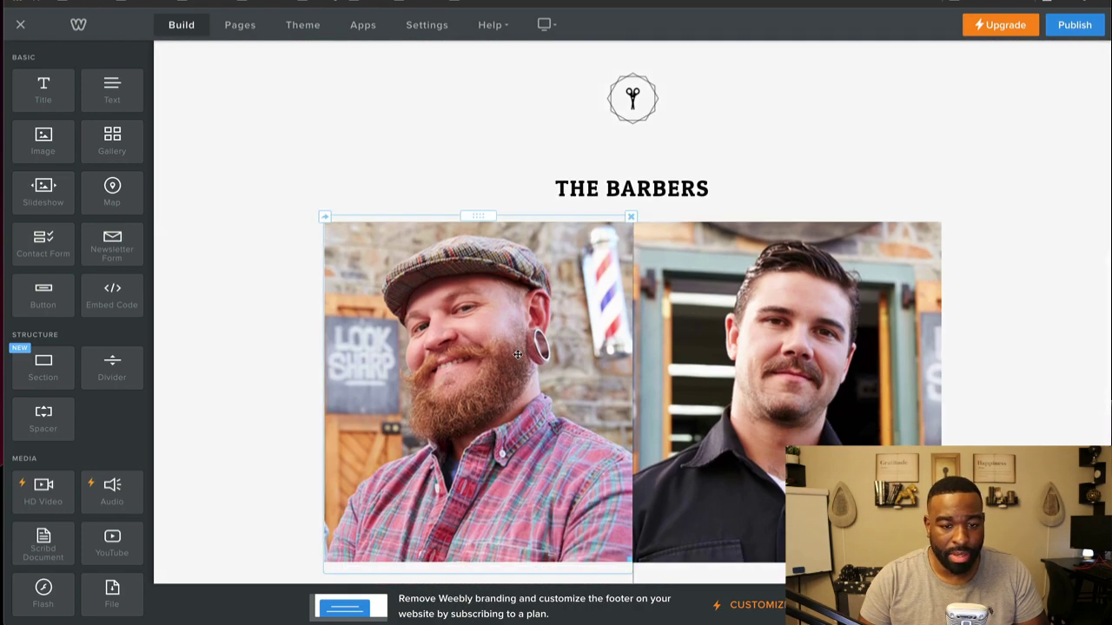
click(518, 355)
click(477, 144)
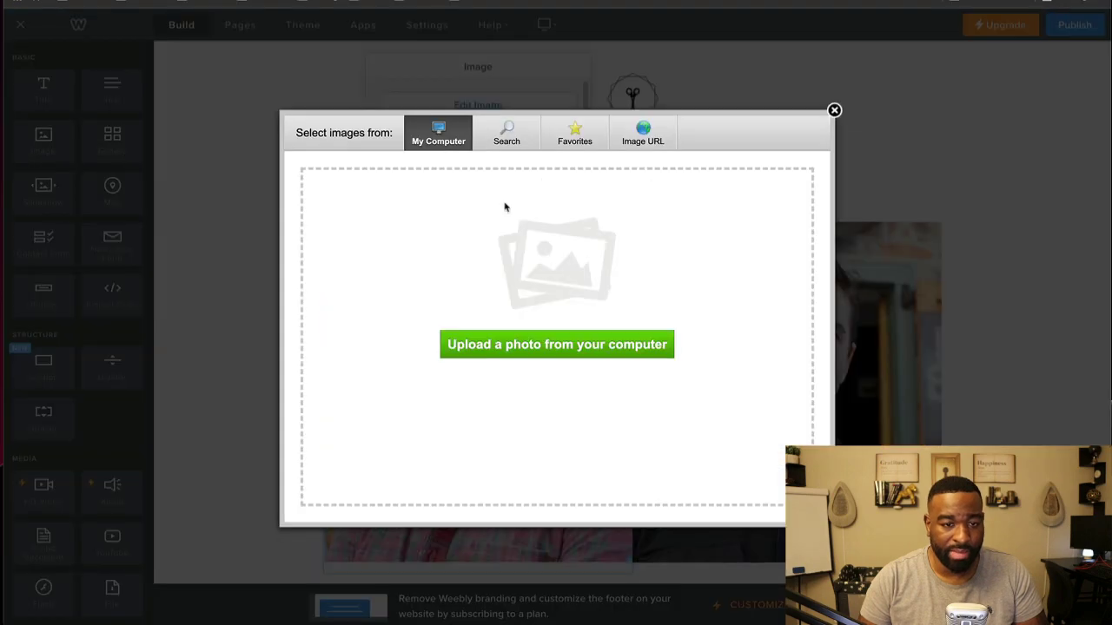
click(834, 110)
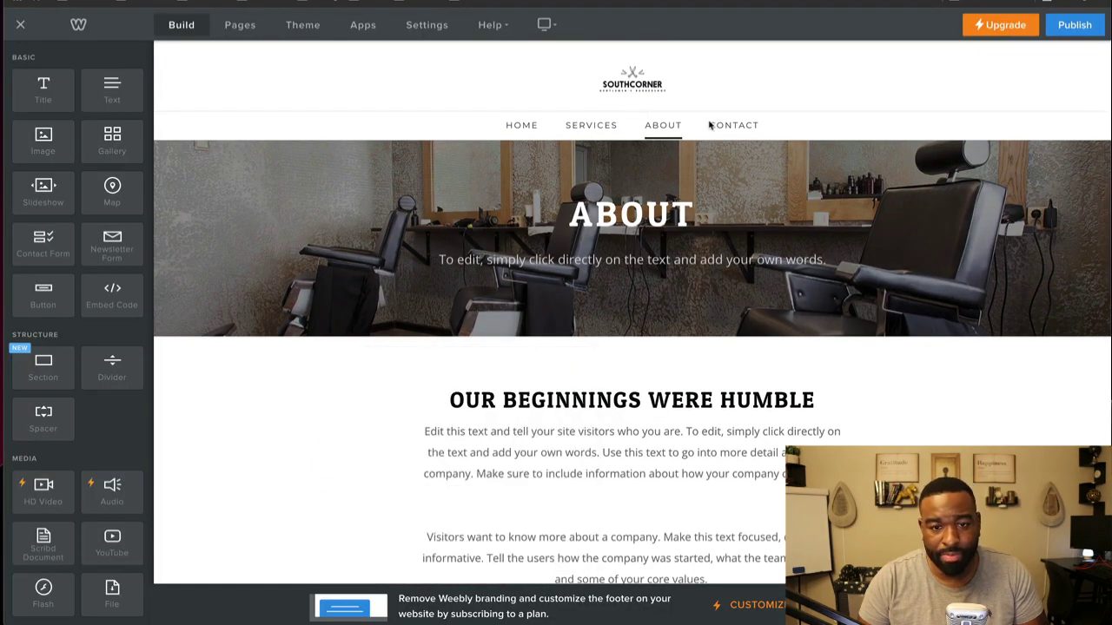
Step: Go to the Contact page and scroll through its address and map section
click(710, 126)
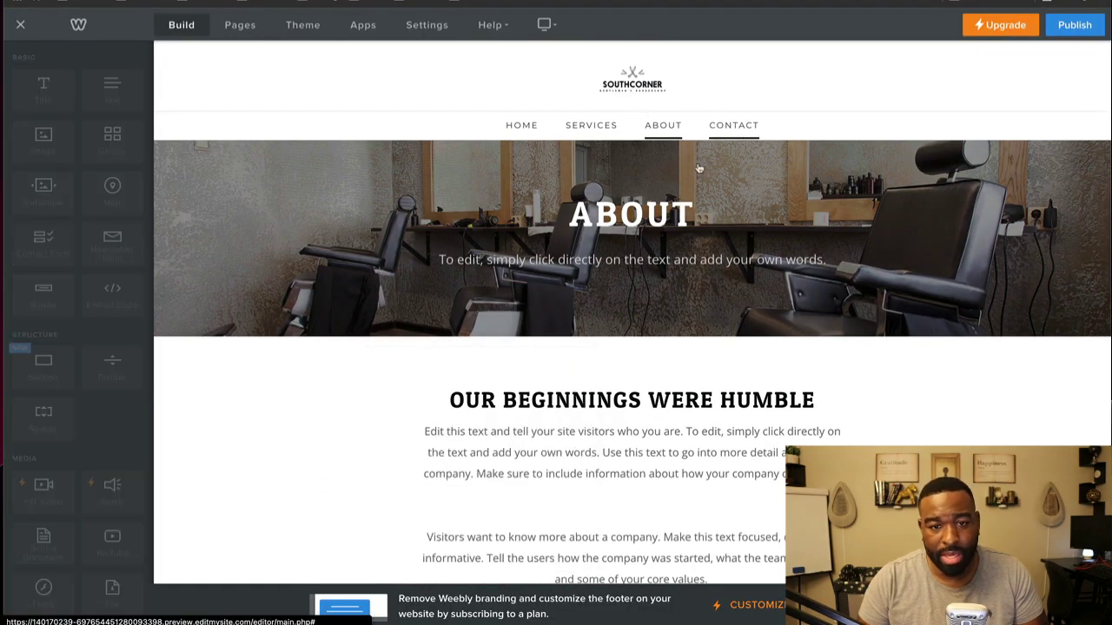
scroll(643, 209, down, 1)
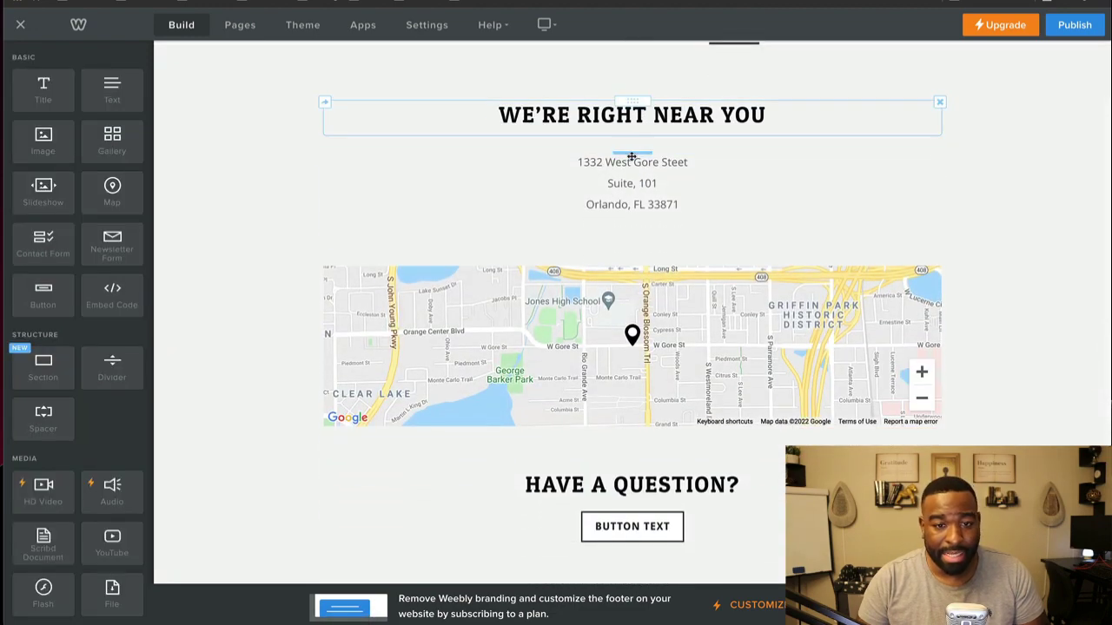
scroll(608, 222, down, 2)
scroll(681, 363, up, 3)
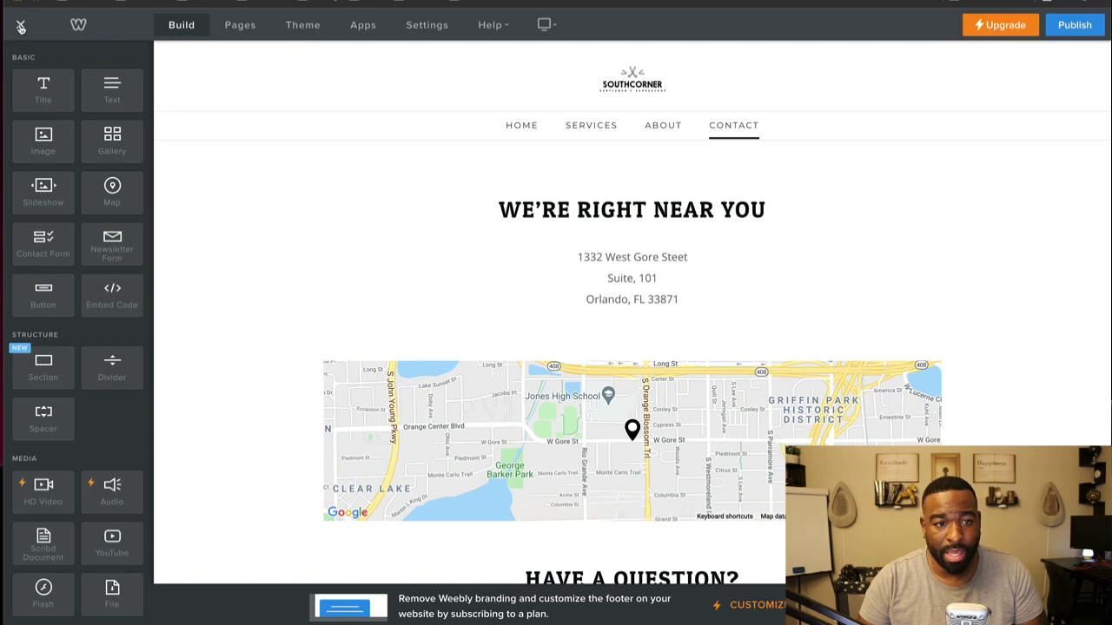
Step: Publish the site, highlight the testbarbers.weebly.com address, and dismiss the confirmation
click(1075, 24)
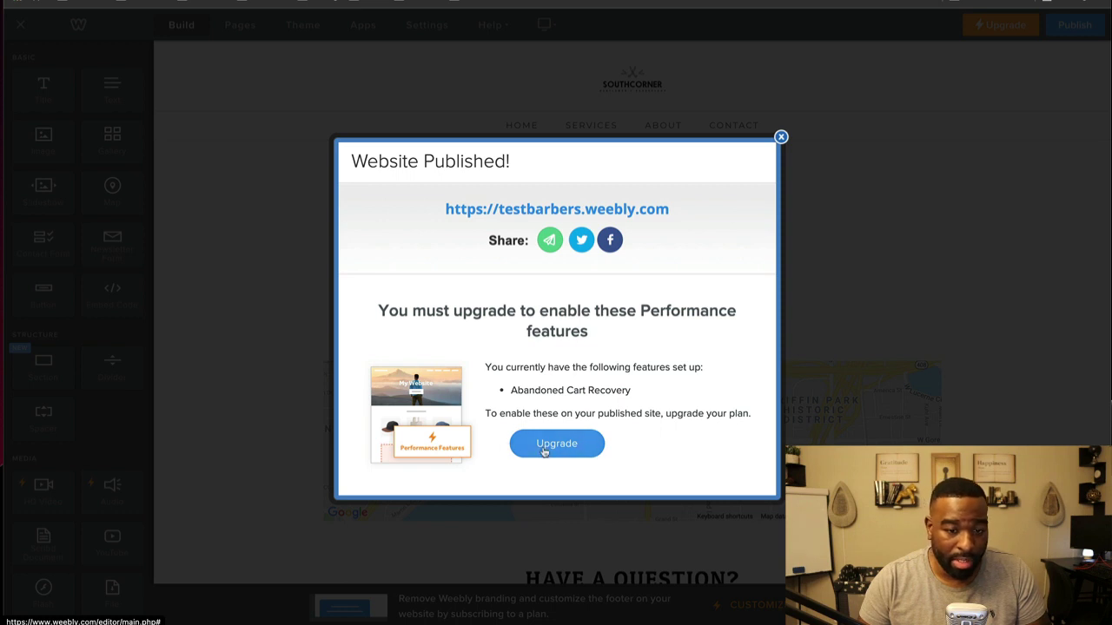
drag(678, 209, 450, 210)
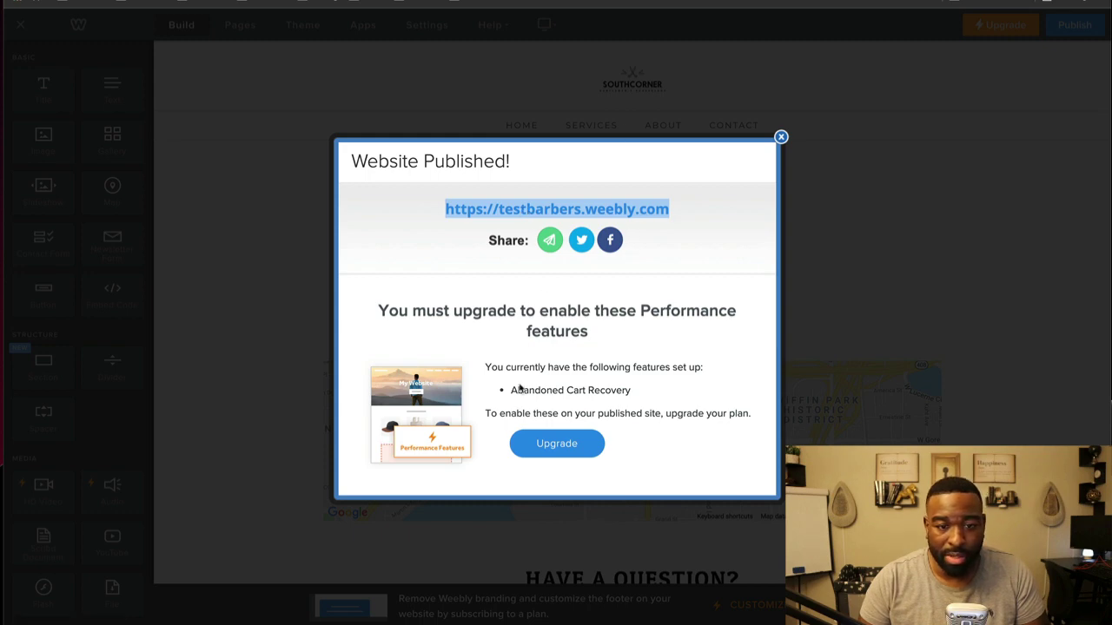
click(780, 137)
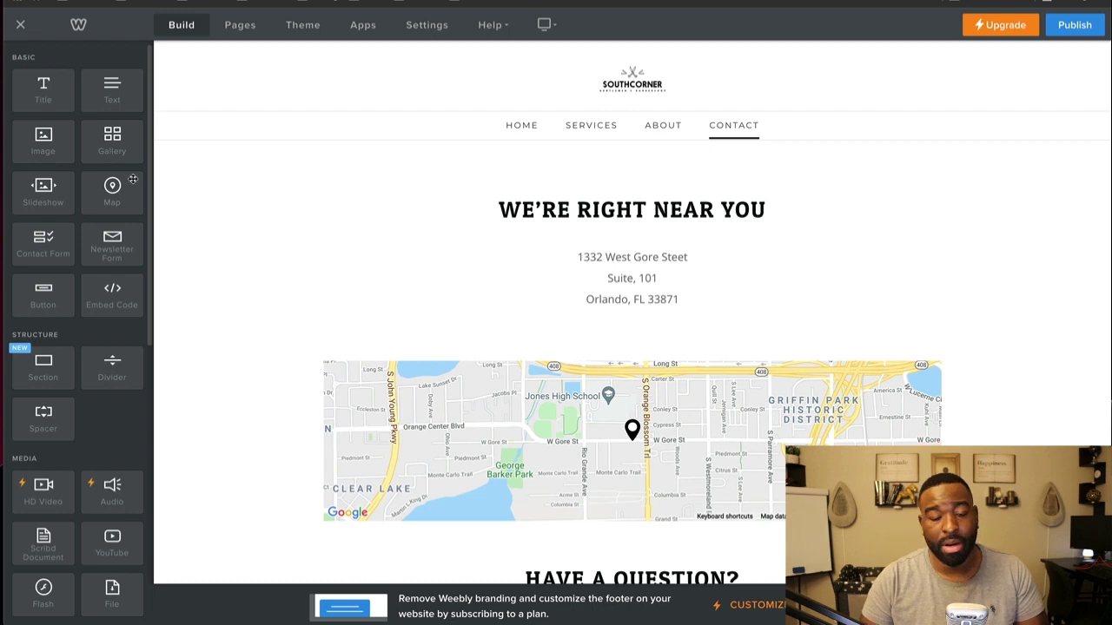
Step: Open the dashboard's Domains page and browse testbarbers.weebly.com's domain setup options
key(alt+Left)
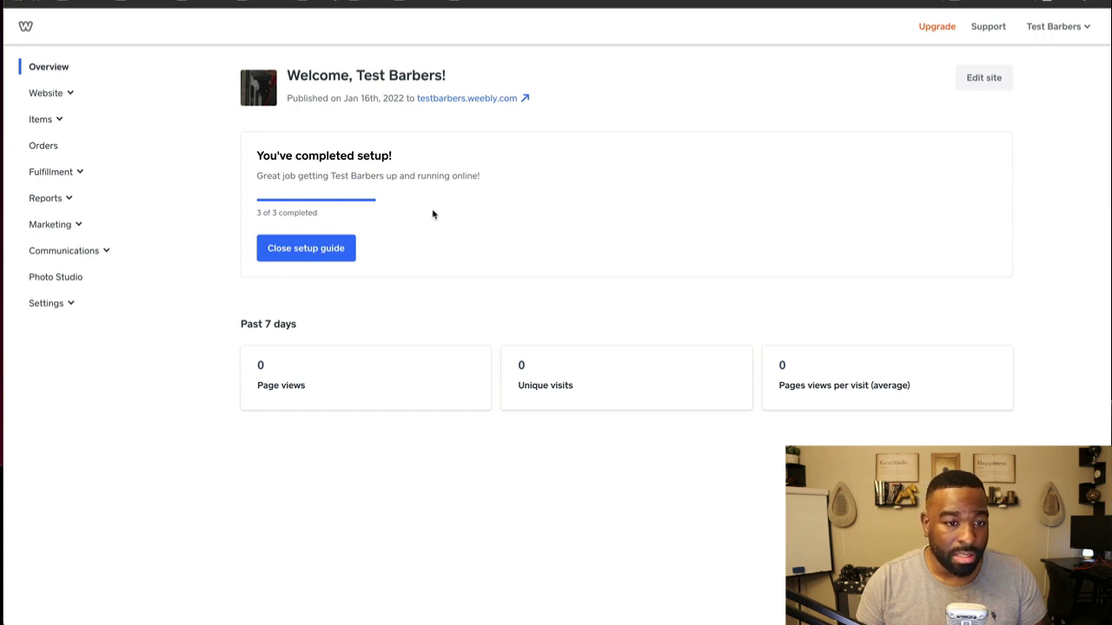
click(64, 95)
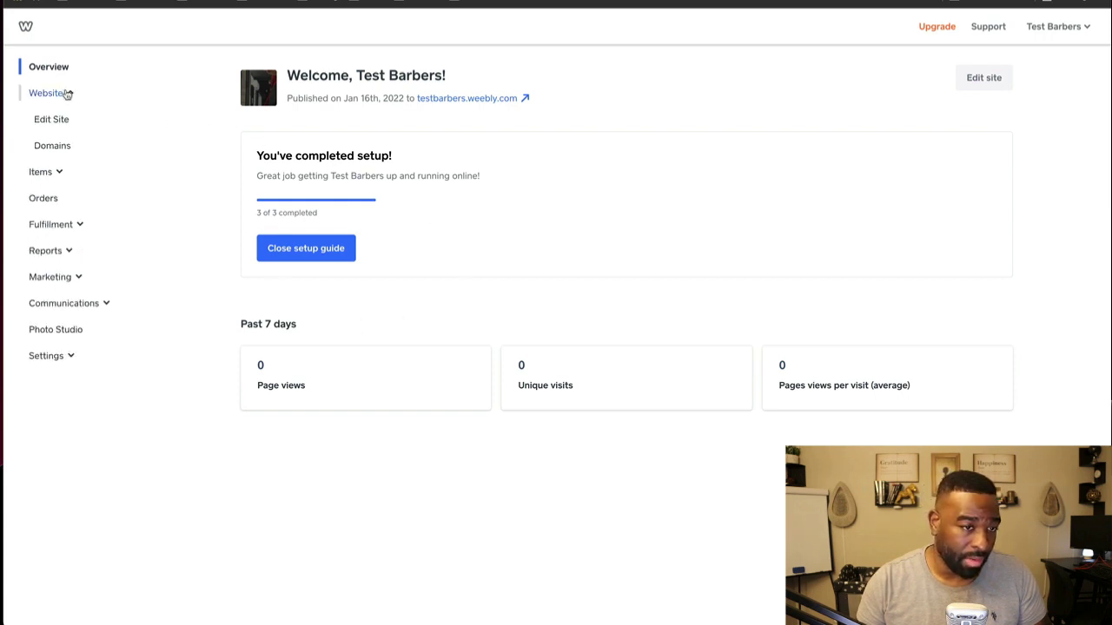
click(56, 146)
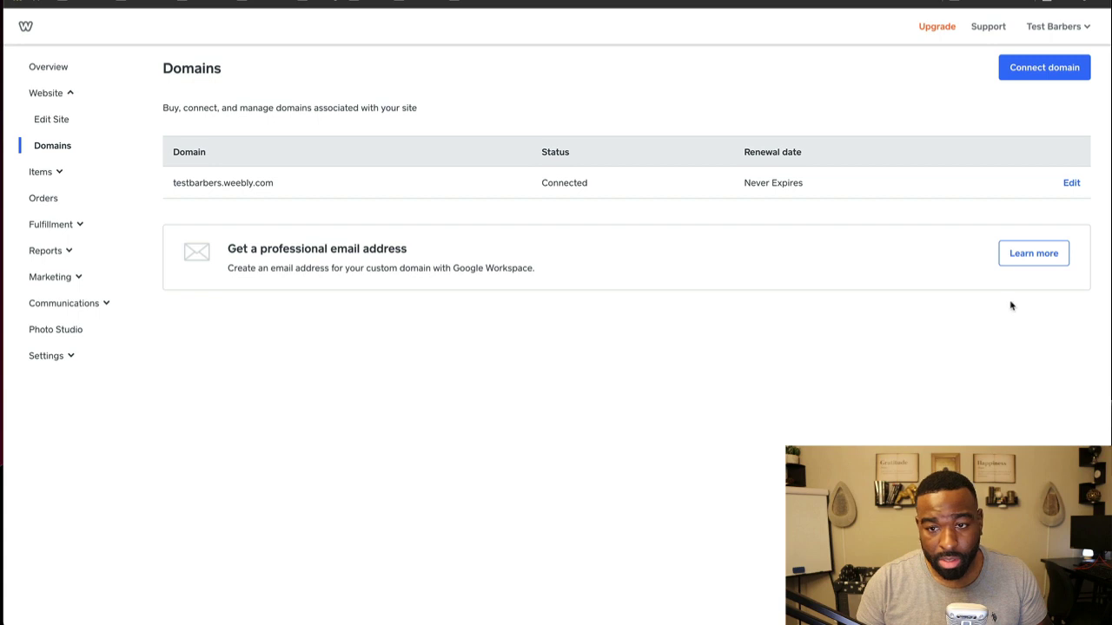
click(1071, 183)
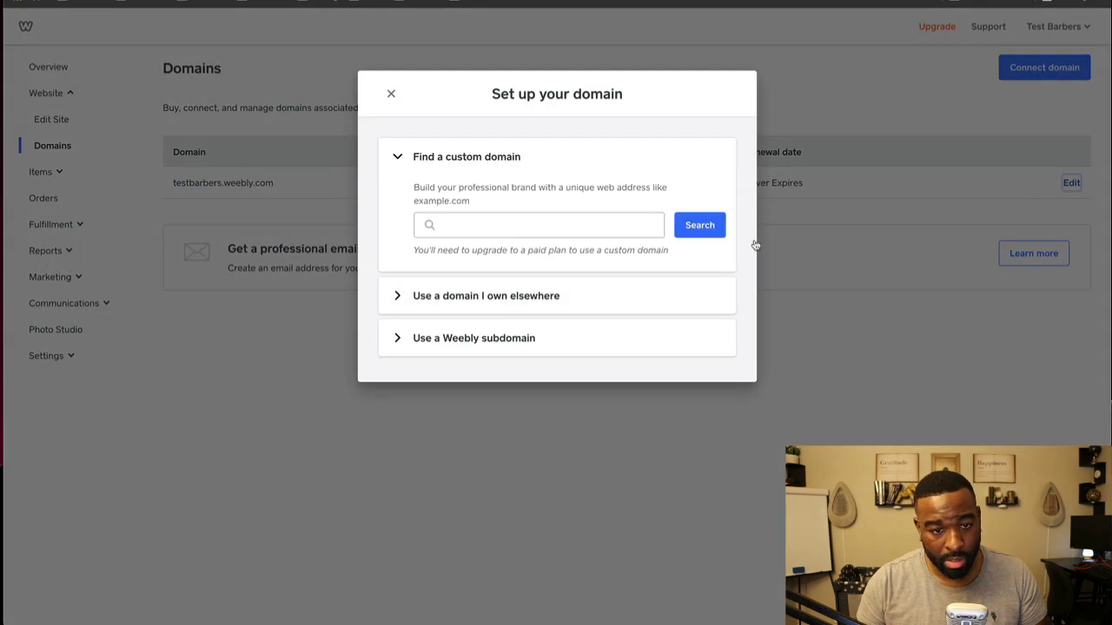
click(651, 229)
click(556, 297)
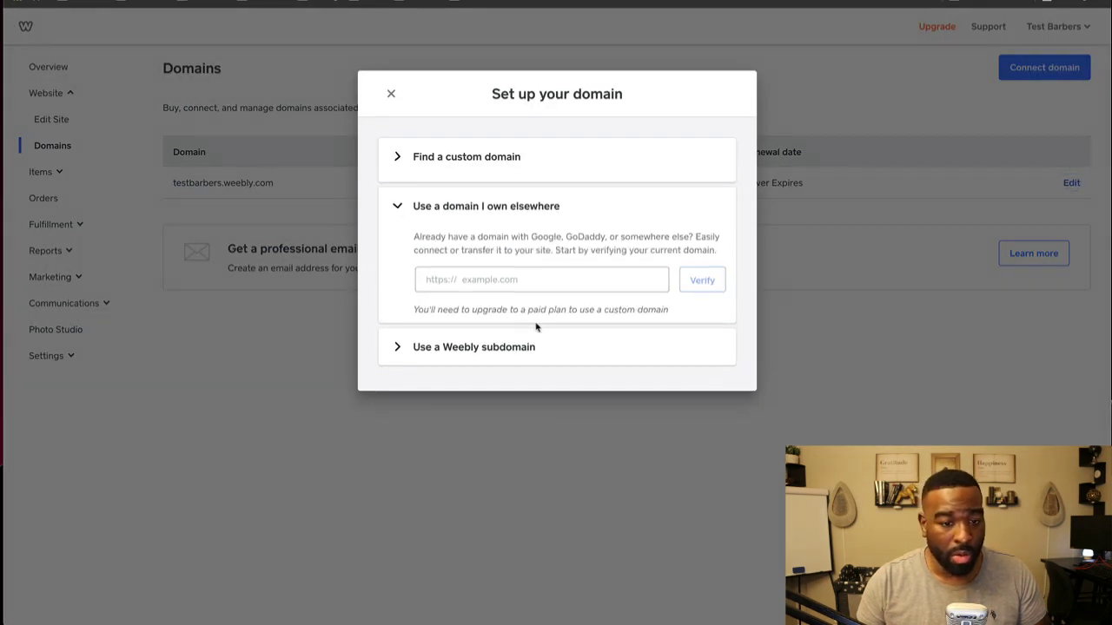
click(492, 349)
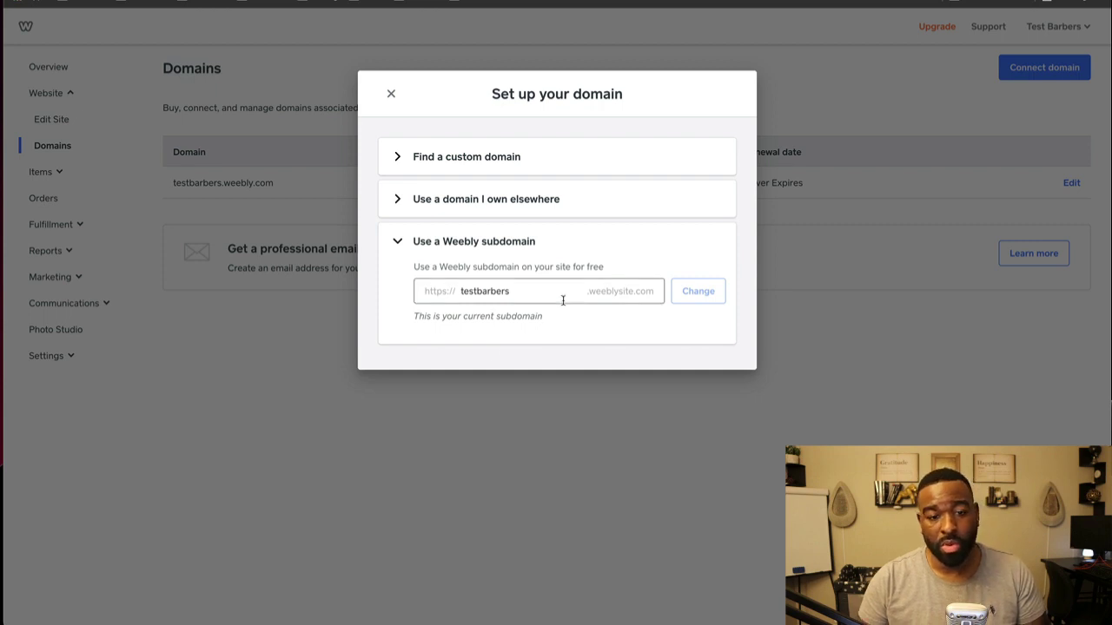
click(546, 200)
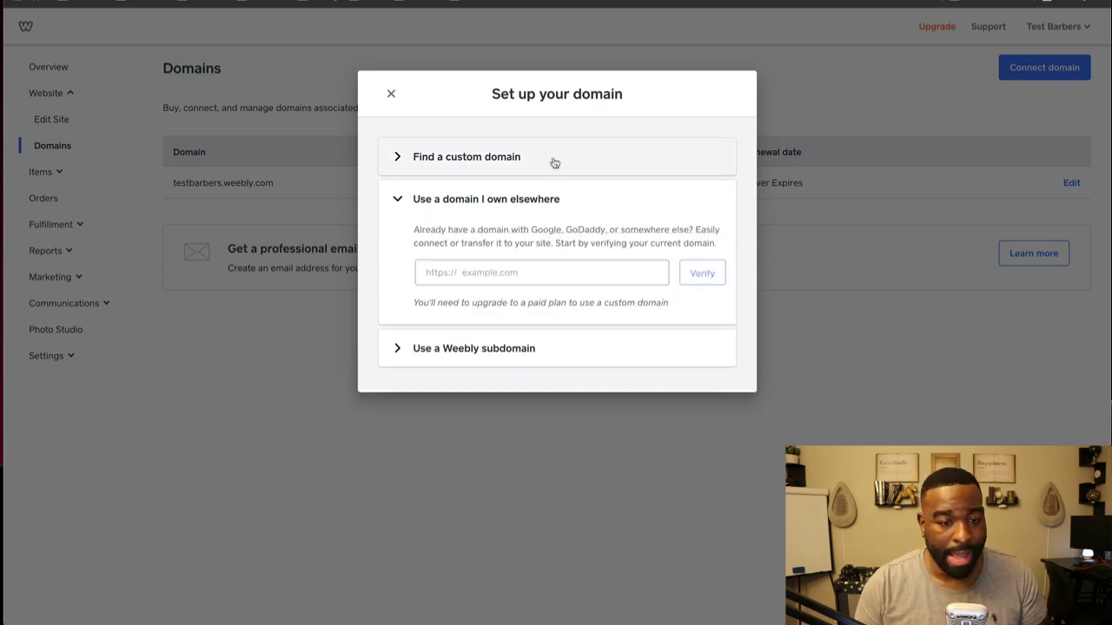
click(556, 156)
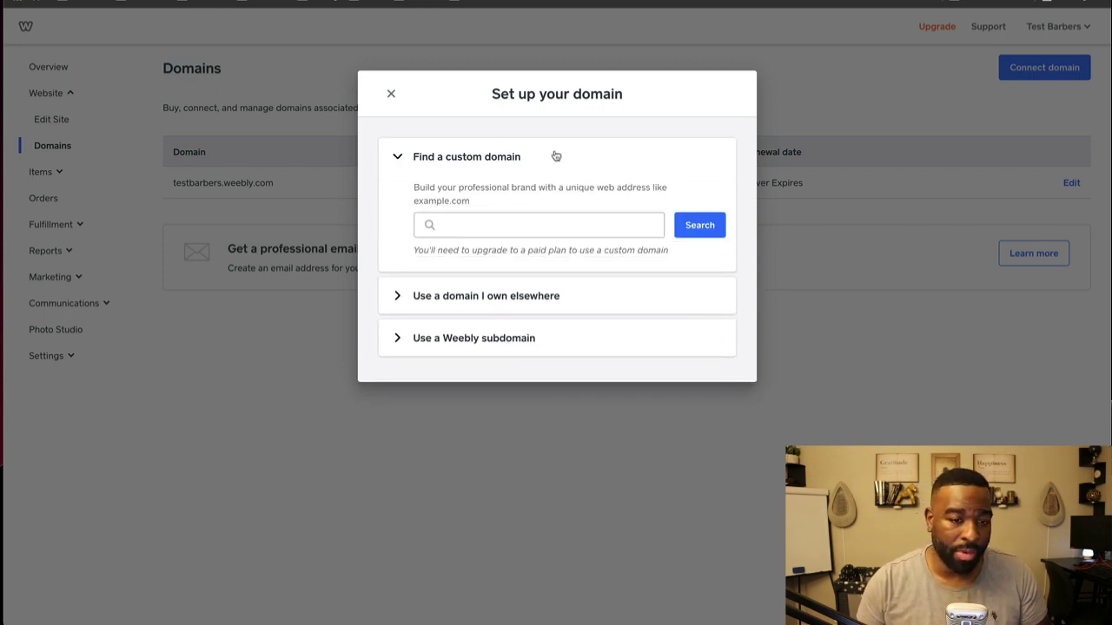
click(391, 94)
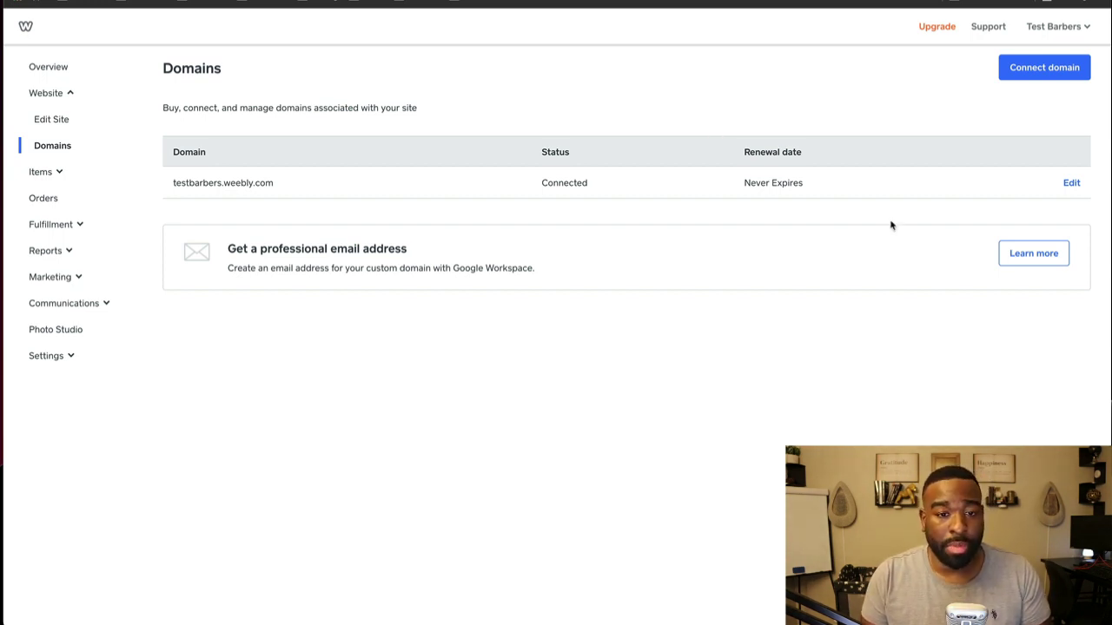
Step: Review the owned-domain, subdomain and domain-search sections again, then close the setup window
click(1072, 183)
click(486, 296)
click(532, 275)
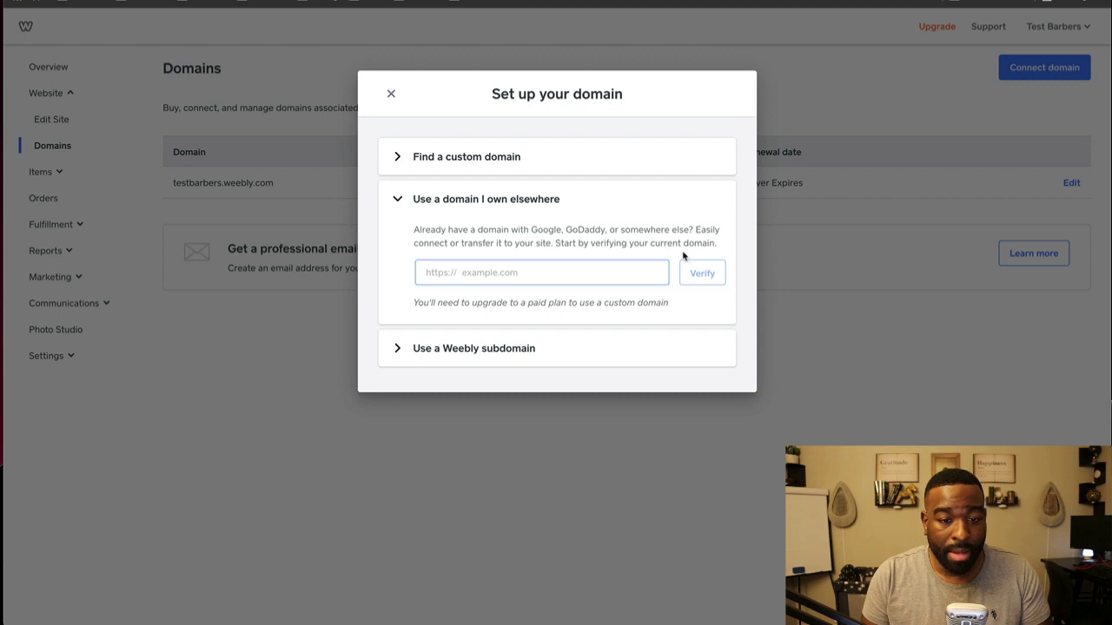
drag(718, 244, 470, 225)
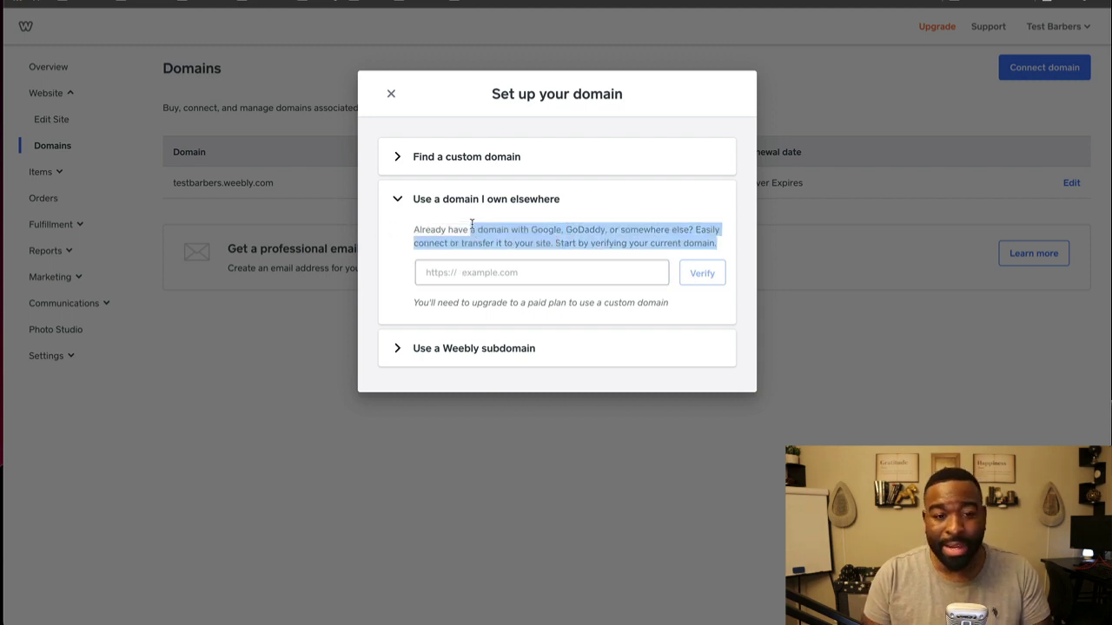
right_click(401, 201)
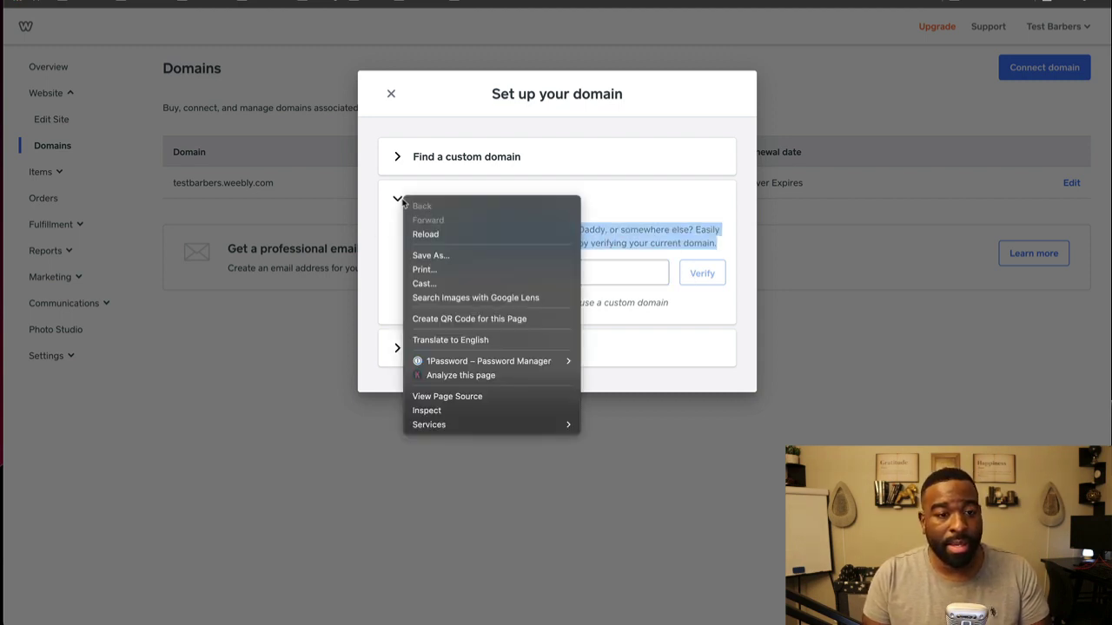
key(Escape)
right_click(397, 202)
right_click(392, 186)
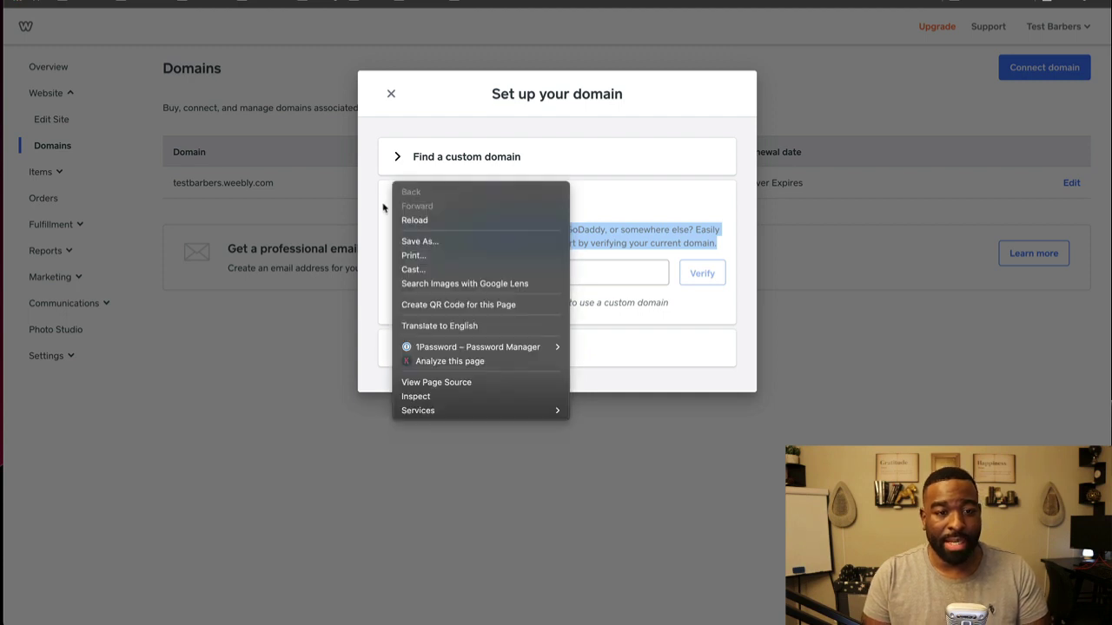
click(383, 207)
click(396, 201)
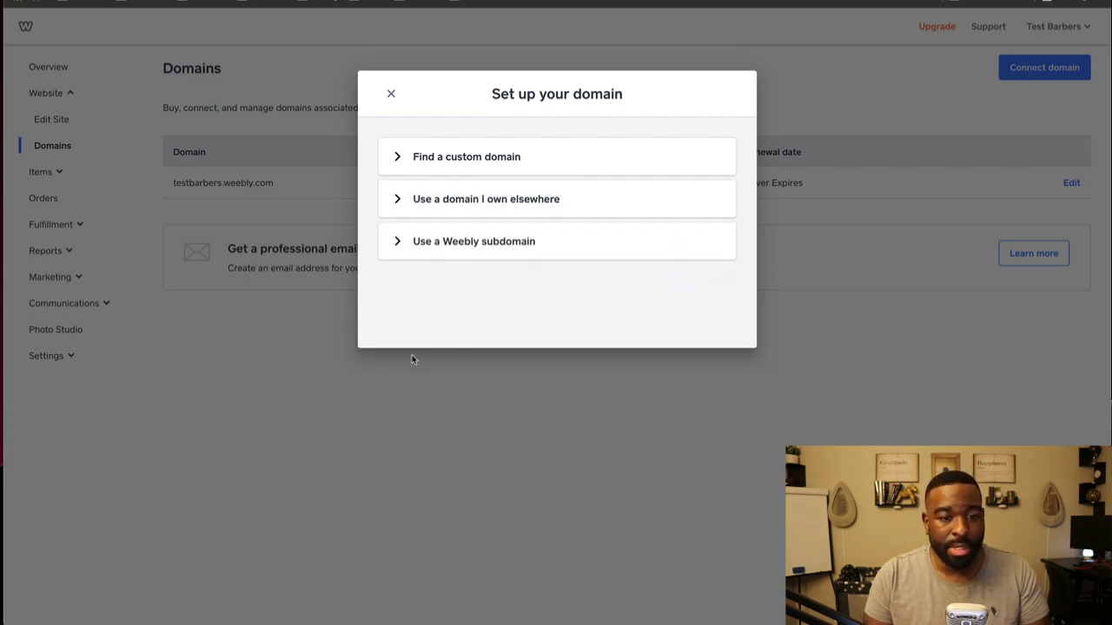
click(396, 242)
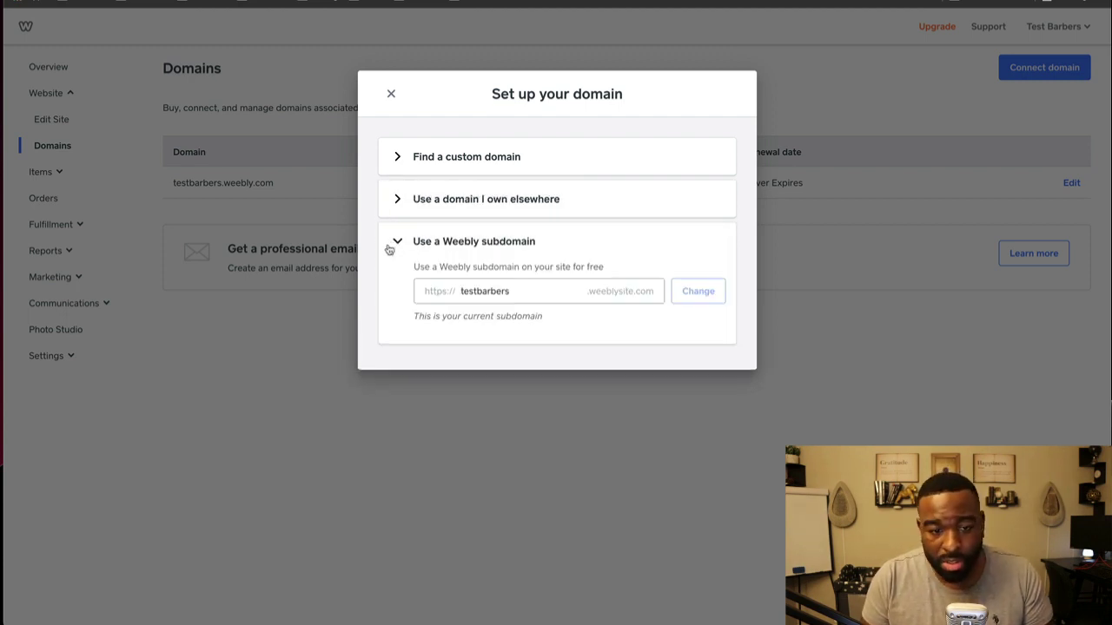
click(397, 156)
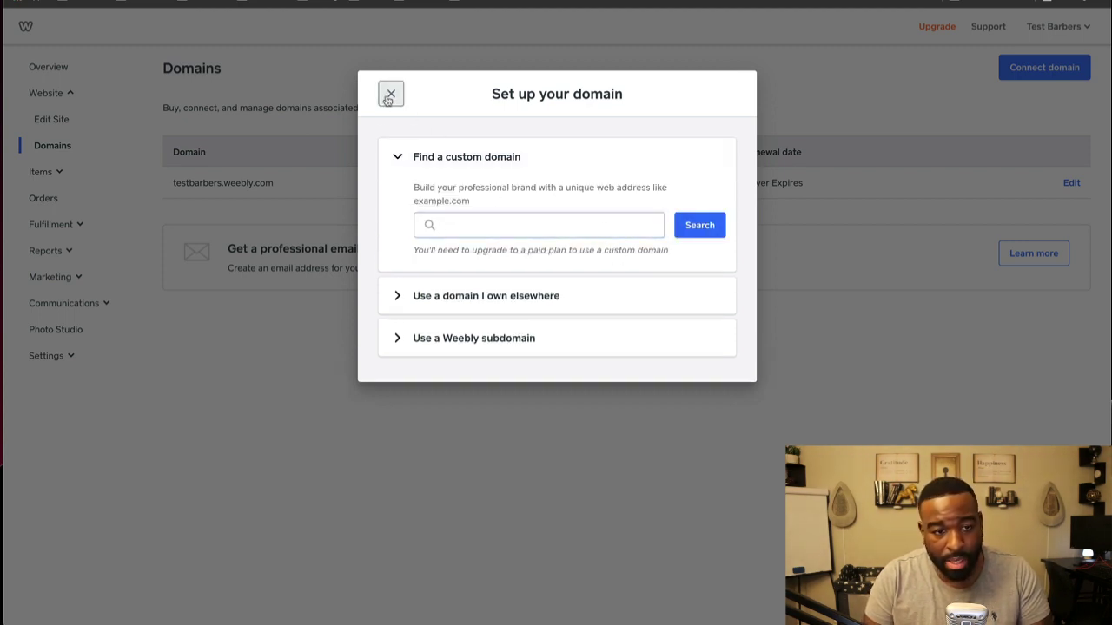
click(389, 94)
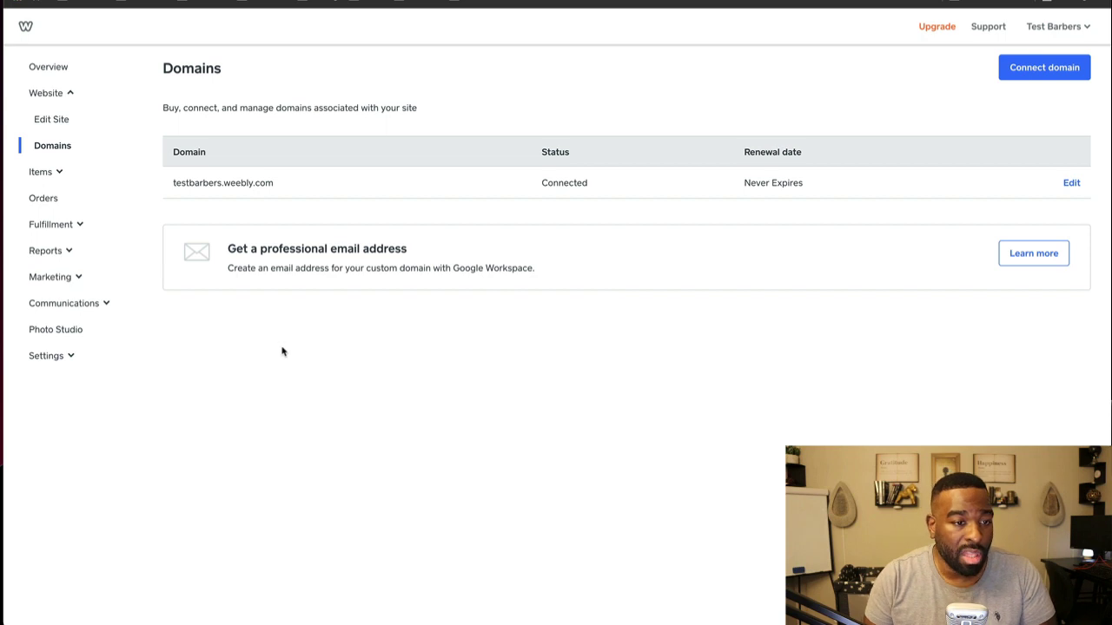
click(27, 25)
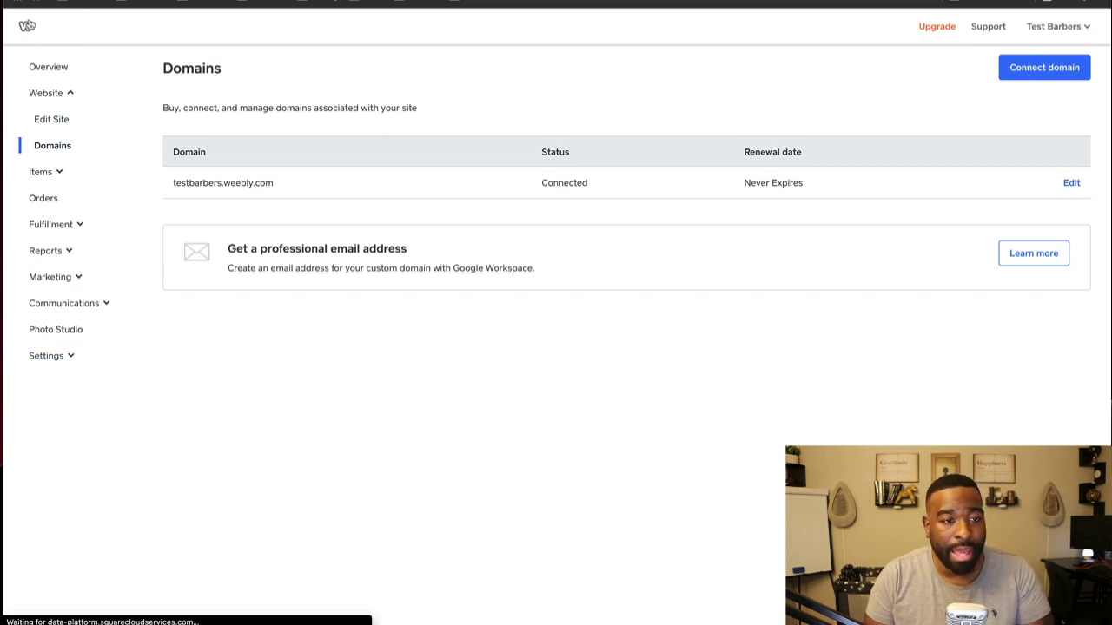